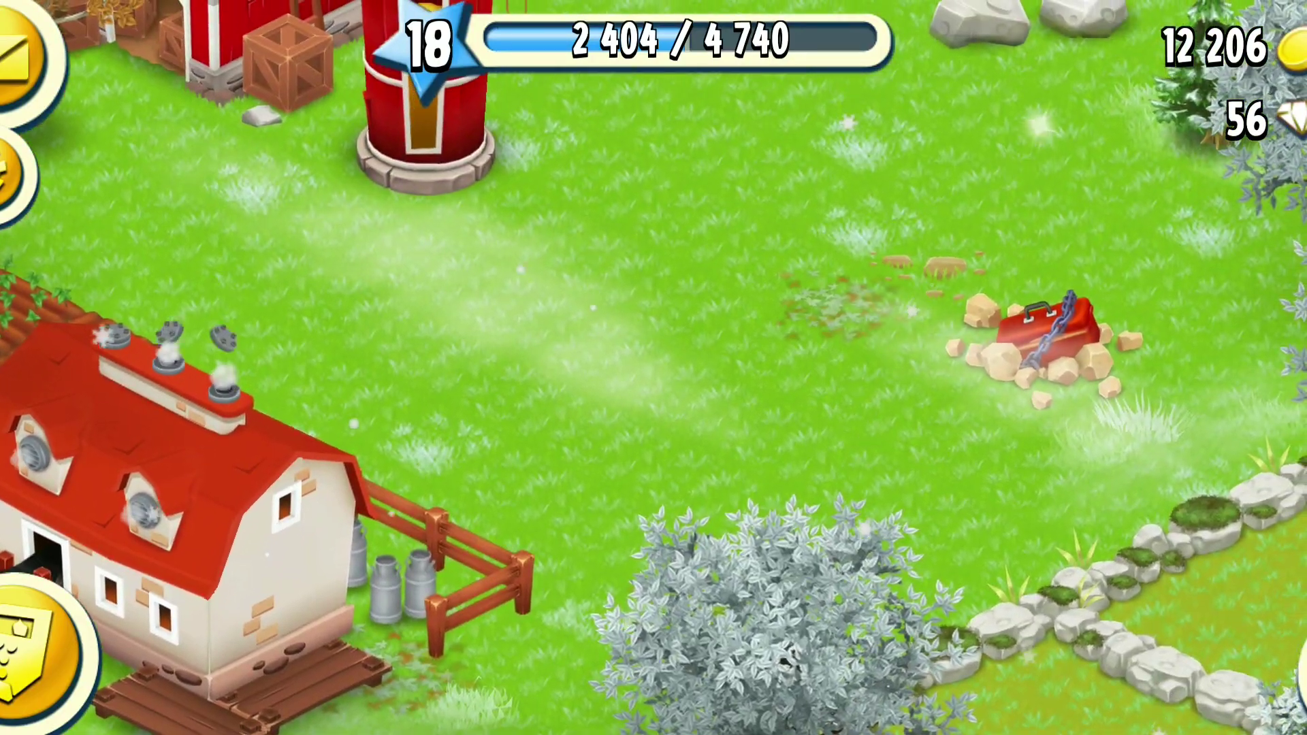
Step: Open the chained toolbox for axes, store them in the barn, and pan around the farm
click(1124, 204)
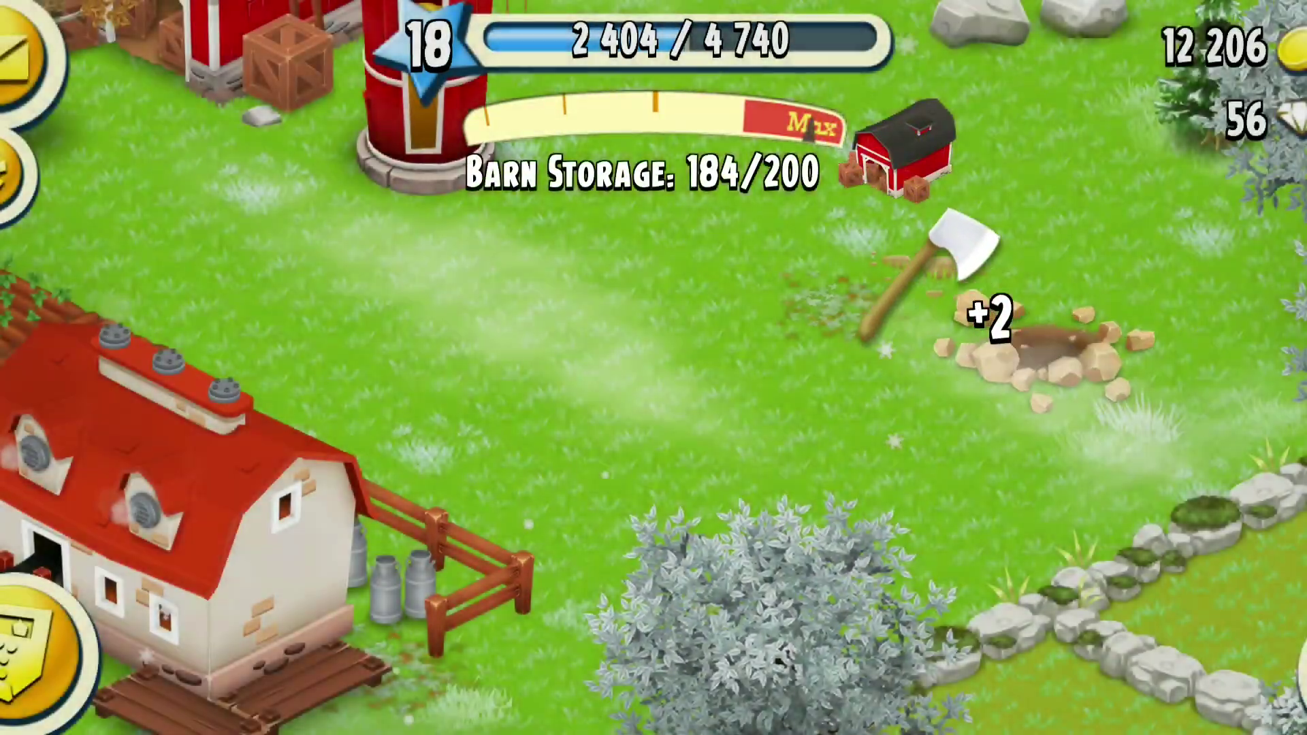
drag(920, 409, 307, 459)
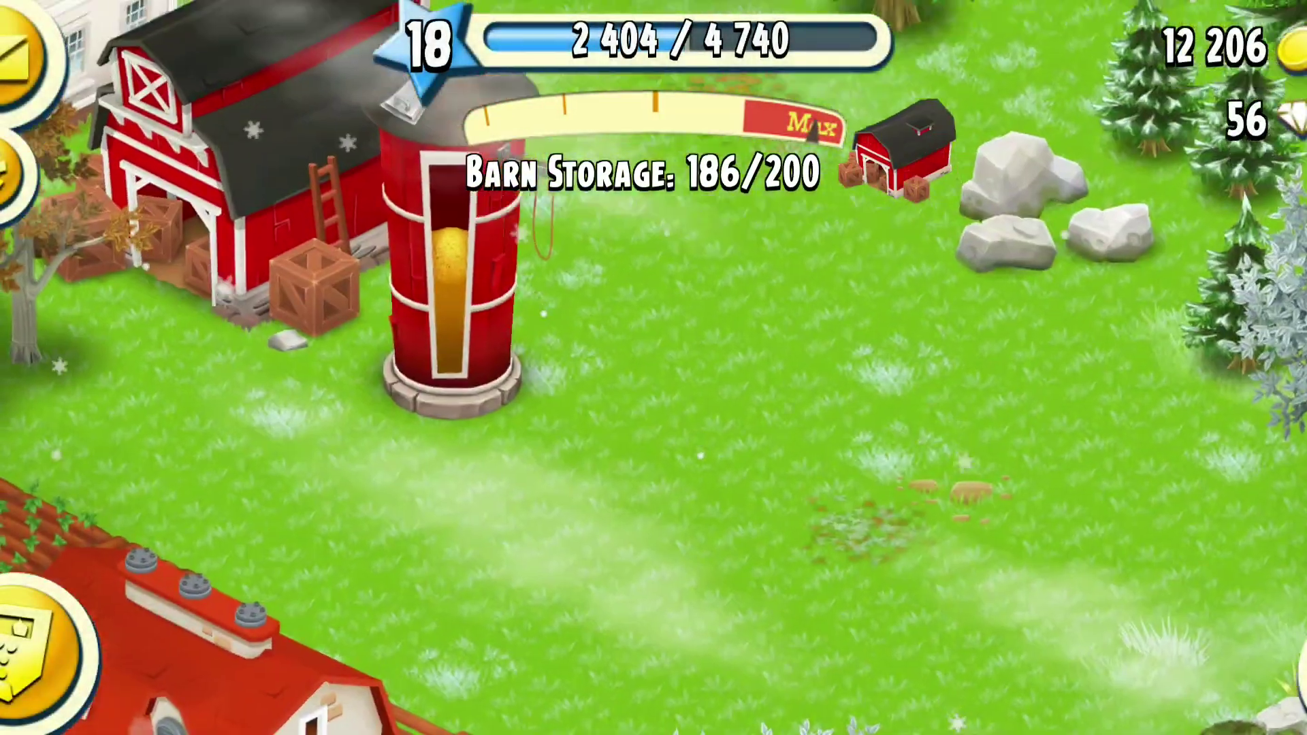
scroll(654, 367, down, 5)
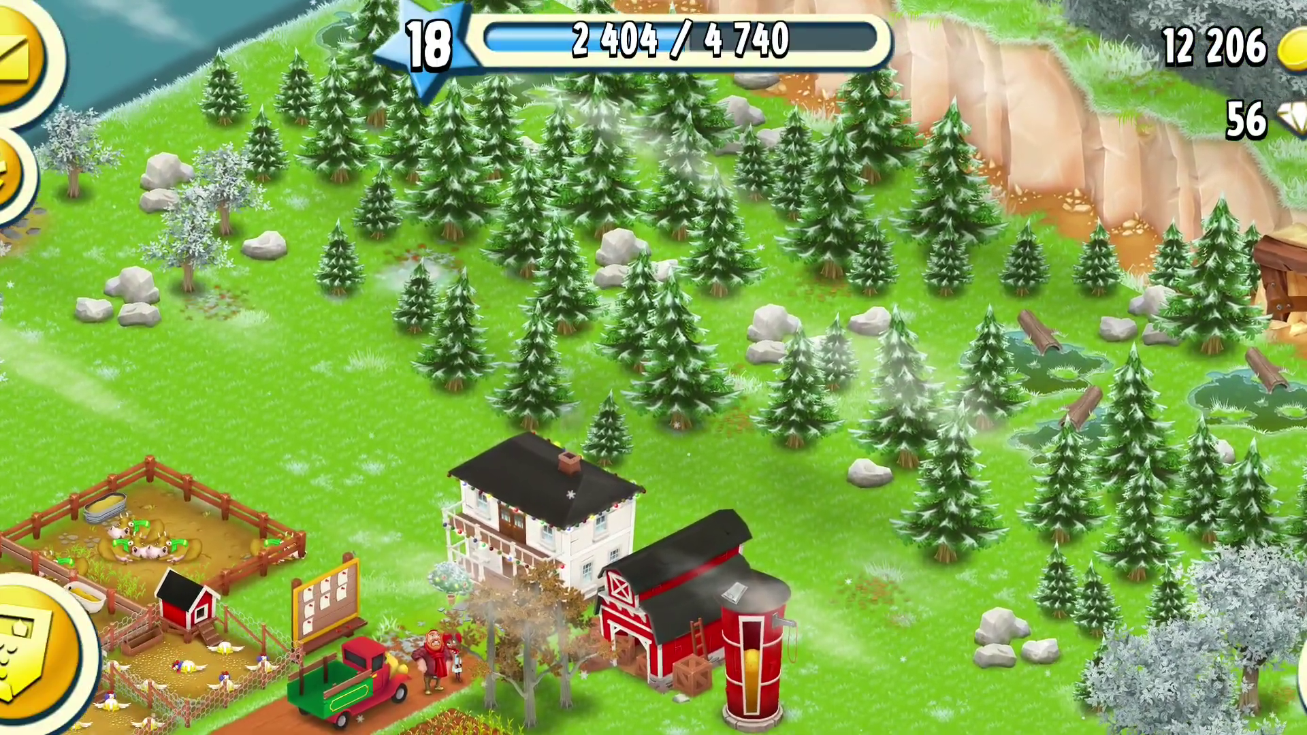
drag(655, 307, 755, 408)
drag(714, 511, 409, 154)
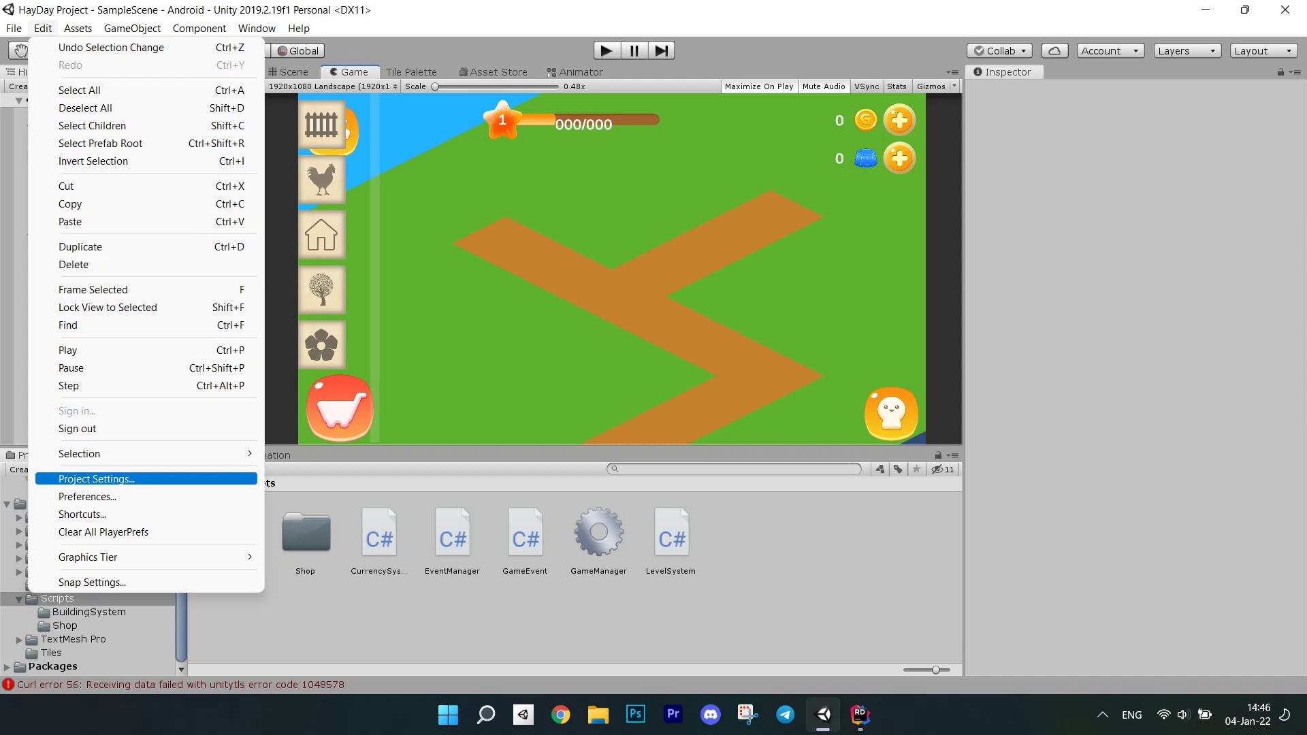
Step: Set Unity Remote Device to Any Android Device in the Editor project settings
click(94, 478)
click(422, 155)
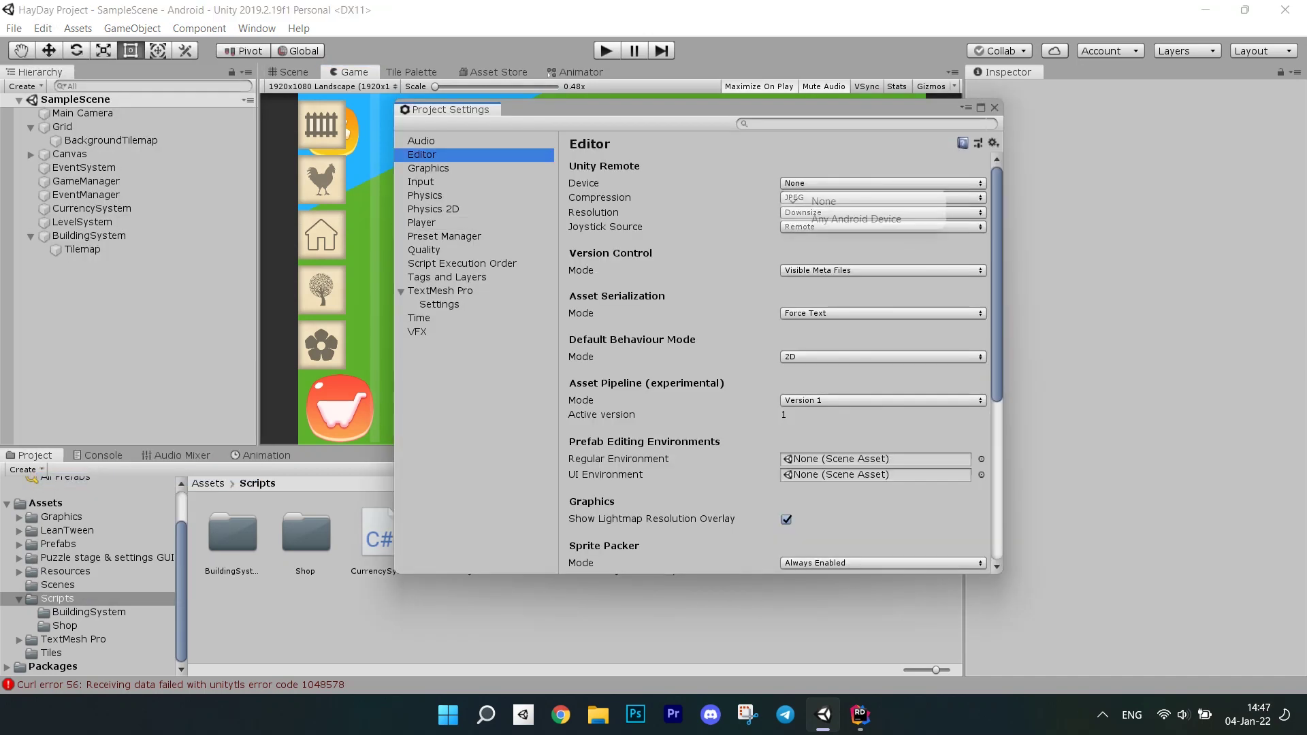
click(882, 182)
click(857, 219)
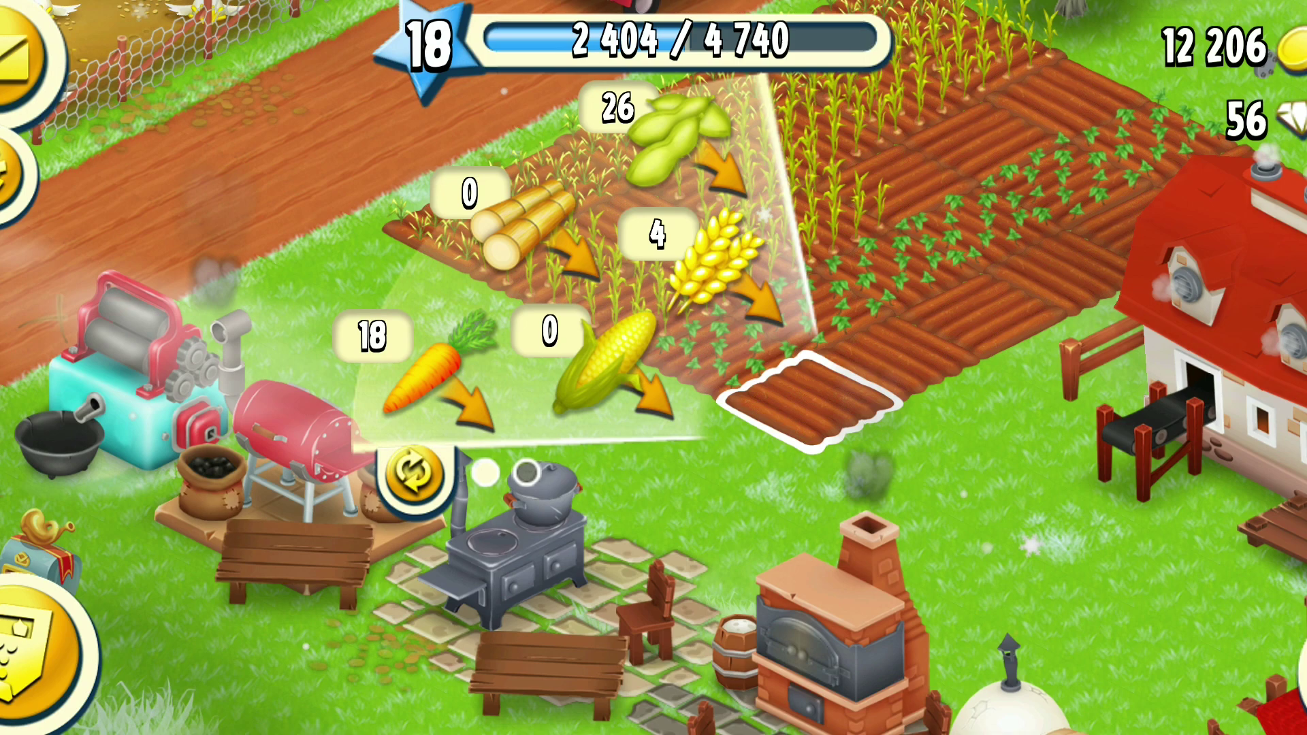
Step: Sow wheat across the empty plots, then tap the locked expansion land
drag(716, 246, 1042, 174)
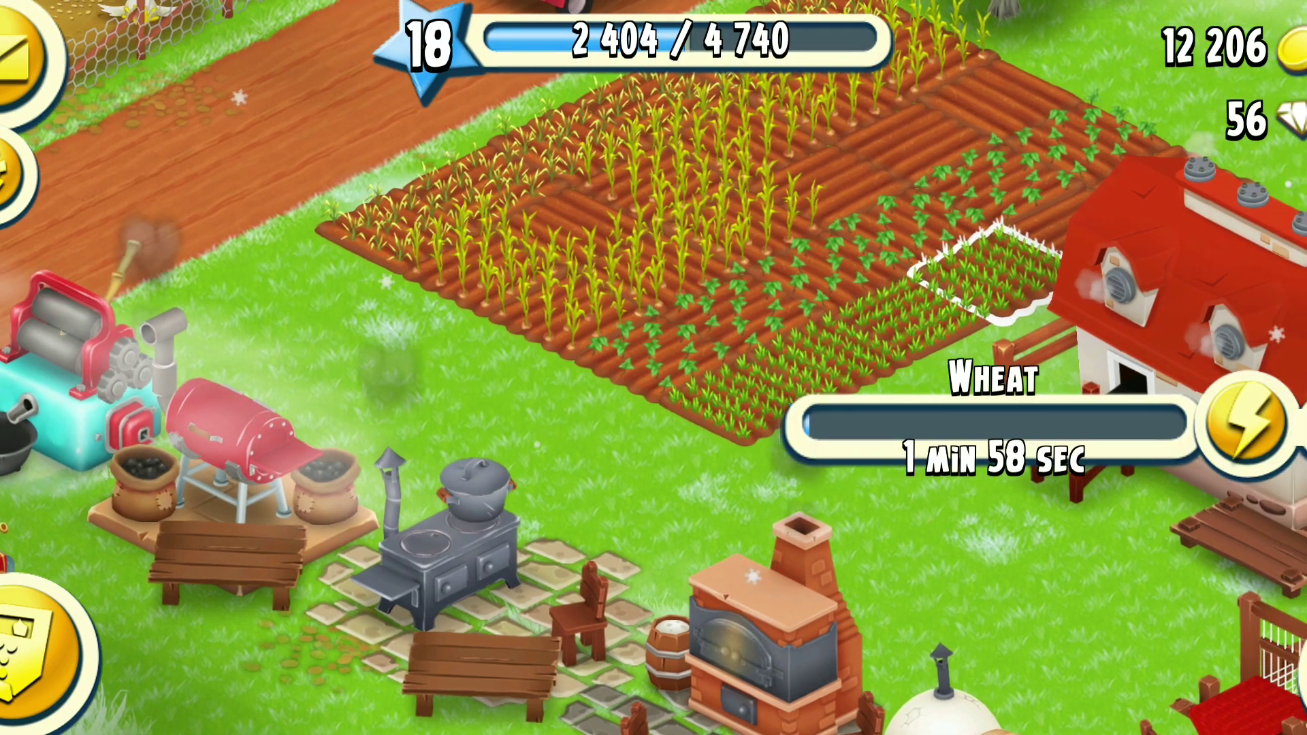
click(654, 573)
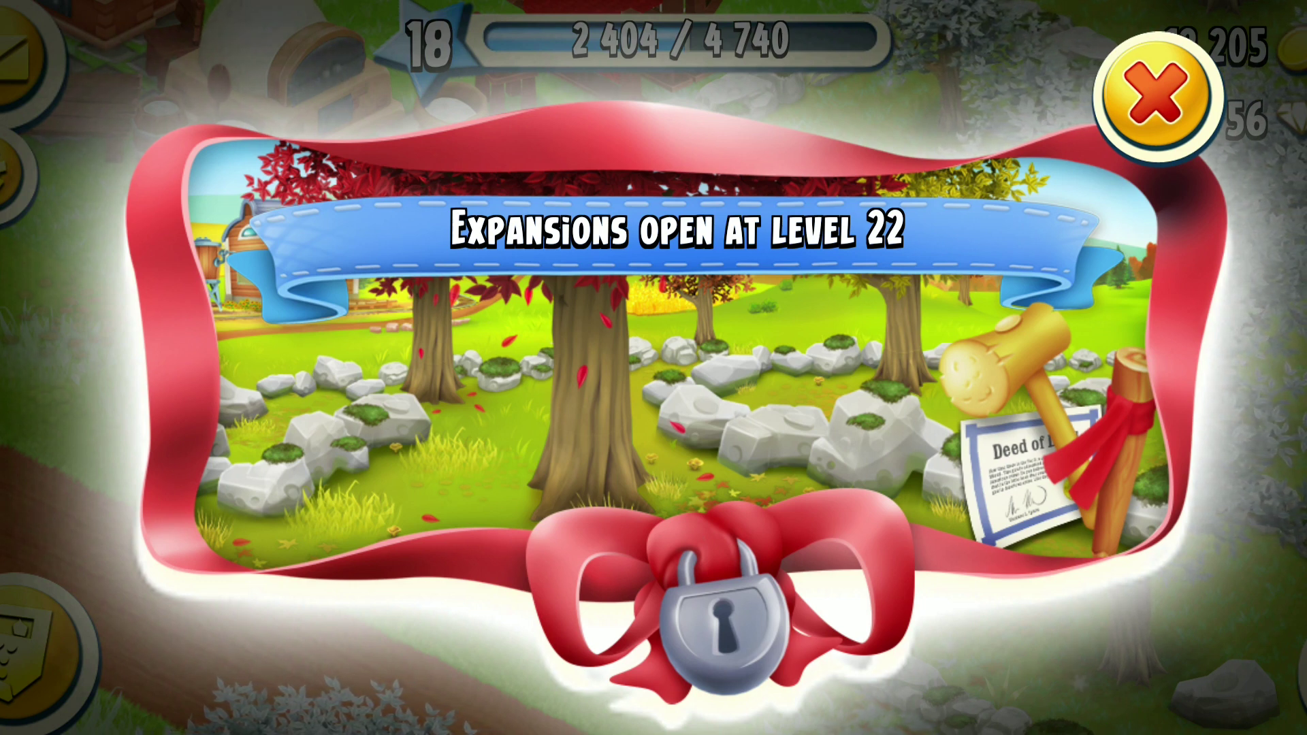
Step: Close the expansions notice and highlight the first rock-bordered expansion plot
click(1154, 92)
drag(511, 409, 633, 464)
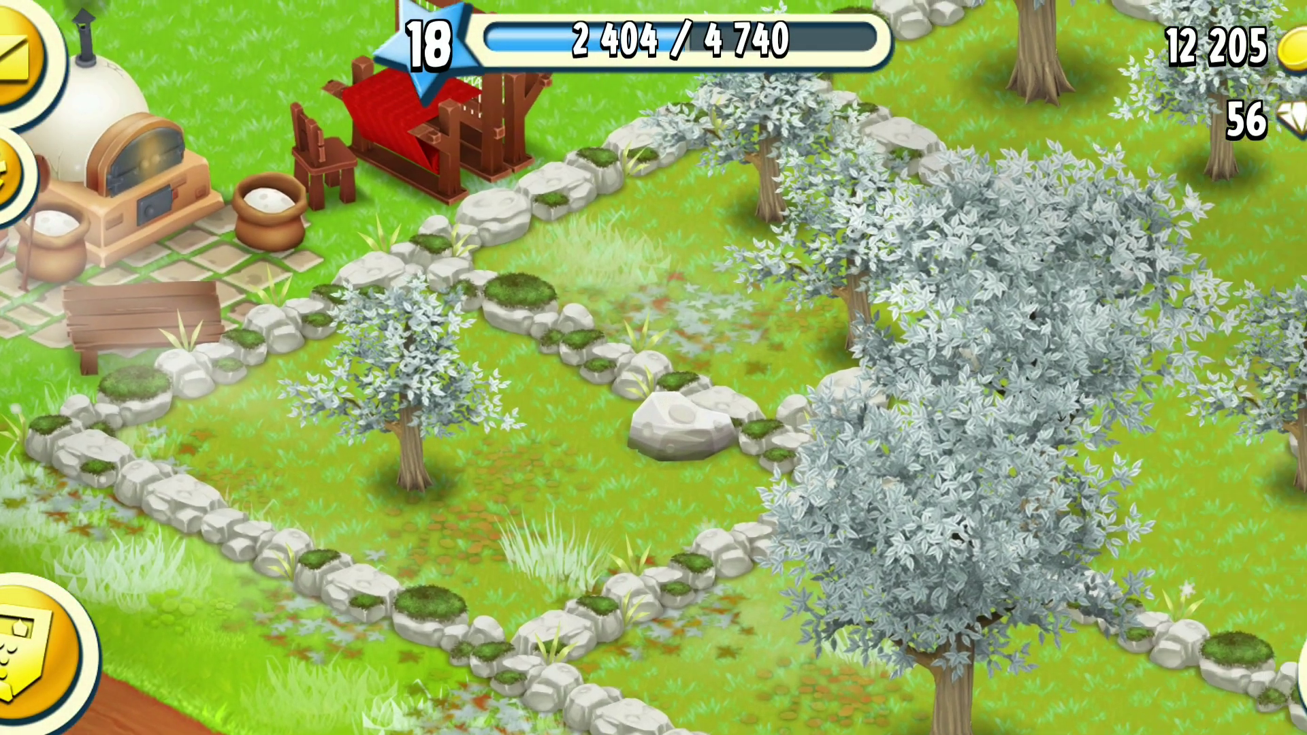
drag(511, 408, 715, 337)
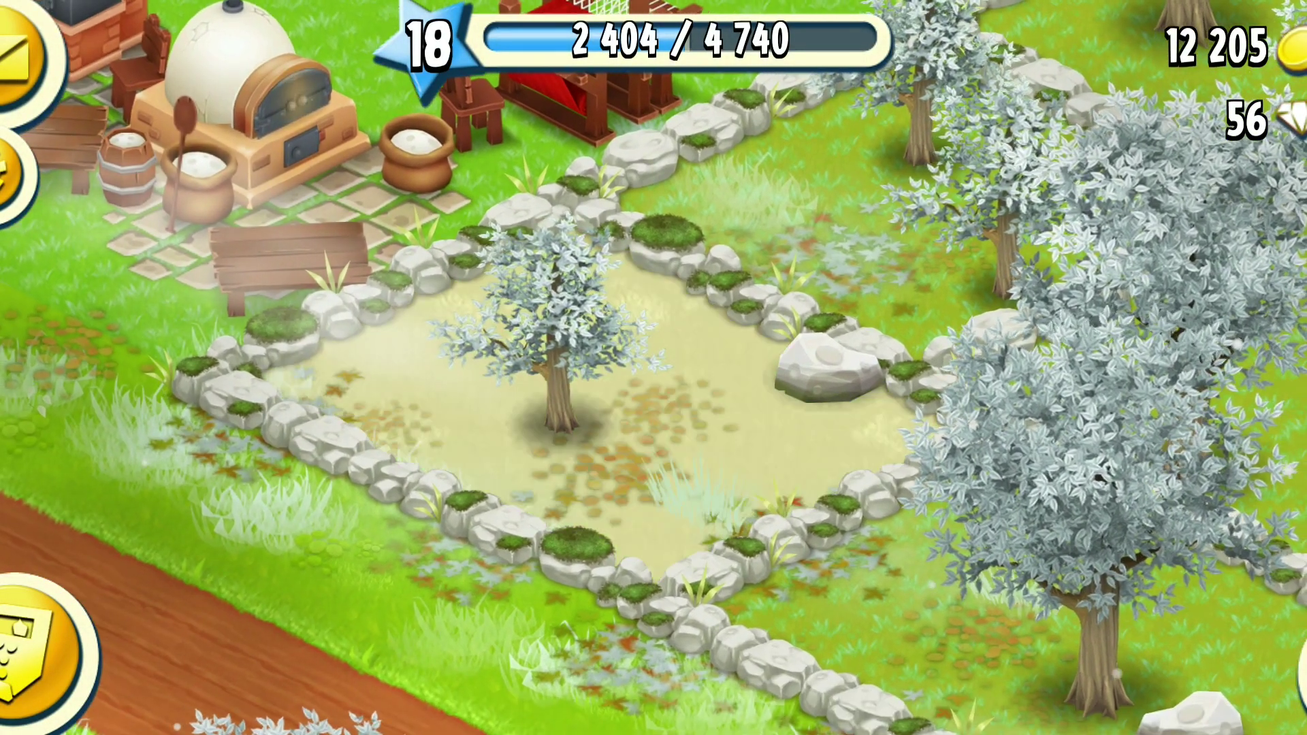
drag(653, 409, 709, 381)
click(654, 408)
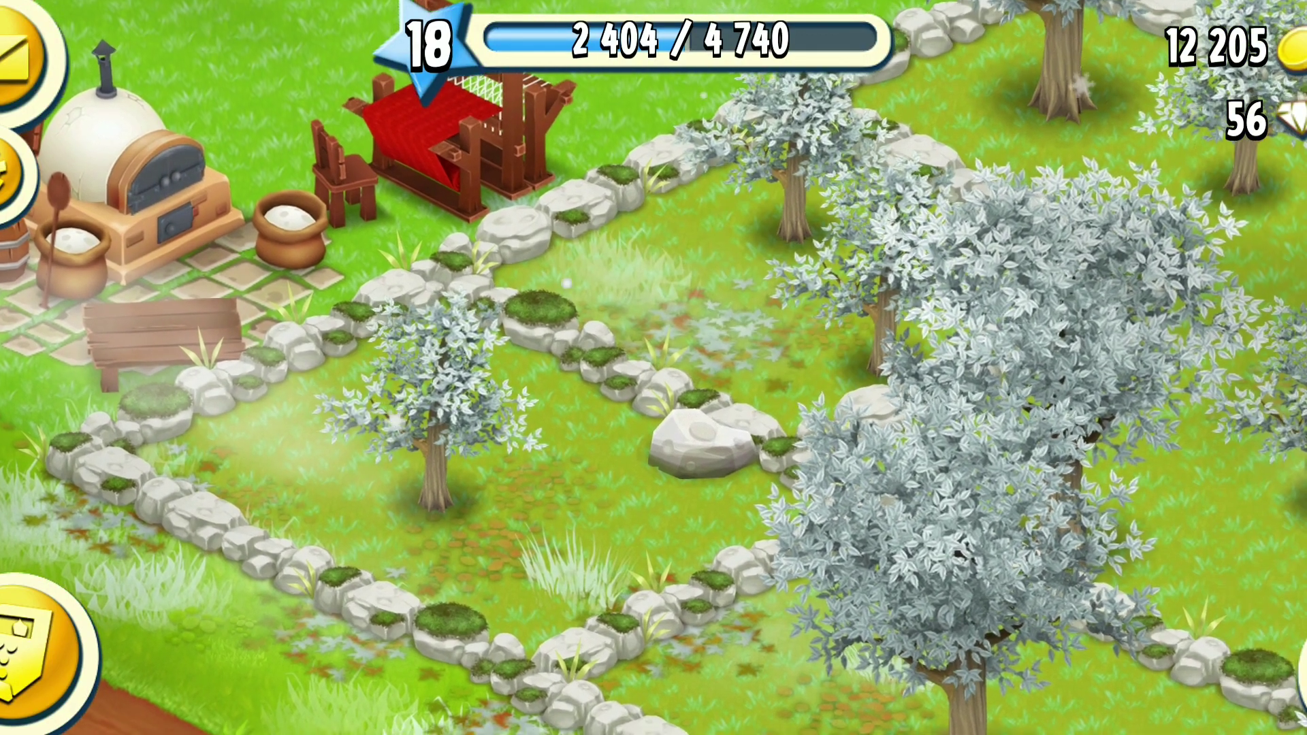
Step: Highlight another expansion plot and pan along the rocky plot borders
drag(654, 460, 558, 359)
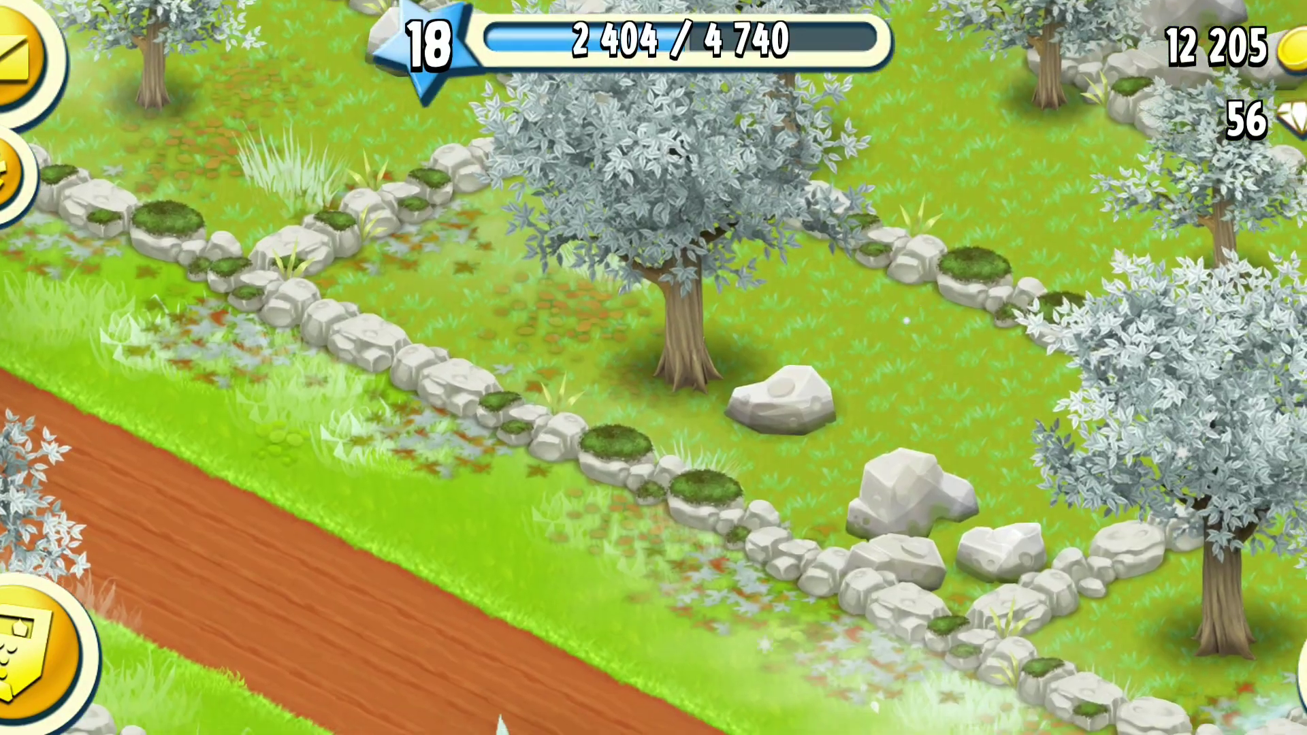
click(653, 409)
drag(655, 409, 594, 382)
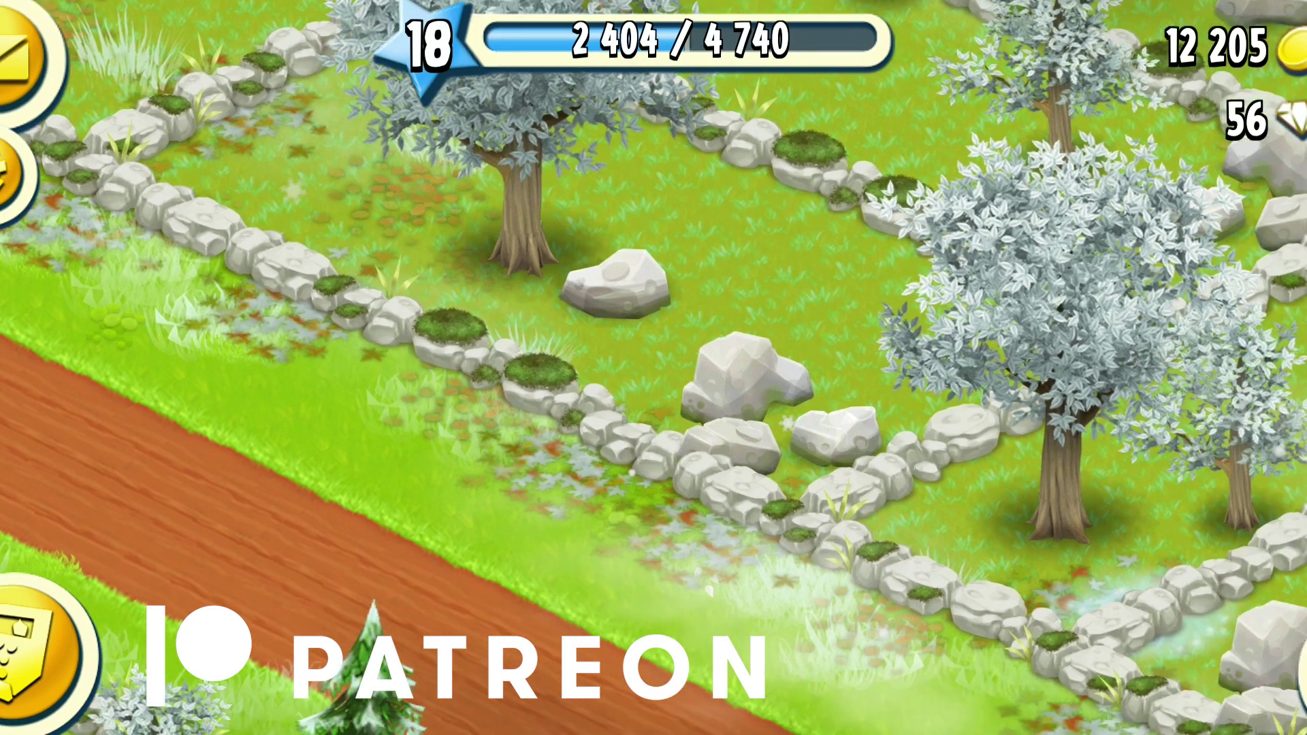
drag(654, 460, 580, 400)
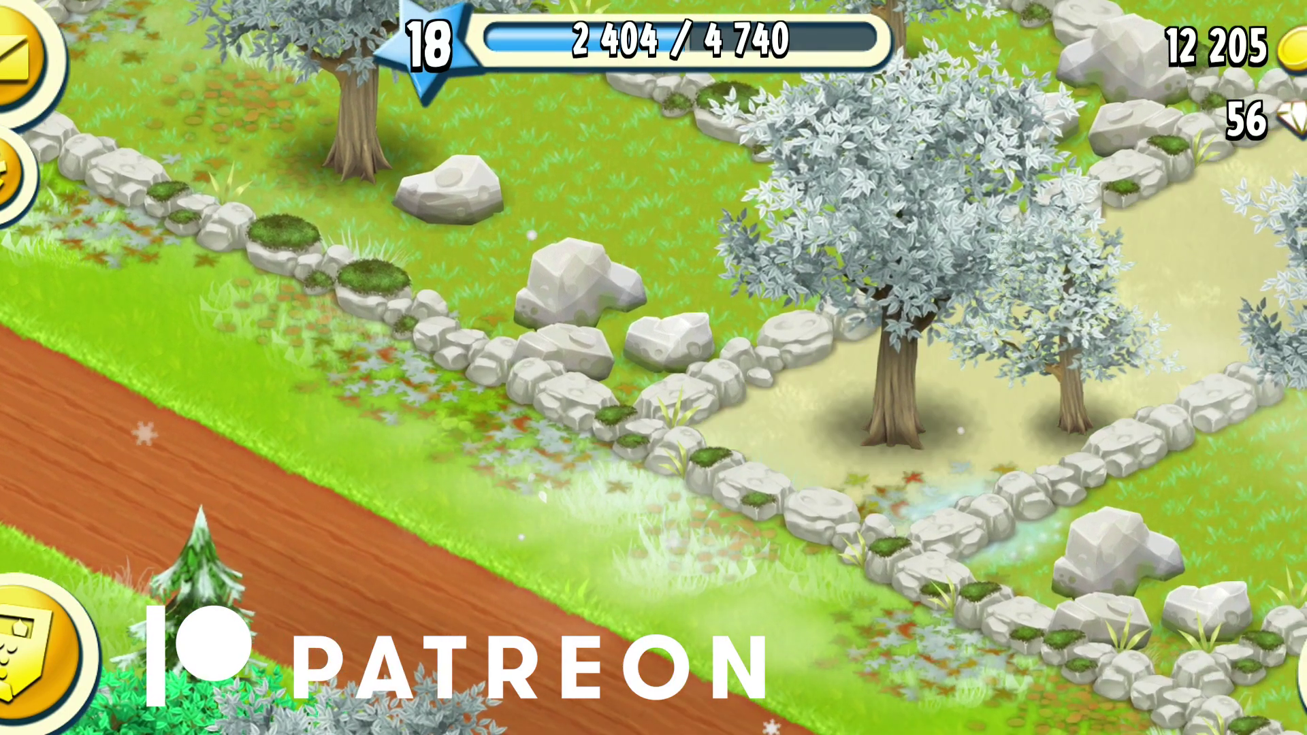
drag(654, 459, 504, 429)
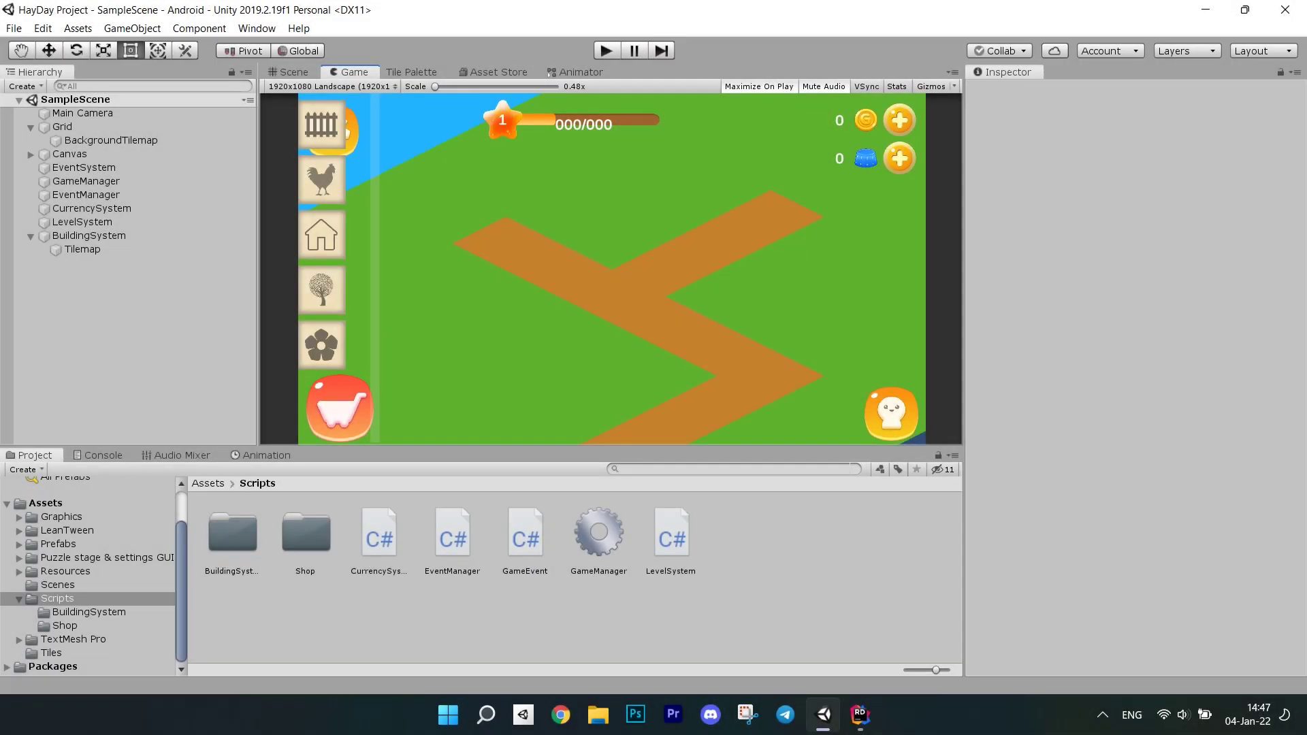
Step: Create a C# script named PanZoom in the Project panel's Scripts folder
right_click(763, 522)
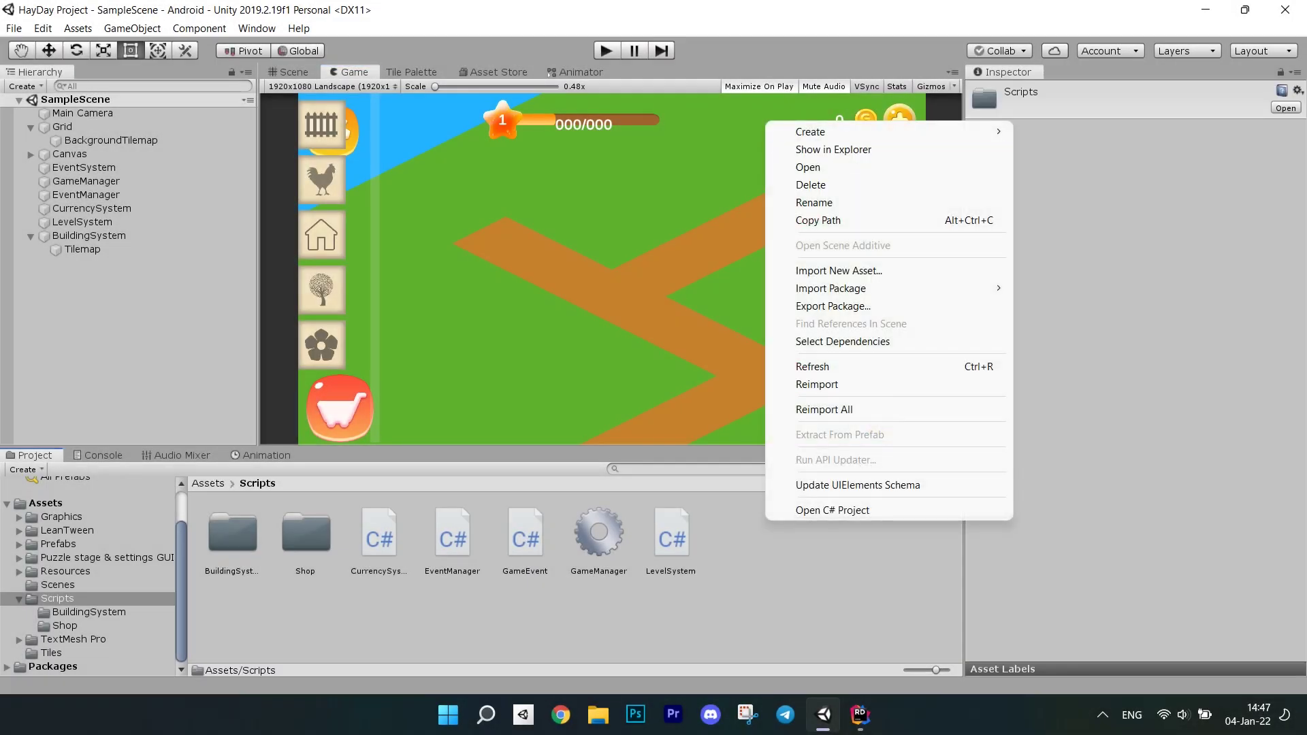
click(810, 132)
click(1062, 102)
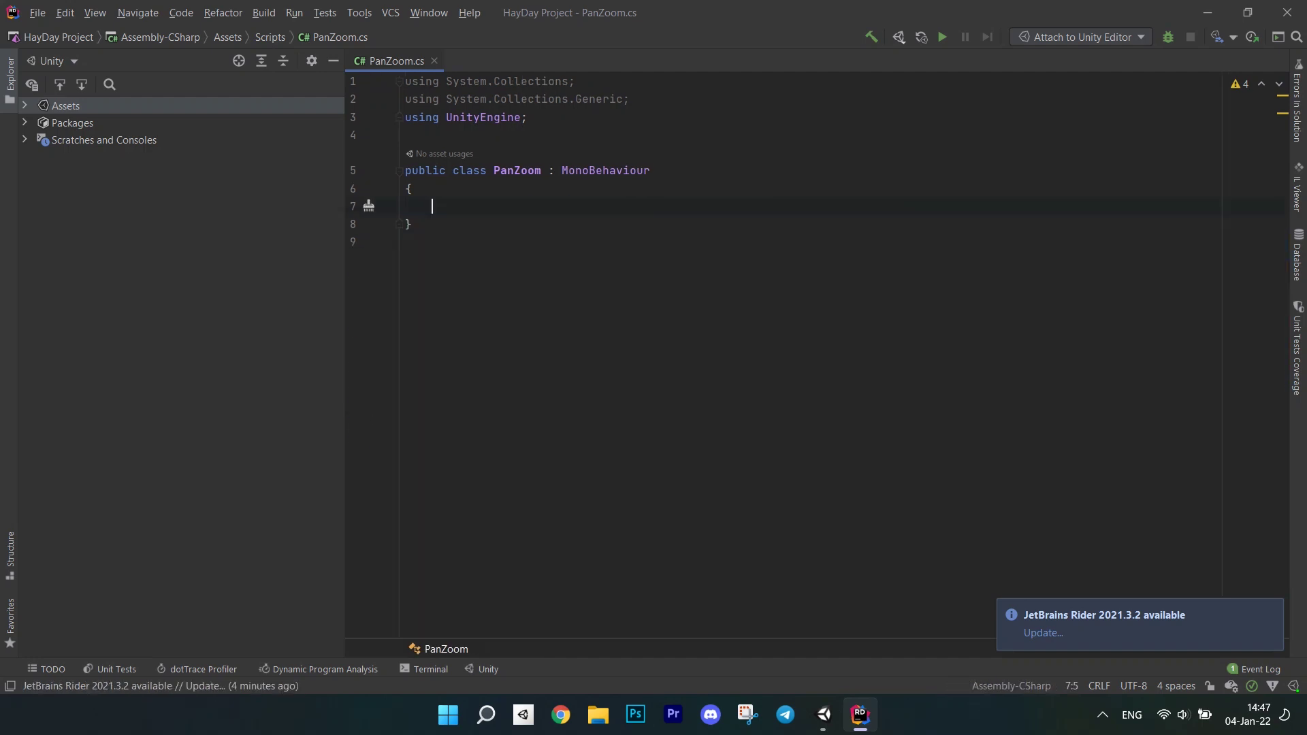
text(private Camera )
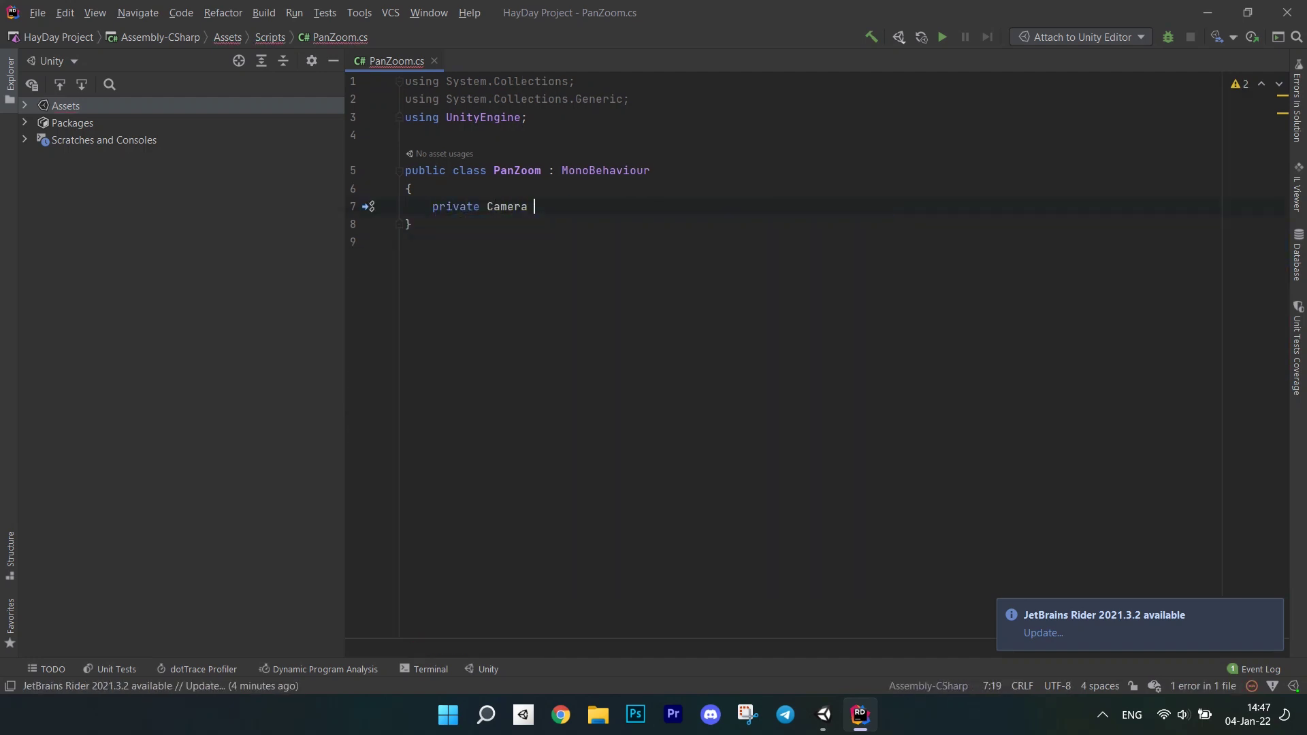
text(cam;)
Step: Declare cam, moveAllowed and touchPos fields, and cache GetComponent<Camera>() in Awake
key(Return)
key(Return)
text(private bool mo)
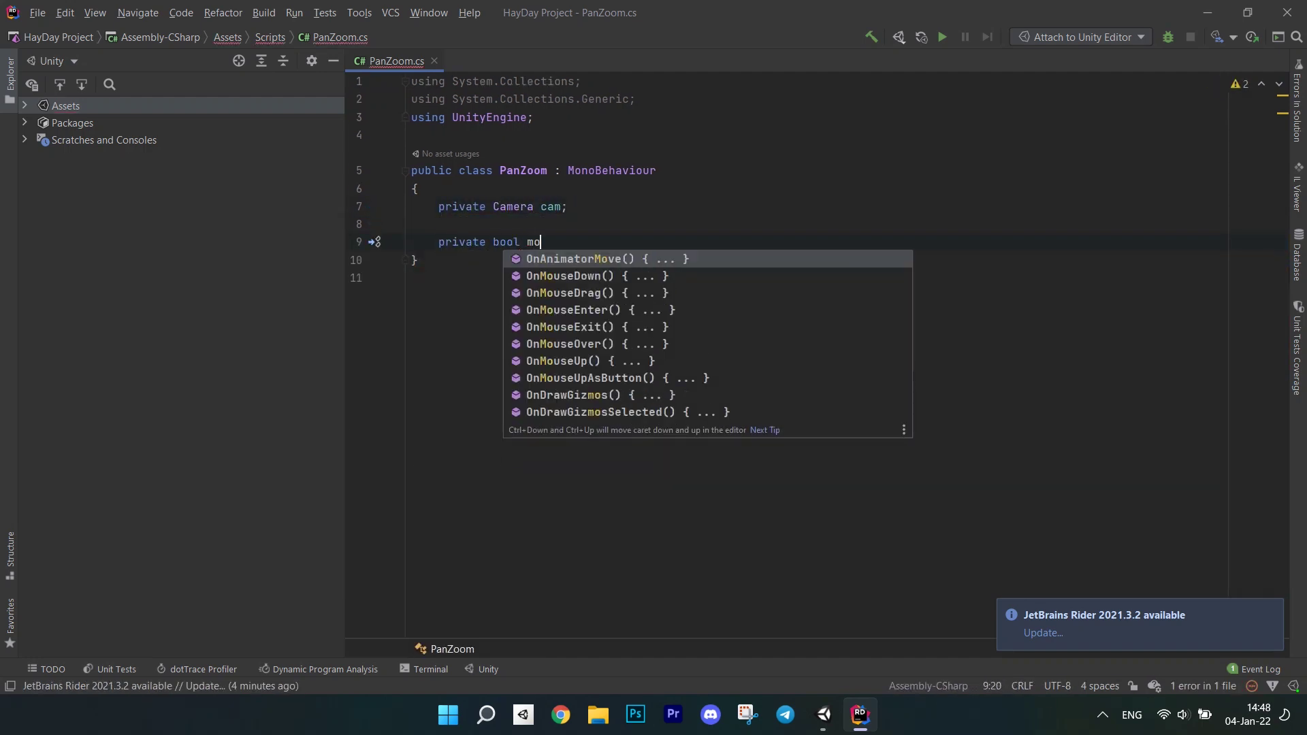
text(veAllowed;     )
text(private Vector)
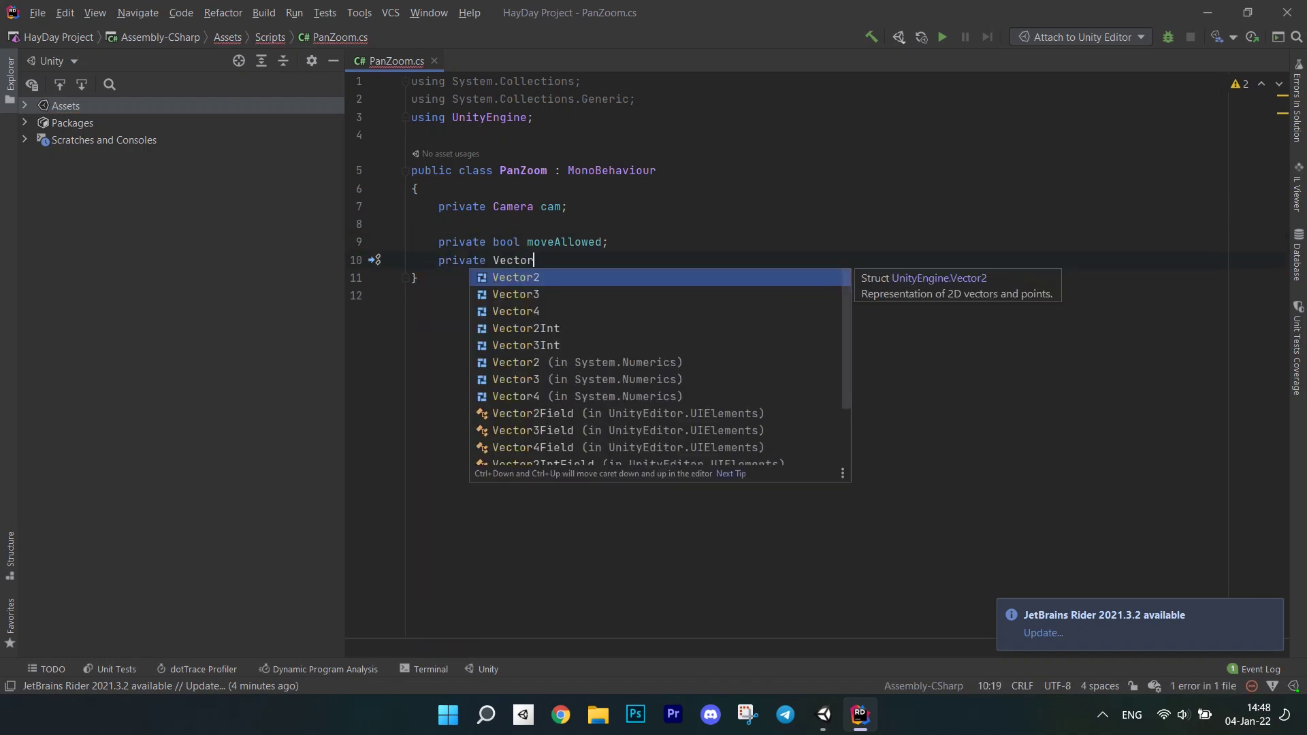
text(3 touchPos;)
key(Return)
key(Return)
text(private void )
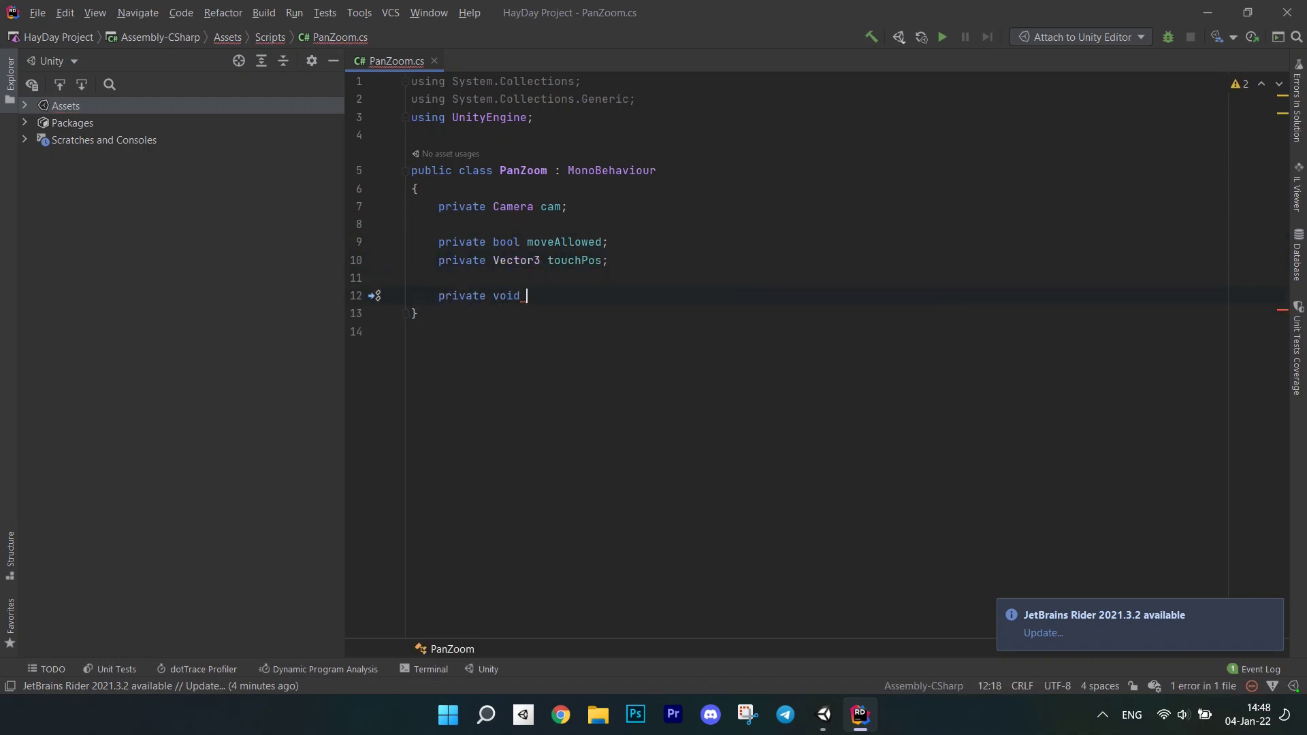
text(Awake()
key(Tab)
text(cam = Get)
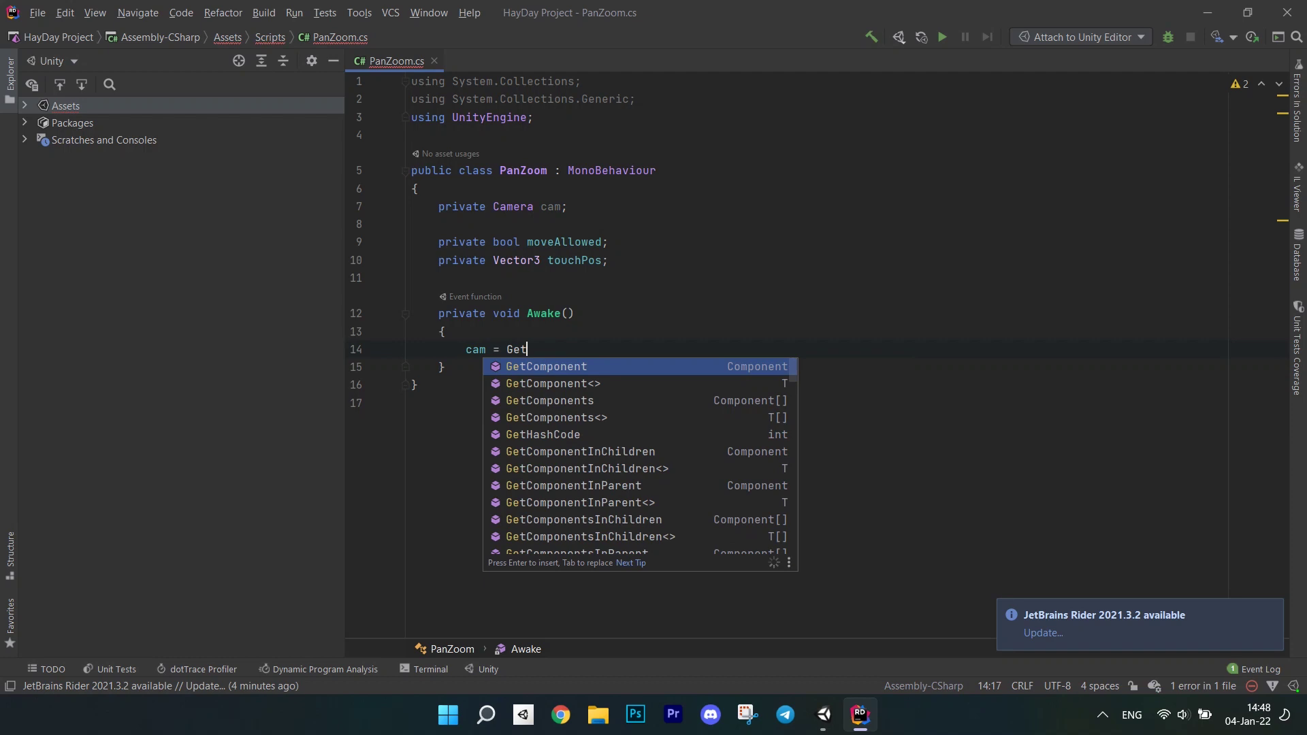
text(Component<Camera>();)
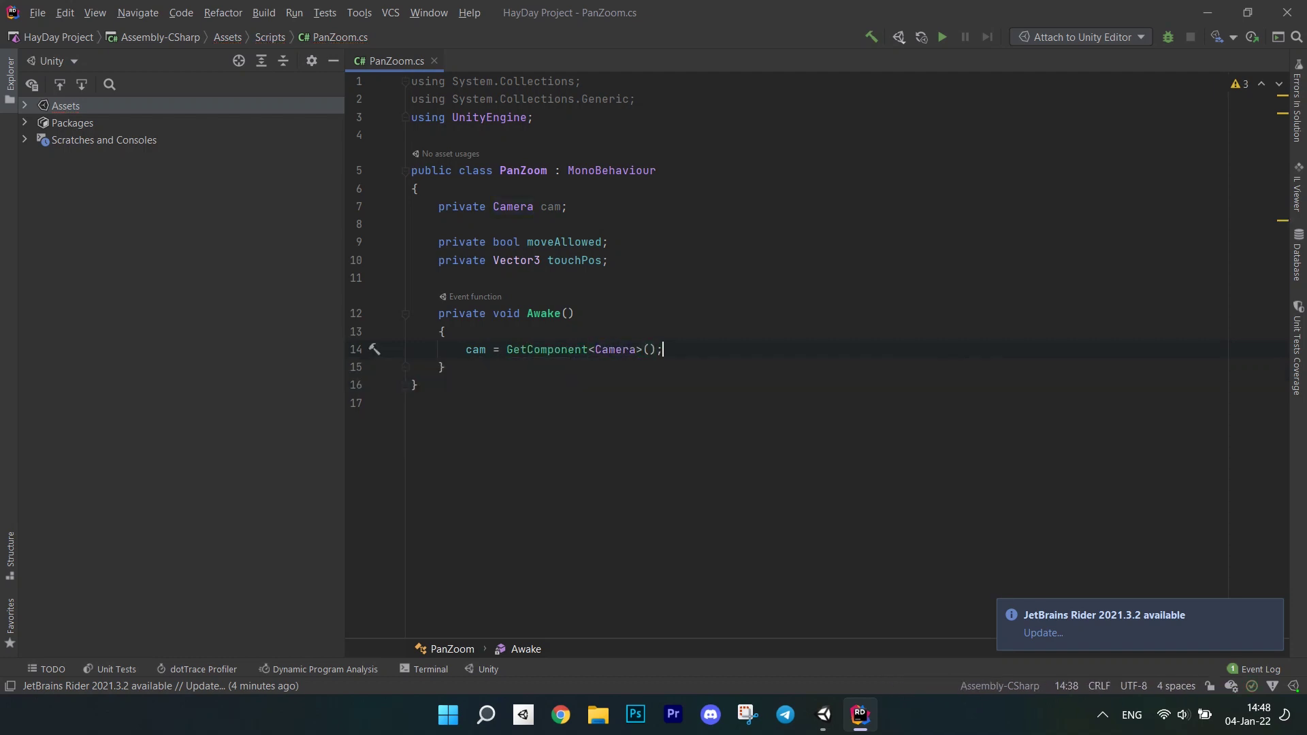
text(     }      pri)
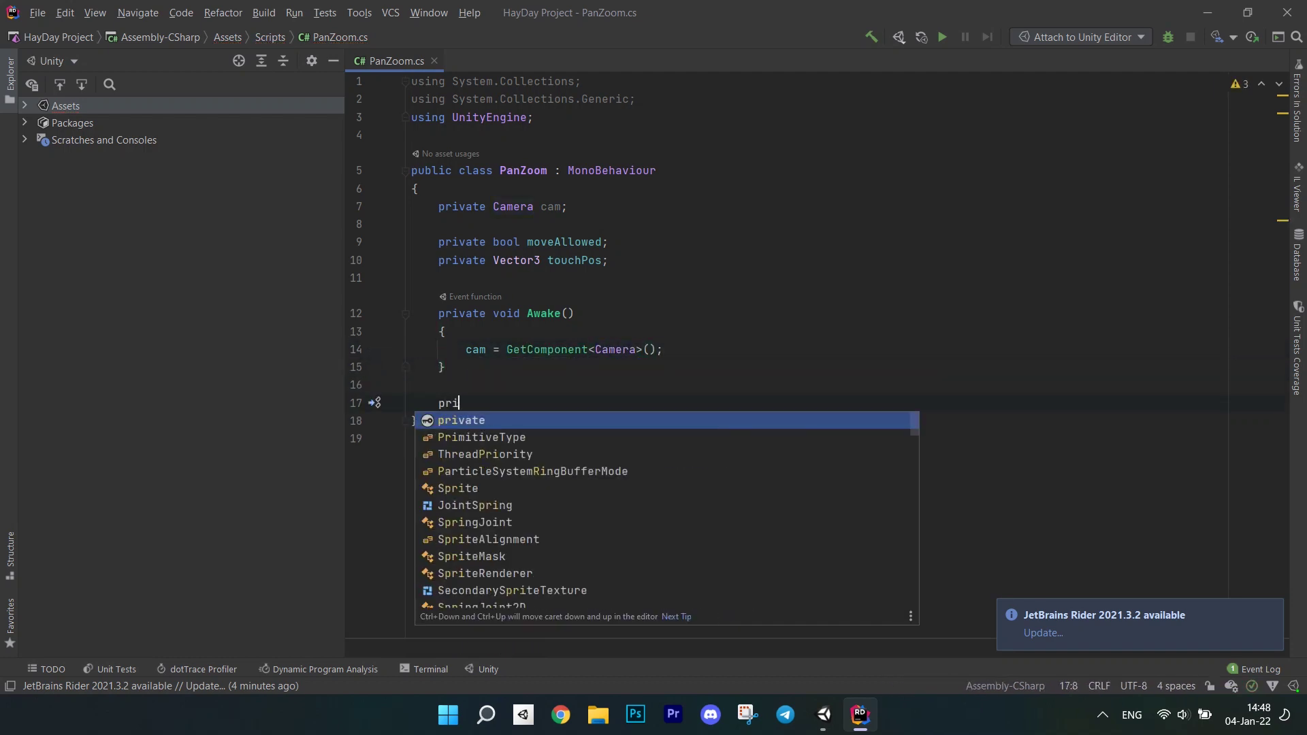
text(vate void Update)
Step: Write Update branching on Input.touchCount, with a two-touch //zooming case
key(Tab)
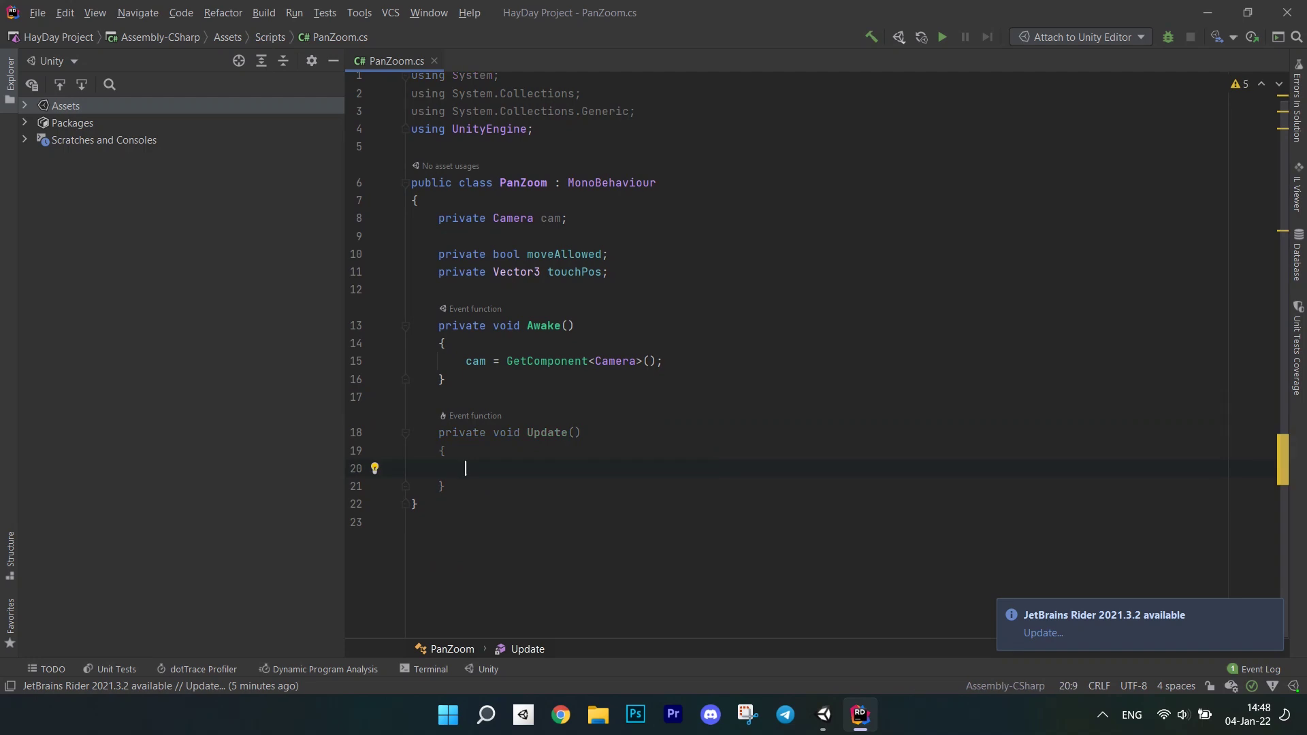
text(if(In)
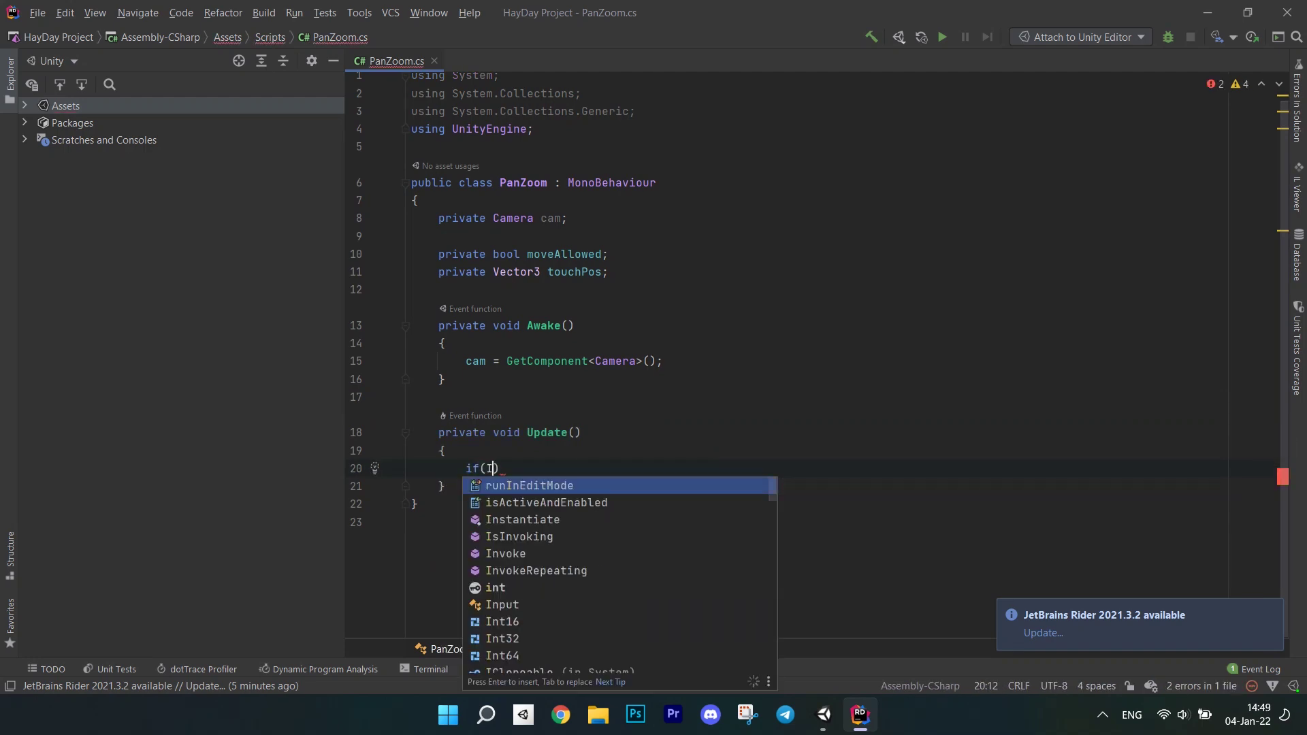
text(put.touchCount > 0)
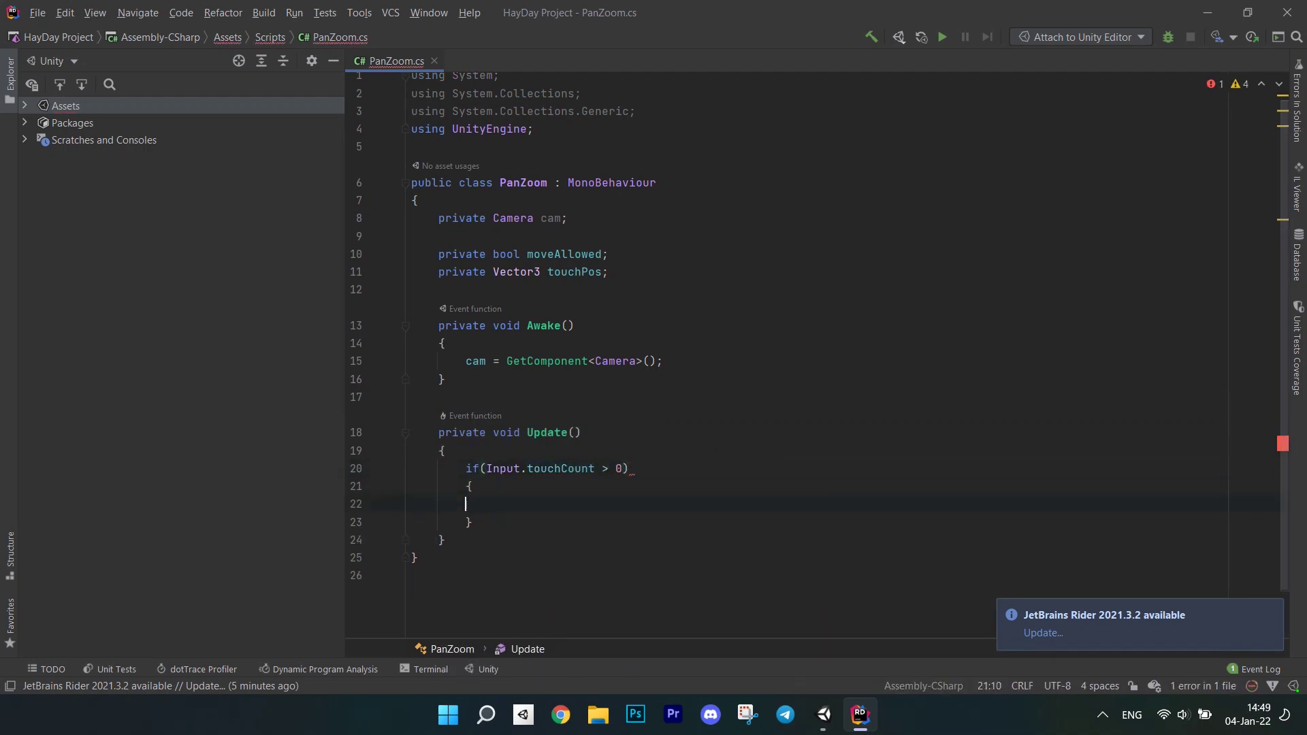
key(Return)
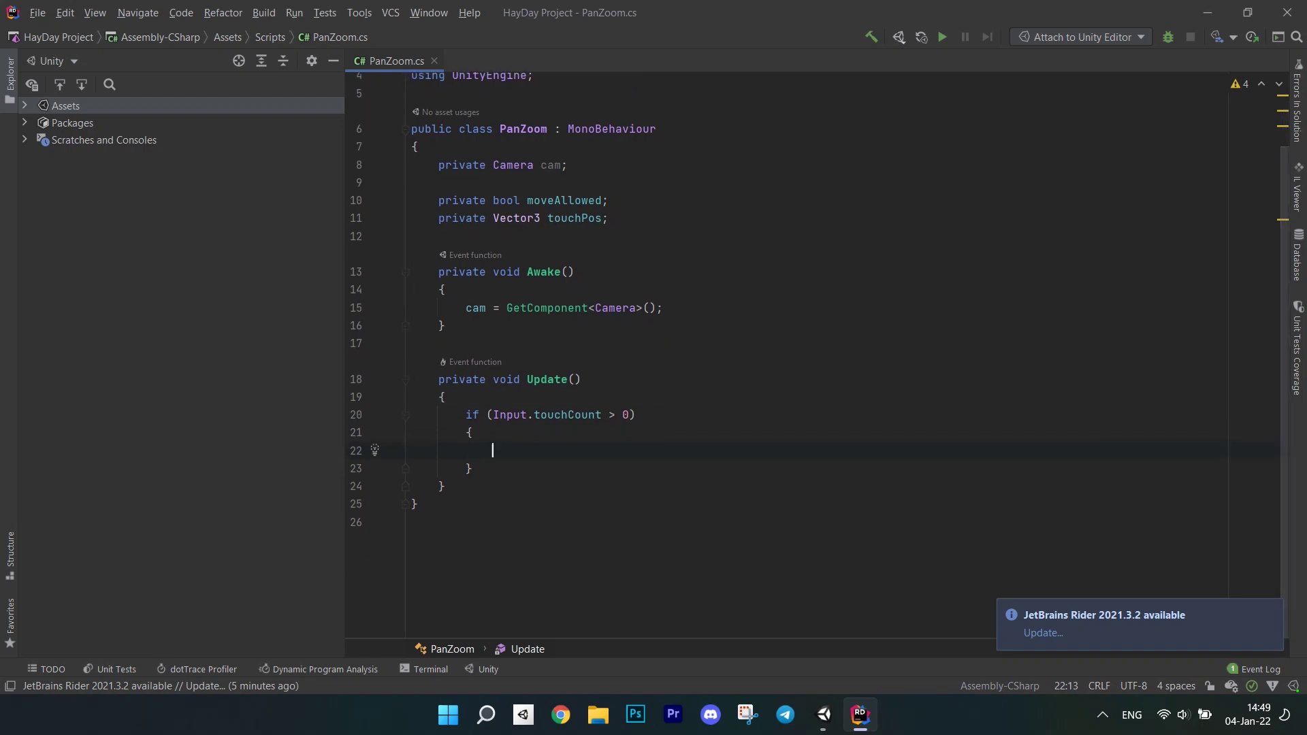
text(if(Input.touchCount == 2)
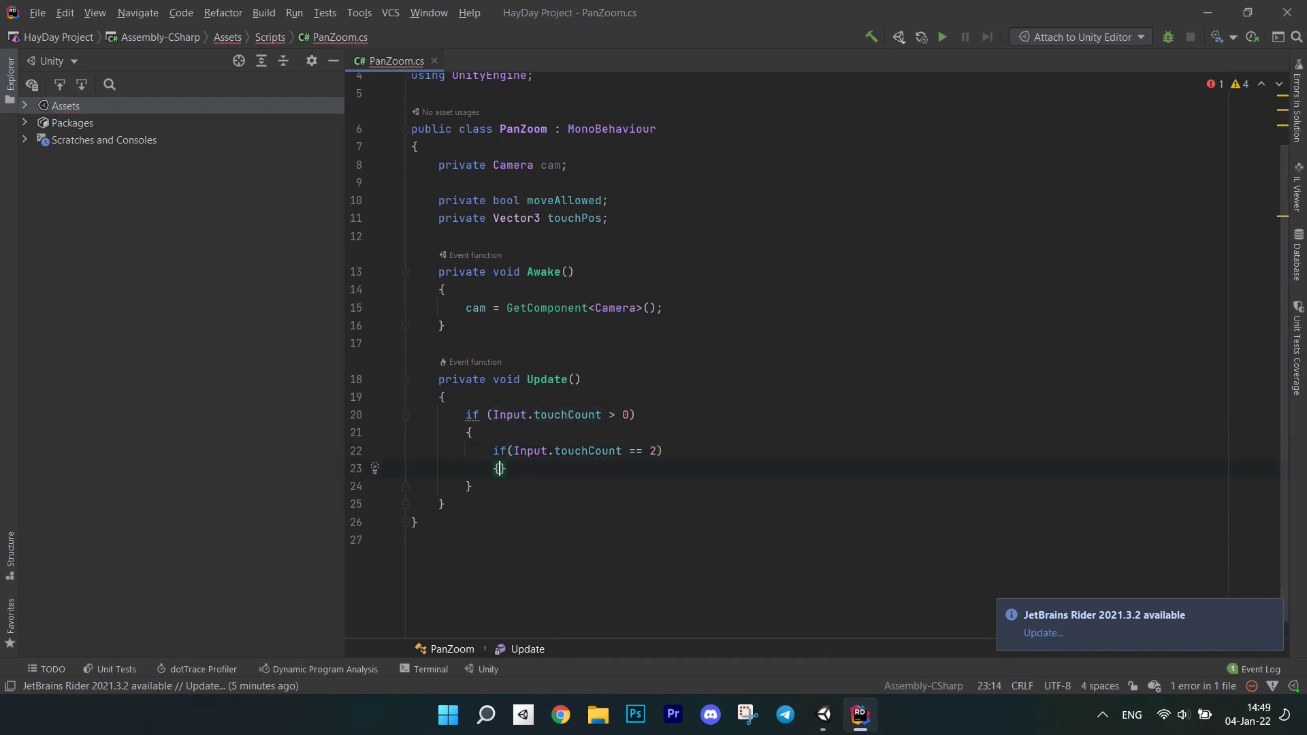
text({})
key(Return)
text(//zoomin)
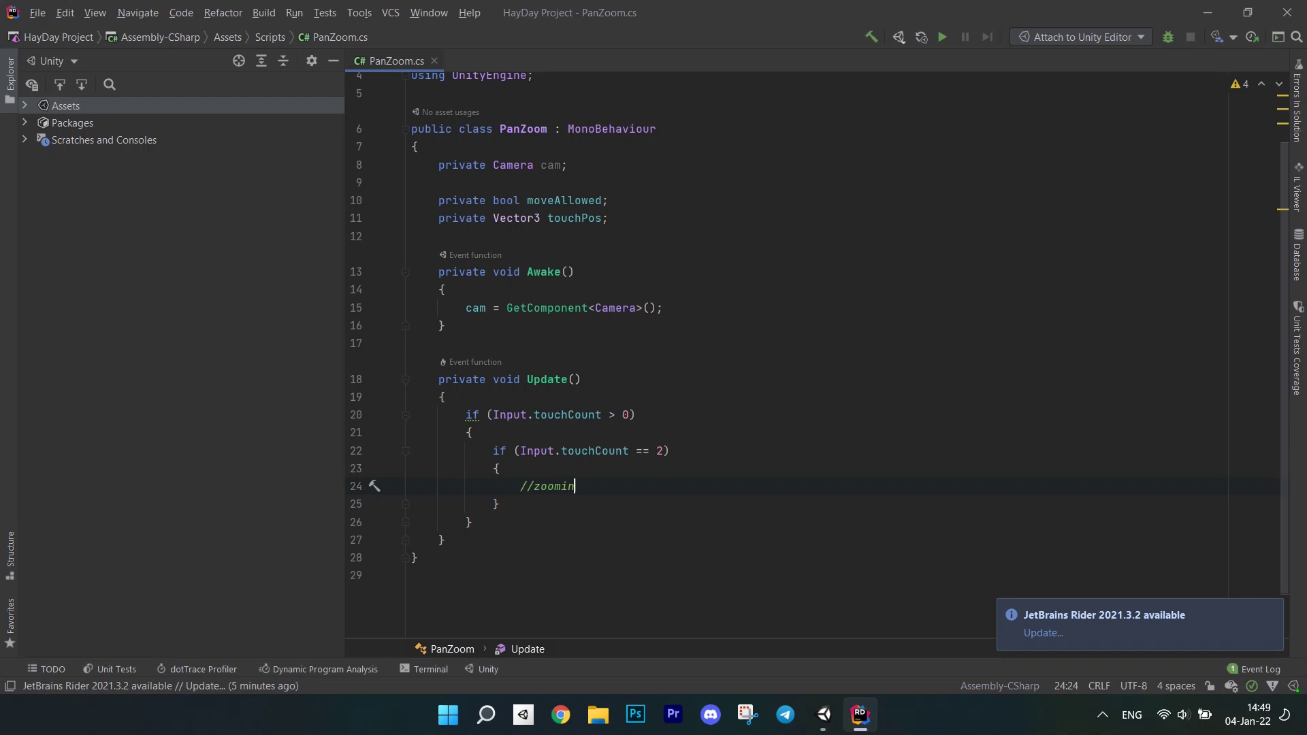
text(gelse)
Step: Add an else branch that reads Input.GetTouch(0) and switches on touch.phase
key(Return)
text({)
key(Return)
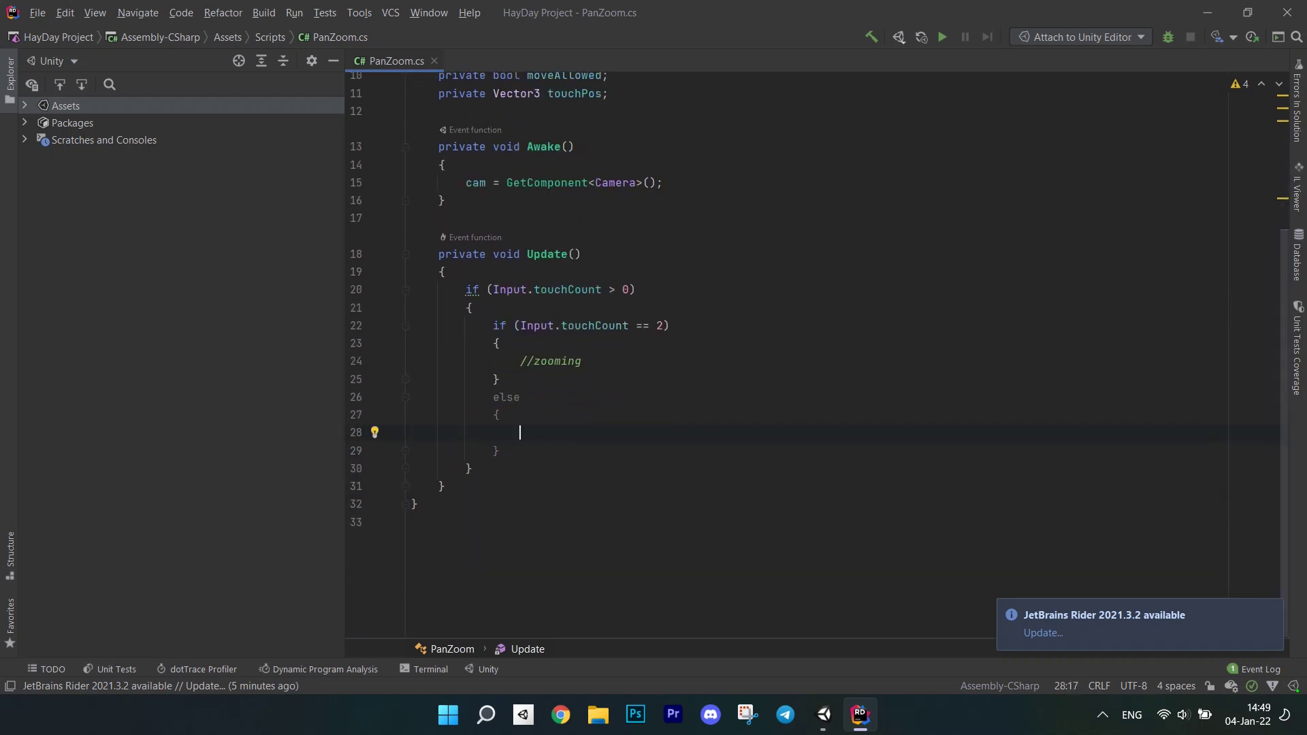
text(Touch touch)
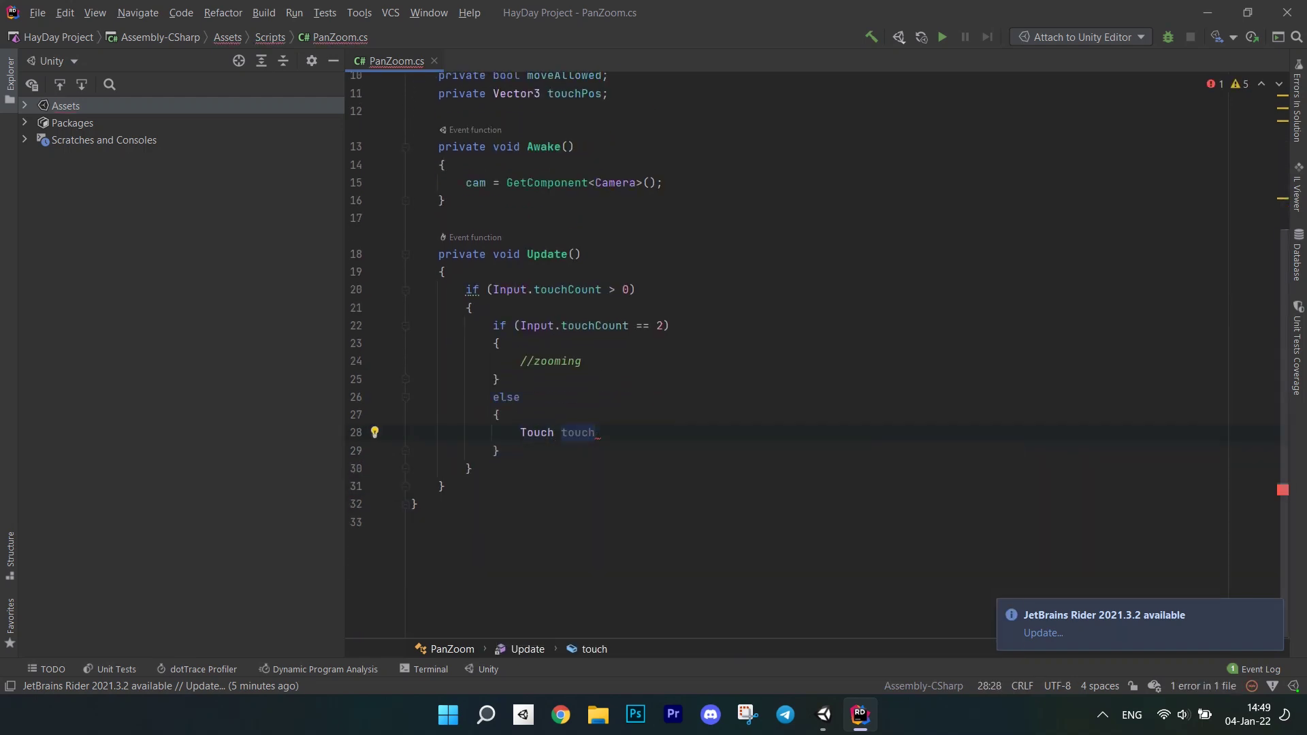
text( = Input.GetTouch(0);)
key(Return)
key(Return)
text(switch)
key(Tab)
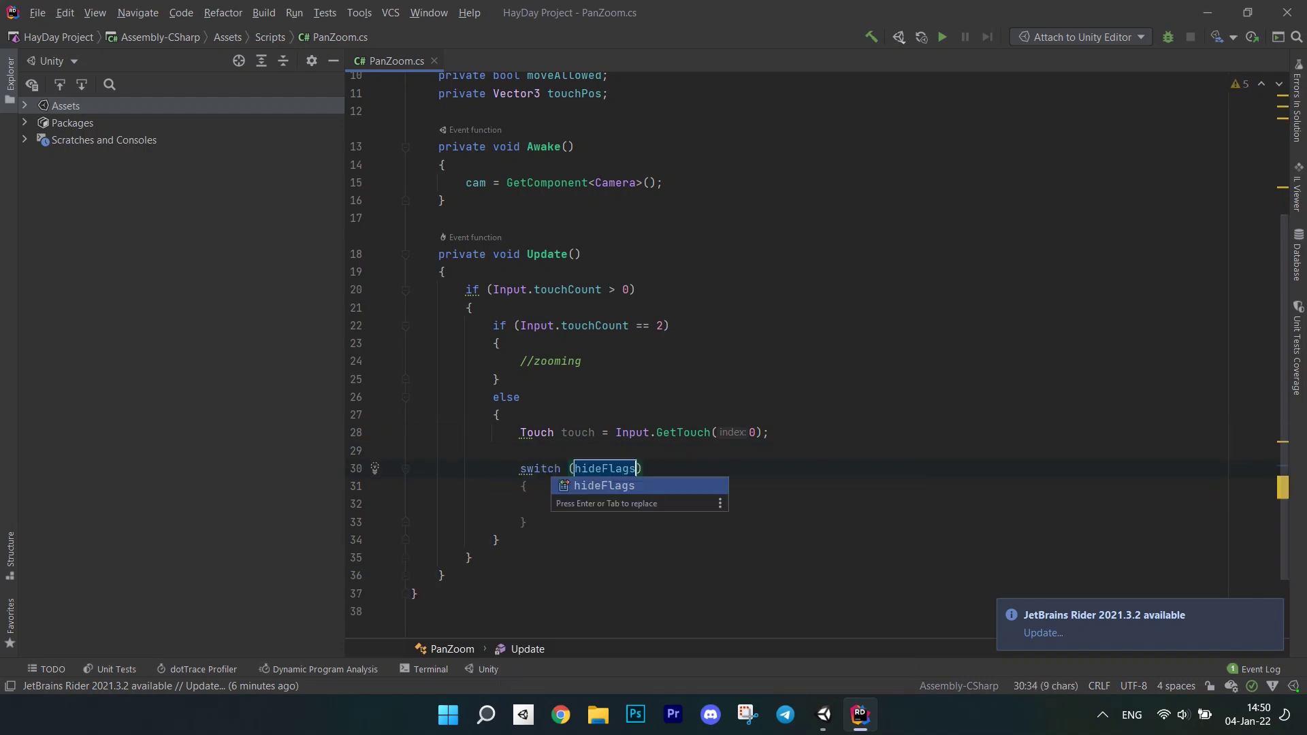
text(touch.phas)
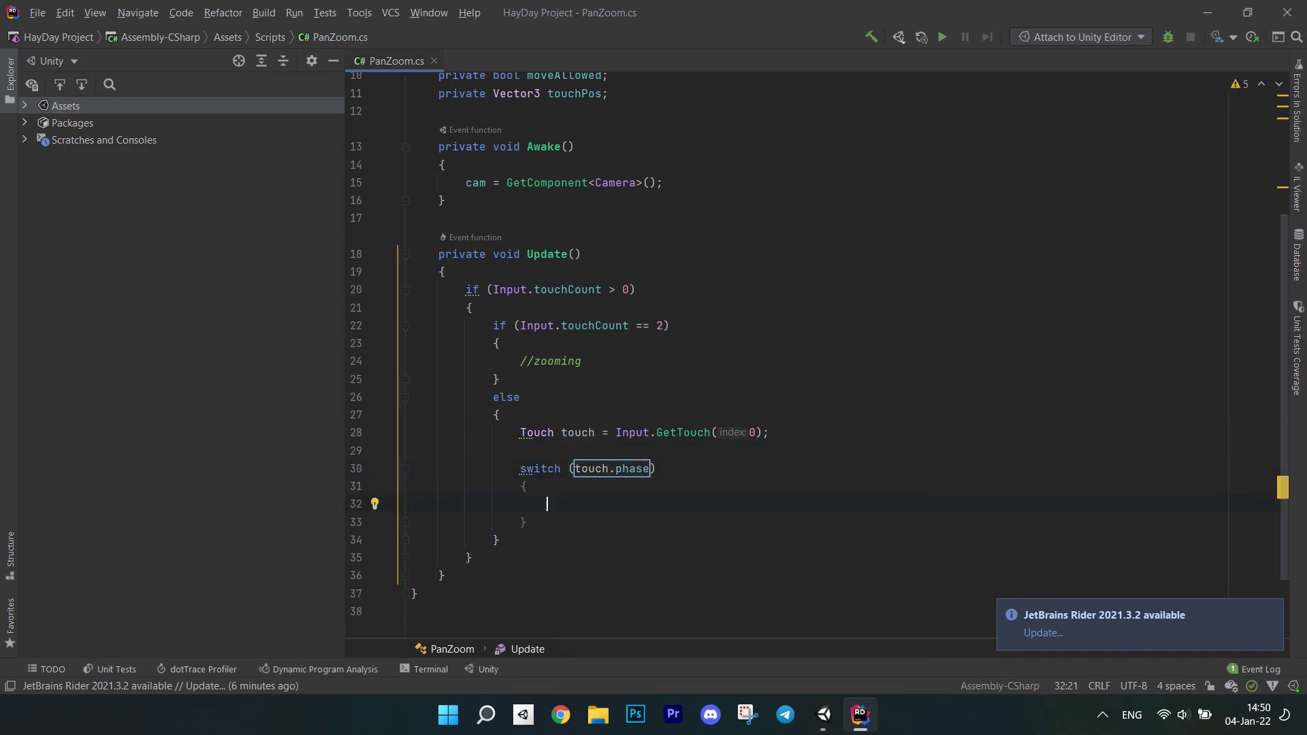
text(case To)
Step: Add TouchPhase.Began and TouchPhase.Moved cases to the switch
key(Tab)
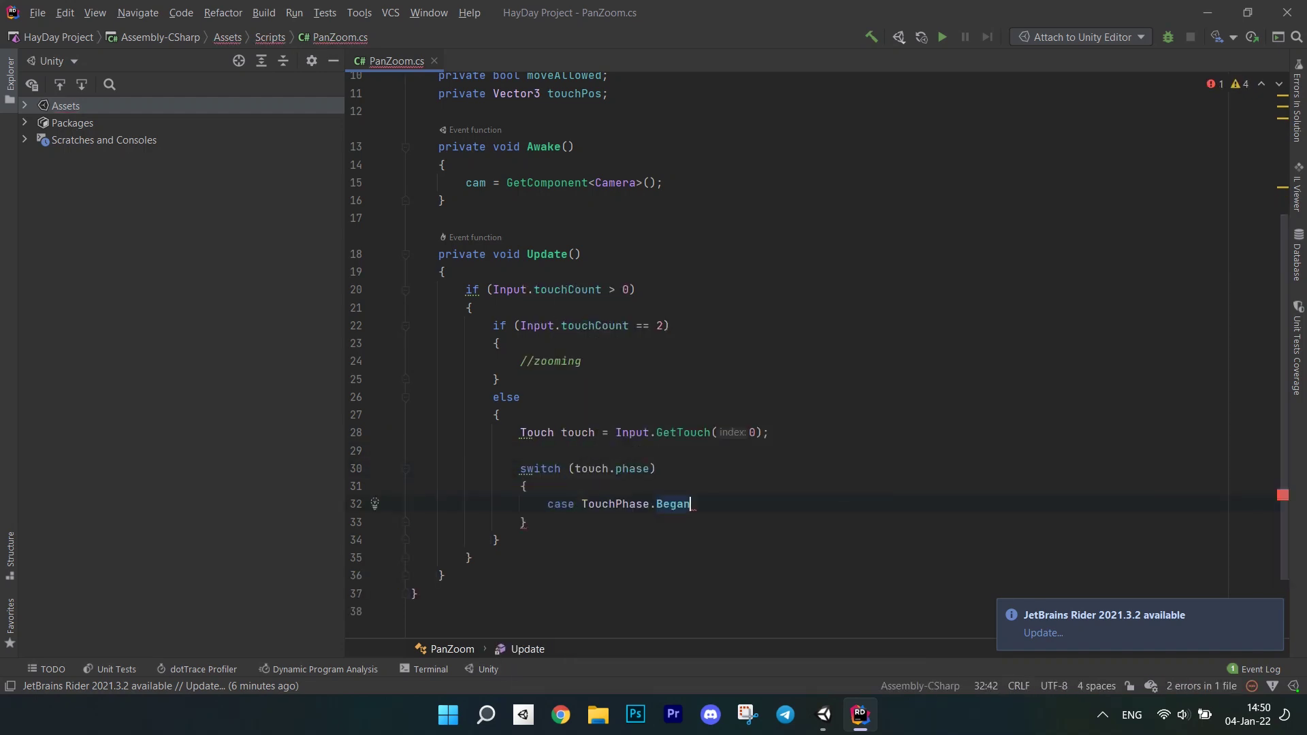
text(:)
key(Return)
text(break;)
key(Return)
text(case T)
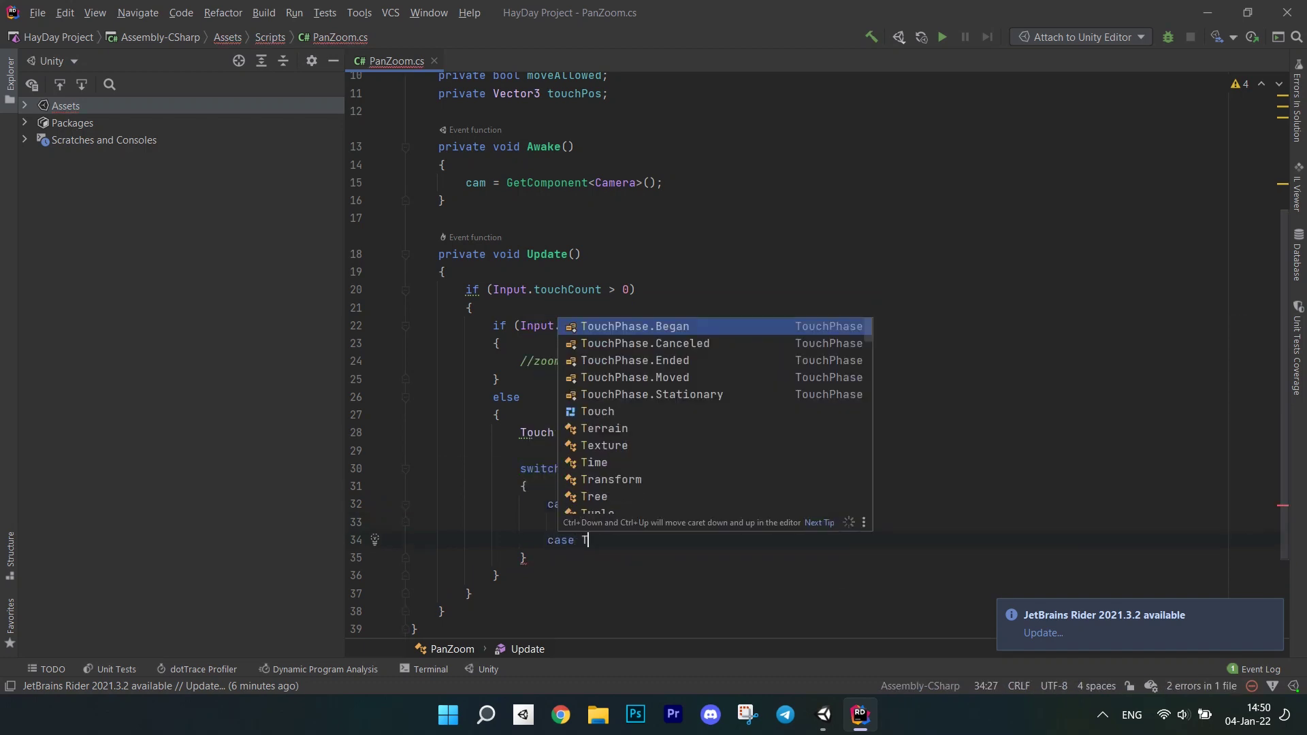
key(Down)
key(Down)
key(Down)
key(Tab)
text(:)
key(Return)
text(bre)
key(Tab)
text(;)
key(Up)
key(Up)
key(Up)
key(End)
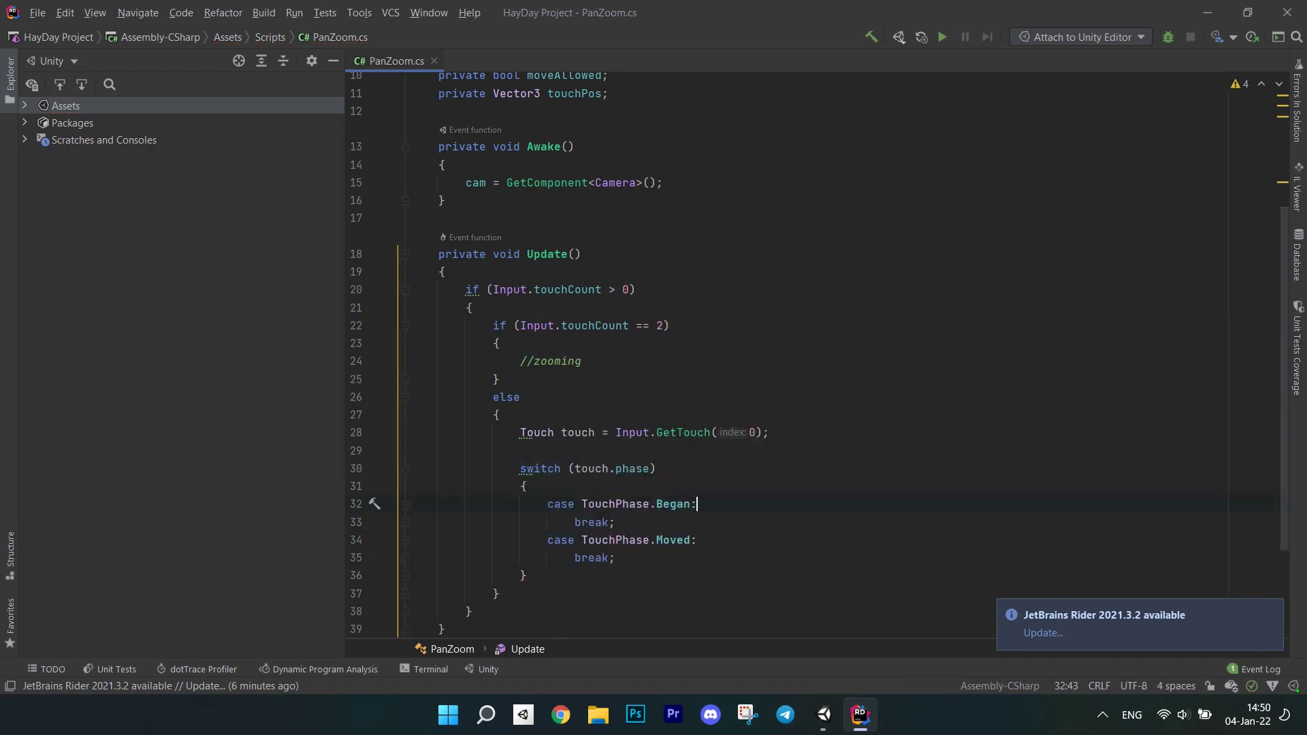
text(if(eve)
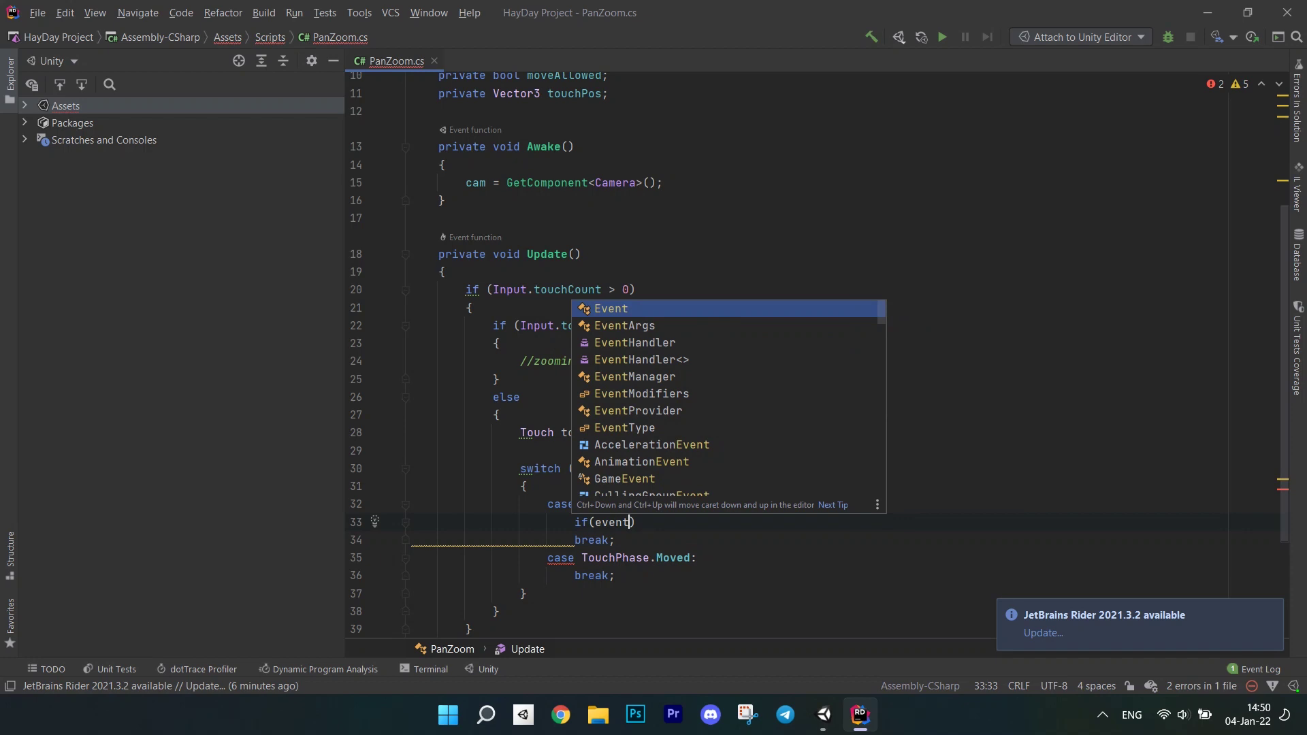
text(ntsy)
Step: In Began, check EventSystem.current.IsPointerOverGameObject(touch.fingerId)
key(Tab)
text(.cur)
key(Tab)
text(.I)
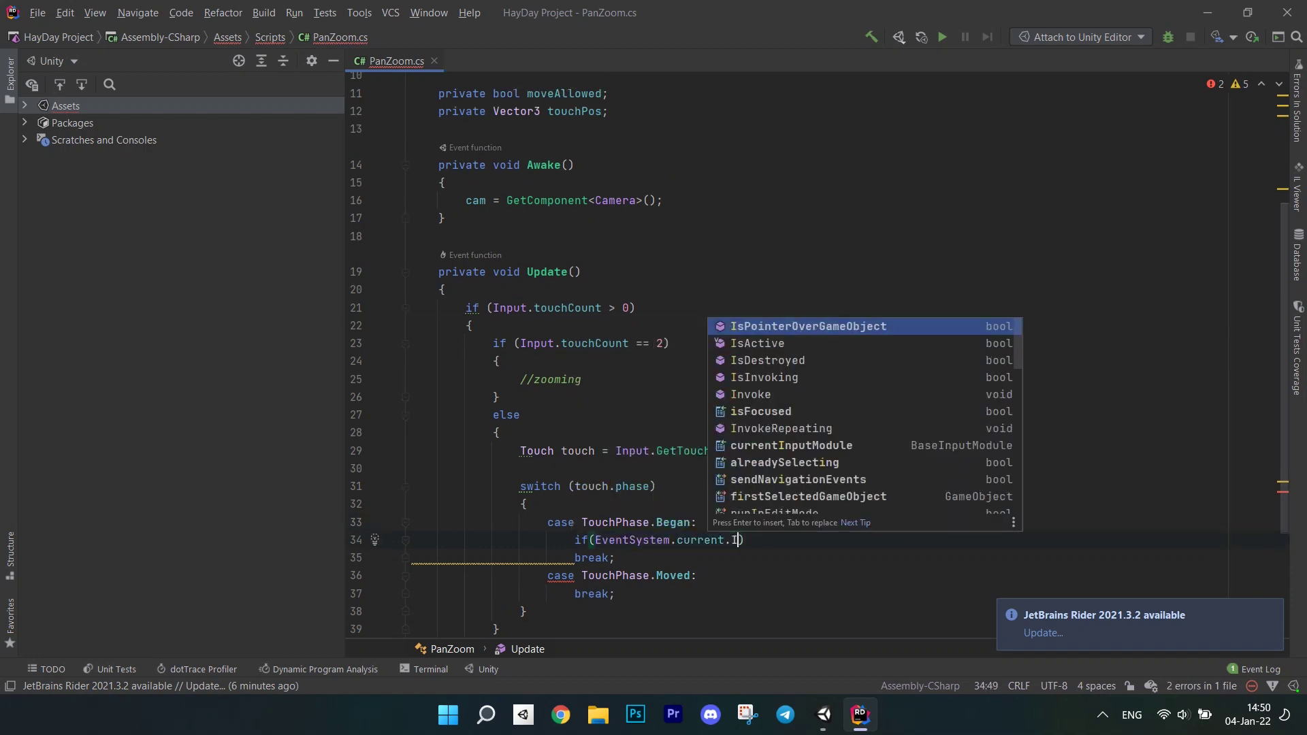
key(Tab)
text(tou)
key(Tab)
text(.fin)
key(Tab)
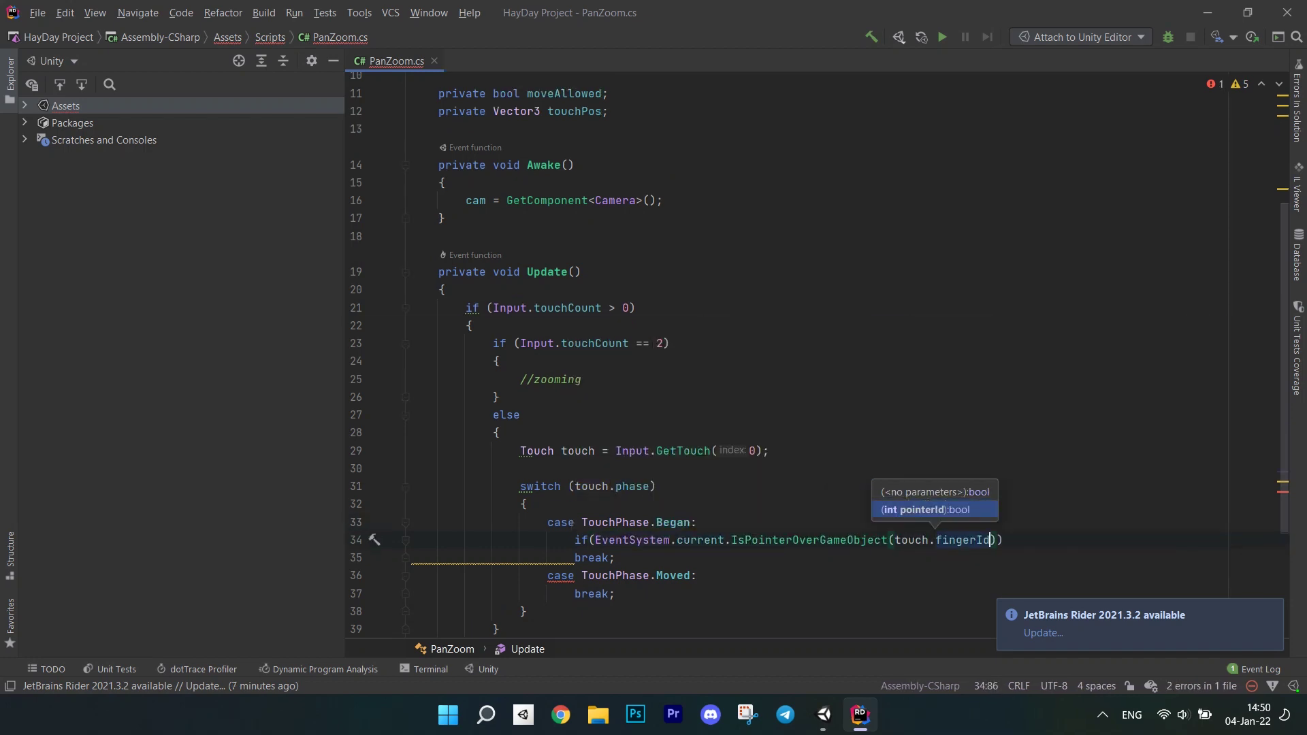
key(End)
text({)
Step: Set moveAllowed to false when the touch is over UI, otherwise true
key(Return)
text(move)
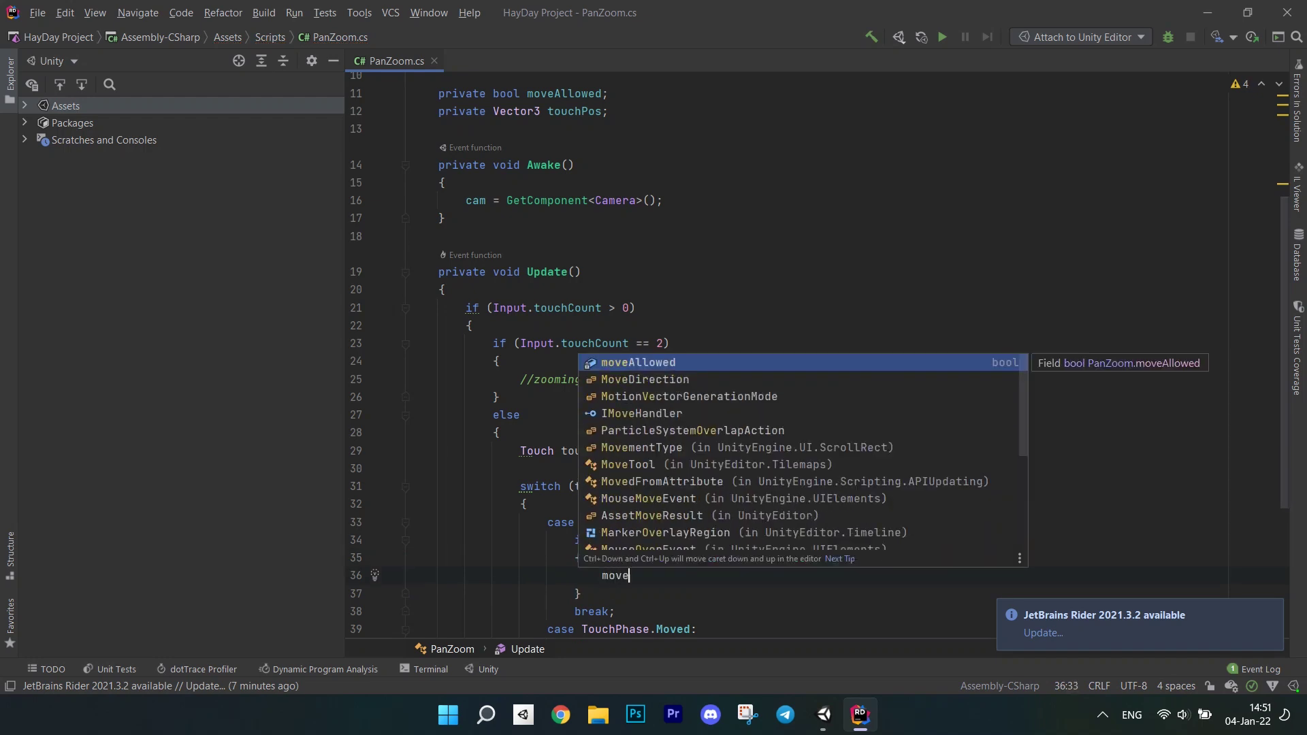
key(Tab)
text(= fa)
key(Tab)
text(;)
scroll(653, 409, down, 4)
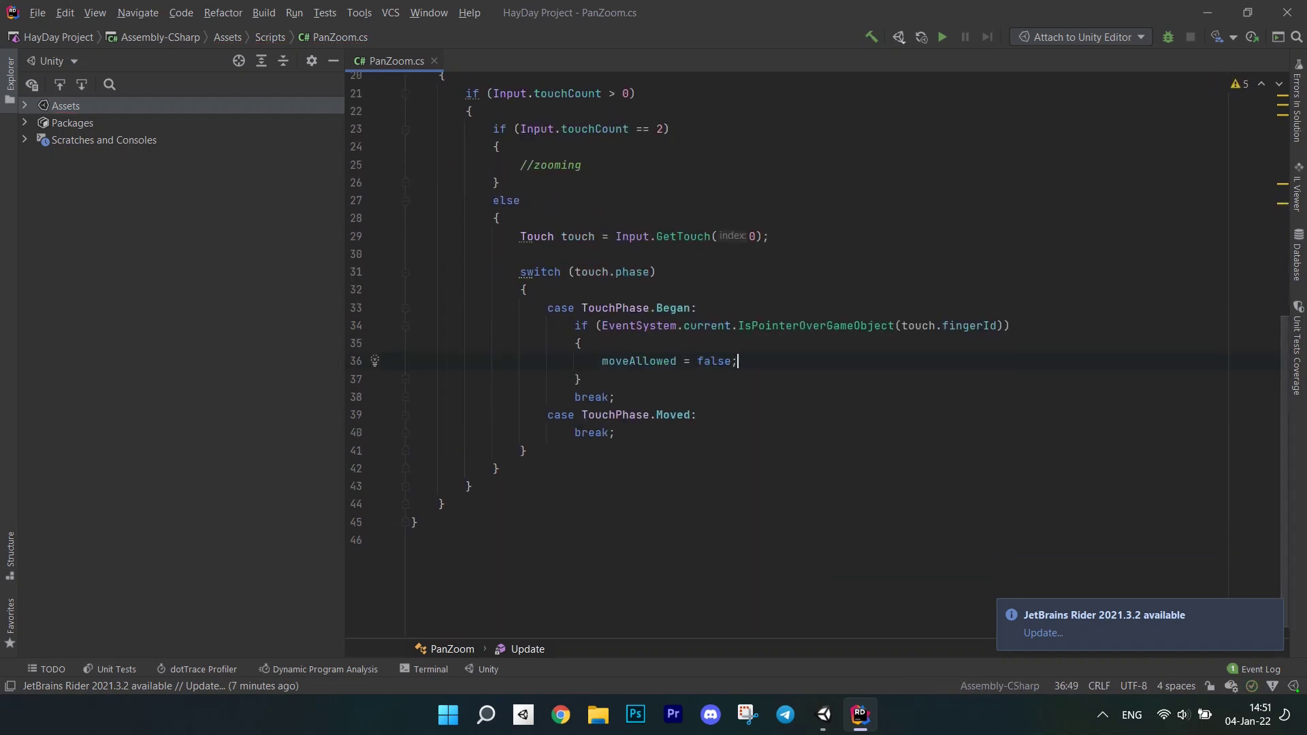
text(else)
key(Return)
text({)
key(Return)
text(moveAllowed = tr)
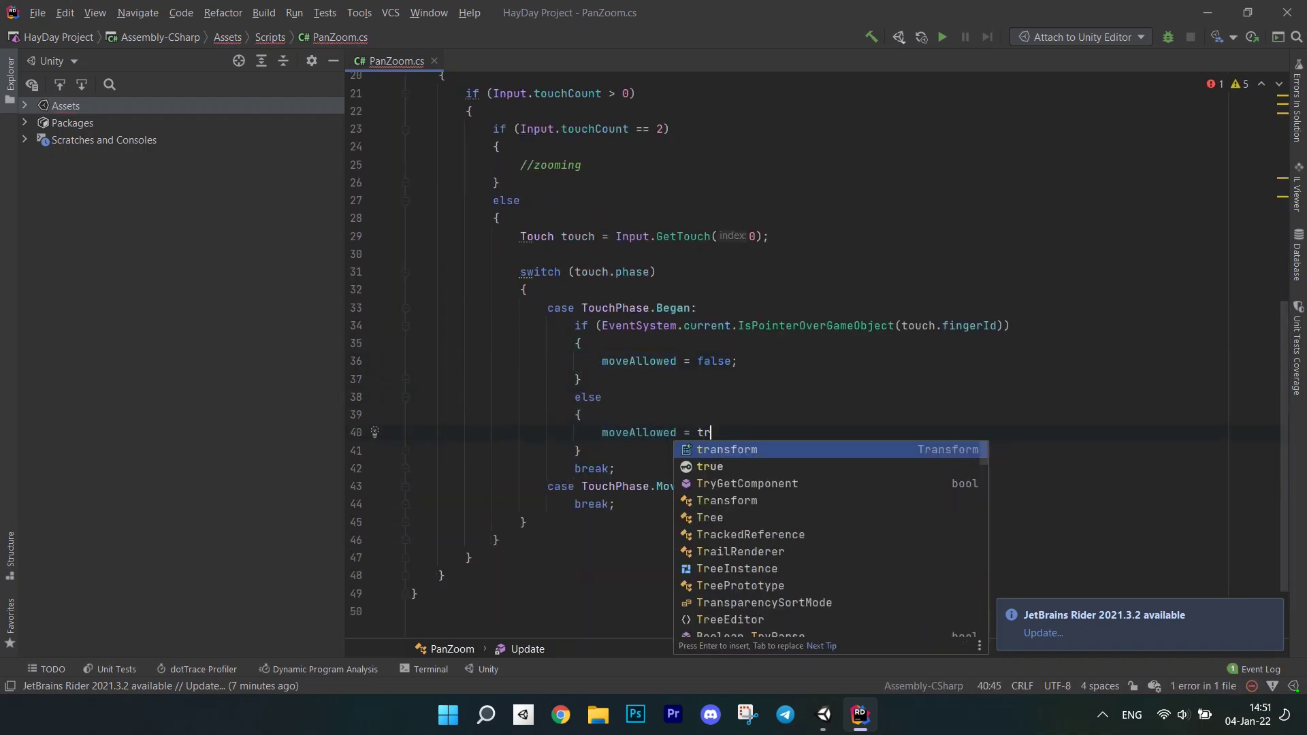
text(ue;)
Step: In Began, store touchPos = cam.ScreenToWorldPoint(touch.position)
key(Down)
key(End)
key(Return)
text(touch)
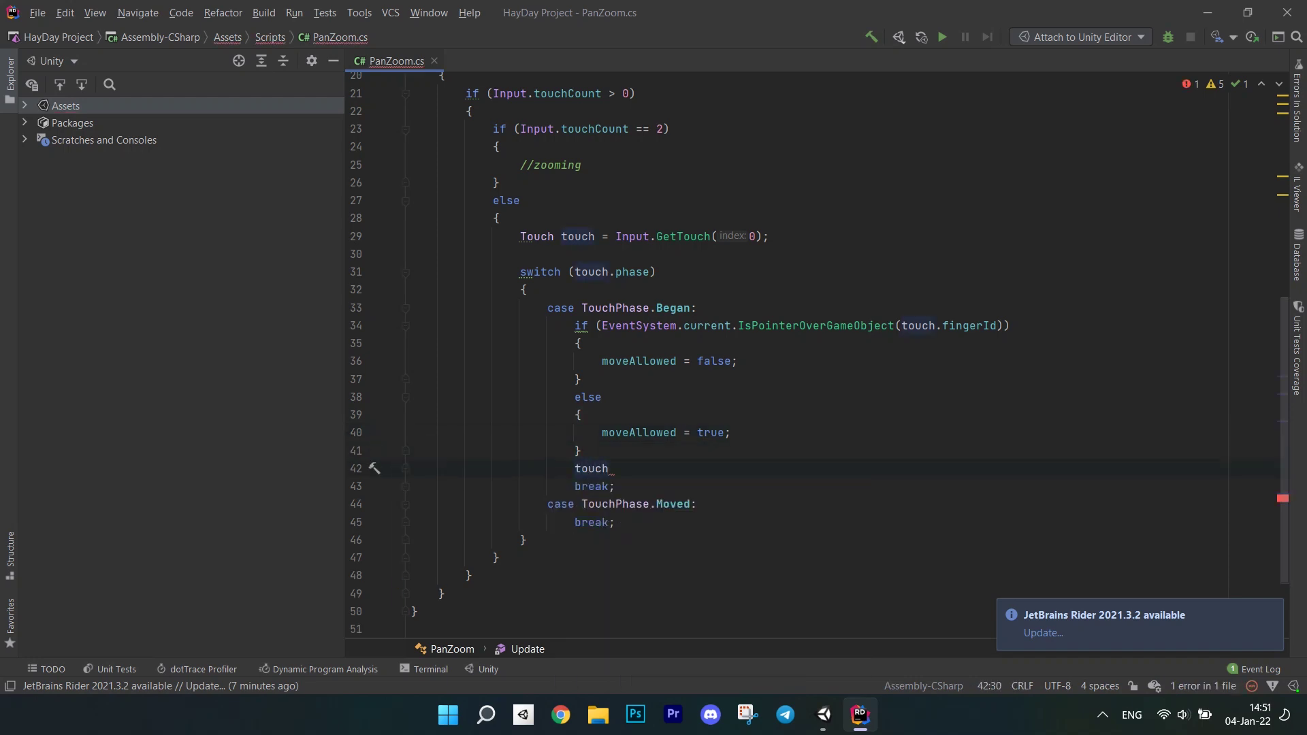
text(Pos = cam.Scre)
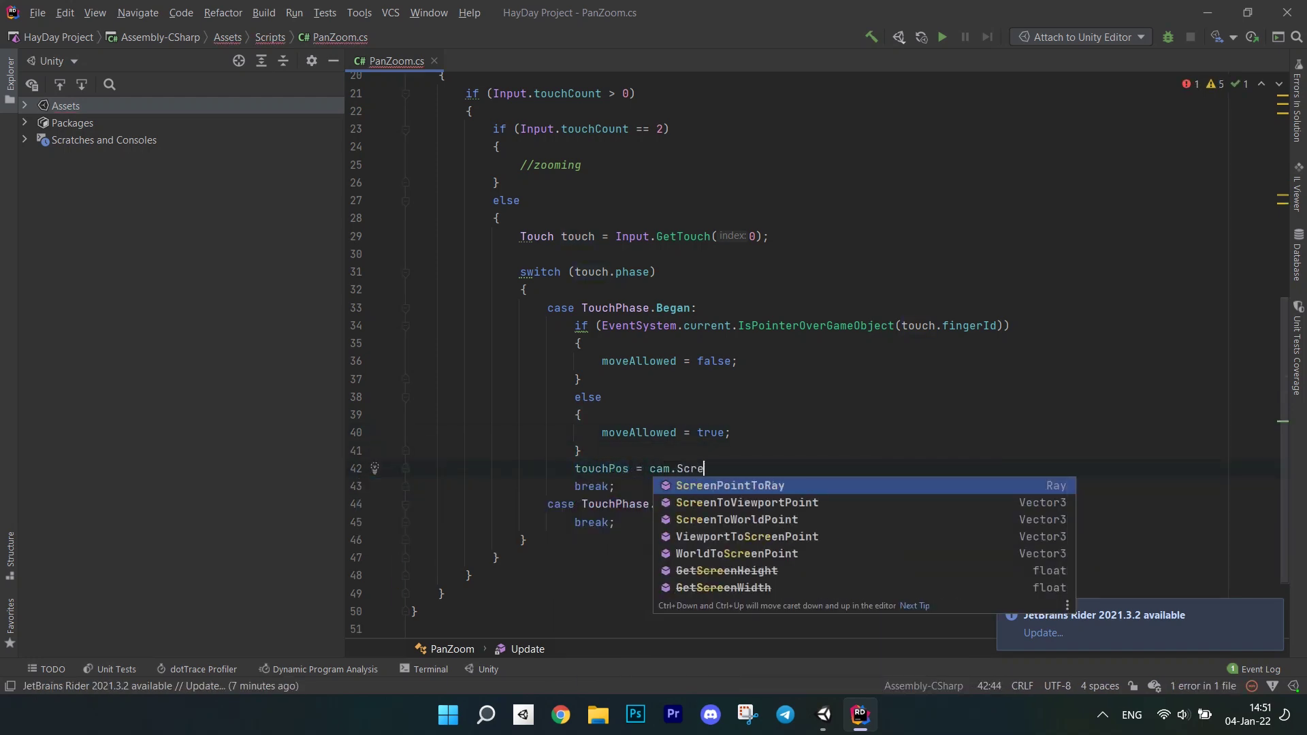
key(Down)
key(Down)
key(Return)
text(touch.position)
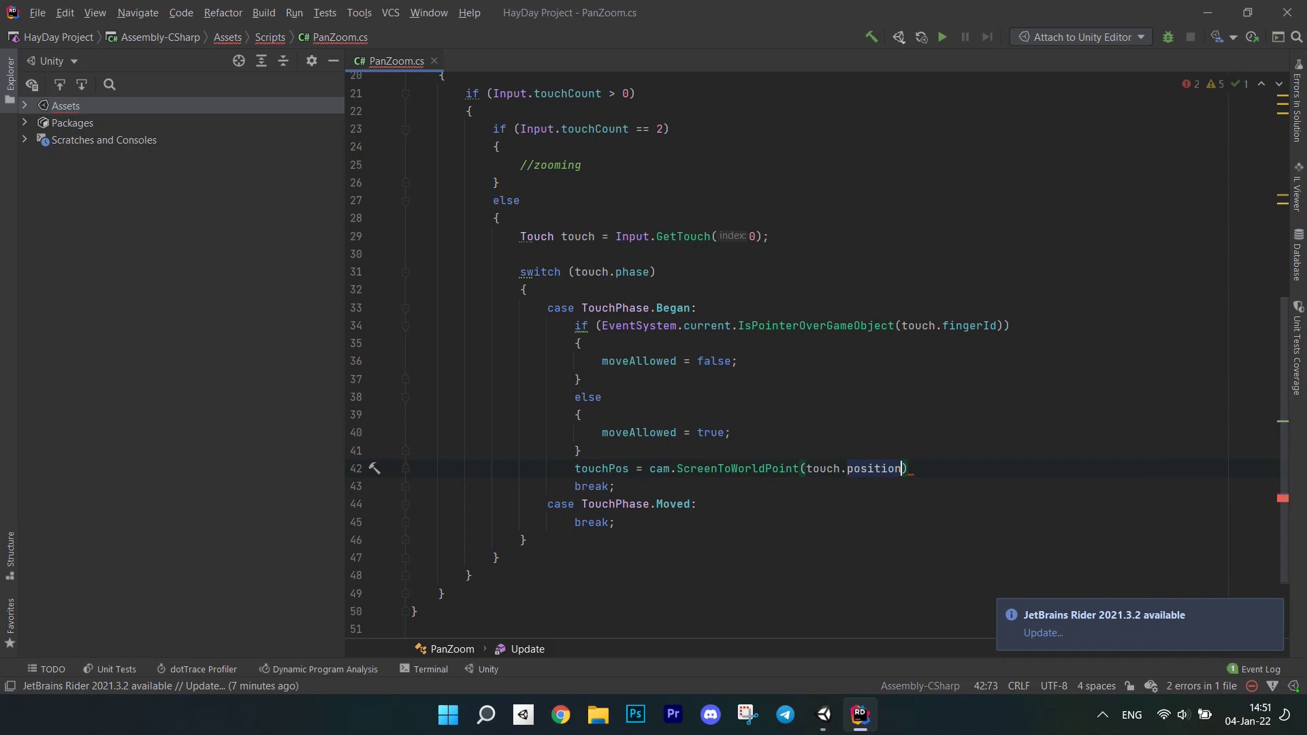
text();)
key(Down)
key(Down)
Step: In Moved, if moveAllowed, add the drag direction from touchPos to cam.transform.position
key(End)
key(Return)
text(if(move)
key(Tab)
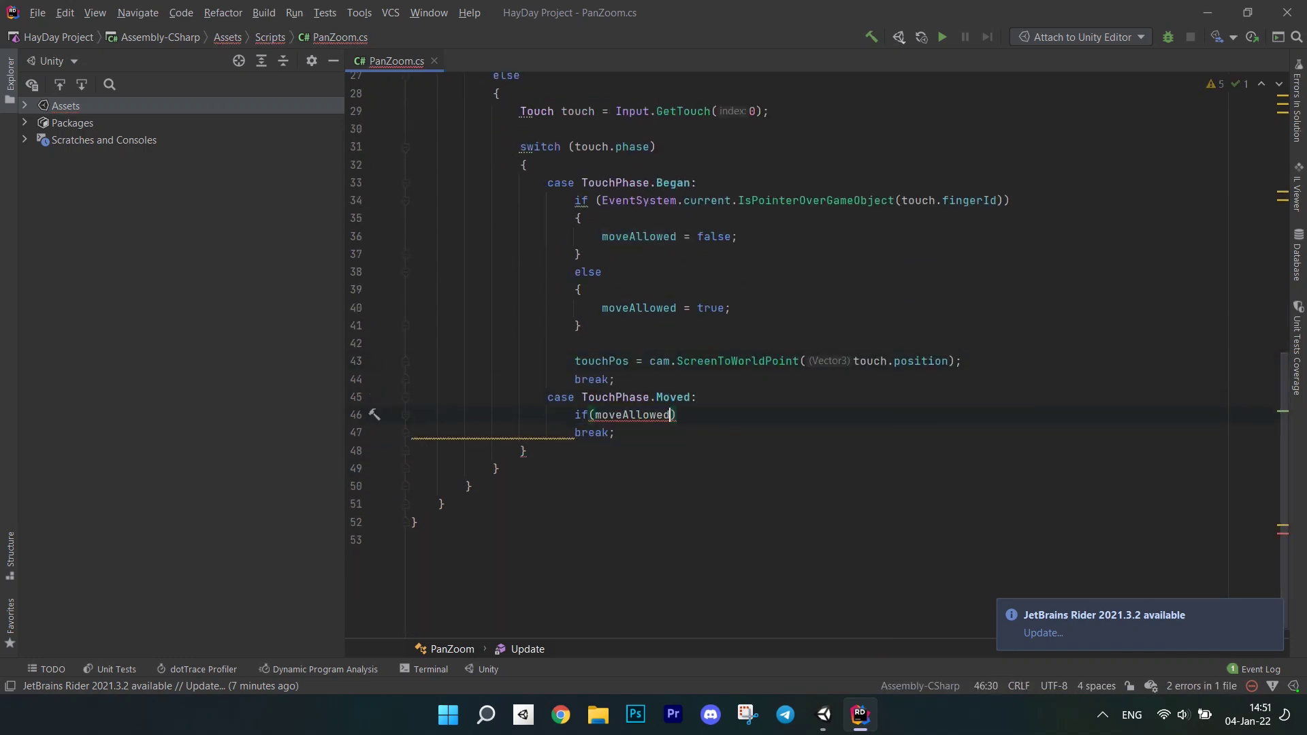
text({)
key(Return)
text(Vector3 dire)
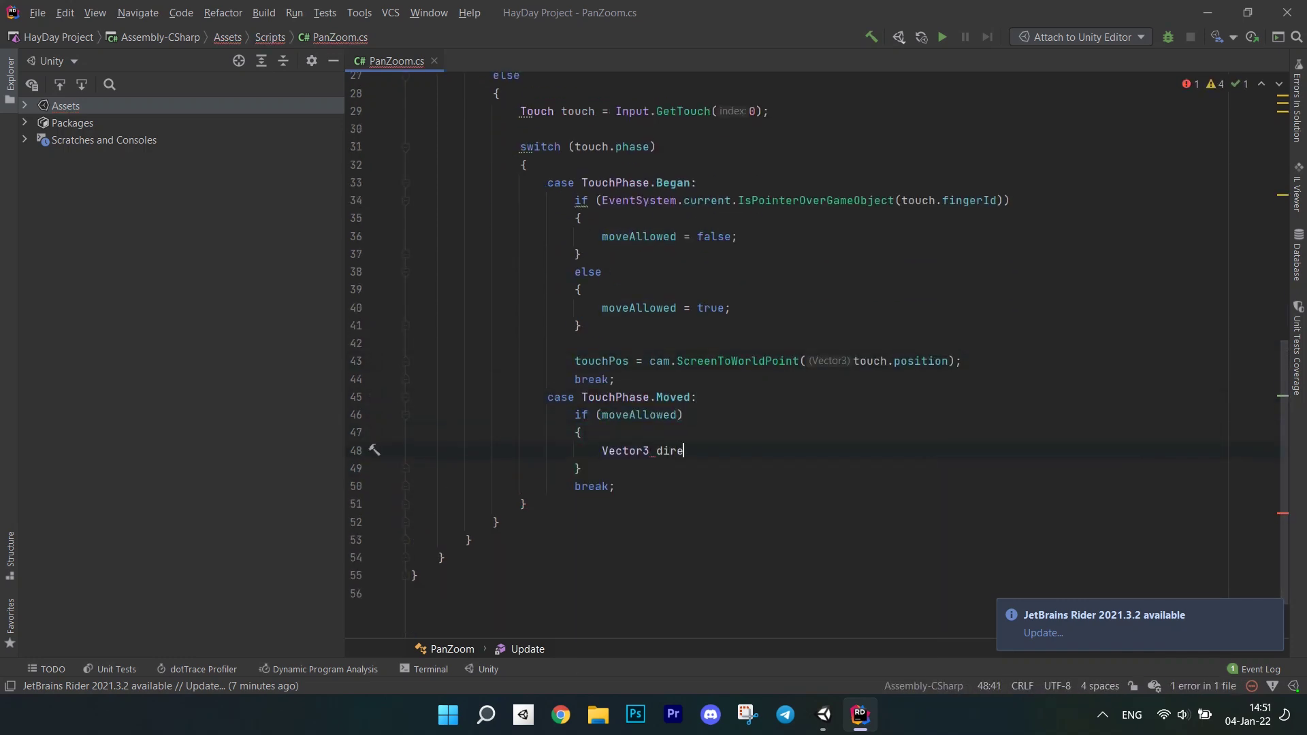
text(ction = t)
key(Tab)
text(- ca)
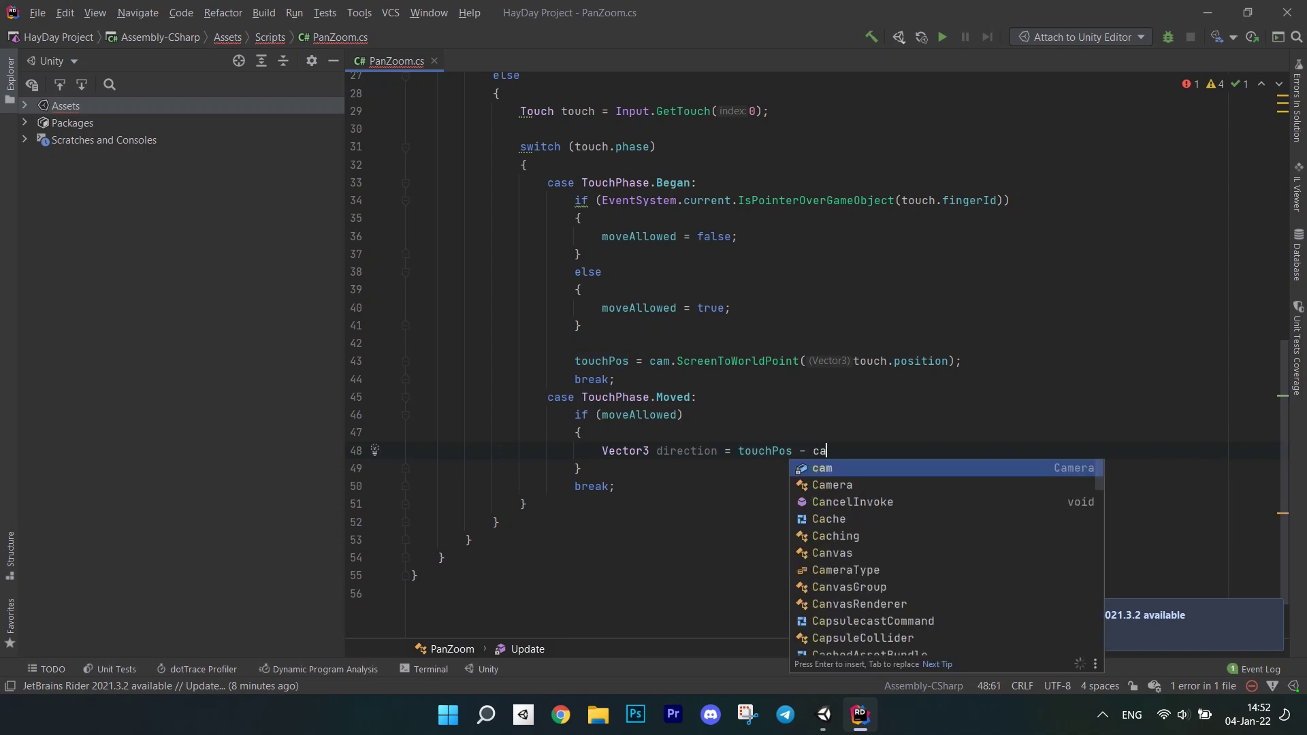
text(m.sc)
key(Tab)
text(t)
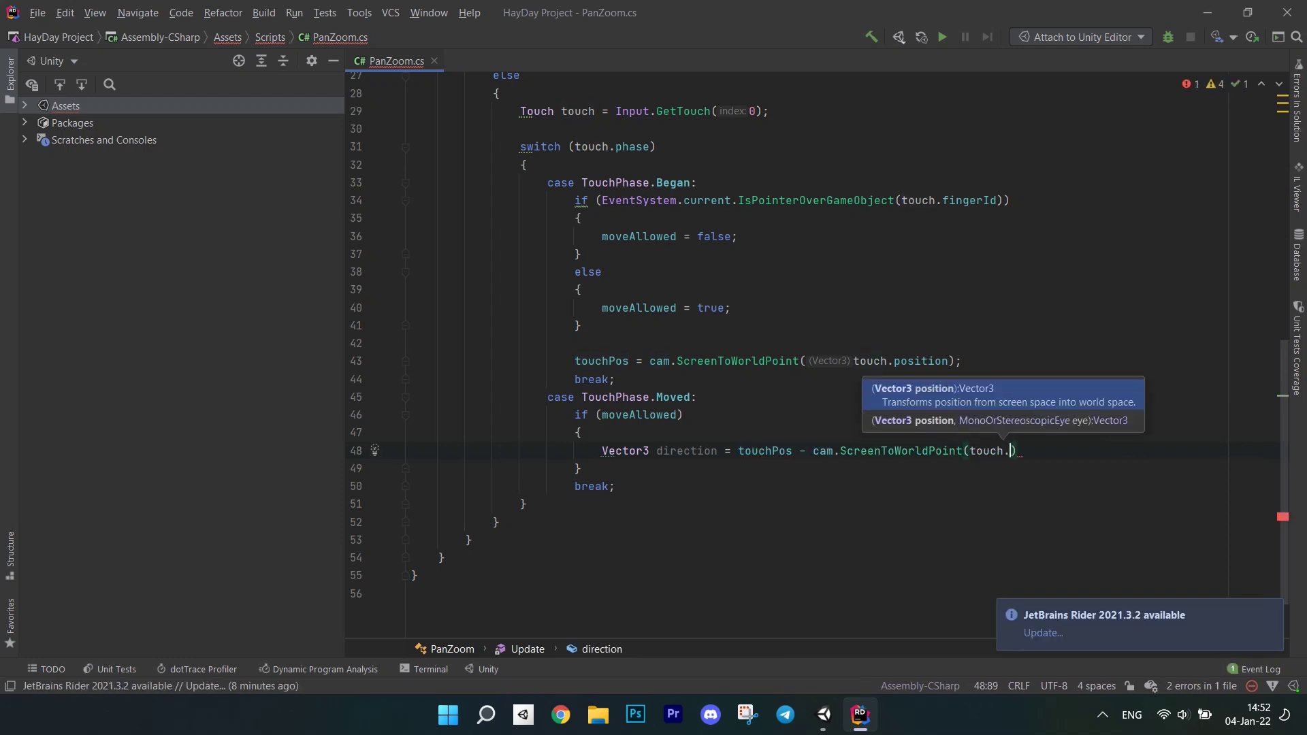
text(position);)
key(Return)
text(cam.)
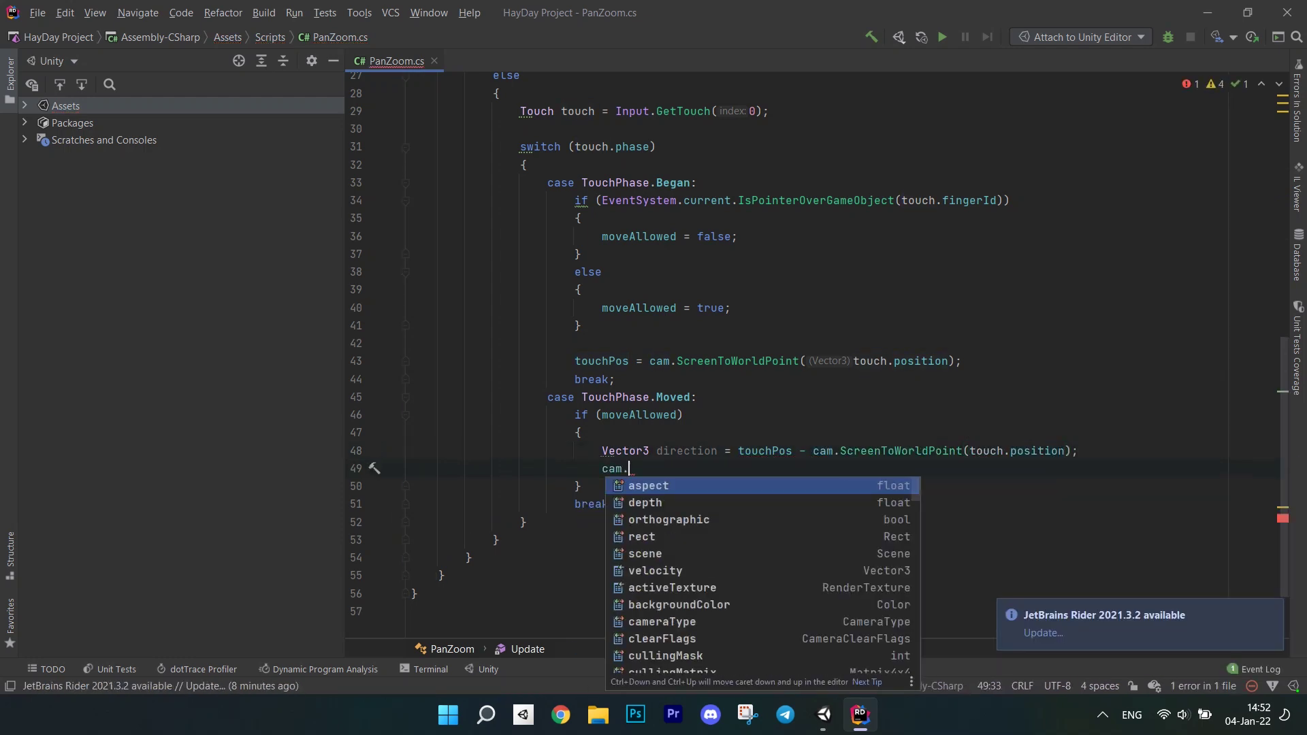
text(tran)
key(Tab)
text(.pos)
key(Tab)
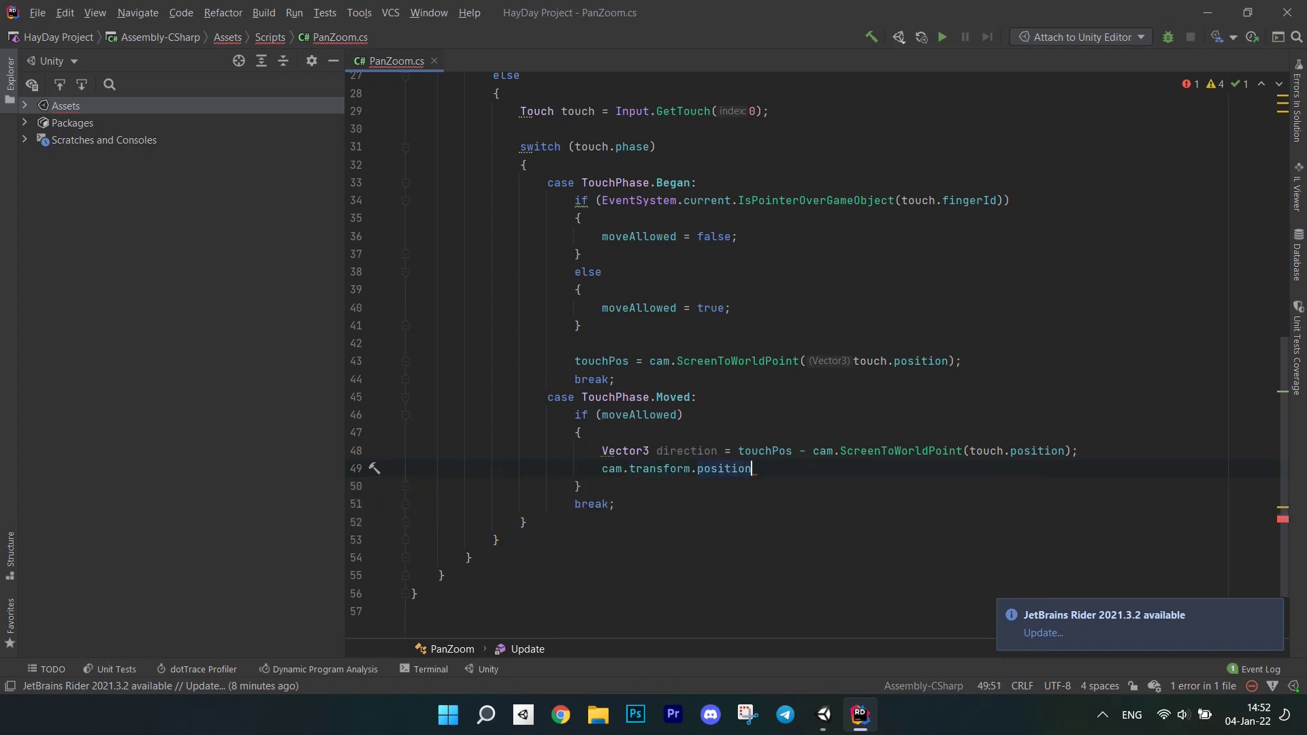
text( += direction;)
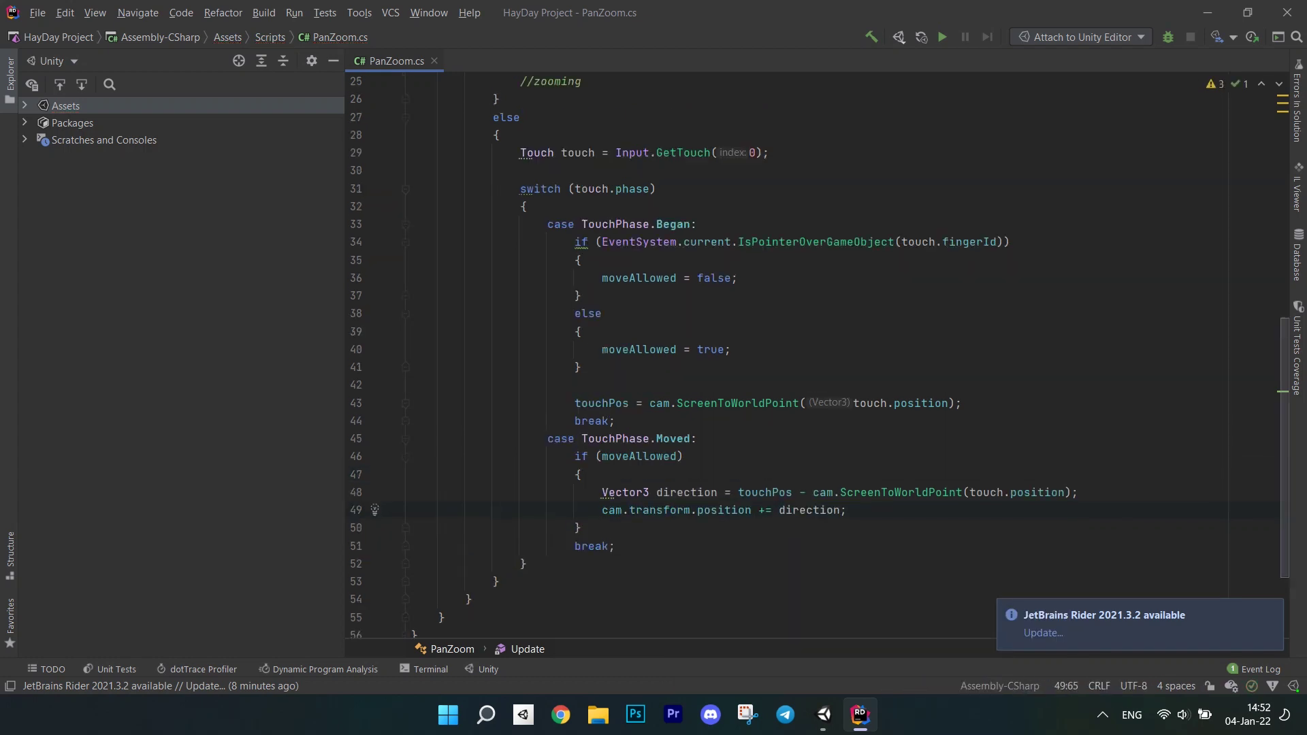
scroll(817, 409, up, 6)
scroll(818, 358, up, 3)
Step: Attach PanZoom to Main Camera, enter Play mode, and drag to pan the farm
click(823, 714)
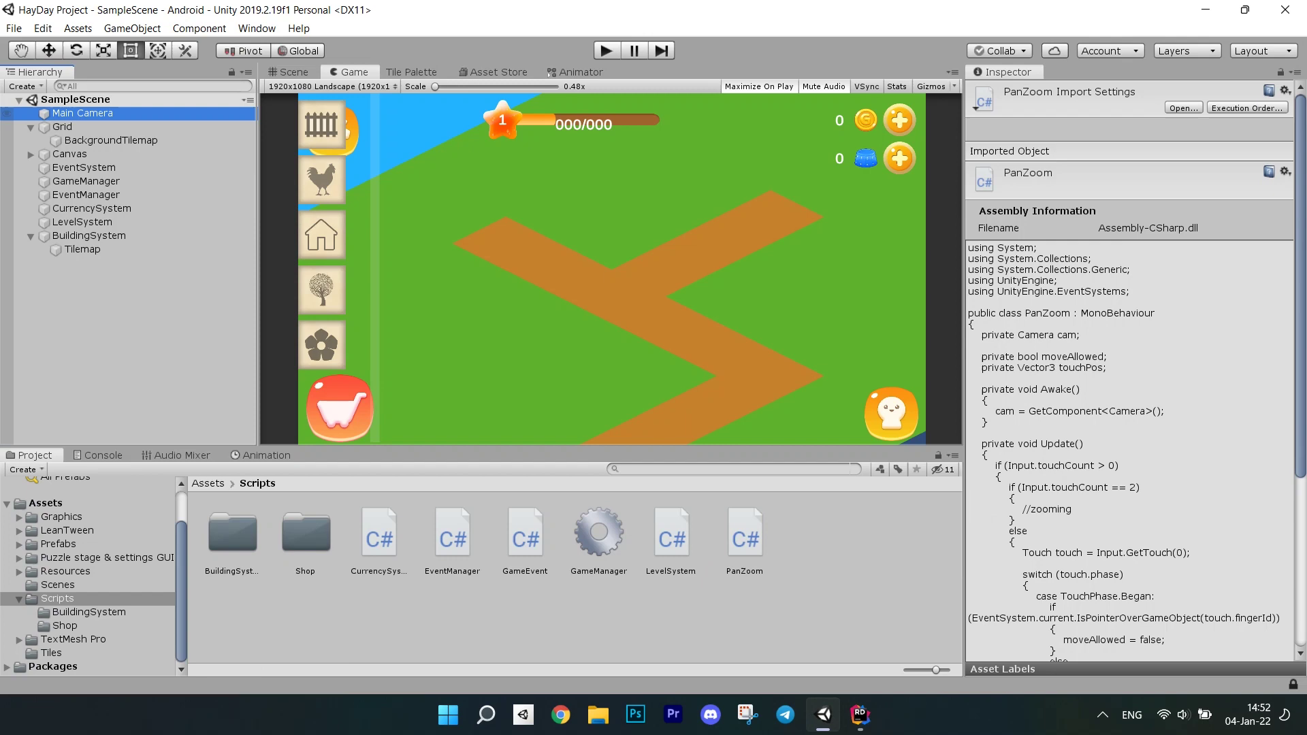
drag(744, 540, 1135, 532)
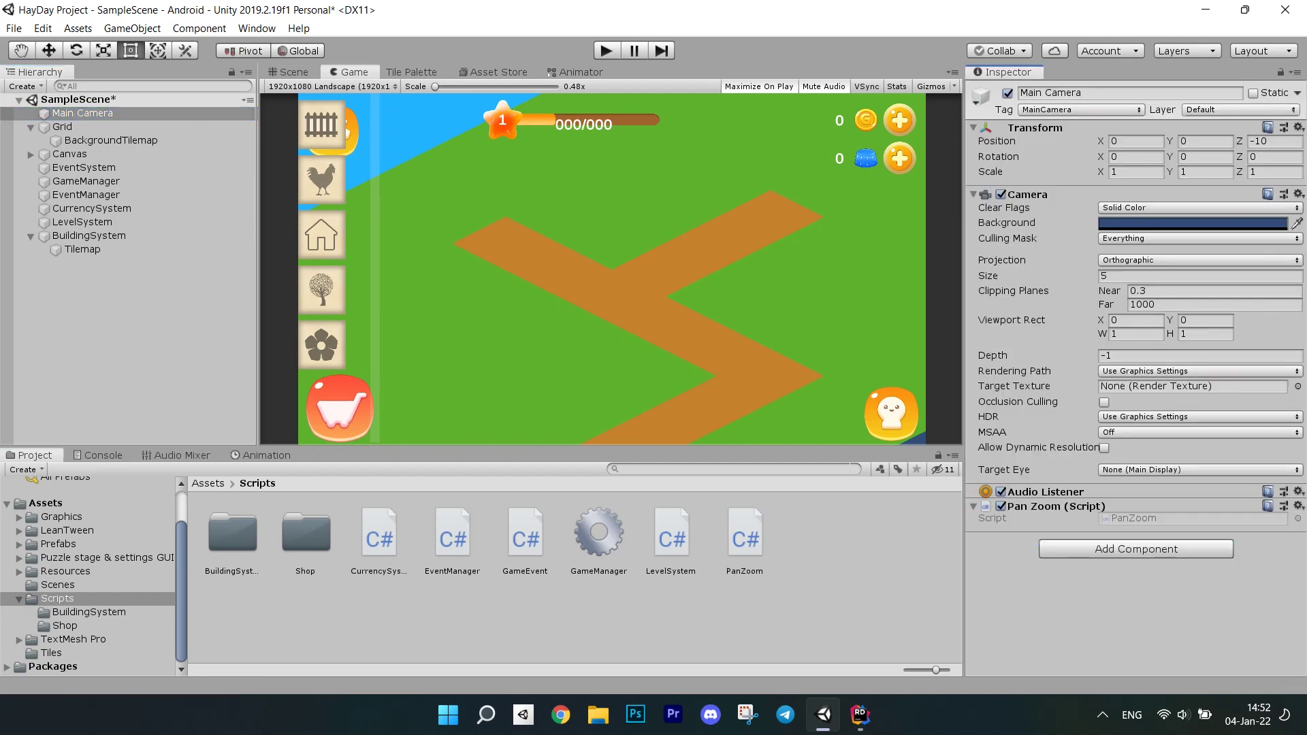
click(605, 51)
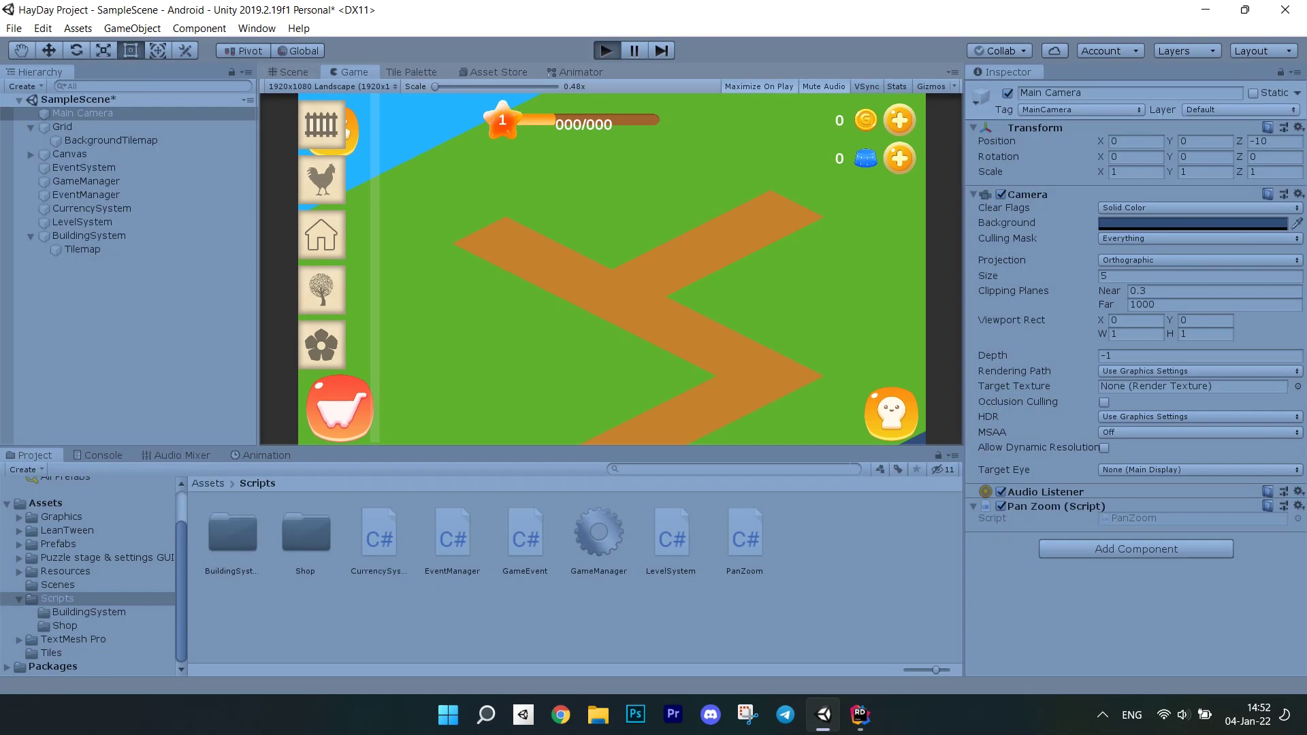
drag(654, 409, 654, 614)
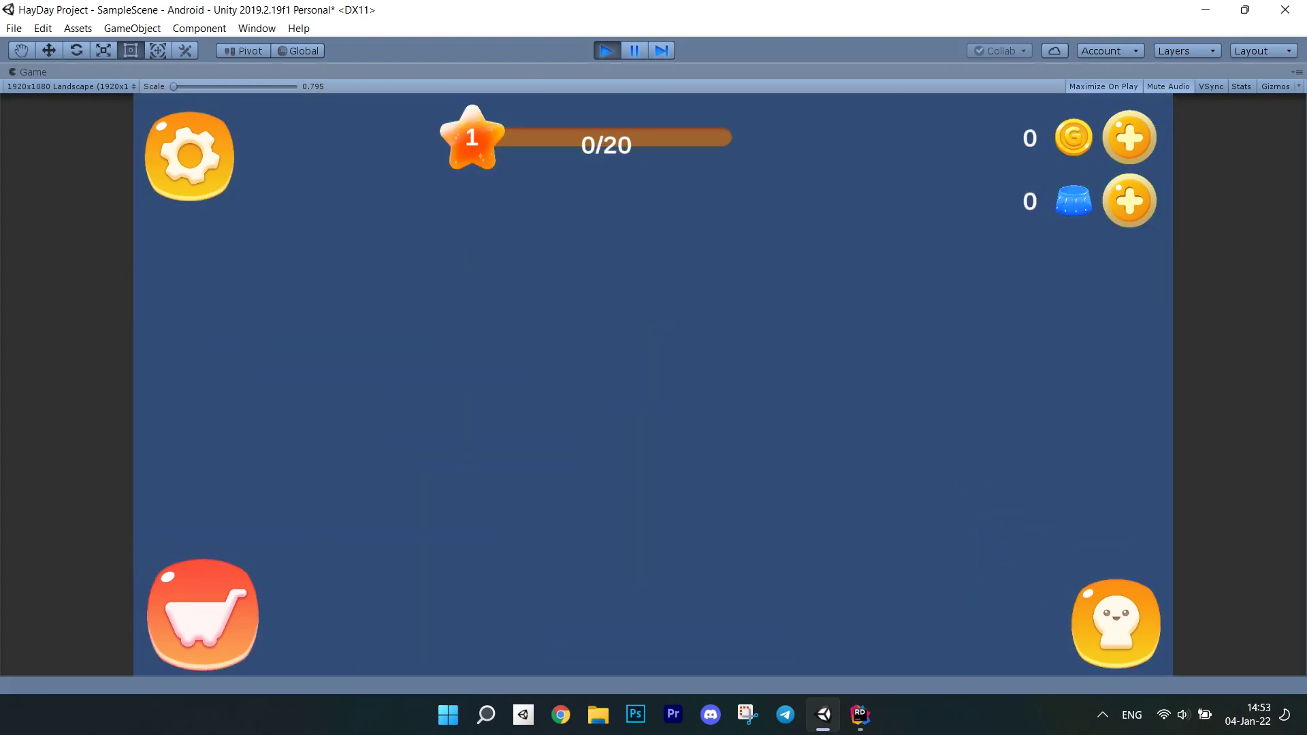
drag(653, 409, 654, 562)
Step: Stop Play mode and add SerializeField fields for the camera limits
key(ctrl+p)
key(alt+Tab)
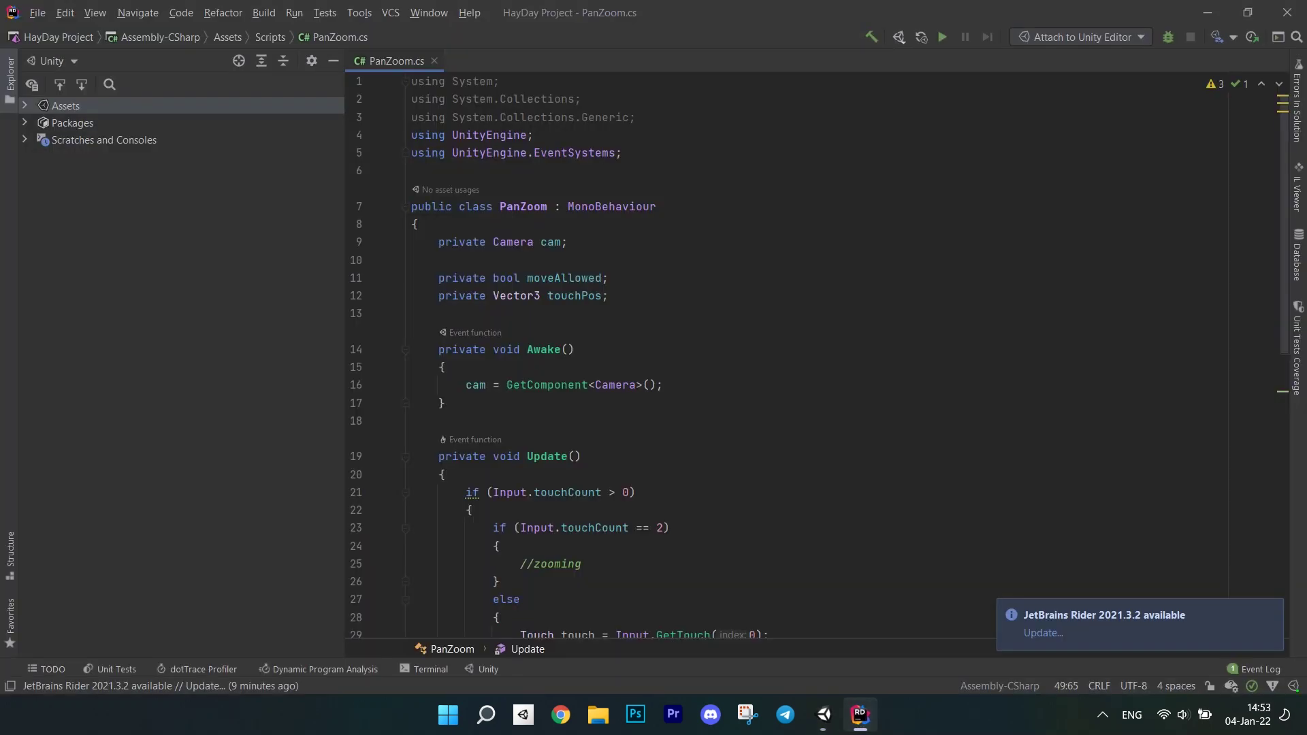
key(Return)
text([Se)
key(Tab)
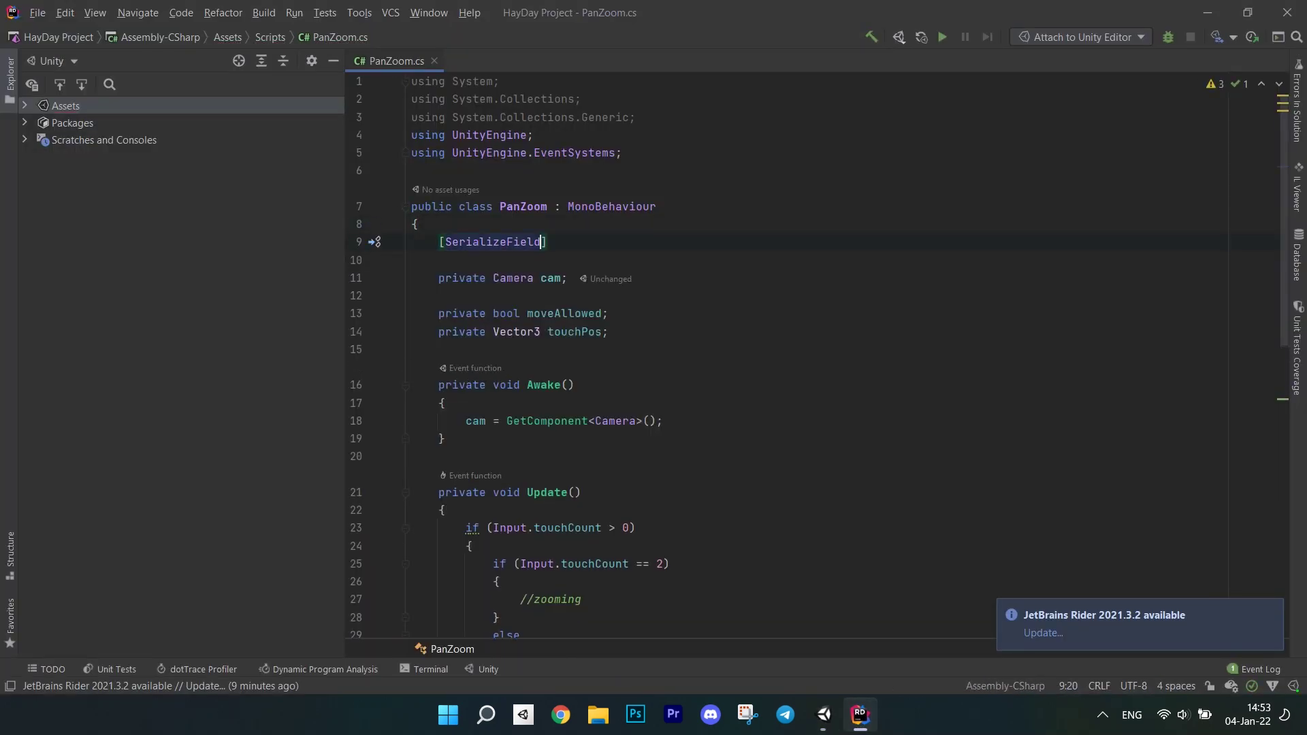
text(private float leftLimit;)
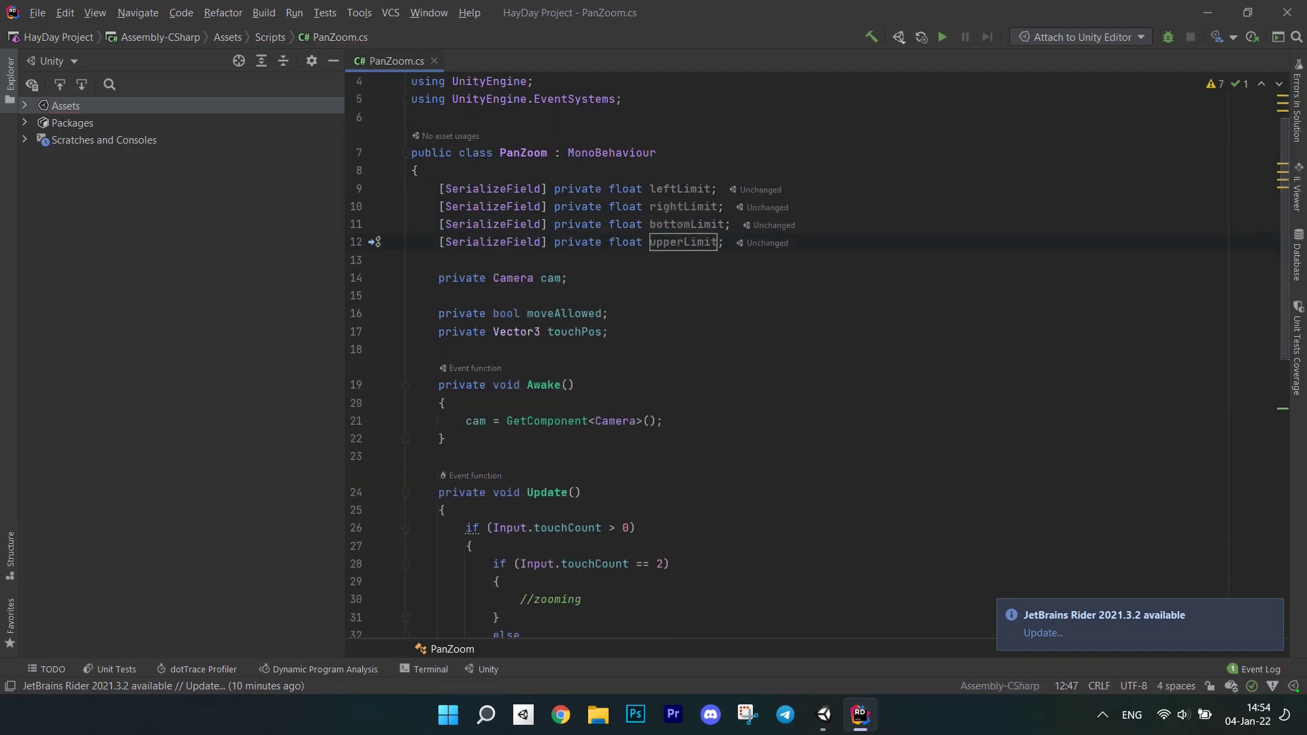
scroll(776, 359, down, 10)
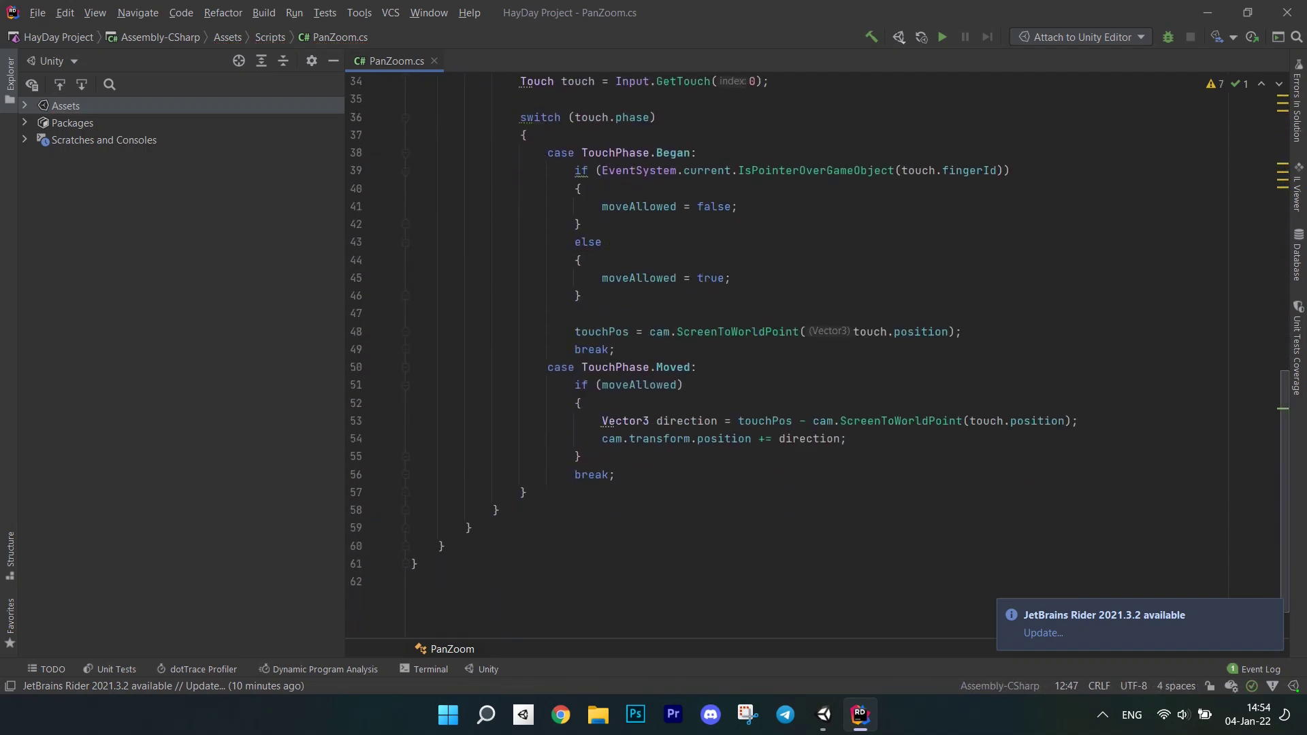
Step: After the pan move, clamp position x to left/right and y to bottom/upper limits, keeping z
key(Return)
key(Return)
text(transform)
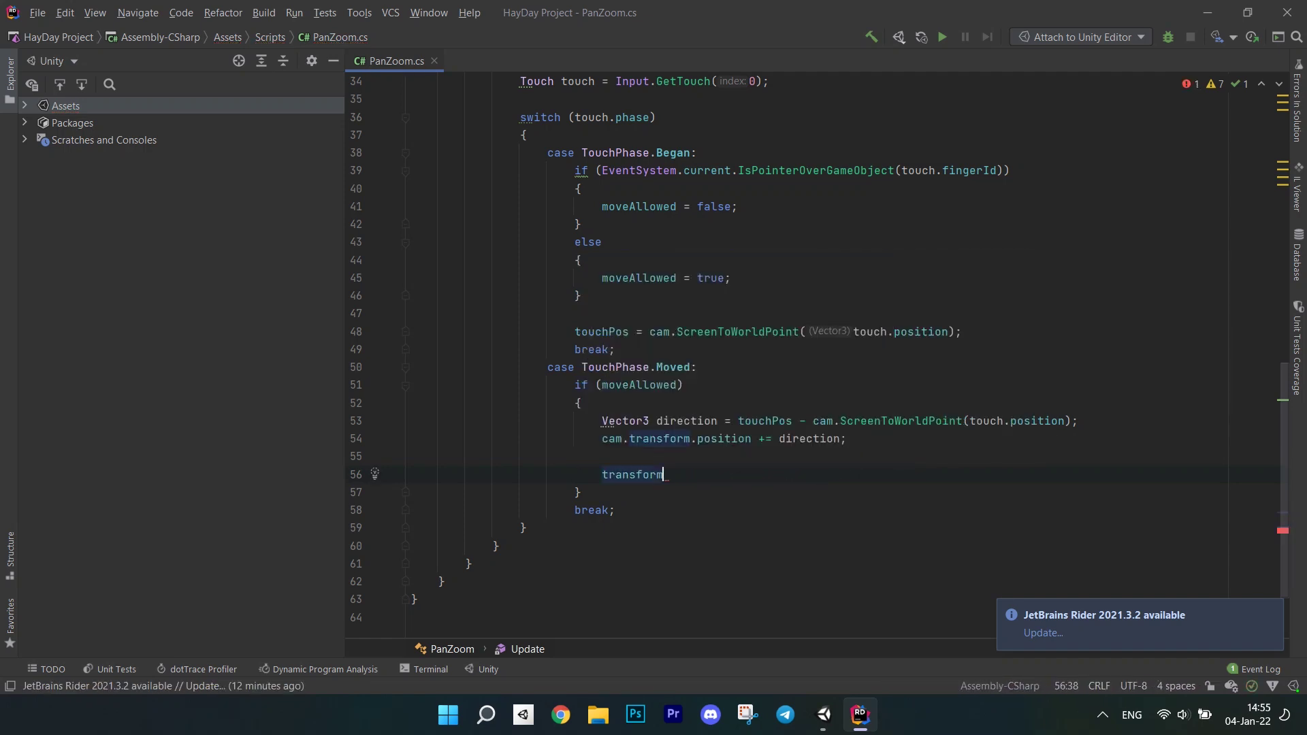
text(.position.position = new Vector3();)
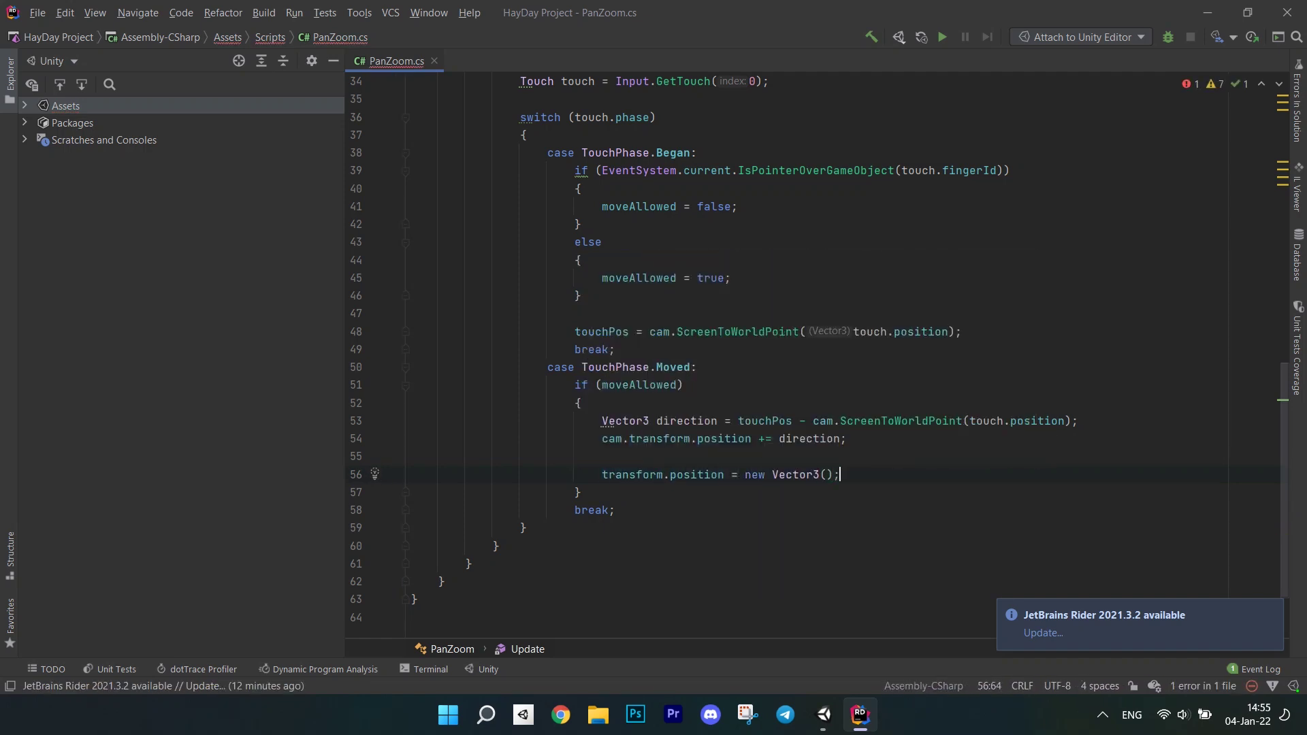
key(Left)
key(Left)
key(Left)
key(Return)
text(Math)
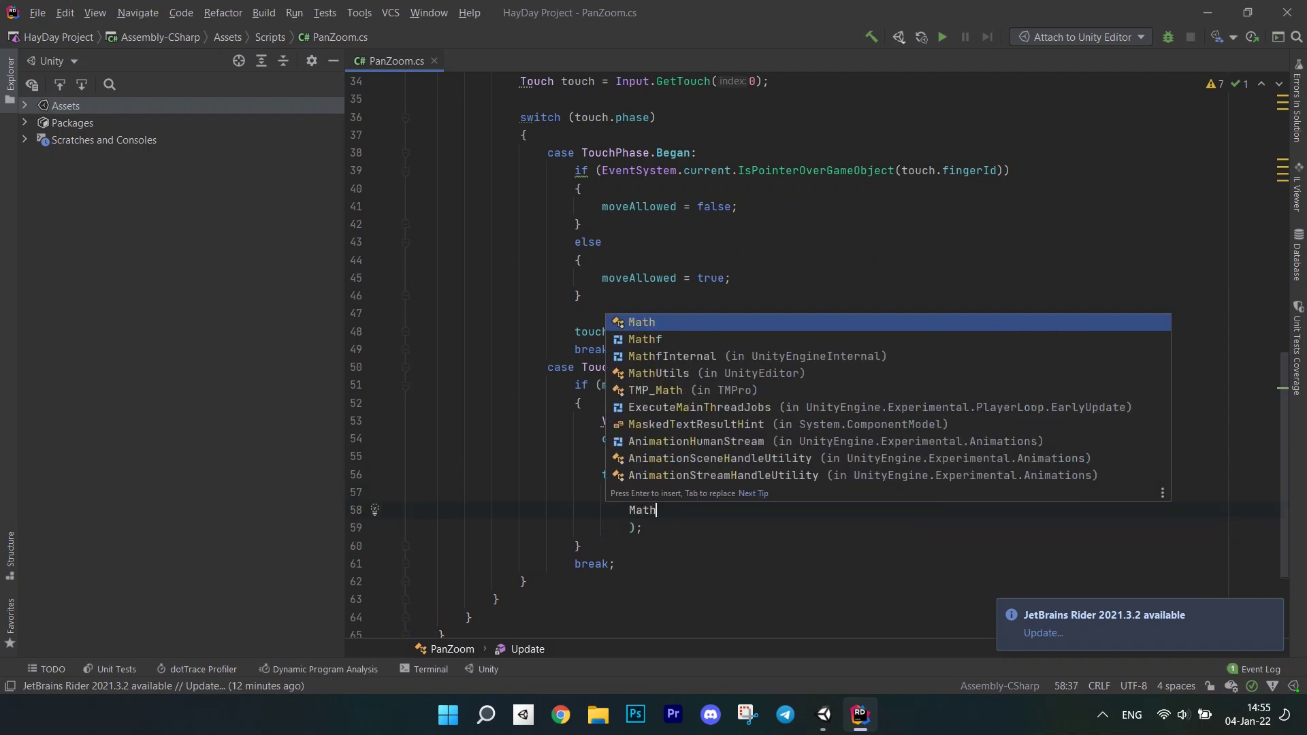
text(f.)
text(Clamp(transform)
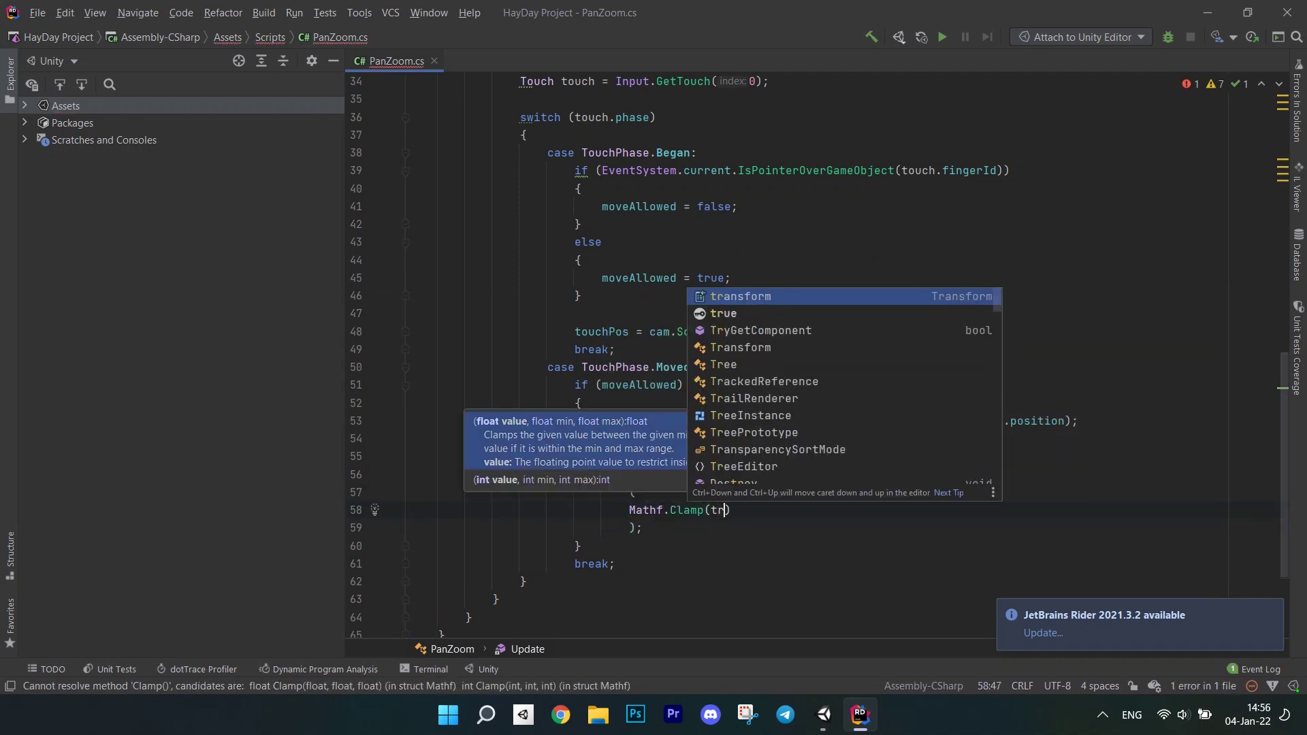
text(.position.x, leftLimit, )
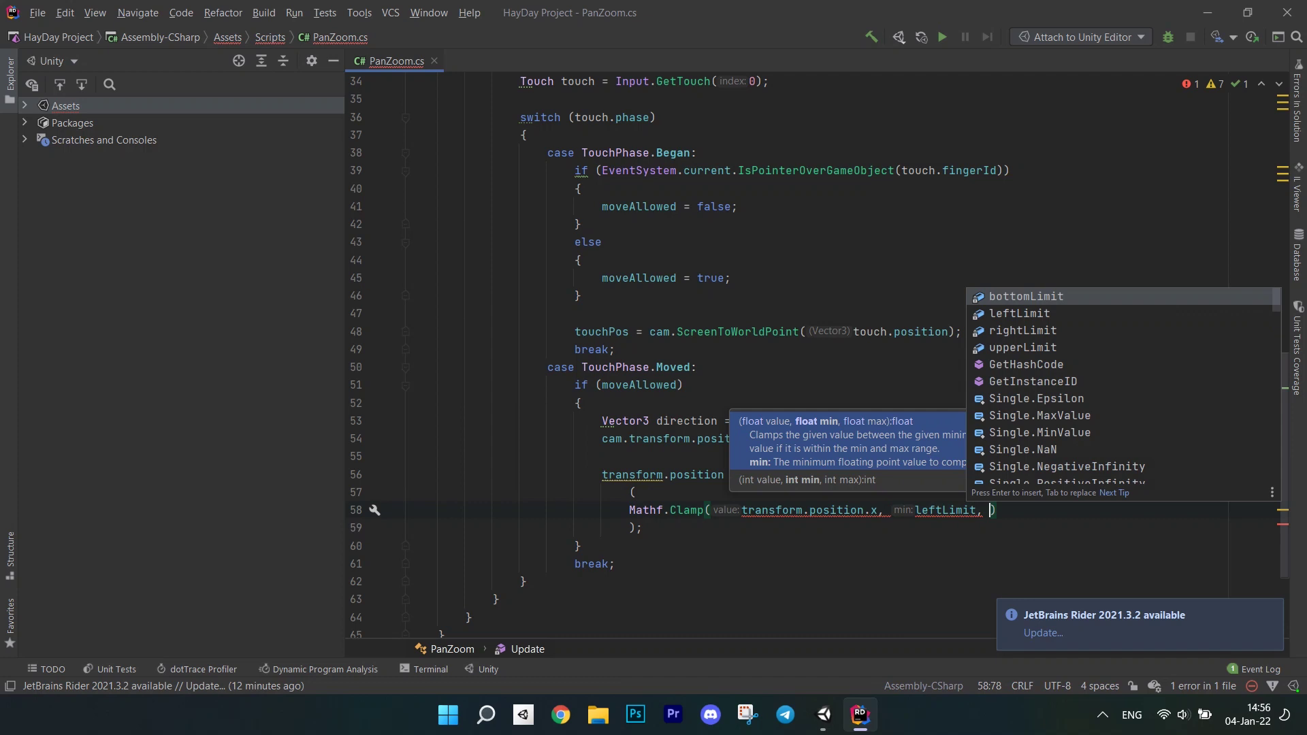
text(rightLimit),)
key(Return)
text(Ma)
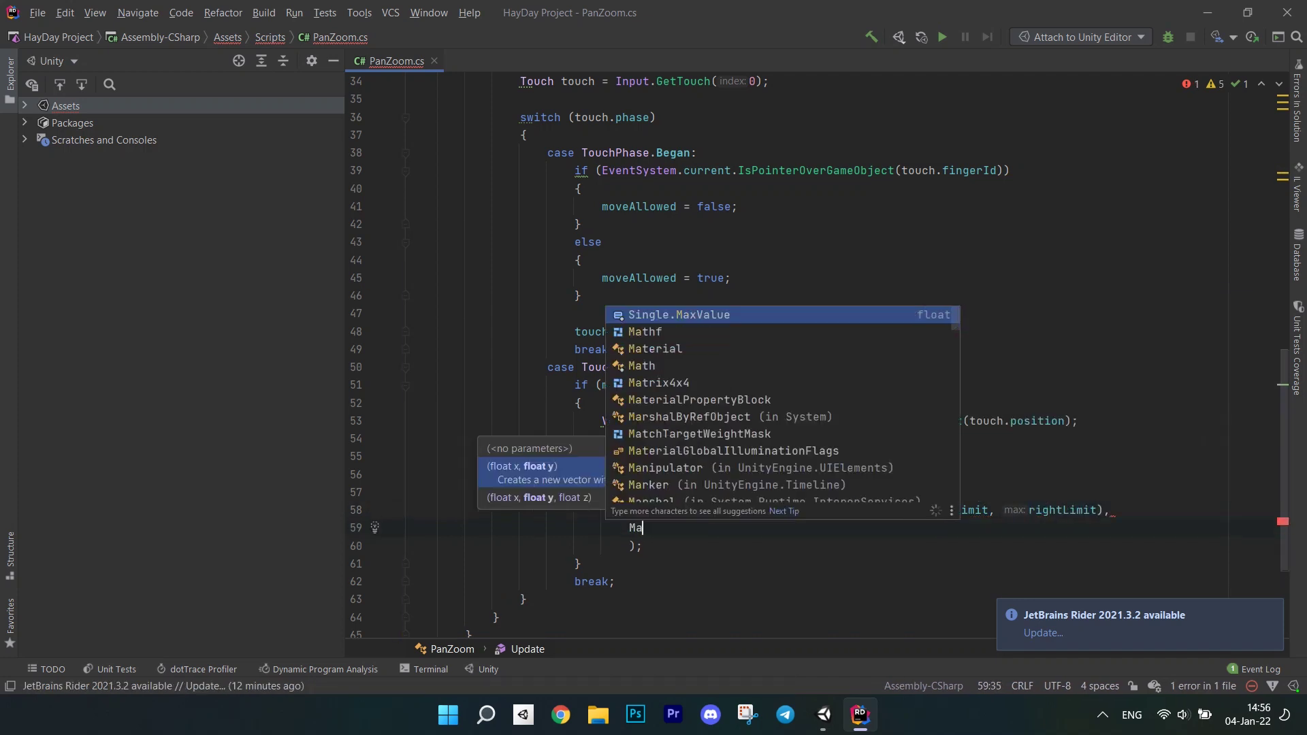
text(thf.Clamp(transform.position)
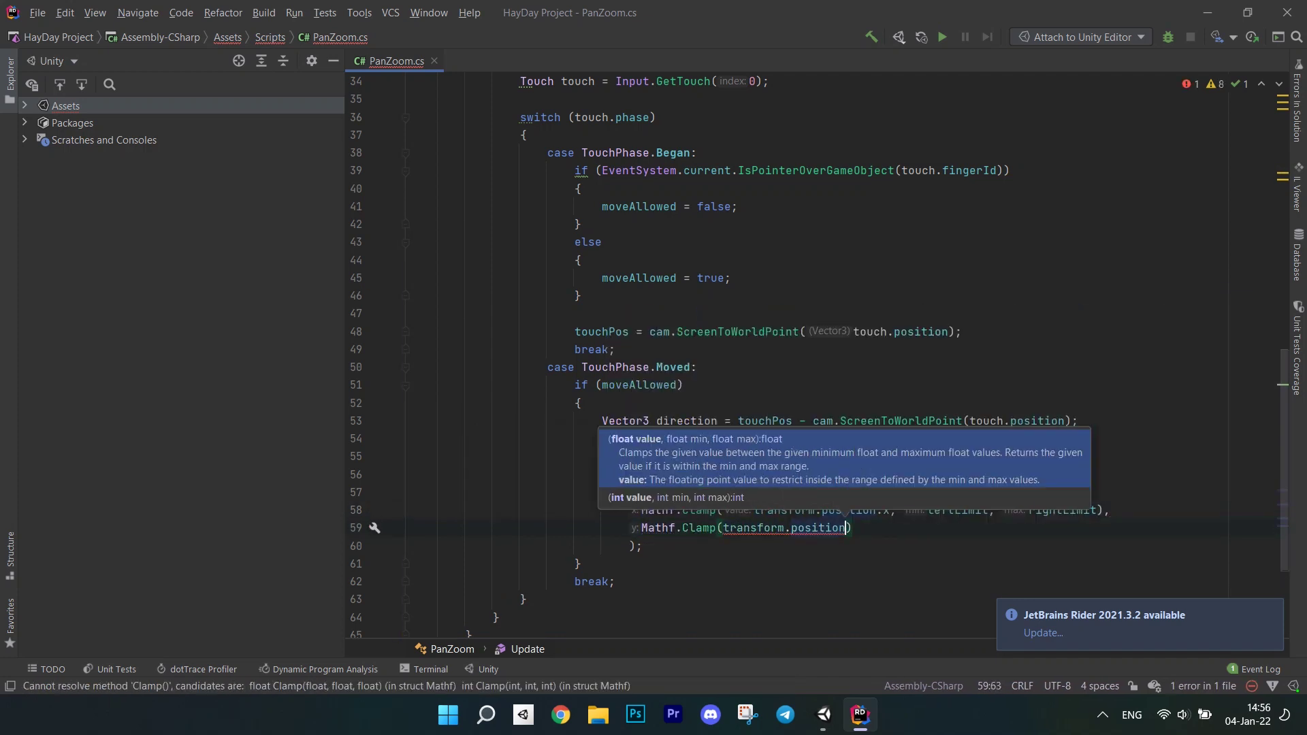
text(.y, bo)
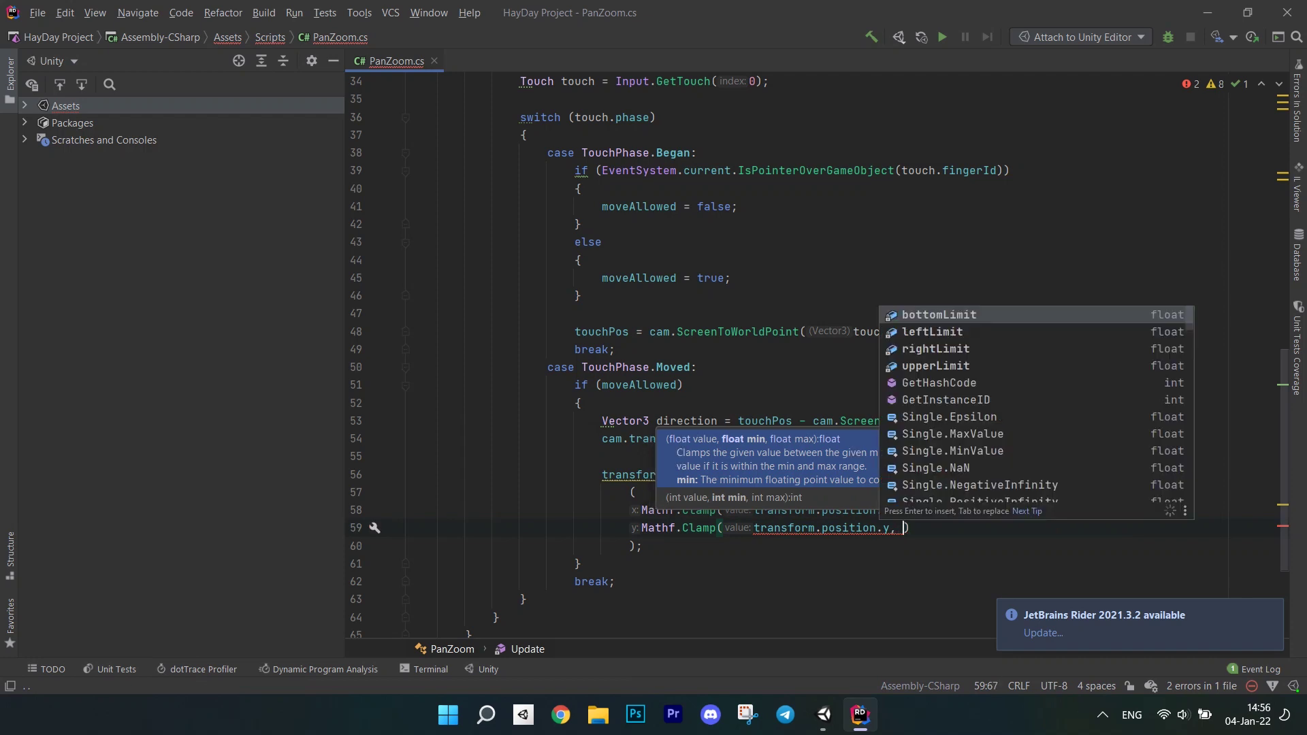
text(ttomLimit, upperLimit)
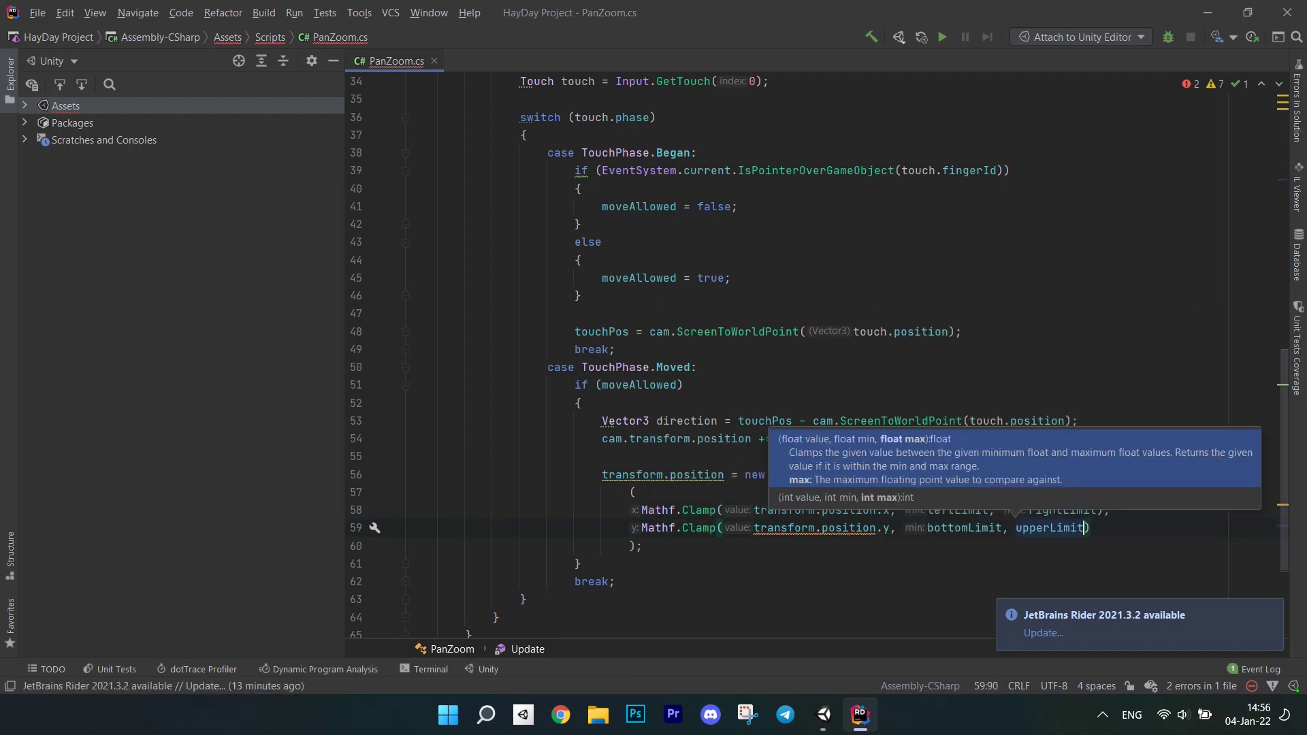
text(),)
key(Return)
text(transform.position.z)
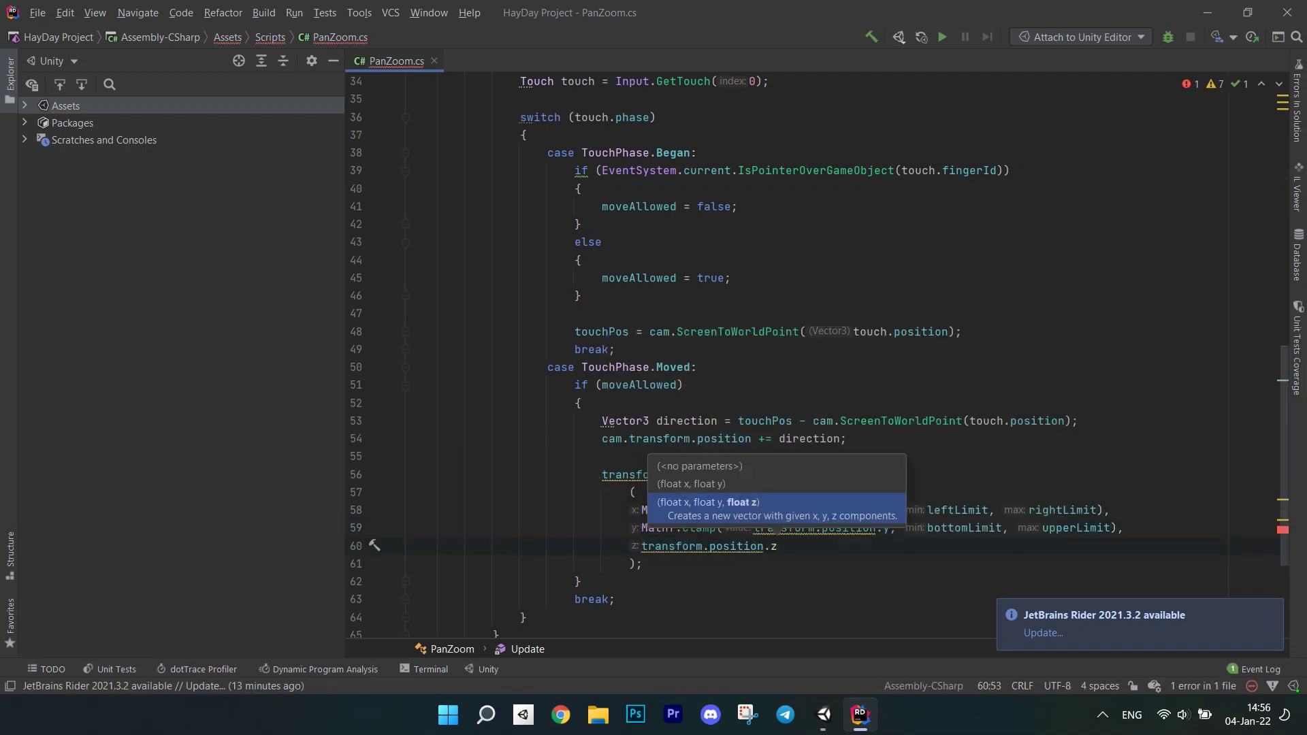
key(Down)
key(End)
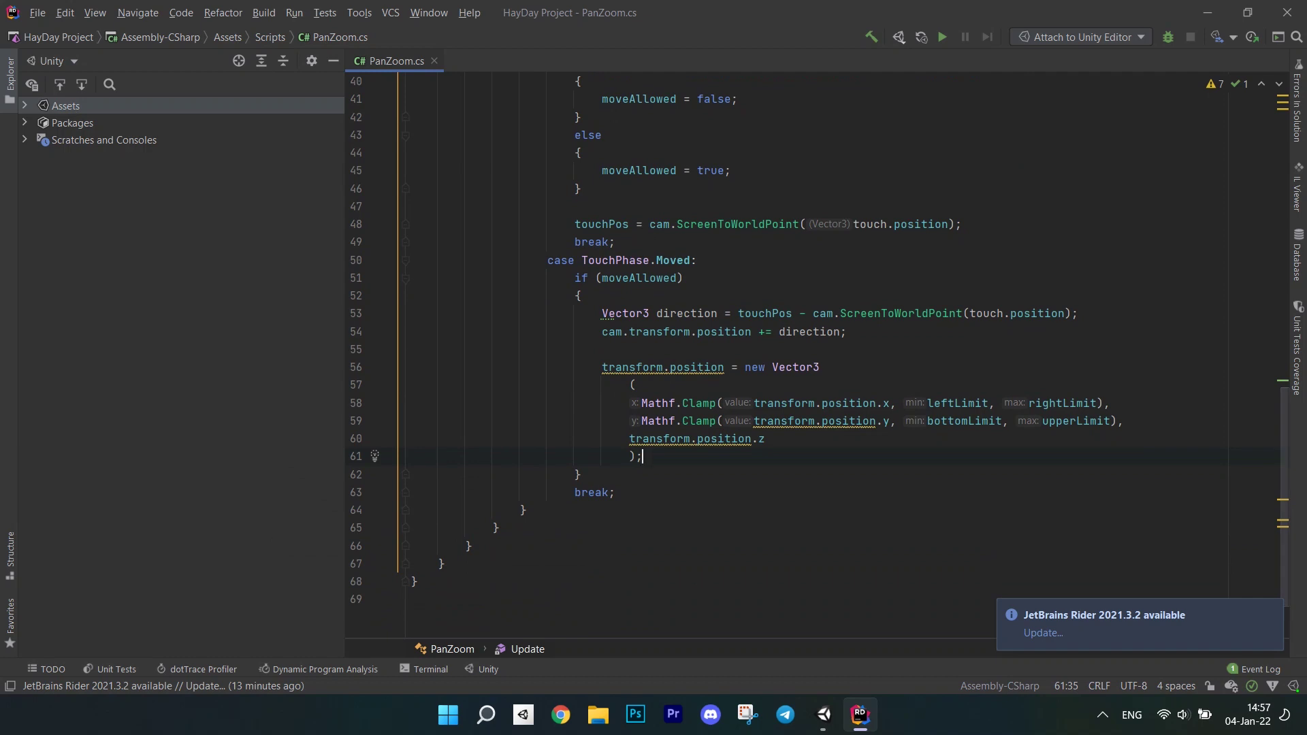
Step: Add OnDrawGizmos to PanZoom, setting Color.yellow and calling Gizmos.DrawWireCube with the limits
click(439, 472)
text(private void On)
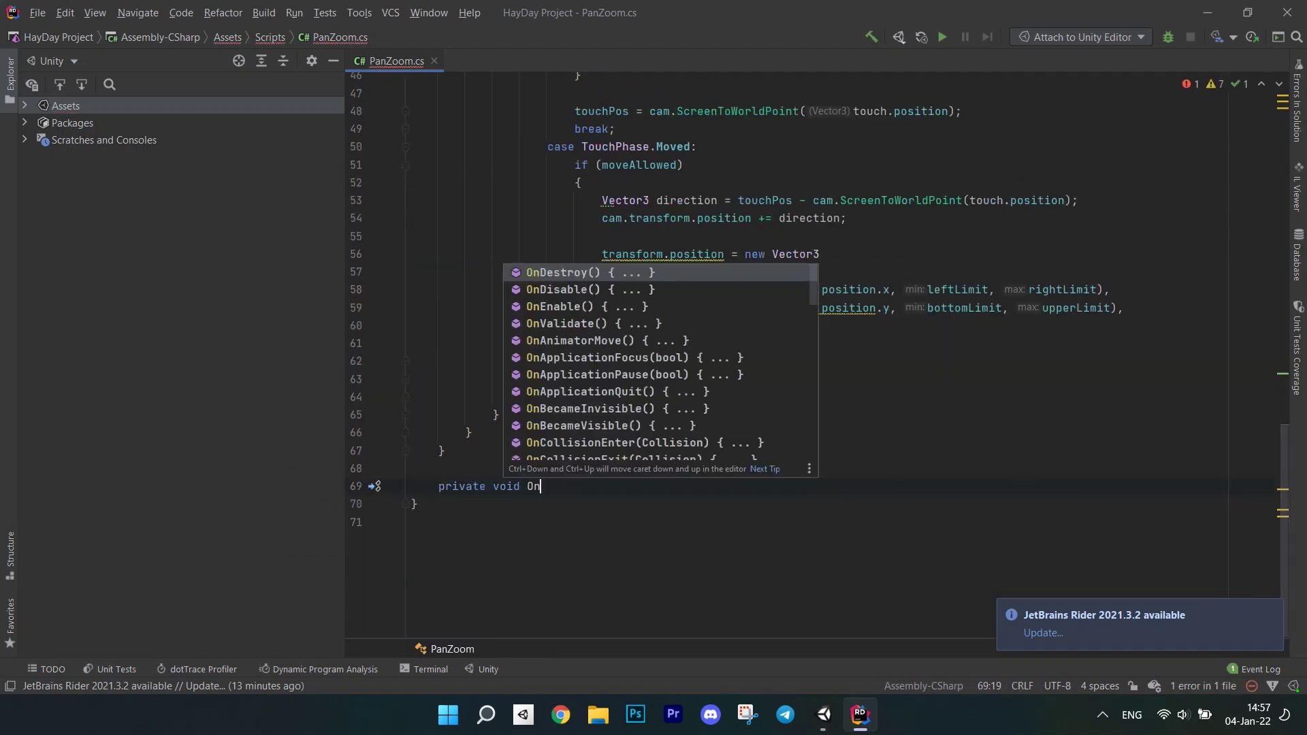
text(DrawG)
key(Return)
key(BackSpace)
text(mos)
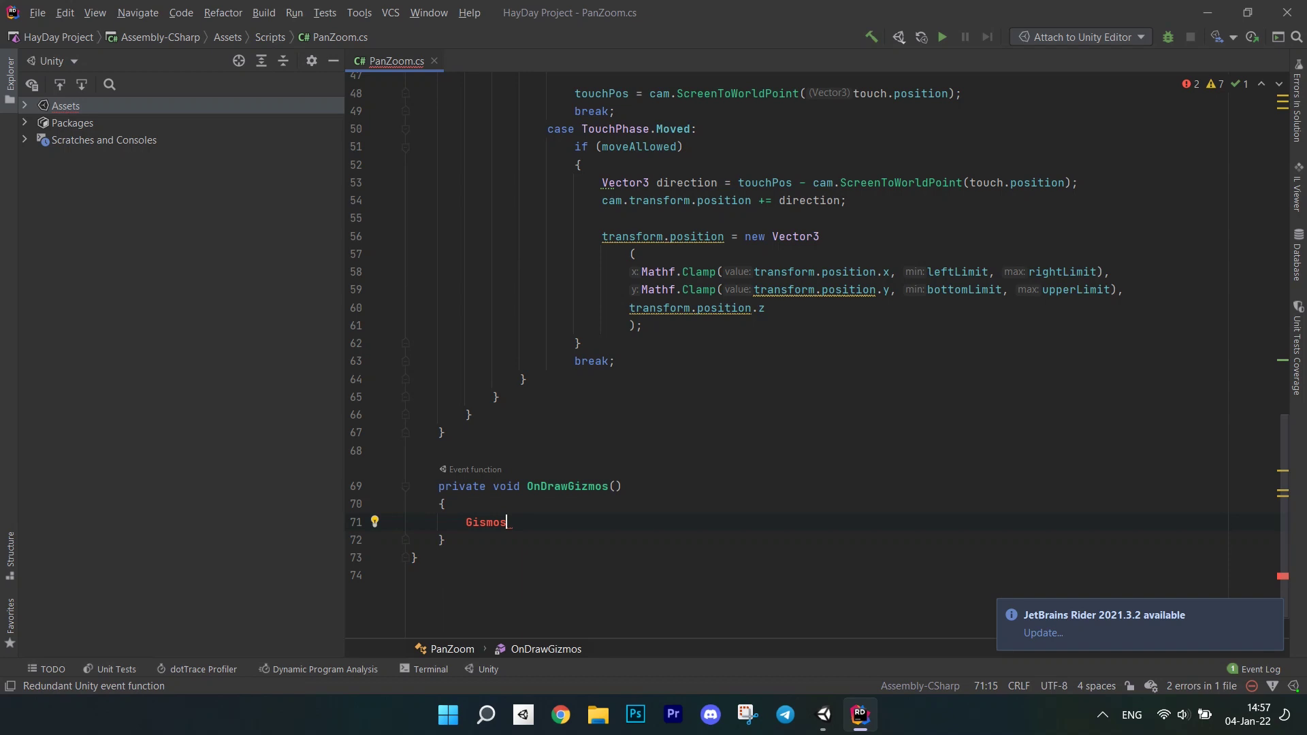
key(BackSpace)
key(BackSpace)
key(BackSpace)
text(Giz)
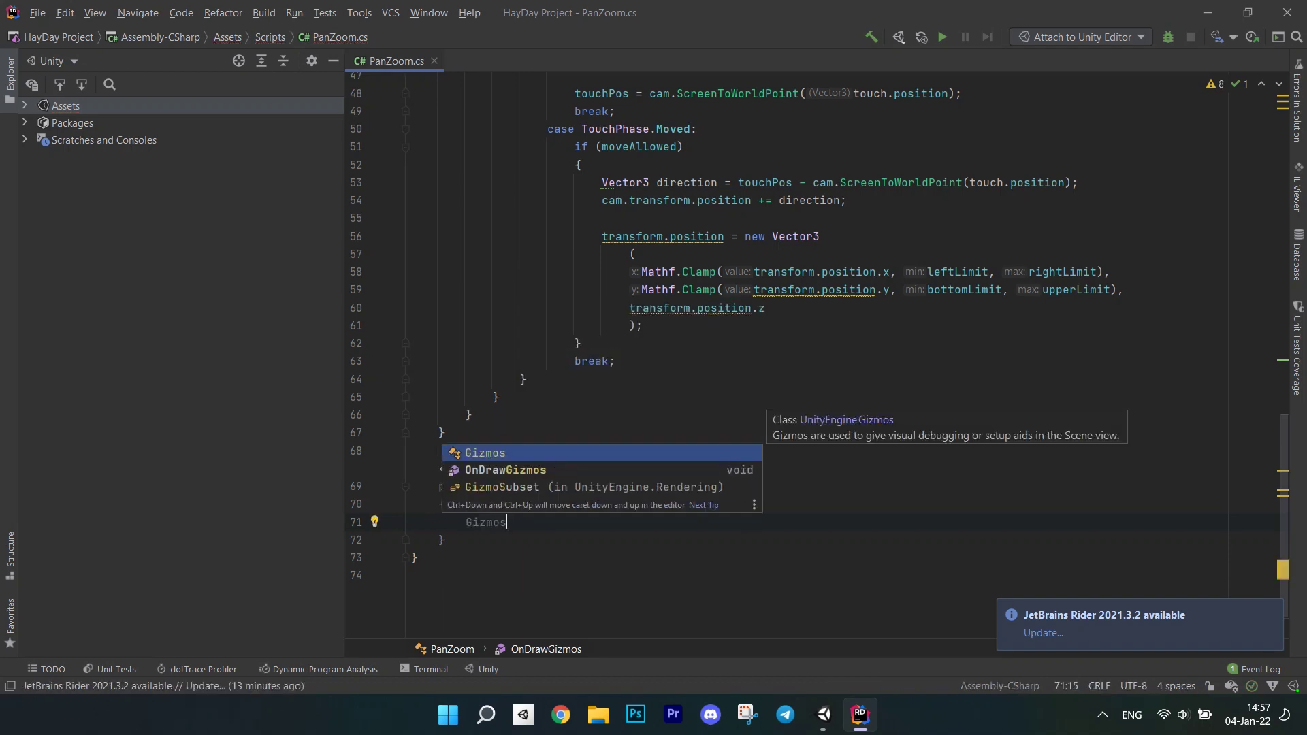
key(Return)
text(.)
key(Return)
text(=)
key(Down)
key(Down)
key(Down)
key(Down)
key(Down)
key(Down)
key(Return)
text(;)
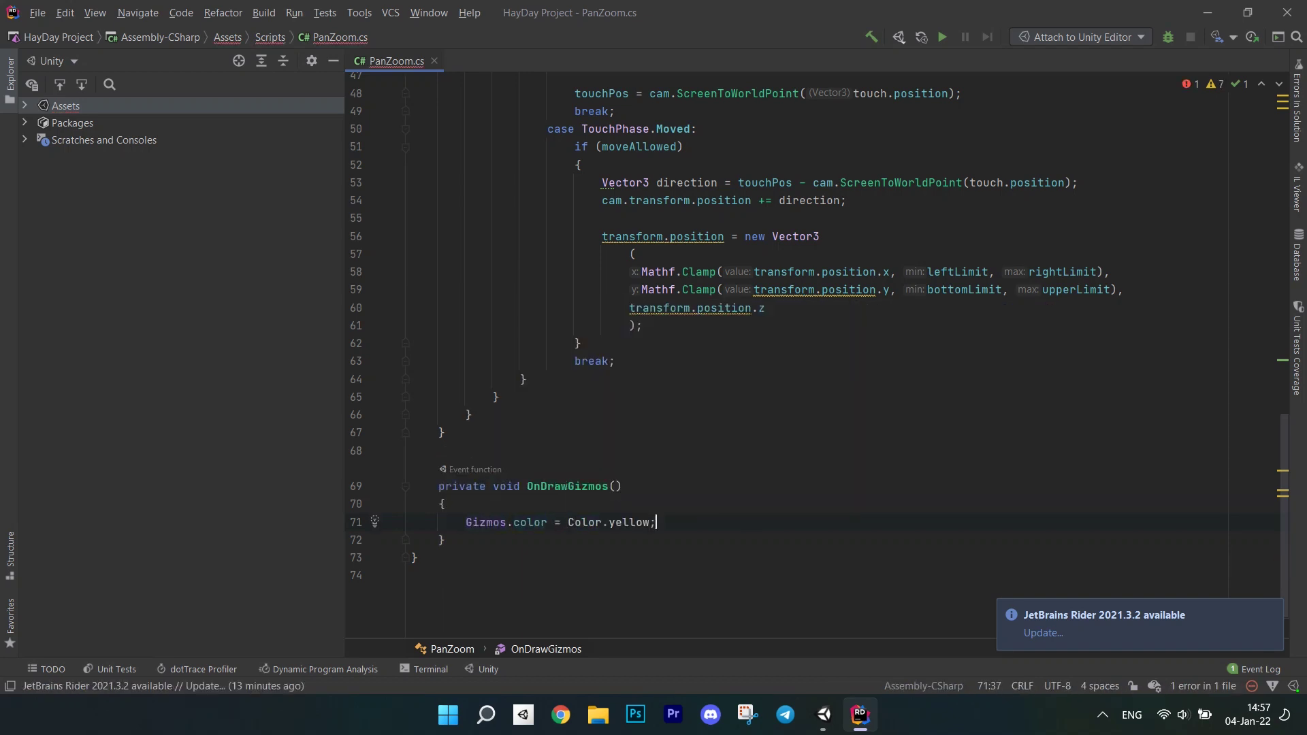
key(Return)
text(Gizmos.Draw)
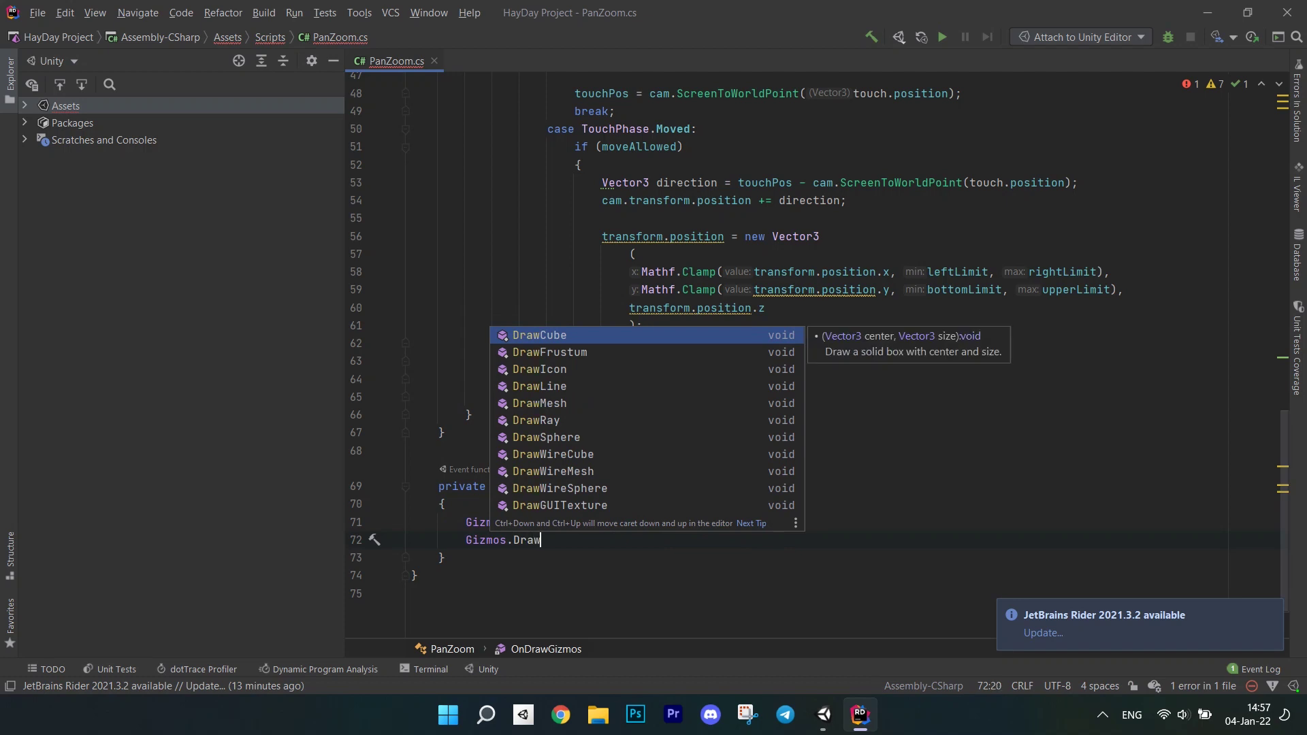
key(Down)
key(Down)
key(Down)
key(Return)
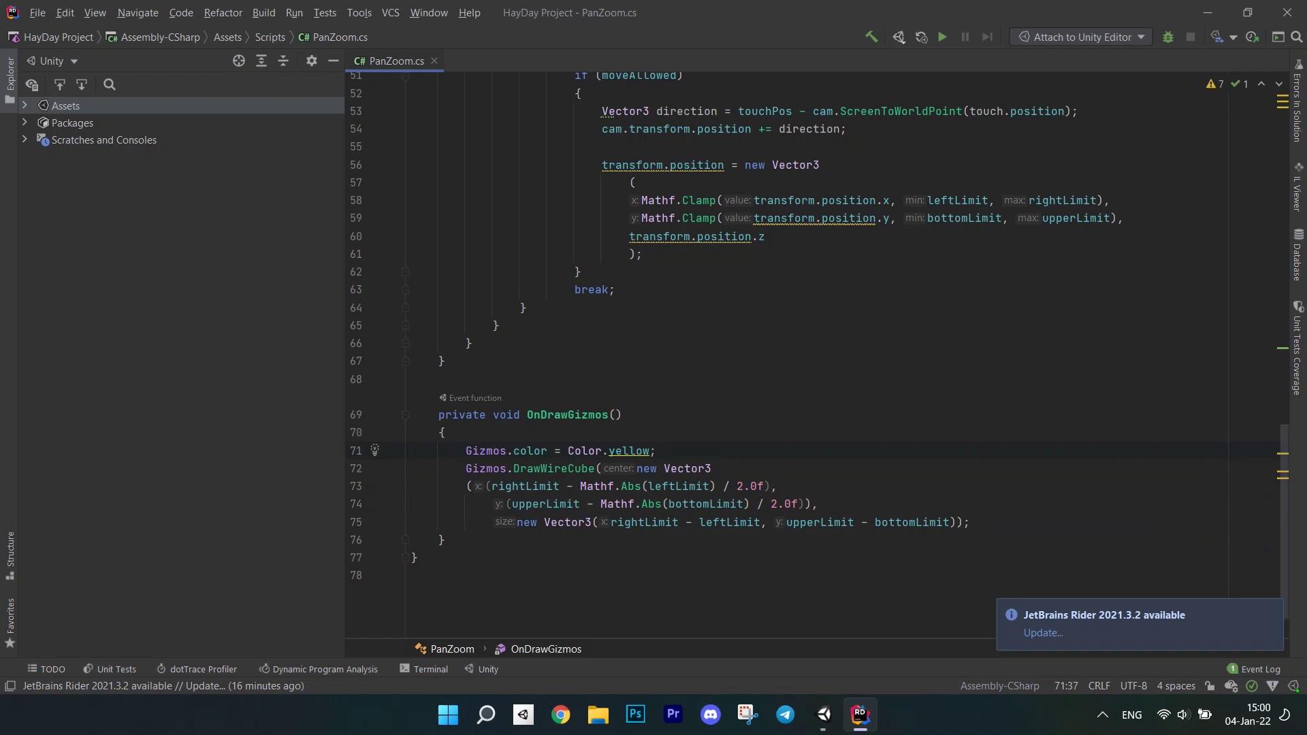
scroll(816, 357, up, 3)
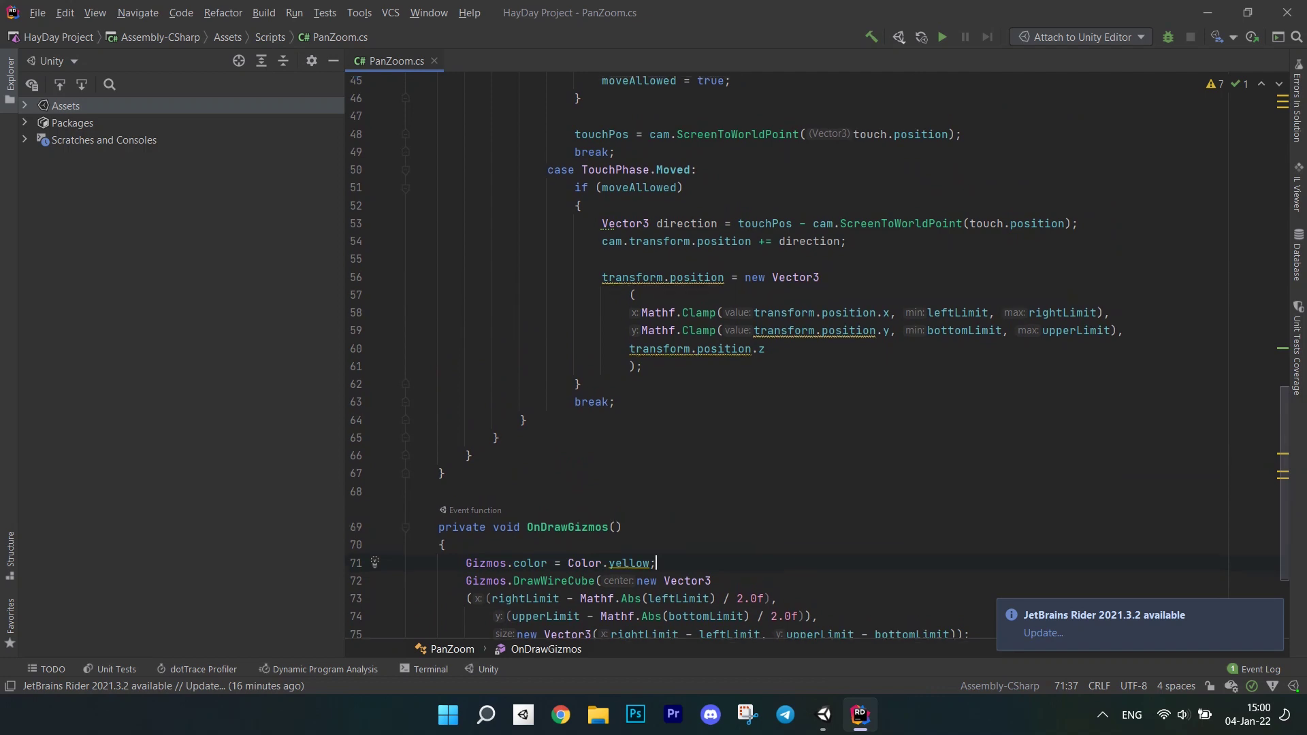
scroll(817, 357, up, 3)
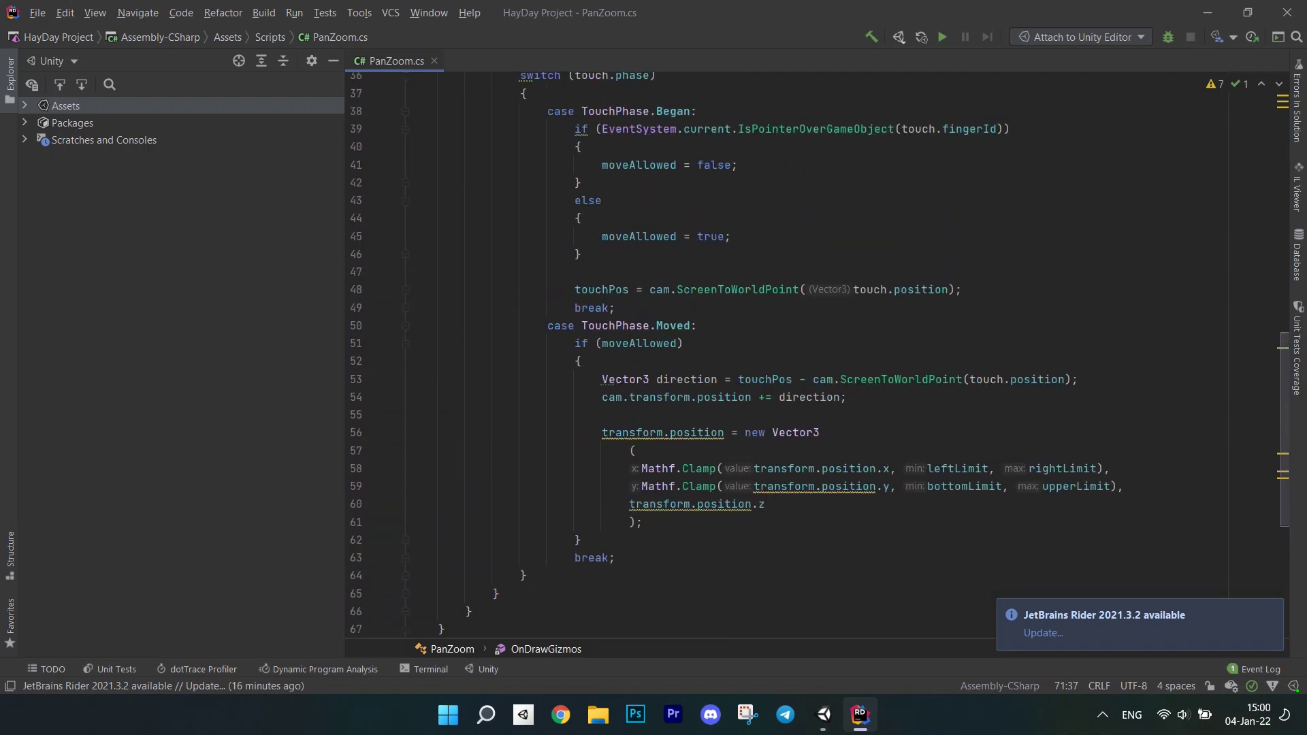
Step: Play-test the limited camera panning in Unity, then stop Play mode
key(alt+Tab)
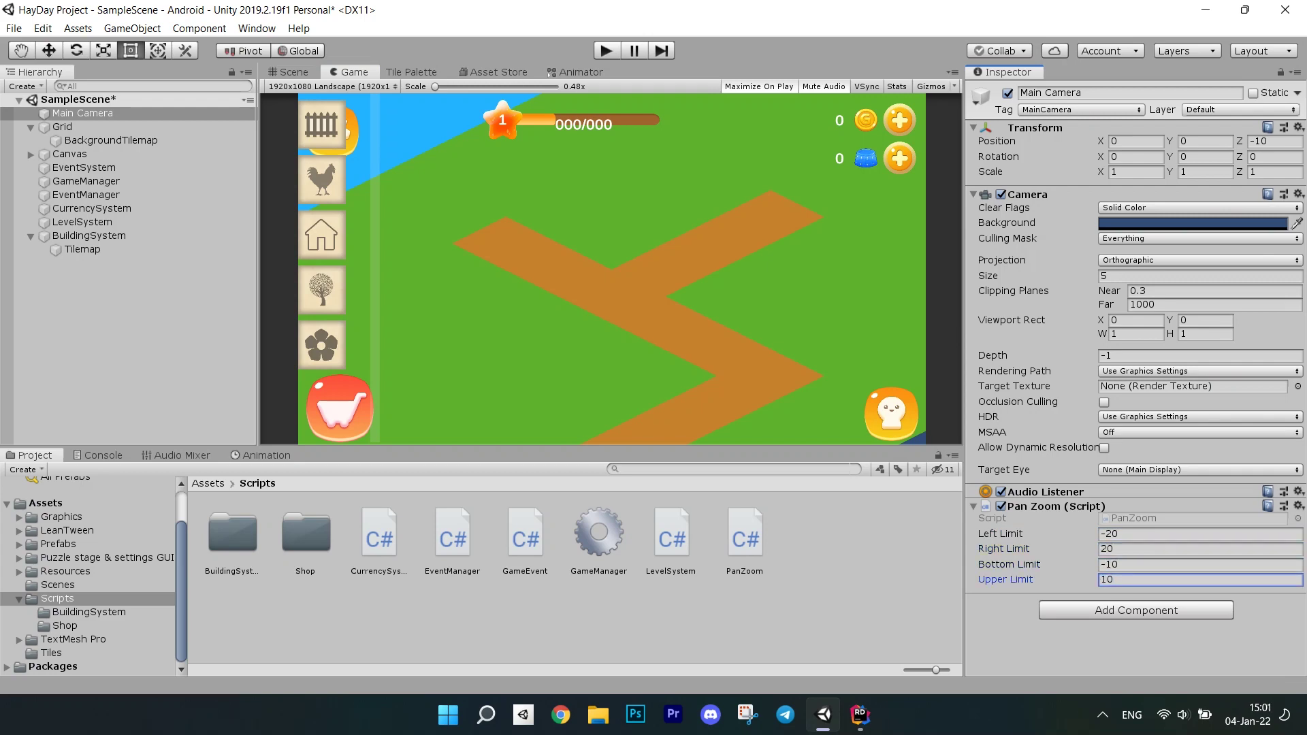
key(ctrl+p)
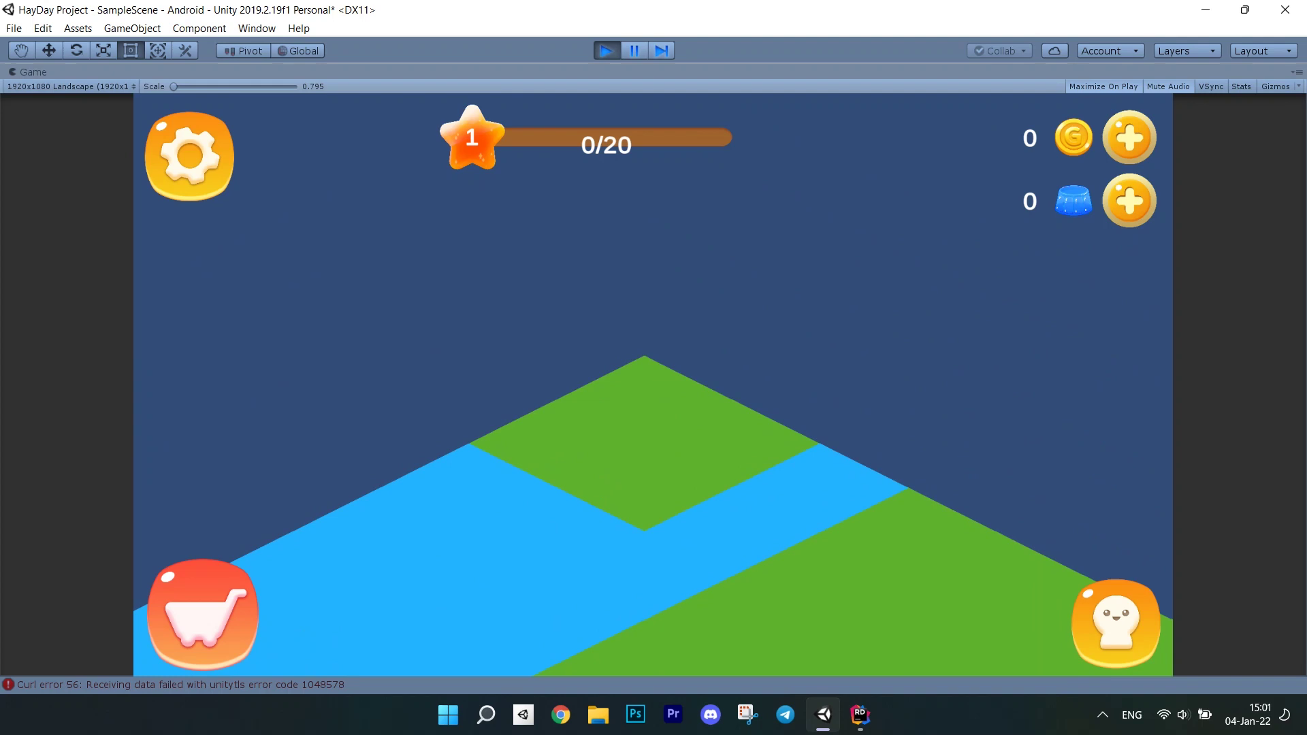
key(ctrl+p)
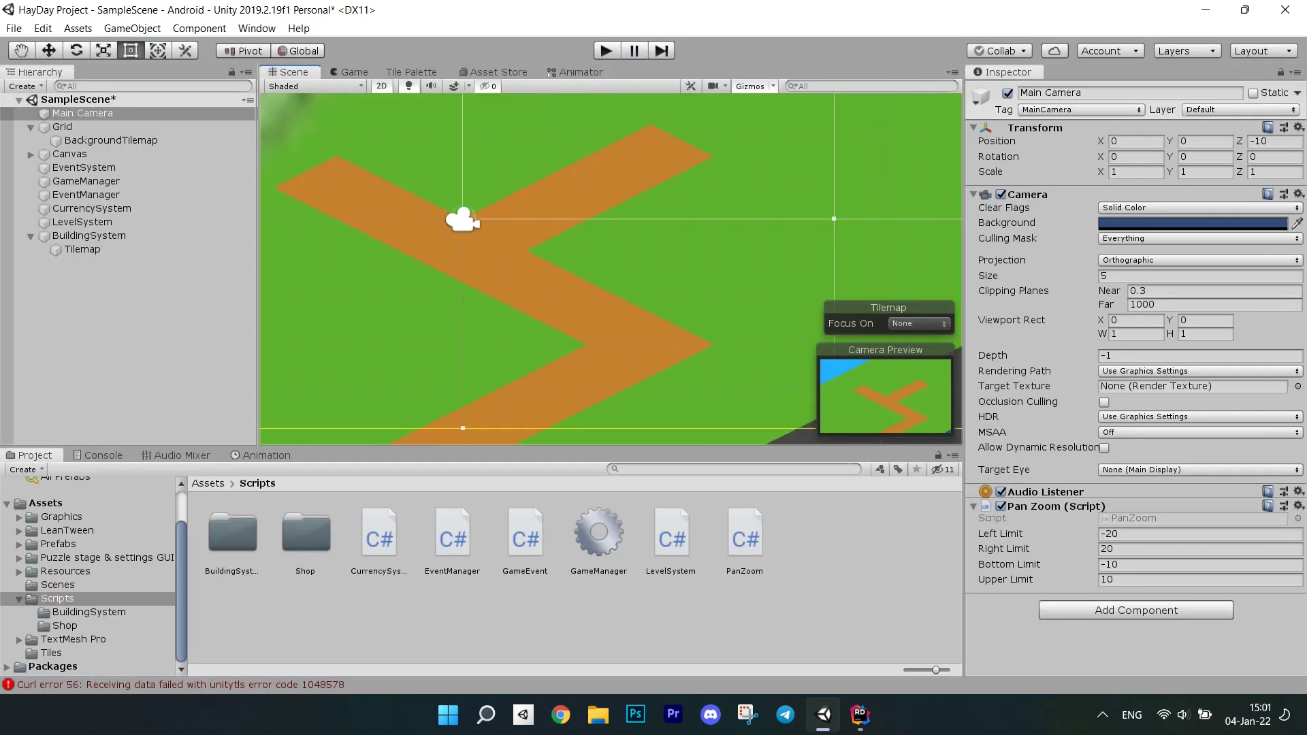
Step: Back in PanZoom.cs, declare the zoomMin and zoomMax fields and a private Zoom method
key(alt+Tab)
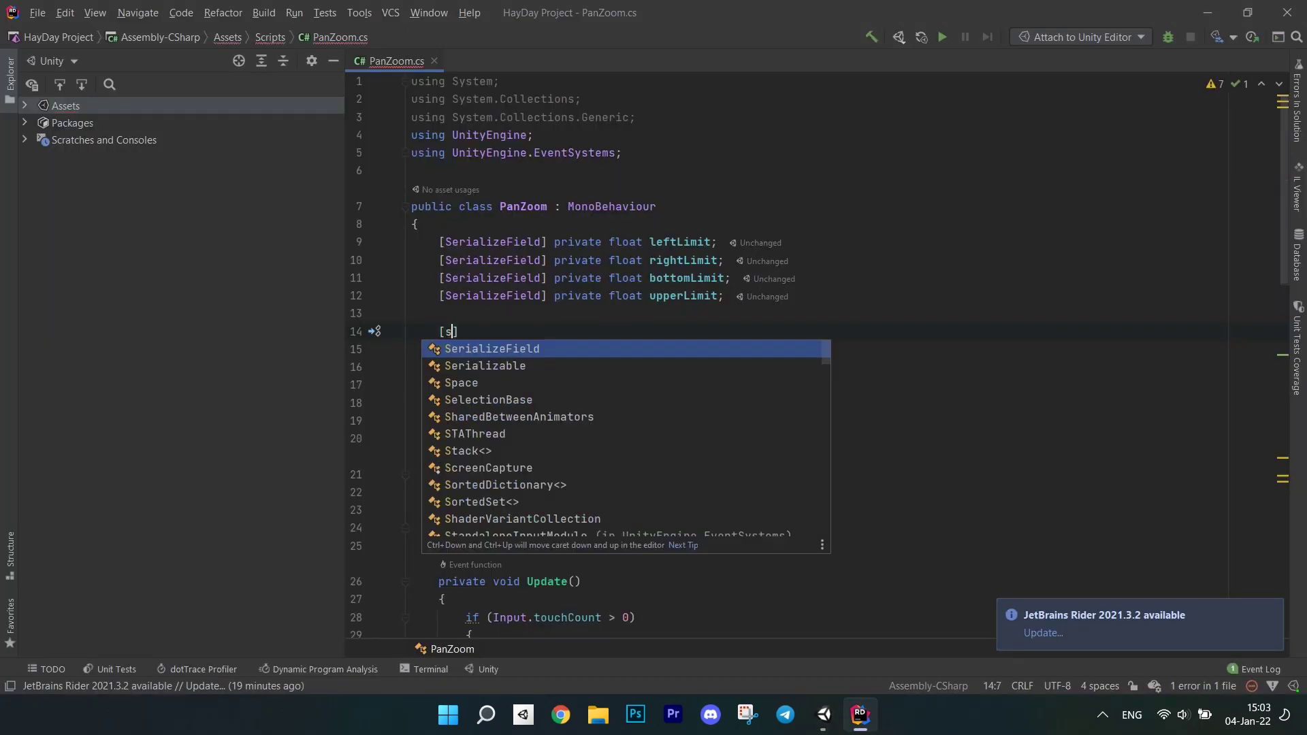
text([SerializeField] private float zoomMin)
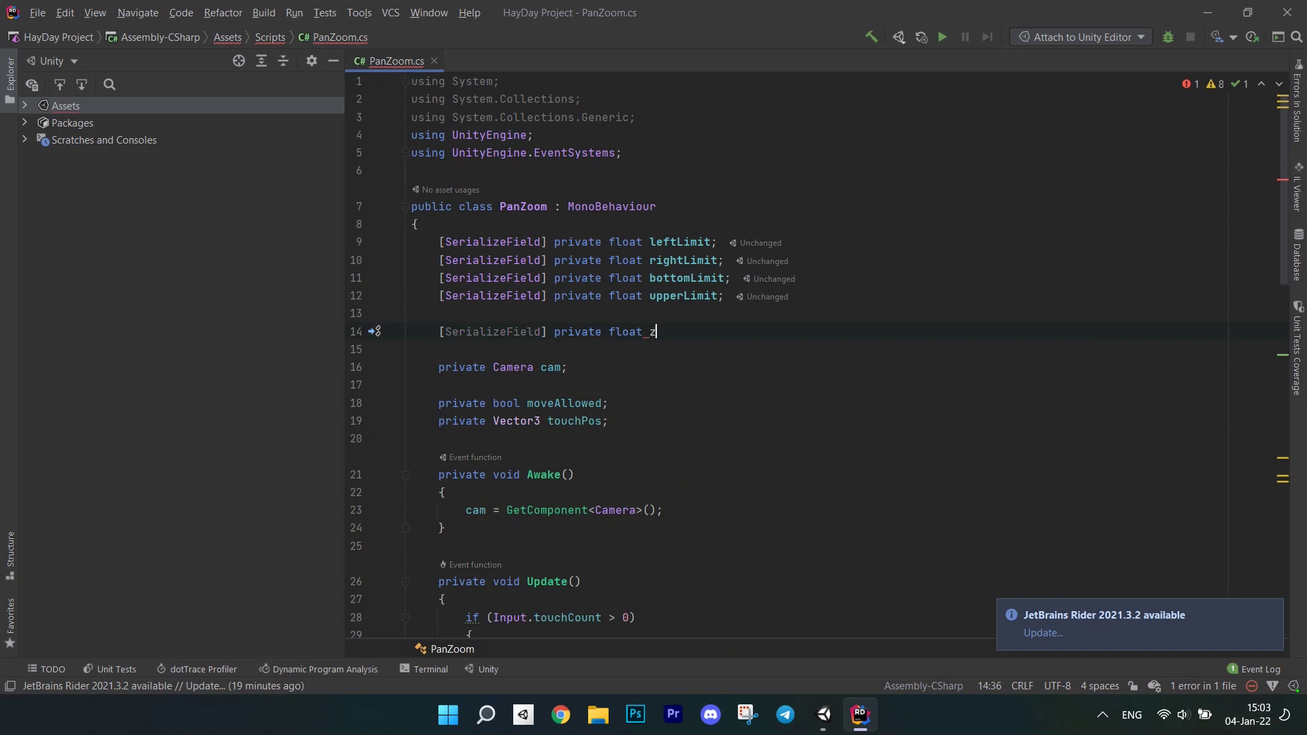
text(;)
key(ctrl+d)
text(zoomMa)
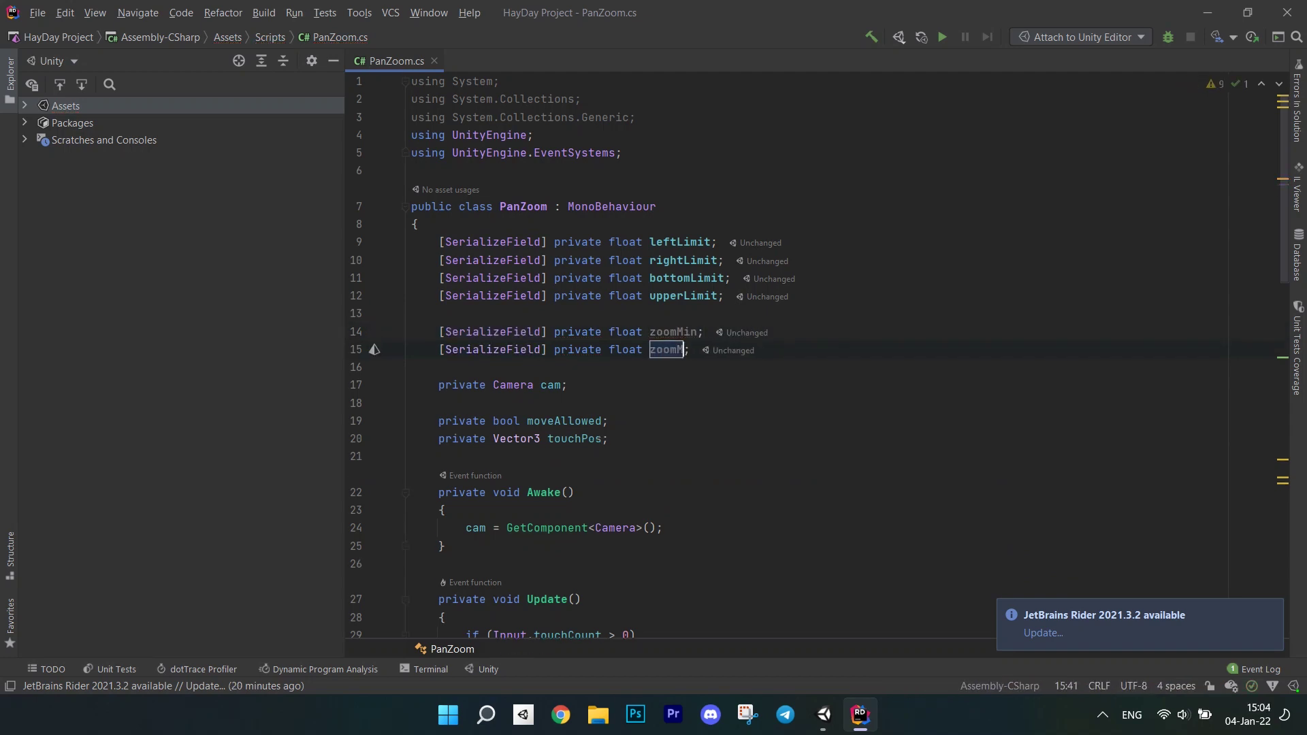
text(x)
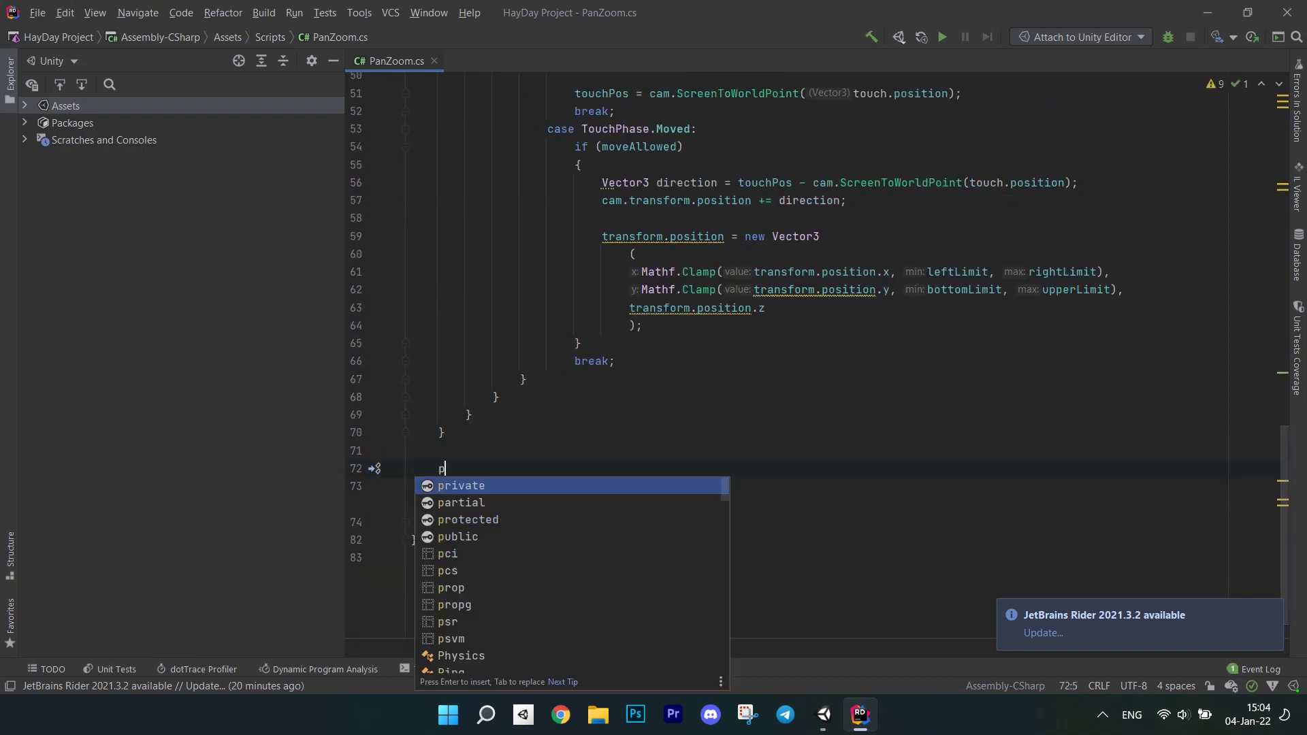
key(Tab)
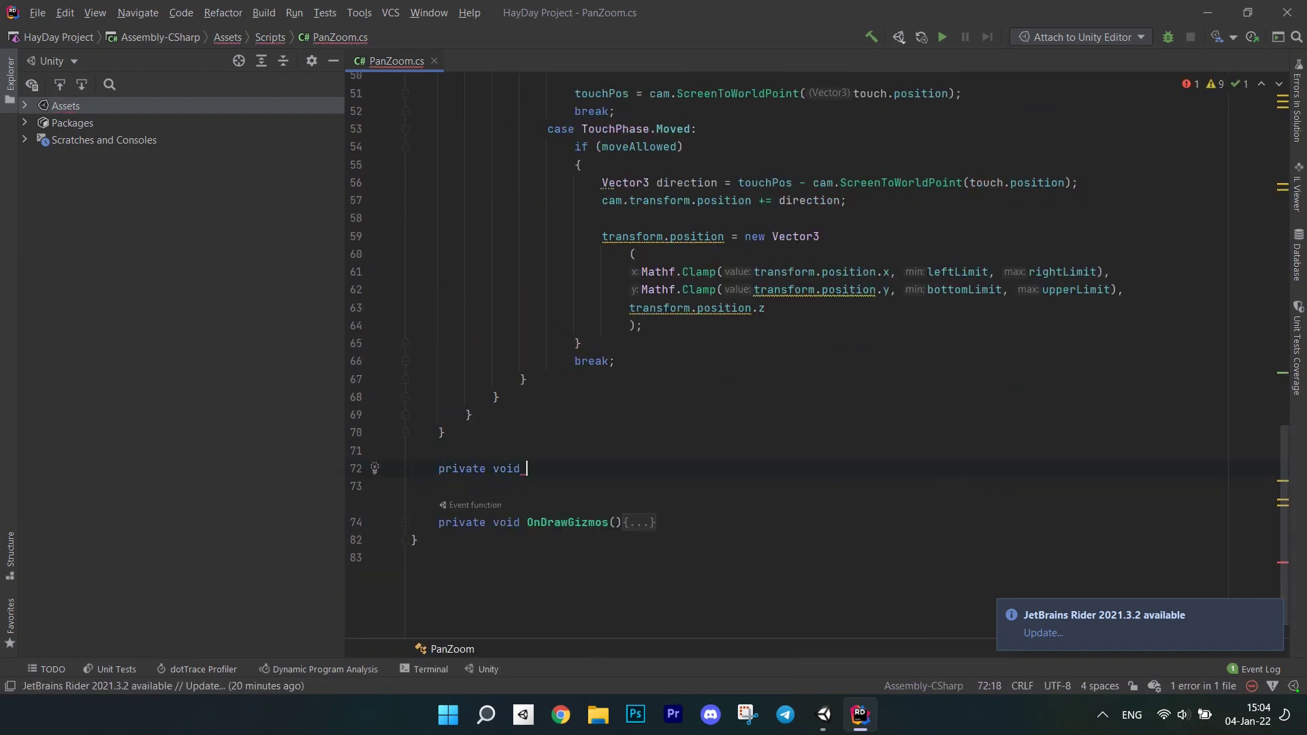
text(Zoom(float increment)
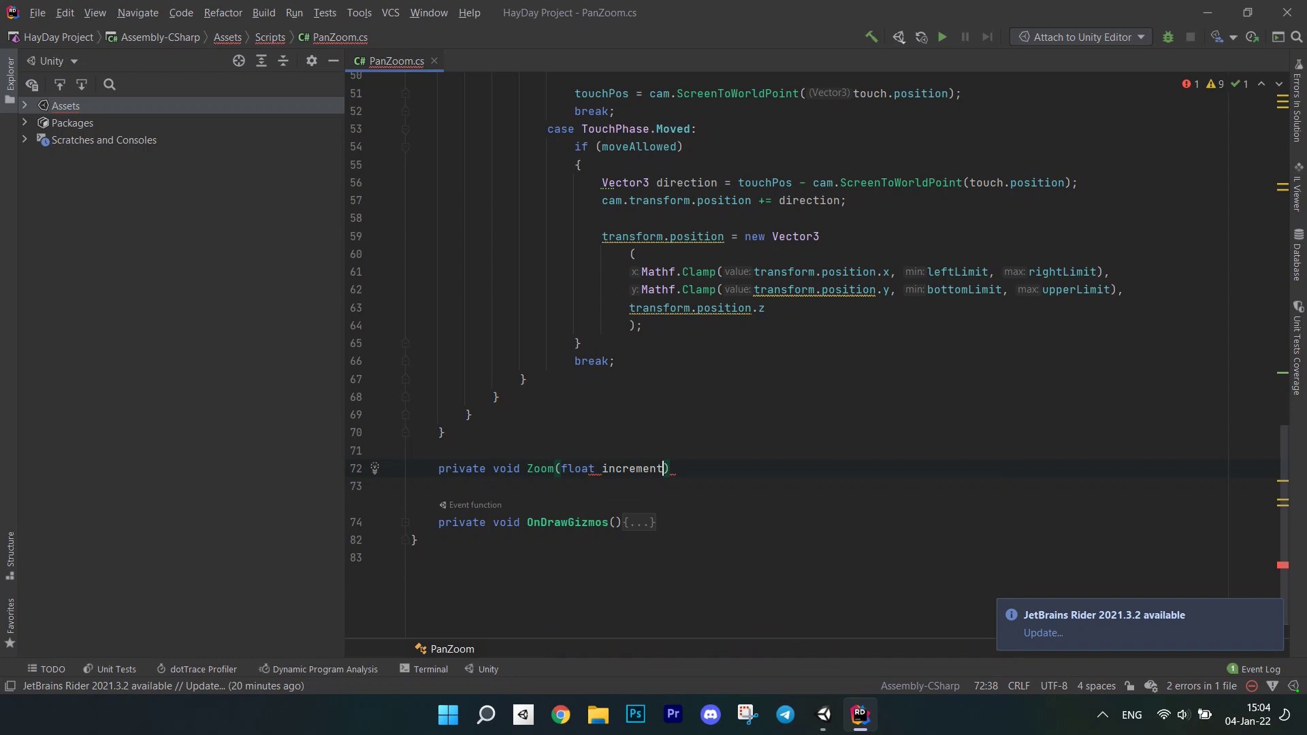
Step: In Zoom, clamp cam.orthographicSize minus increment between zoomMin and zoomMax
key(End)
key(Return)
text({)
key(Return)
text(cam.or)
key(Tab)
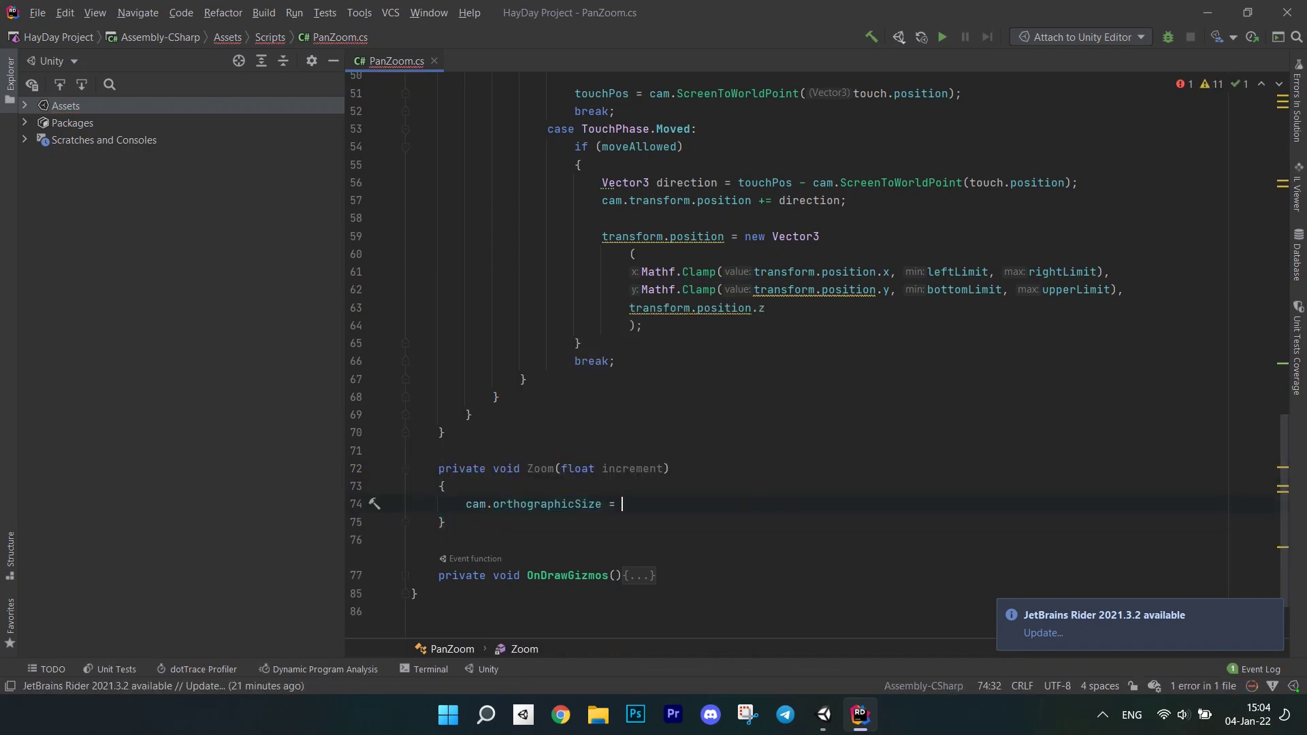
text(Mathf.Clamp(cam)
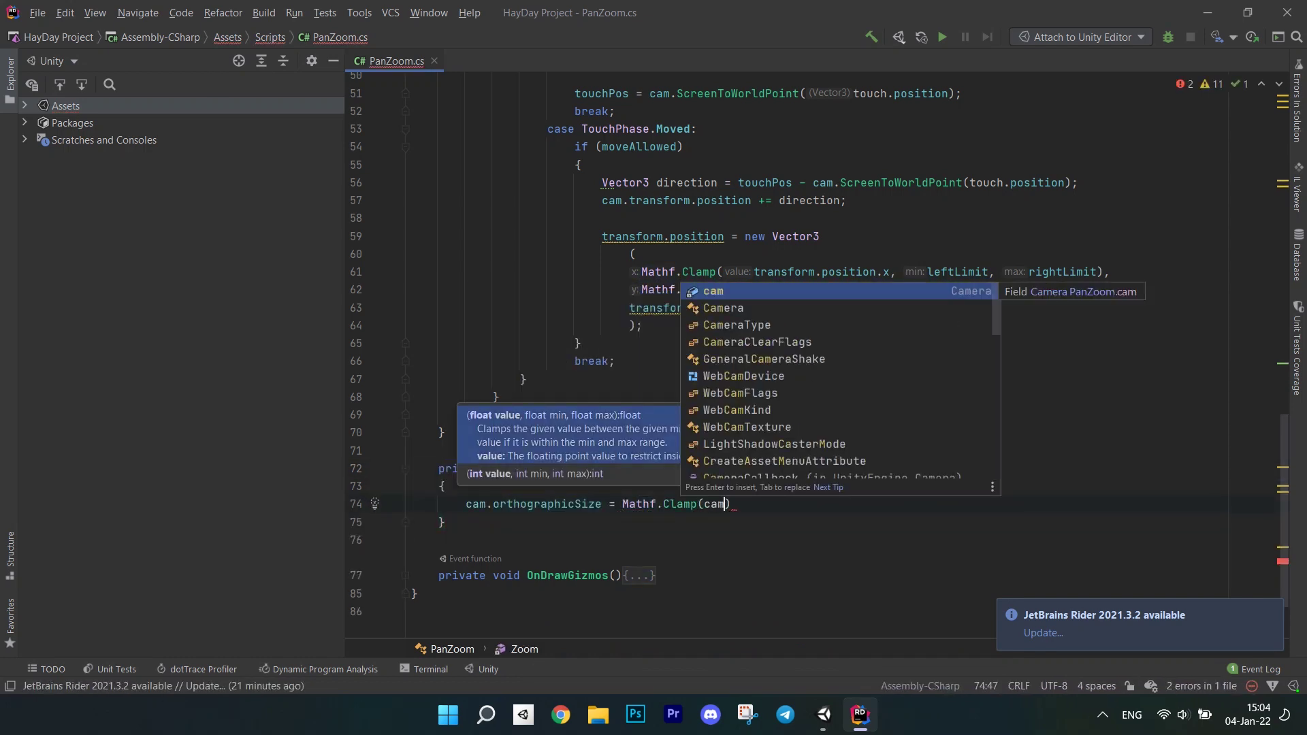
text(.or)
key(Tab)
text(- inc)
key(Tab)
text(, )
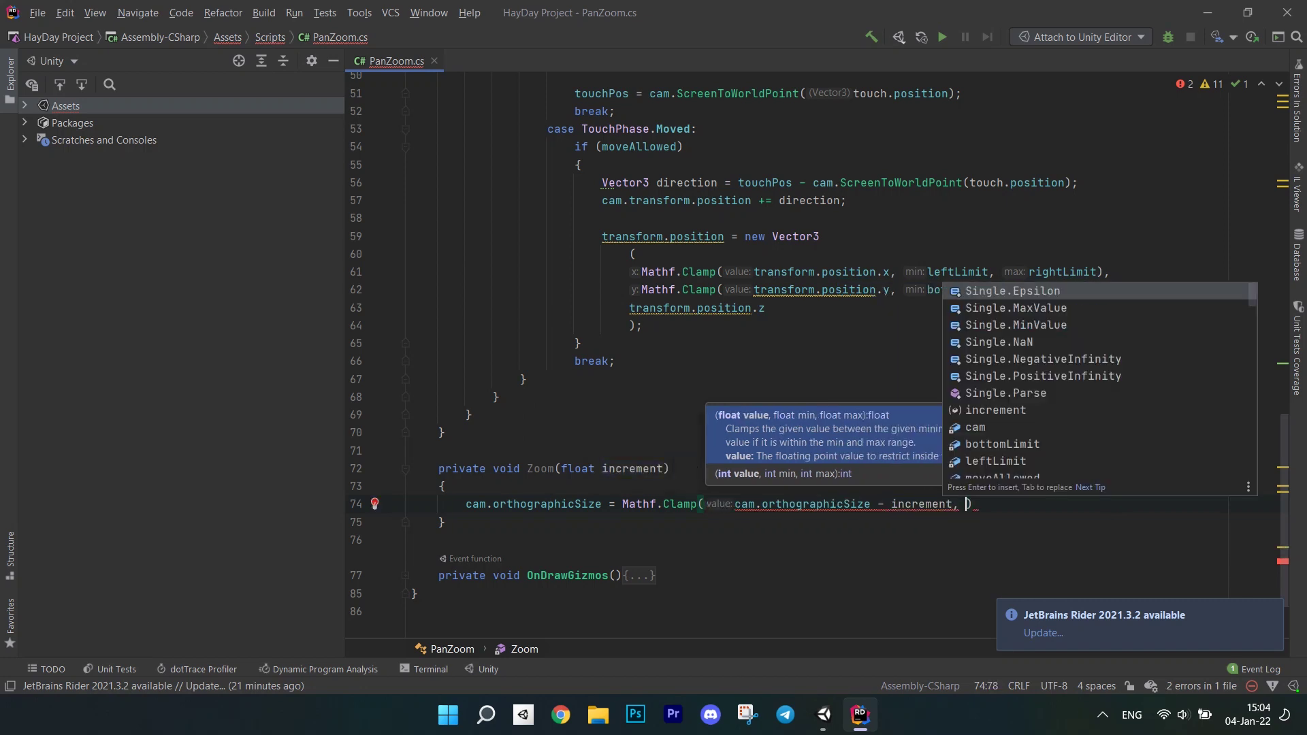
text(zoomMi)
key(Tab)
text(, zoomMa)
key(Tab)
key(End)
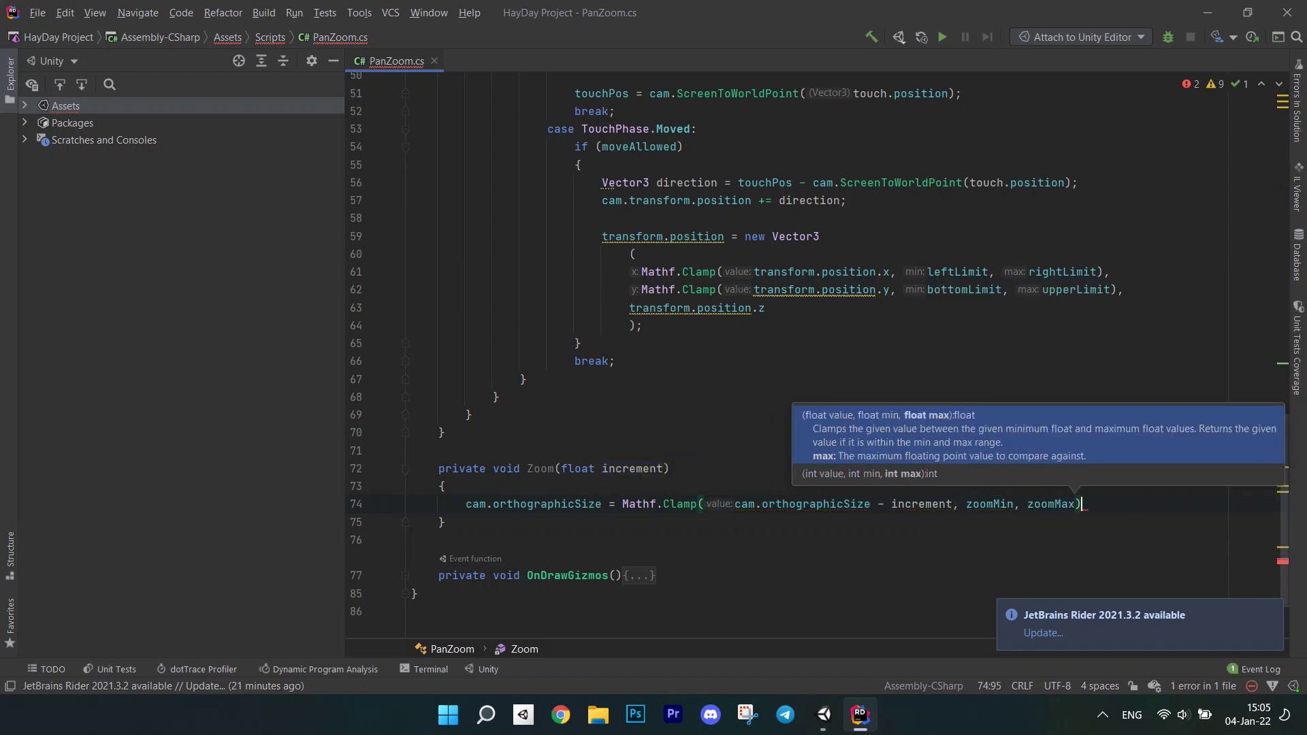
text(;)
scroll(715, 358, up, 10)
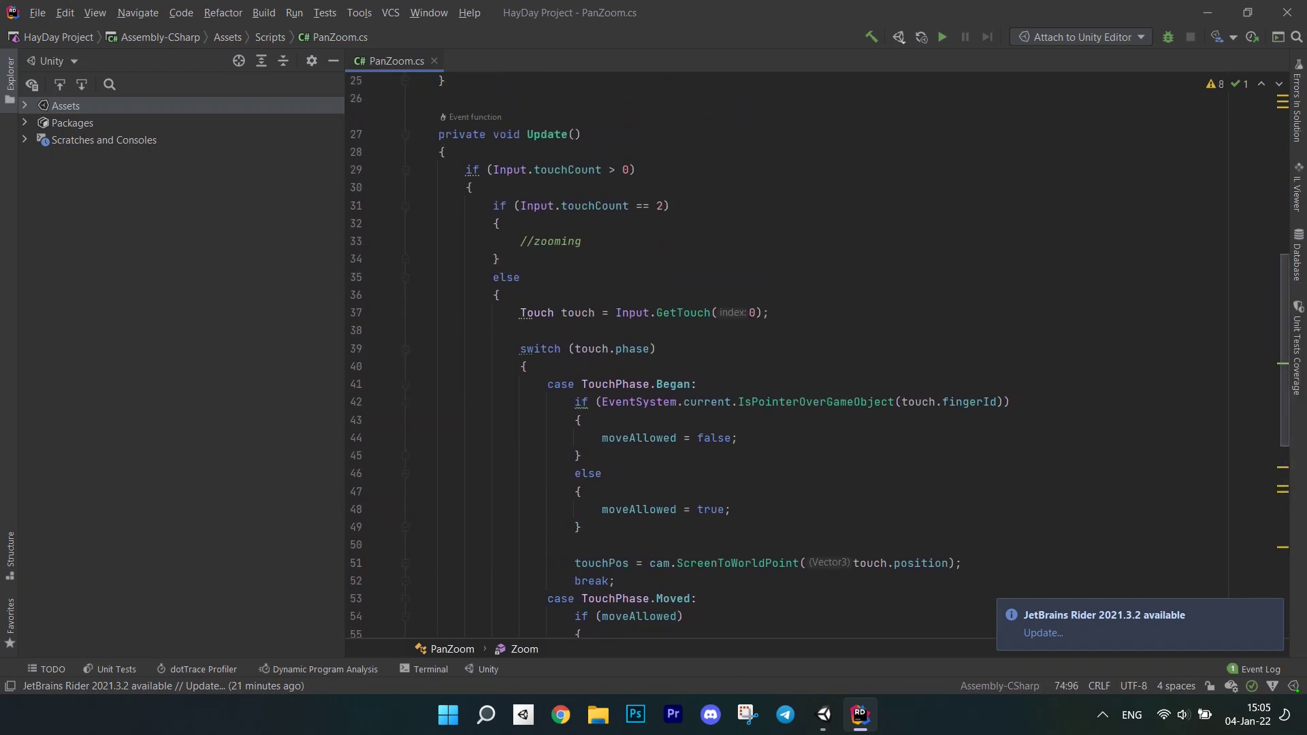
Step: Read touchZero and touchOne with Input.GetTouch(0) and Input.GetTouch(1)
click(714, 272)
text(To)
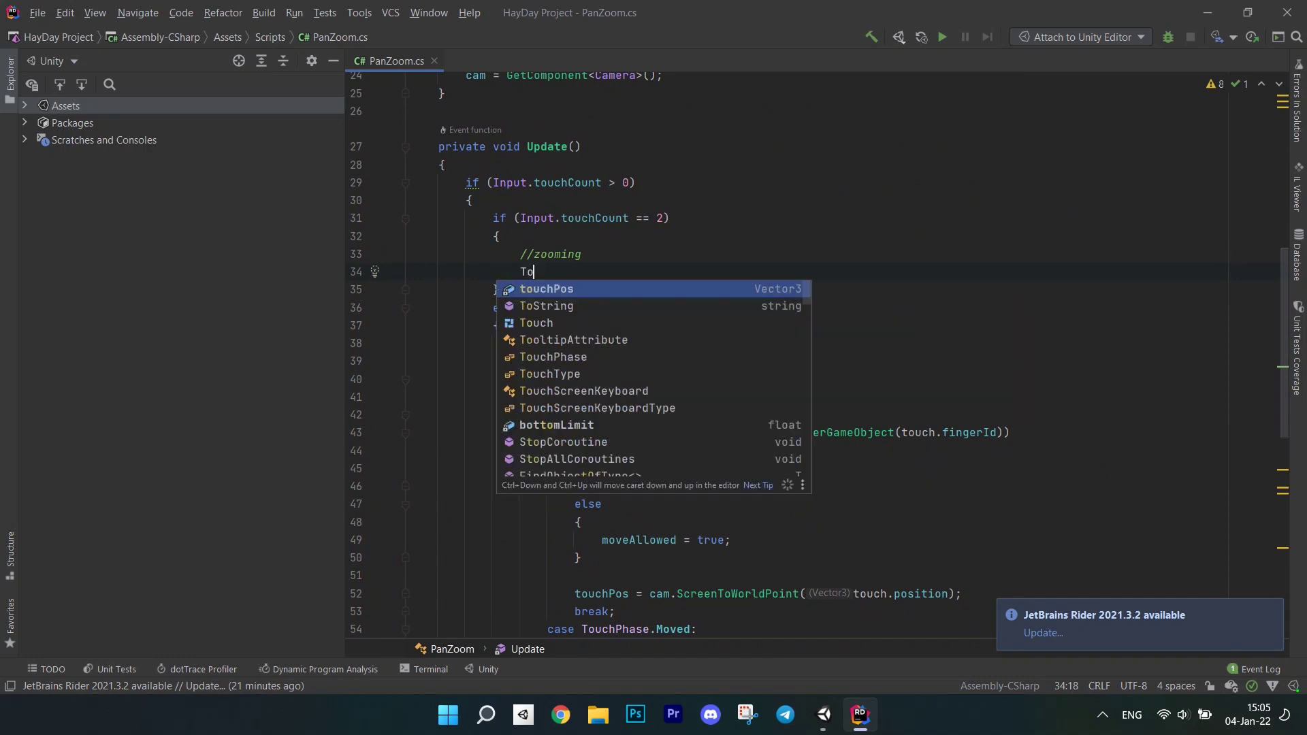
key(Tab)
text(to)
key(Tab)
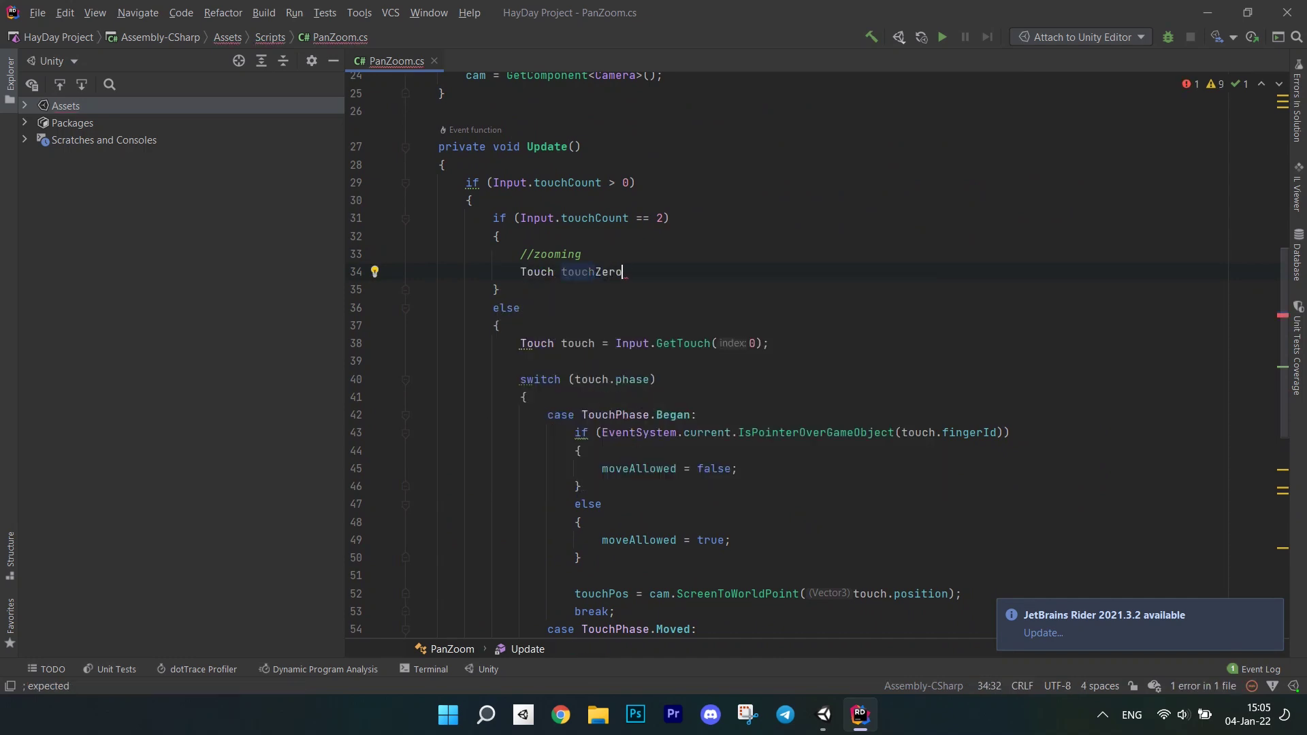
text( = In)
key(Tab)
text(.Get)
key(Tab)
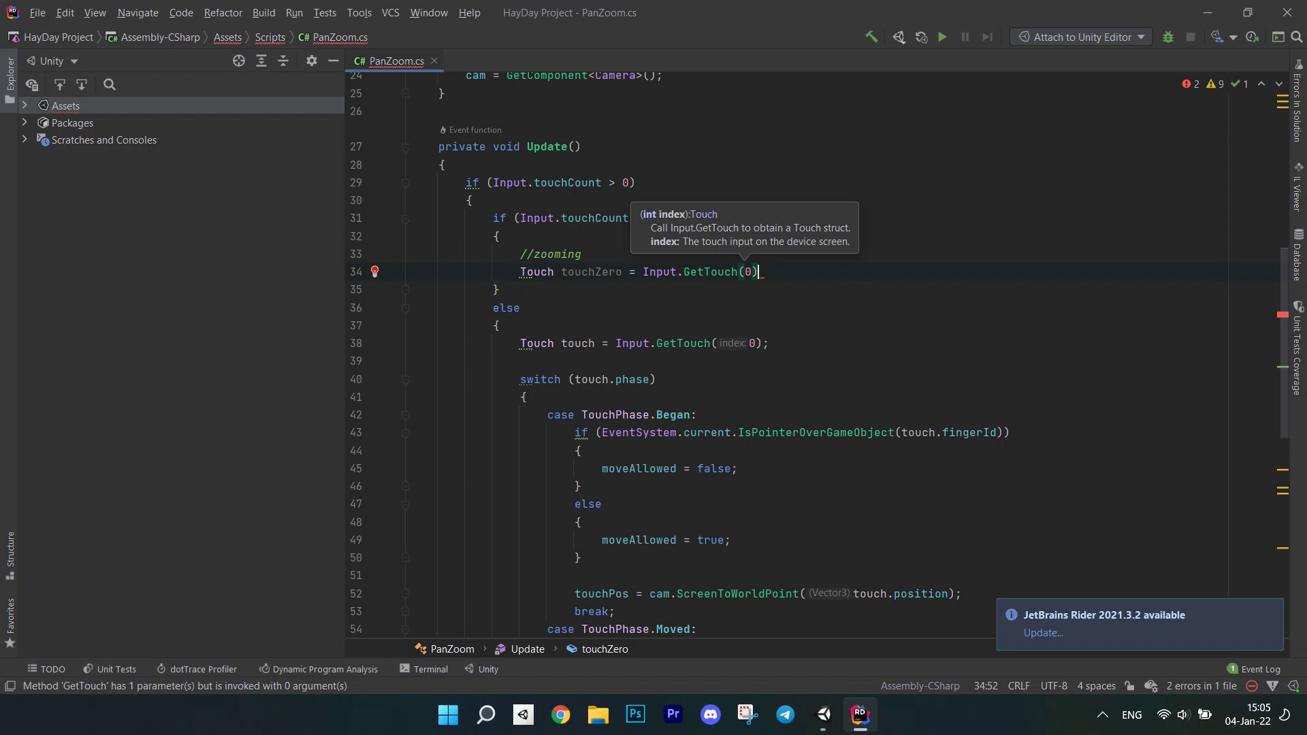
text(;)
key(ctrl+d)
double_click(591, 289)
text(touchOne)
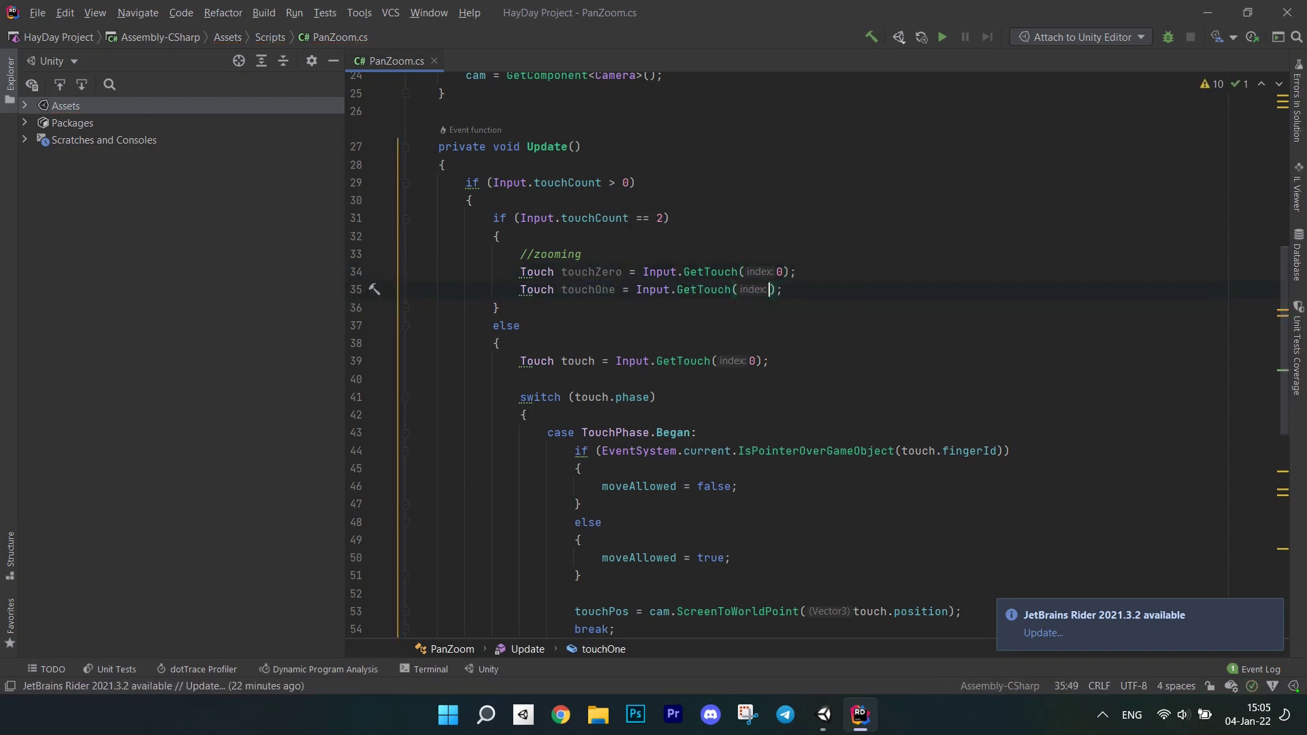
text(1)
key(End)
Step: Begin an if testing EventSystem.current.IsPointerOverGameObject for touchOne's fingerId
key(Return)
key(Return)
text(if(Eve)
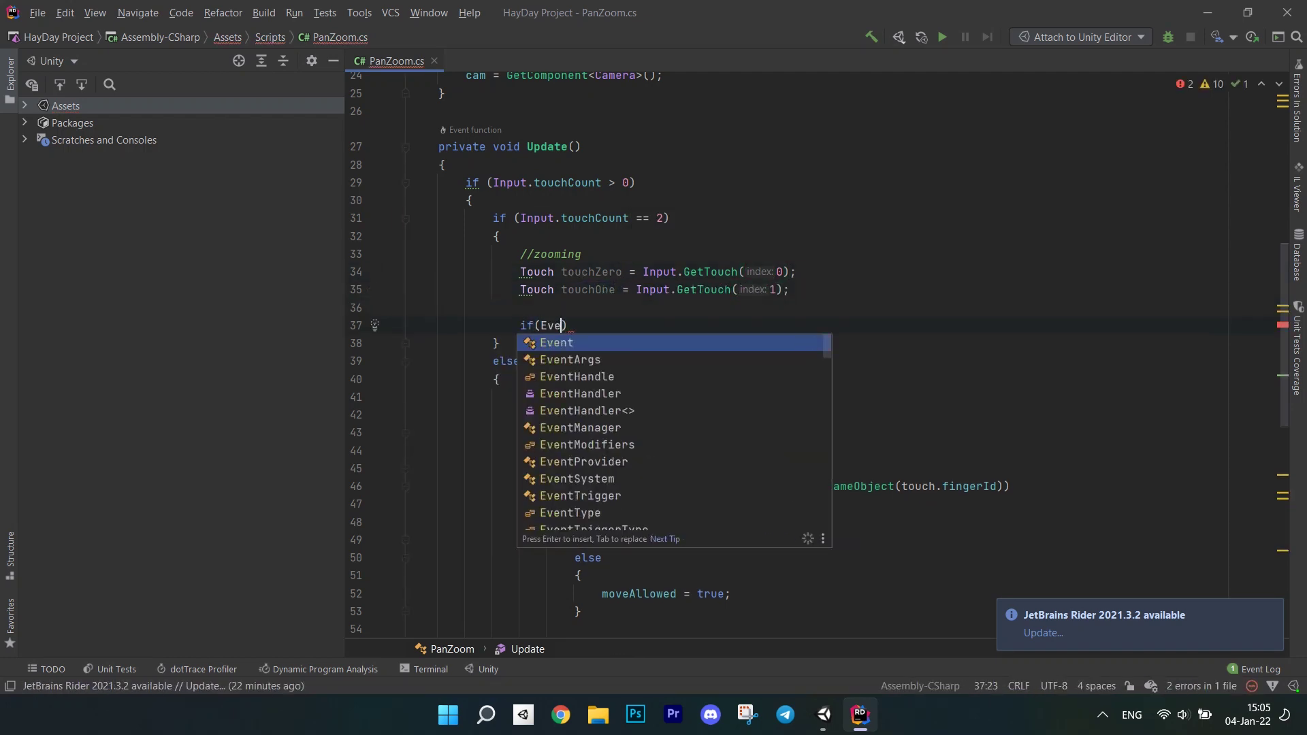
text(ntS)
key(Tab)
text(.cur)
key(Tab)
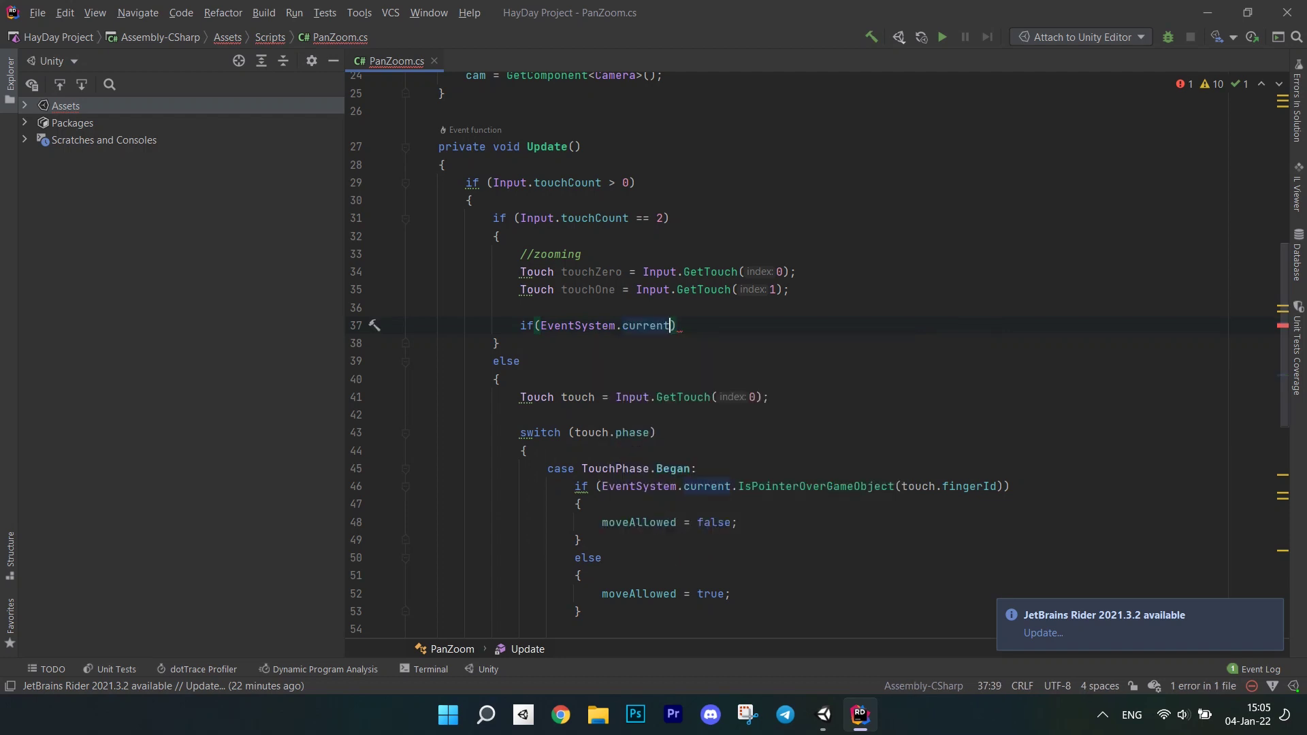
text(.IsP)
key(Tab)
text(tou)
key(Down)
key(Tab)
text(.fin)
key(Tab)
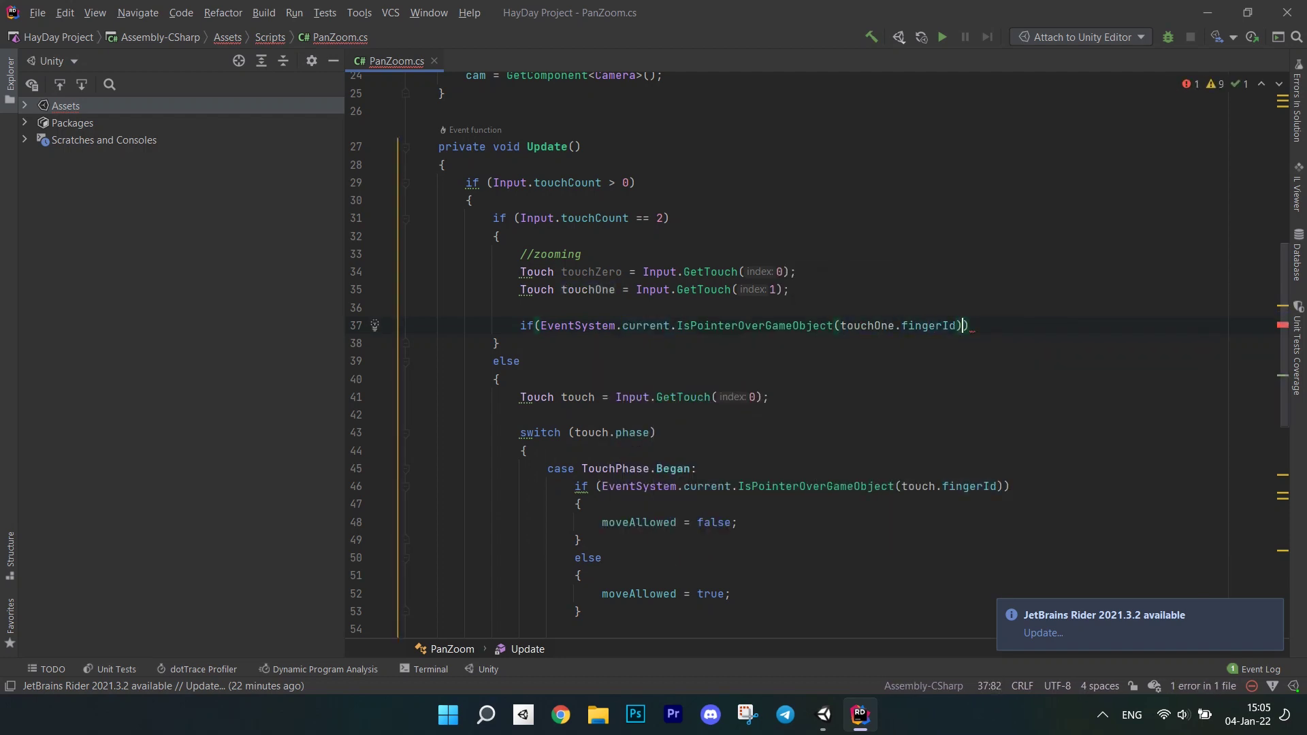
Step: Add the same UI check for touchZero's fingerId and return from the block
key(Return)
text(|| EventSystem))
key(Tab)
text(.cur)
key(Tab)
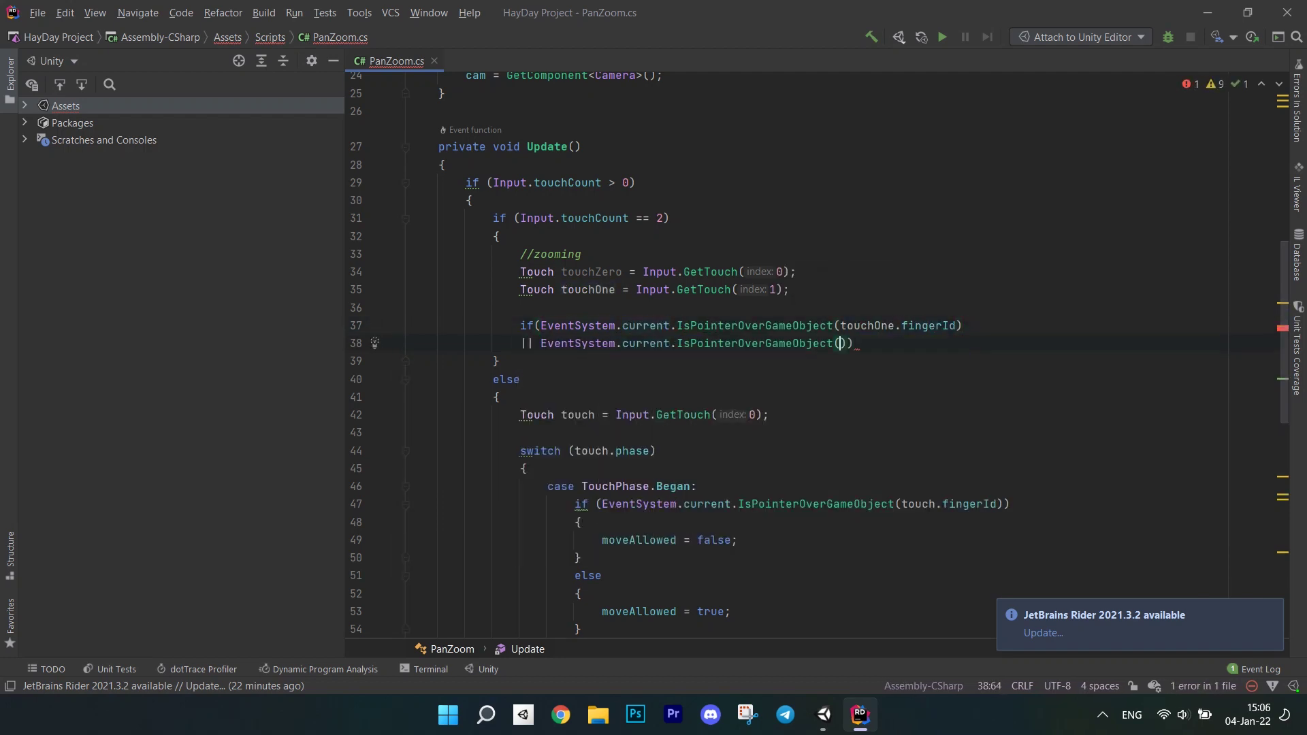
text(tou)
key(Tab)
text(.fin)
key(Tab)
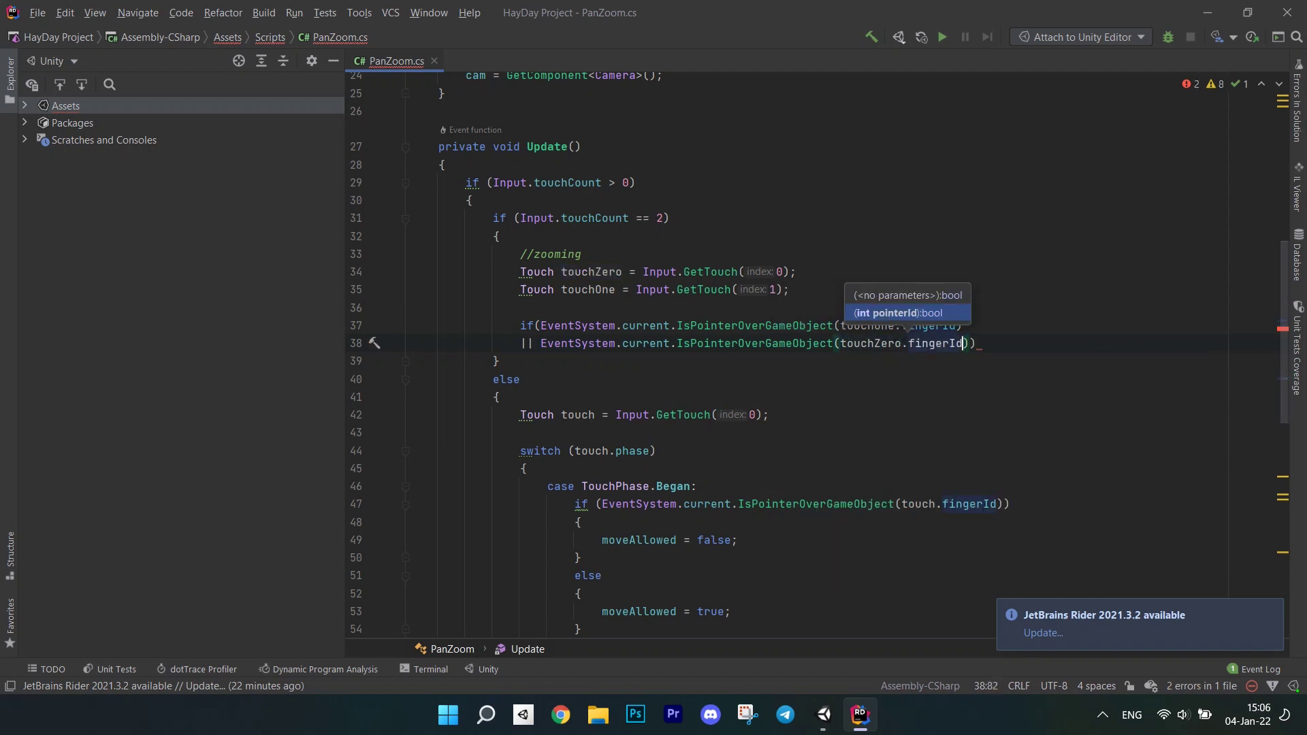
text())
key(Return)
text({)
key(Return)
text(ret)
key(Tab)
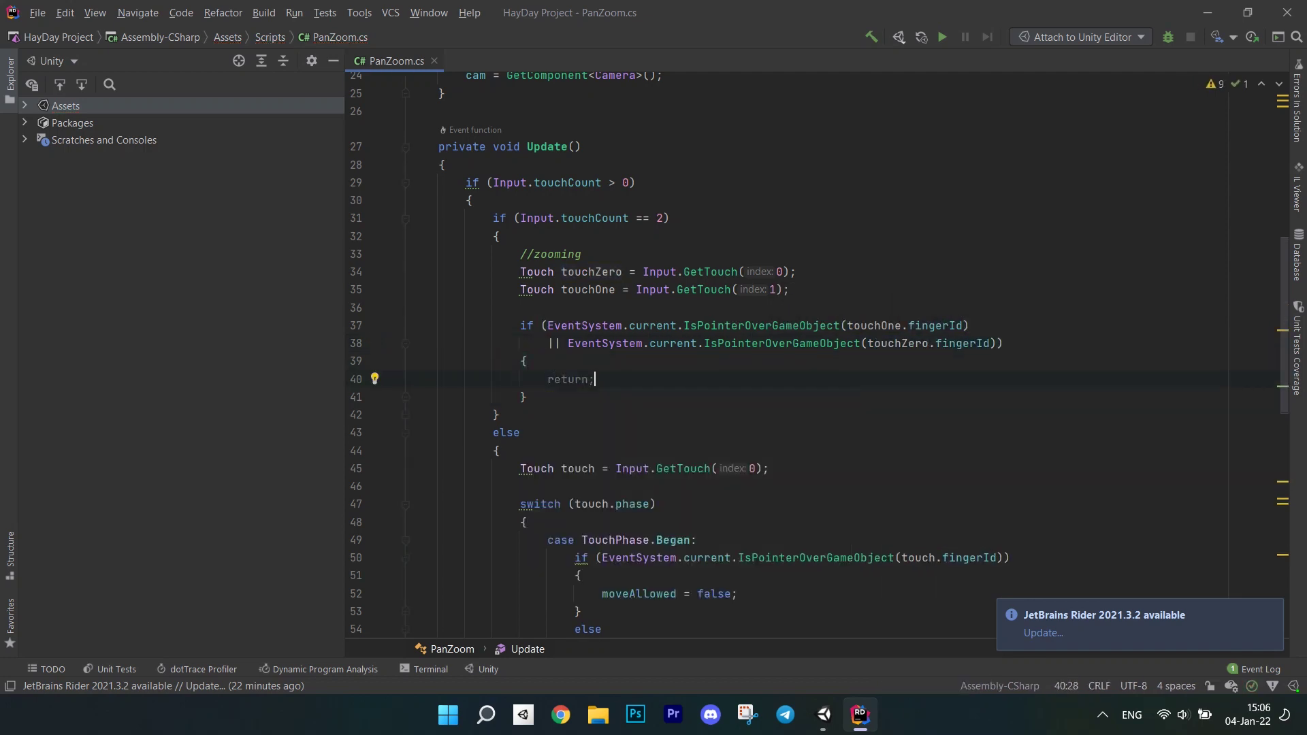
Step: Compute Vector2 touchZeroLastPos and touchOneLastPos from each touch's position and delta
key(Down)
key(End)
key(Return)
key(Return)
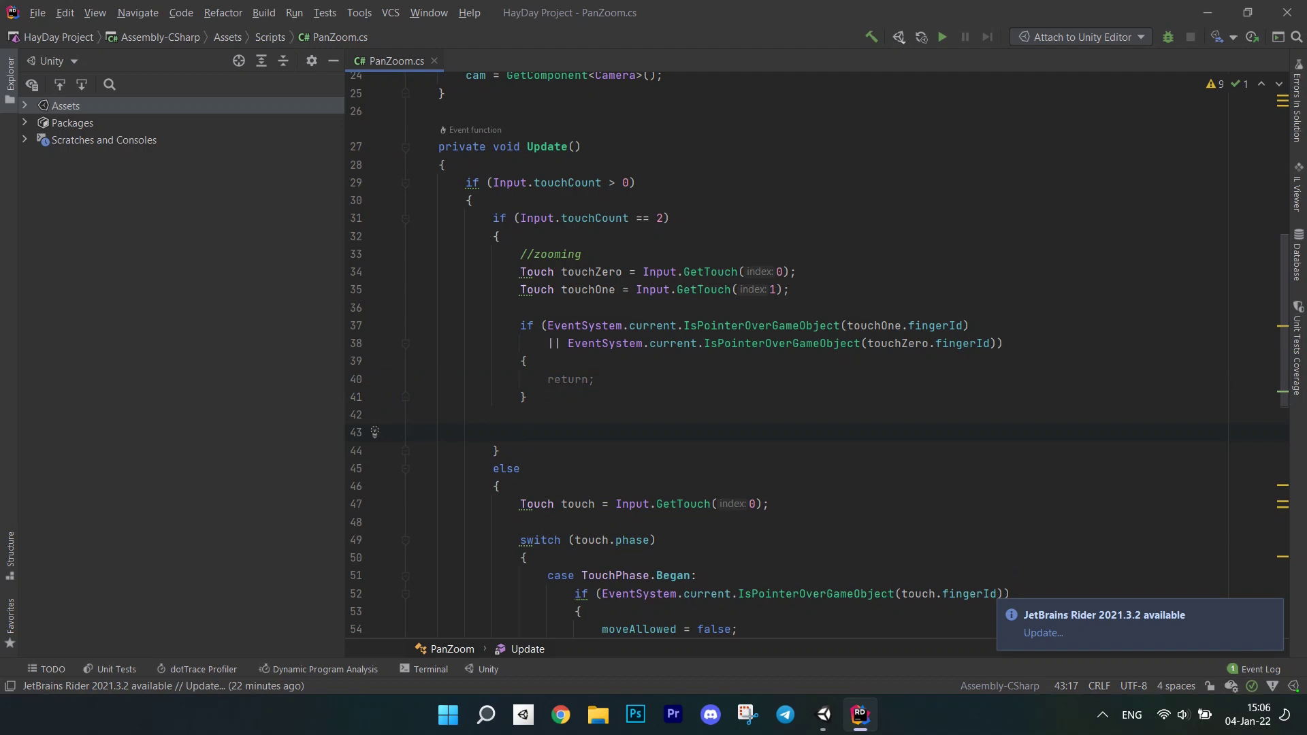
text(Vec)
key(Escape)
text(tor2)
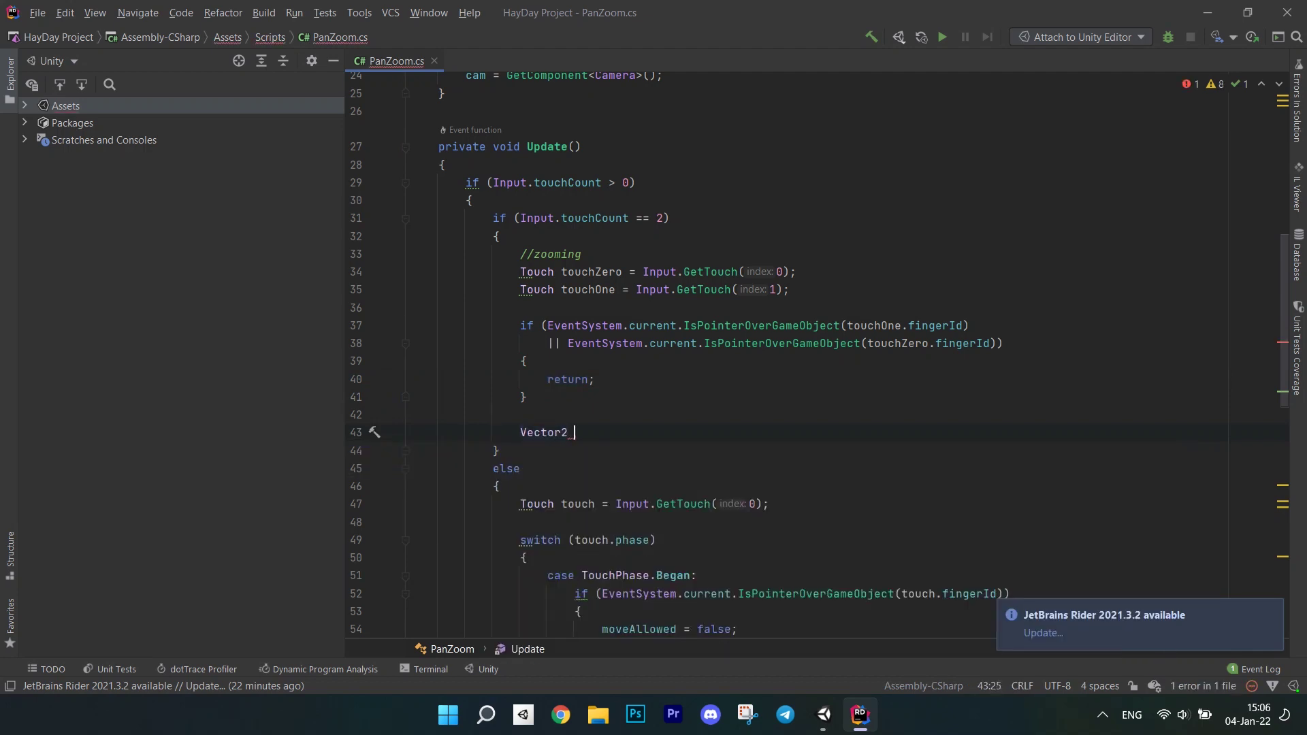
text( touchZeroLastPos = t)
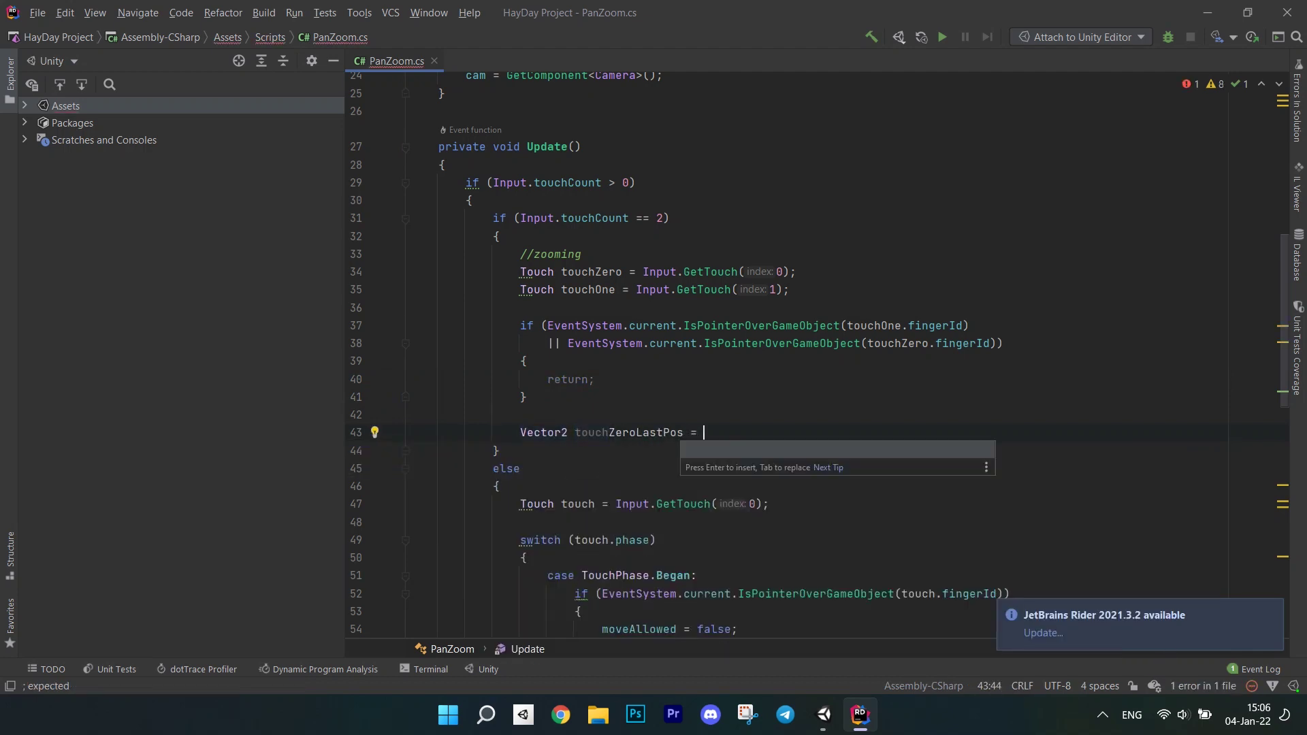
text(ouchZero.position - )
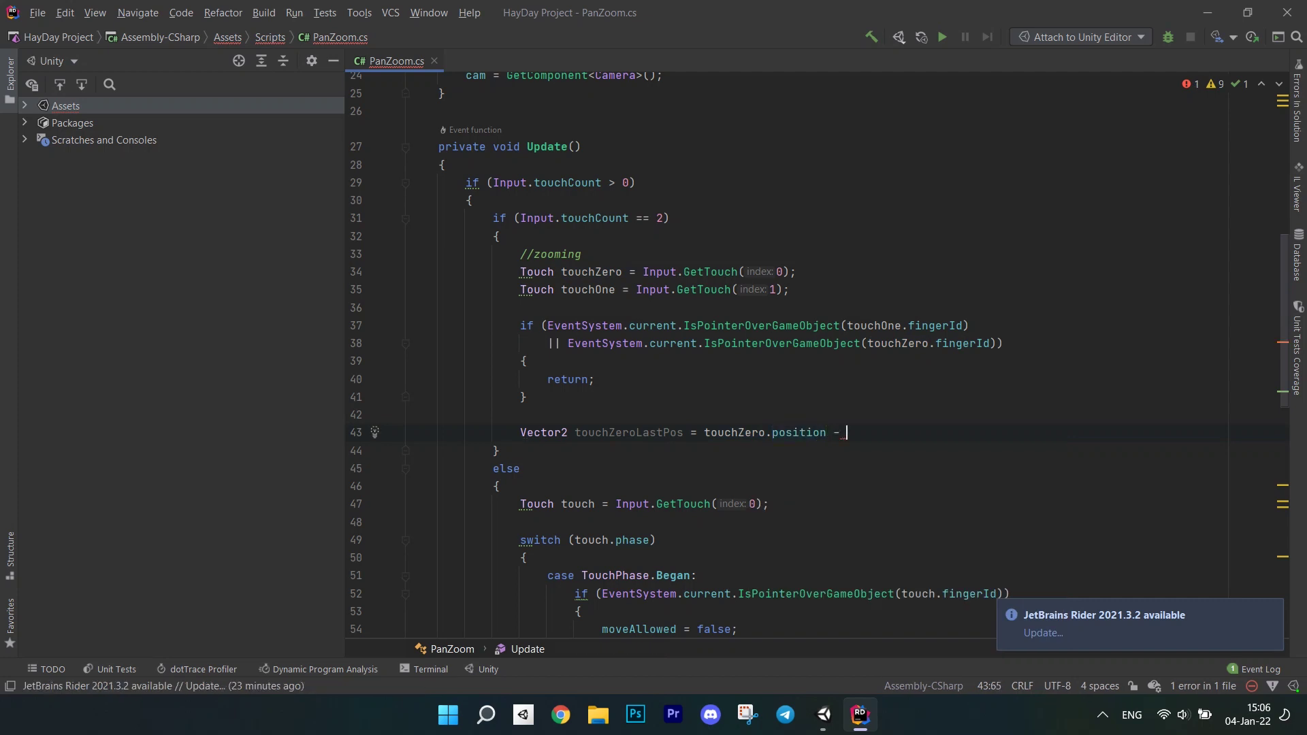
text(touchZero.deltaPosition;)
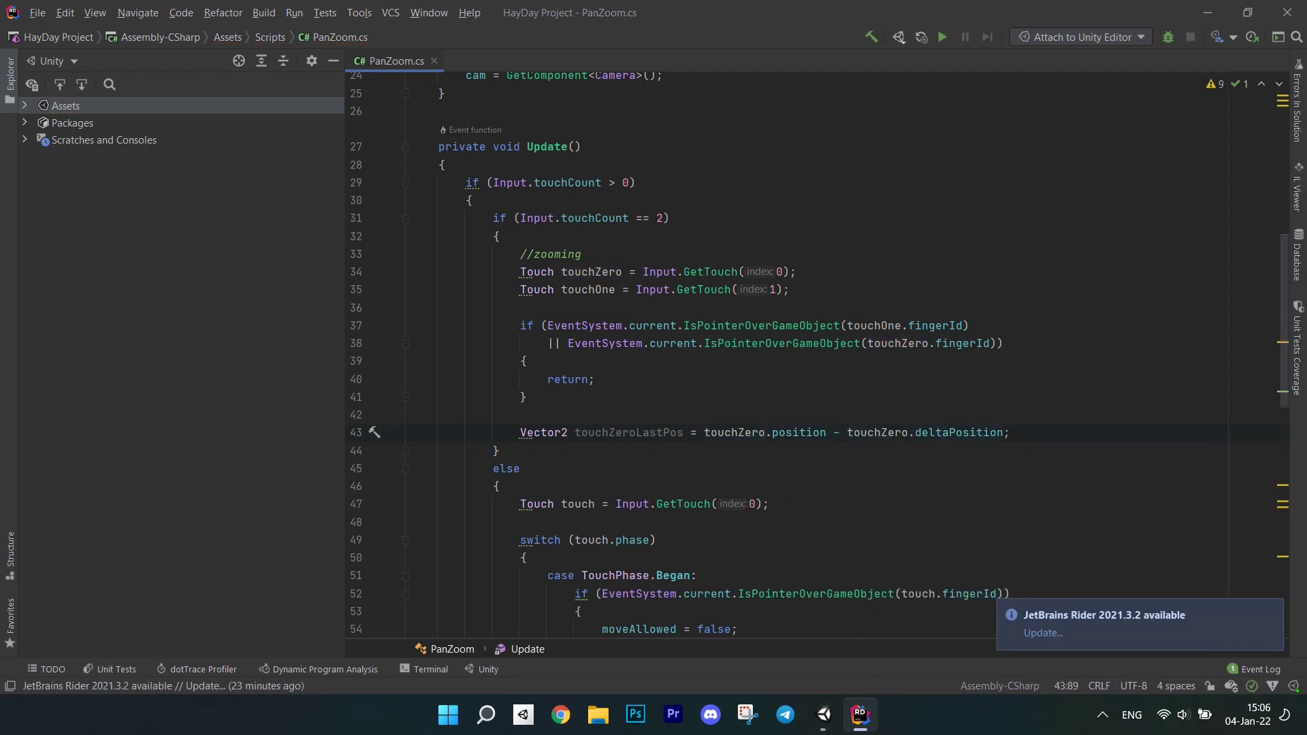
key(Return)
text(Vector2 to)
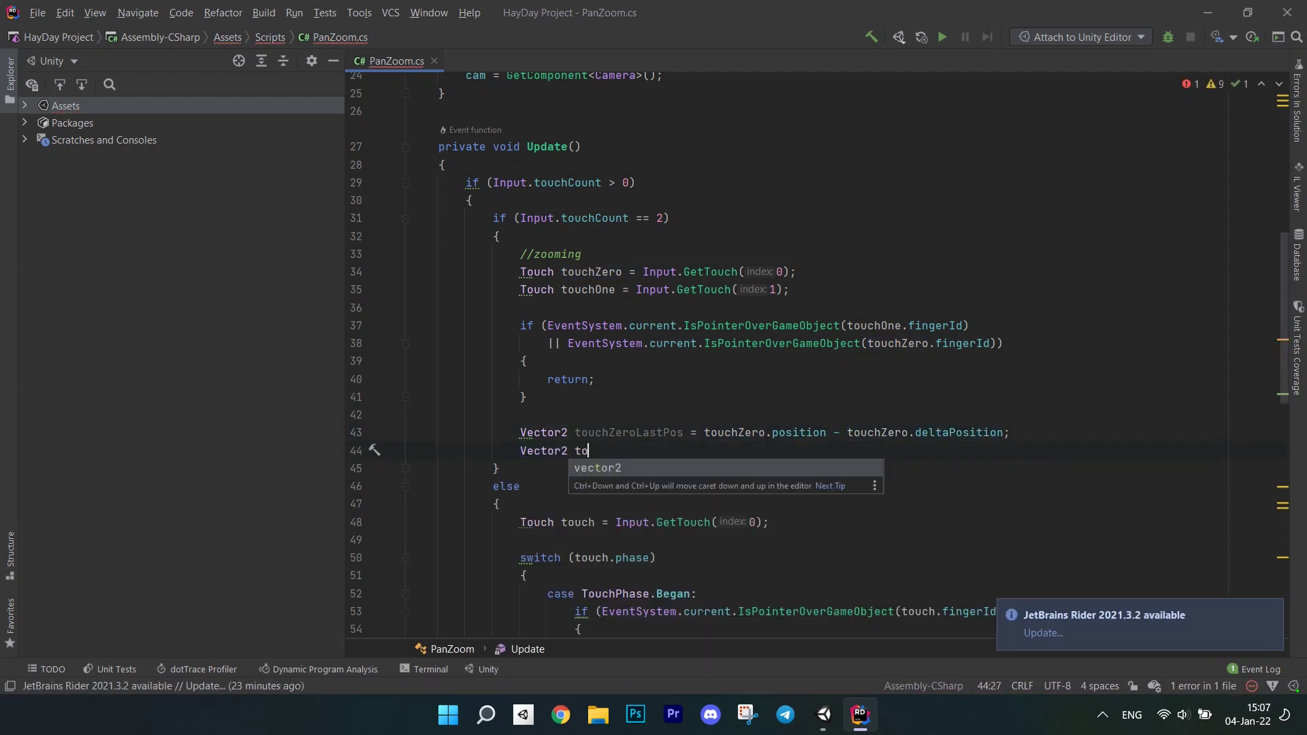
text(uchOneLastPos =touchOne.)
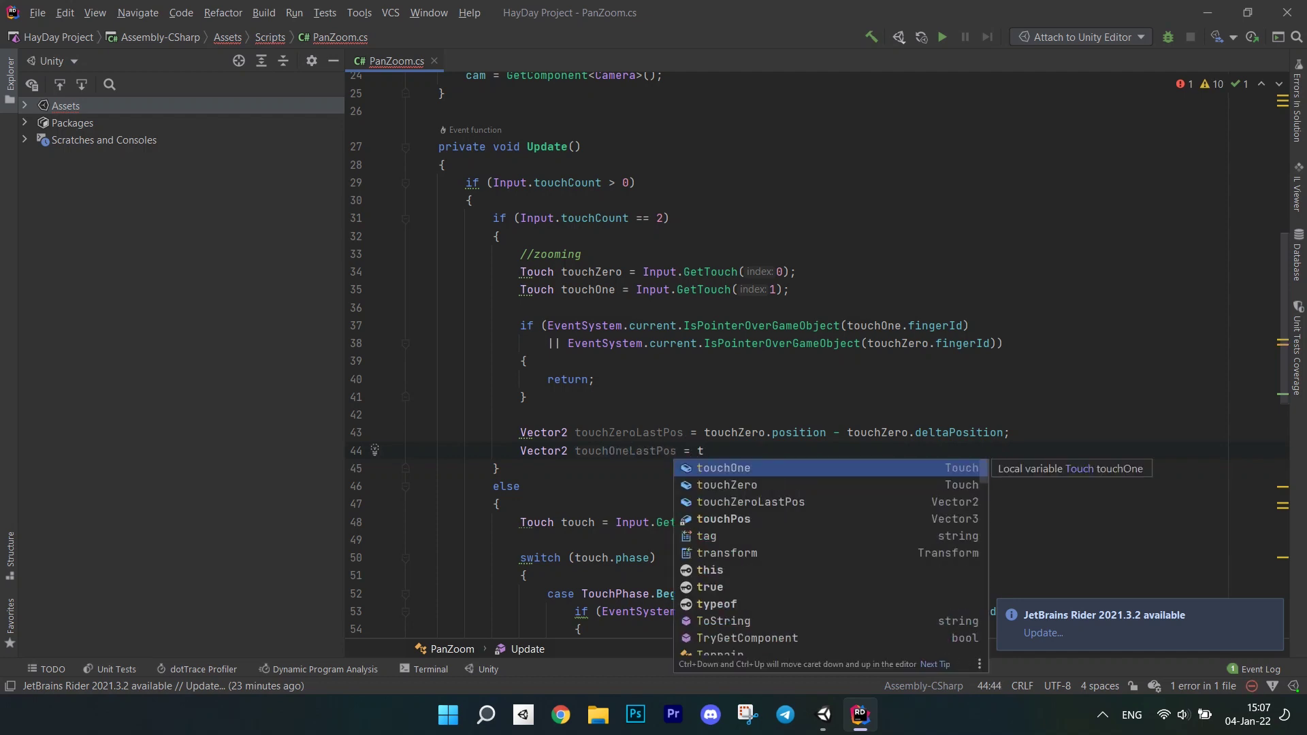
text(position - touchOne.deltaPosition;)
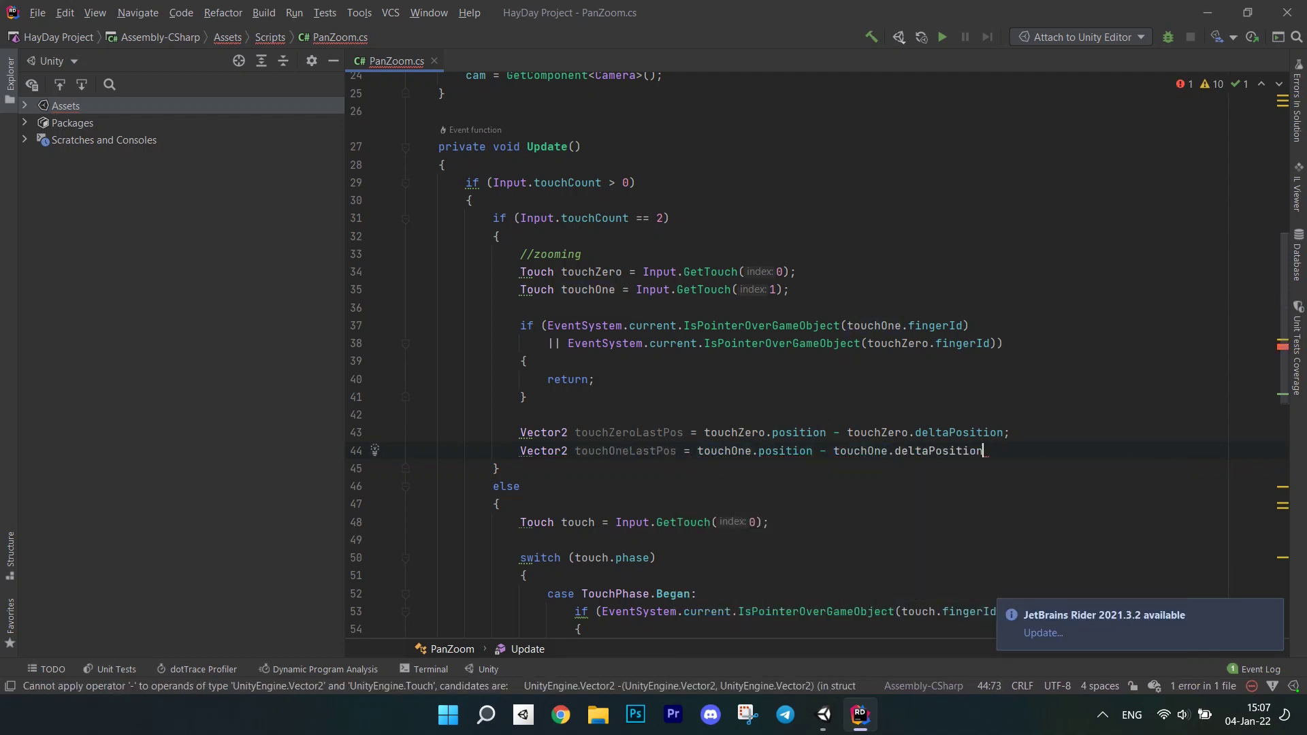
key(Return)
key(Return)
scroll(817, 357, down, 2)
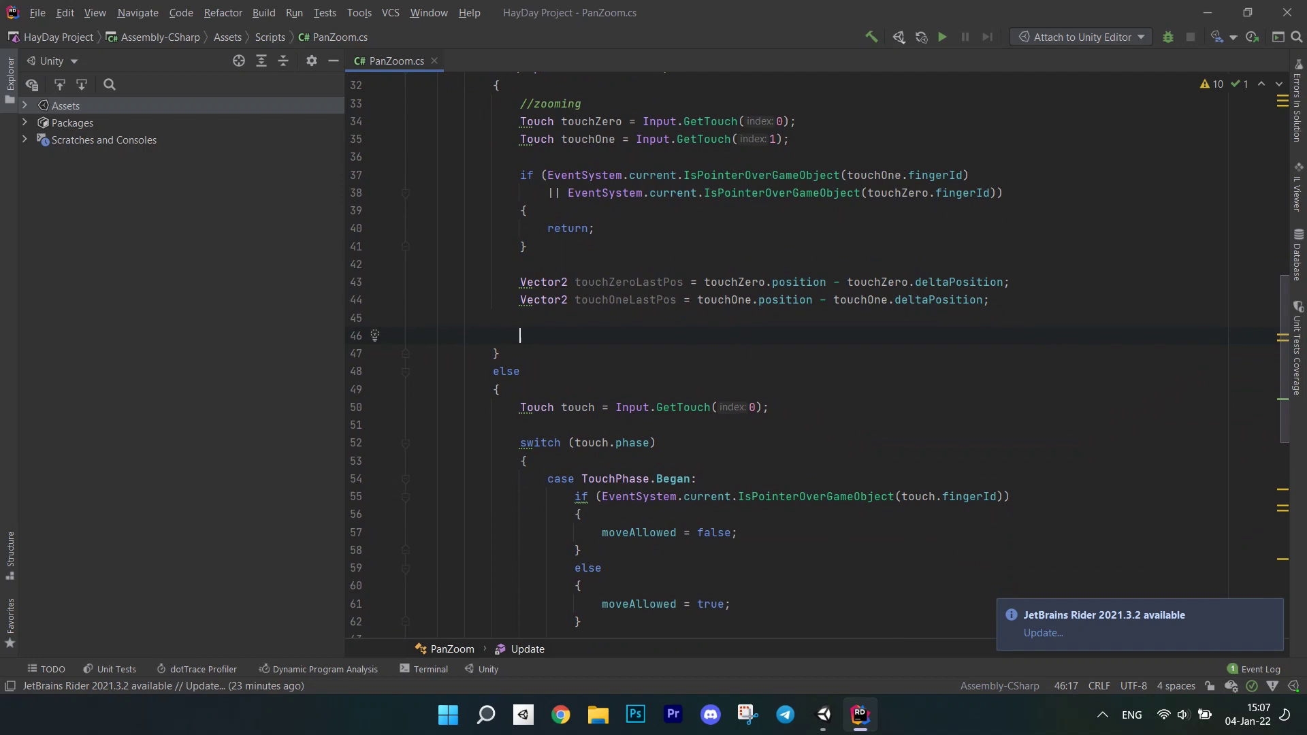
scroll(817, 357, down, 1)
text(float distTouch)
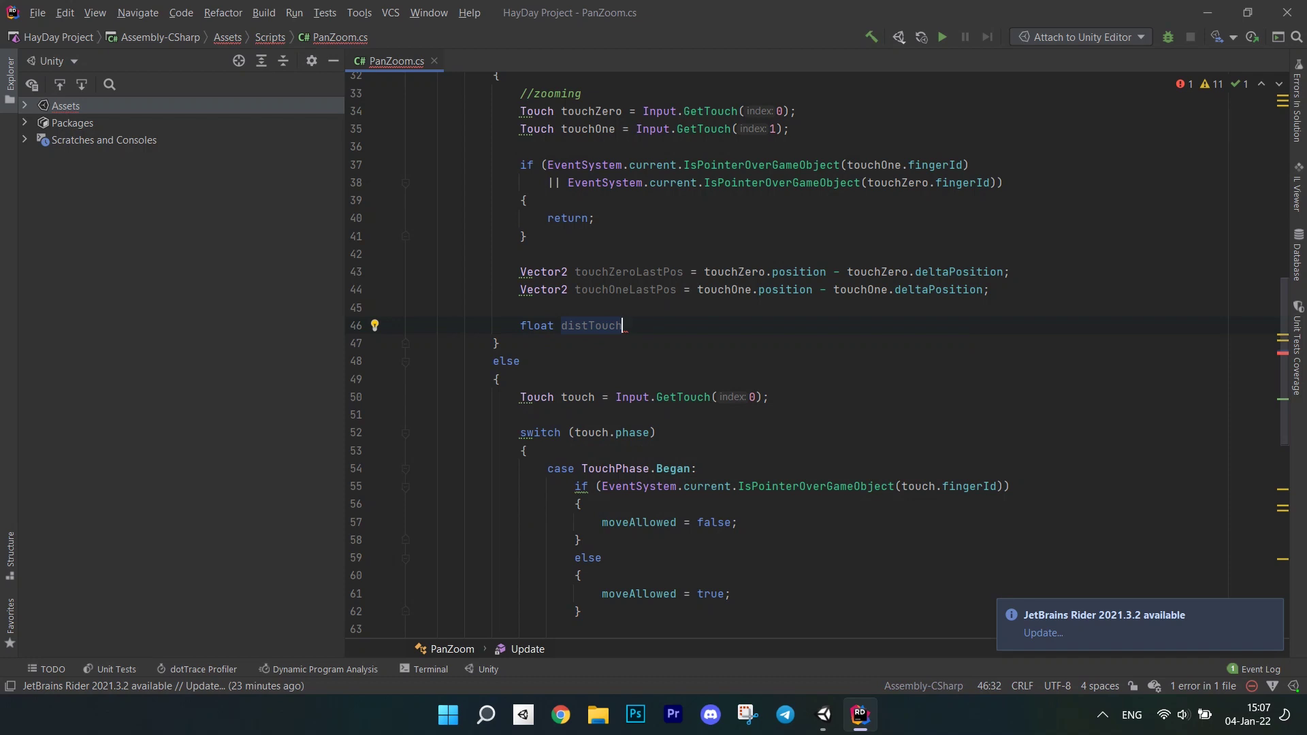
text( = (to)
Step: Compute the previous pinch distance as the magnitude of touchZeroLastPos minus touchOneLastPos
key(Down)
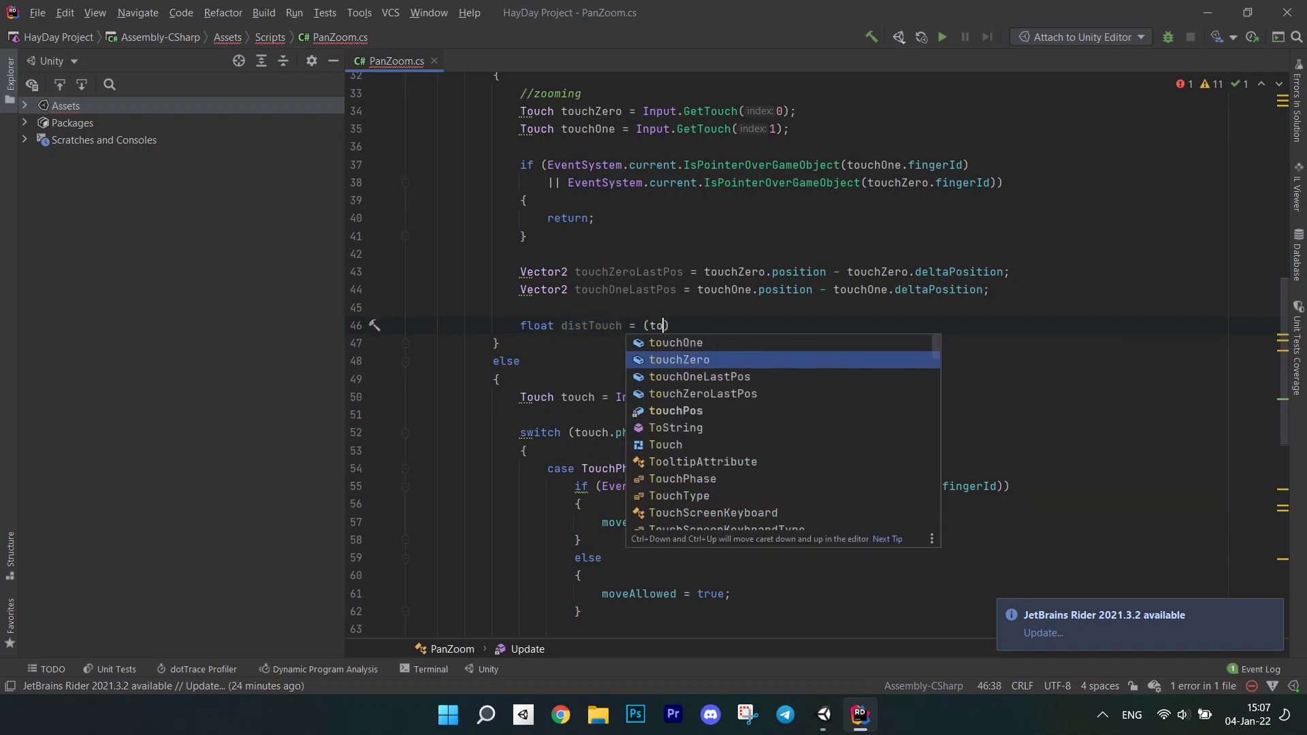
key(Down)
key(Down)
key(Tab)
text(t)
key(Down)
key(Down)
key(Tab)
text(.)
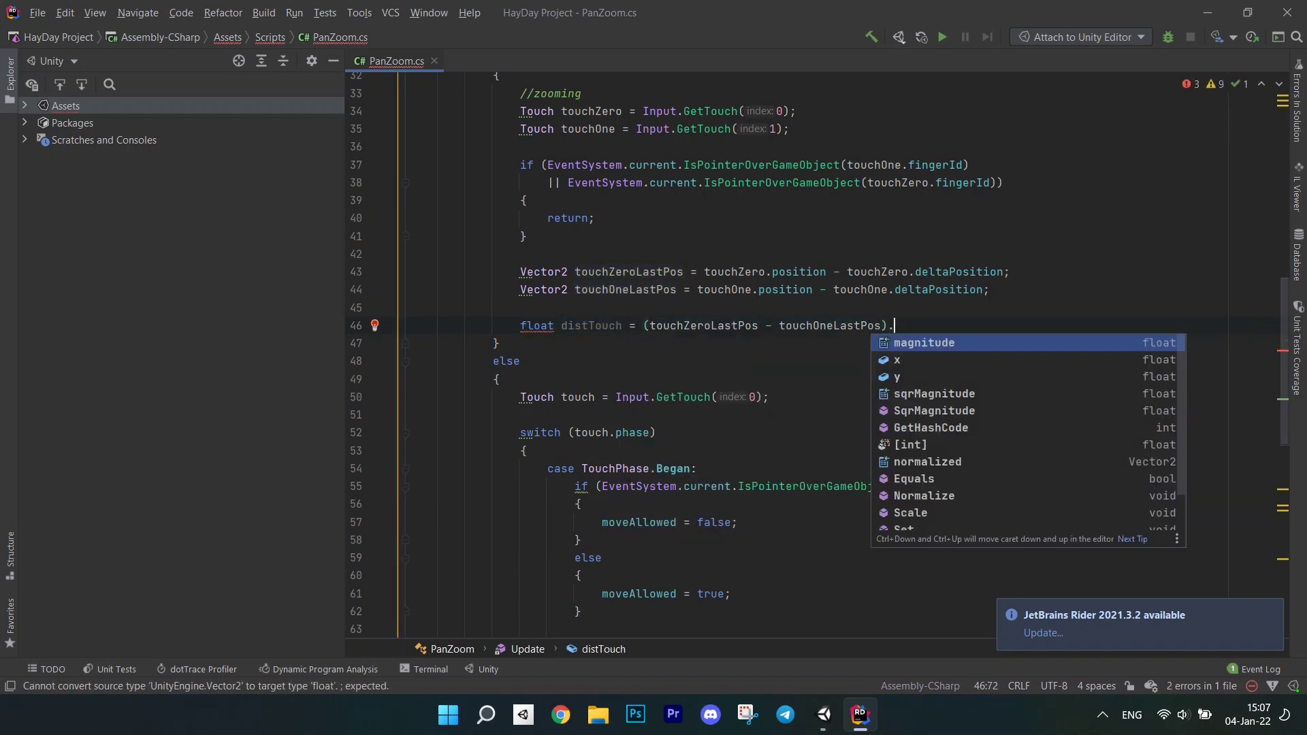
key(Tab)
text(;)
key(Return)
text(float currentDistTouc)
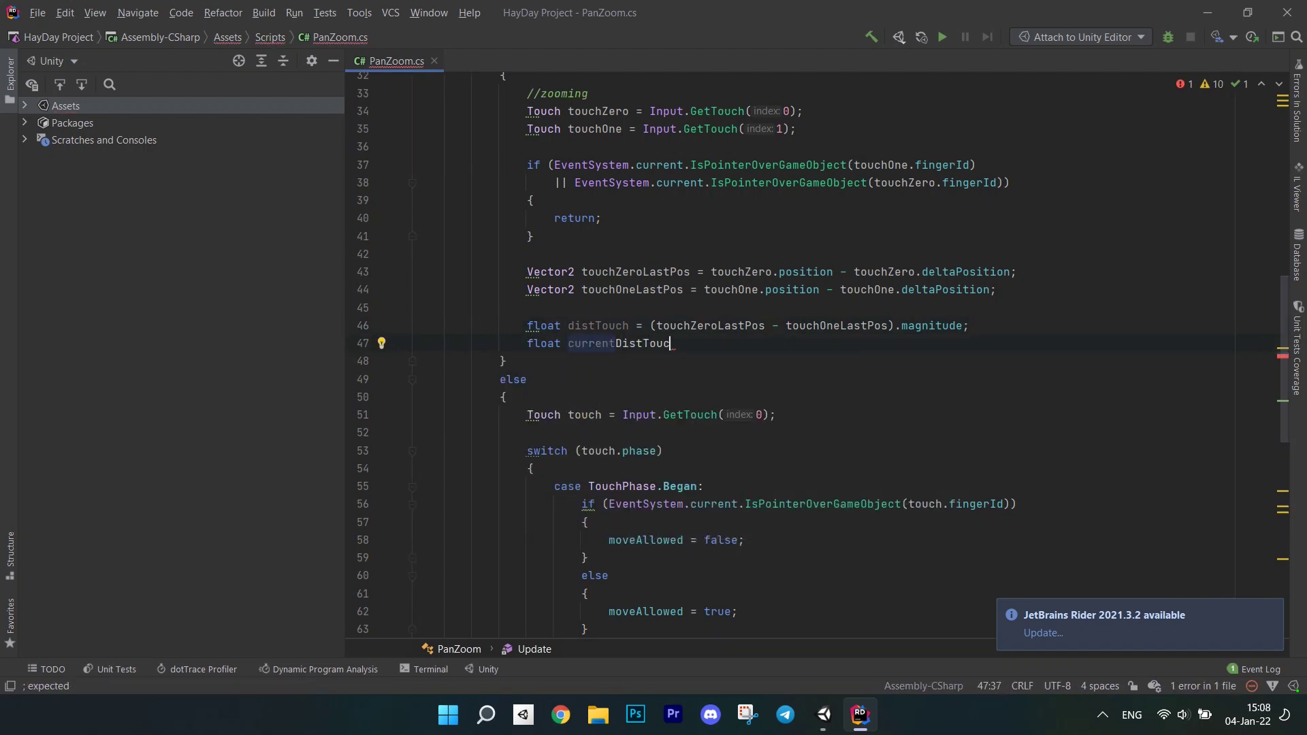
text(h = )
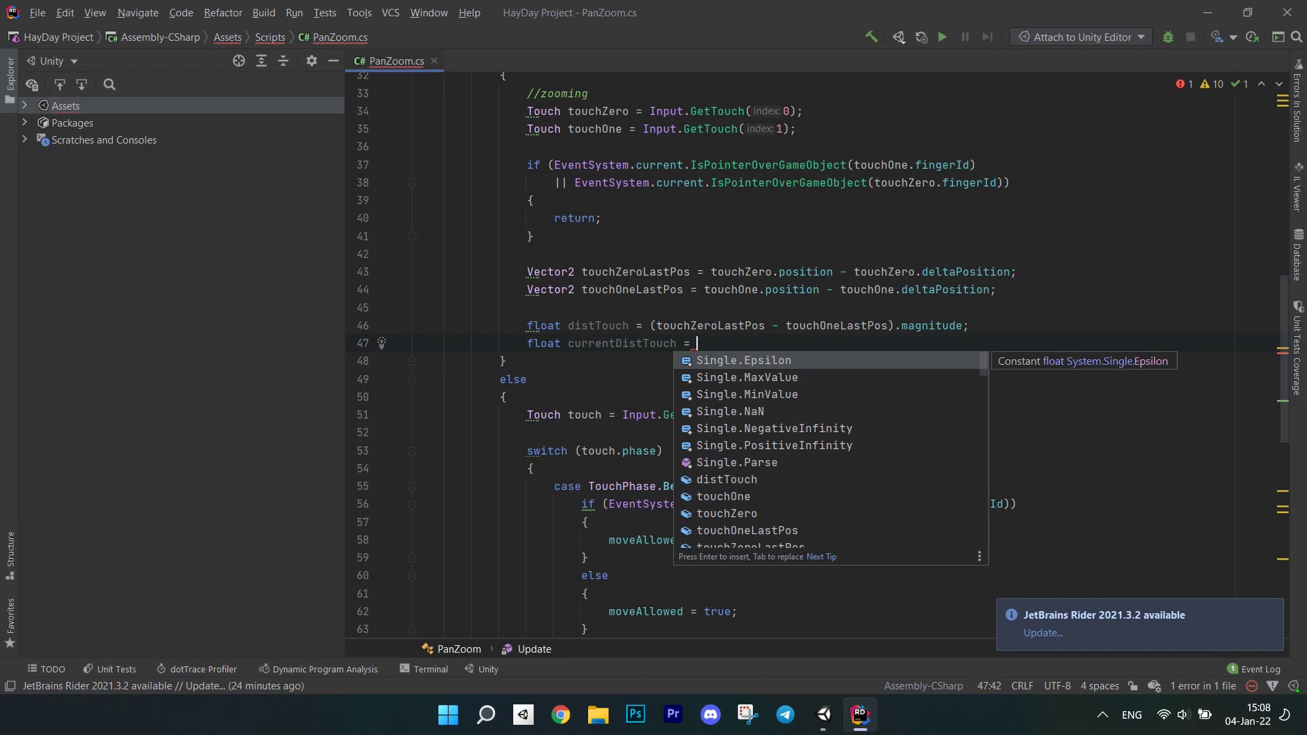
text((touchZero.)
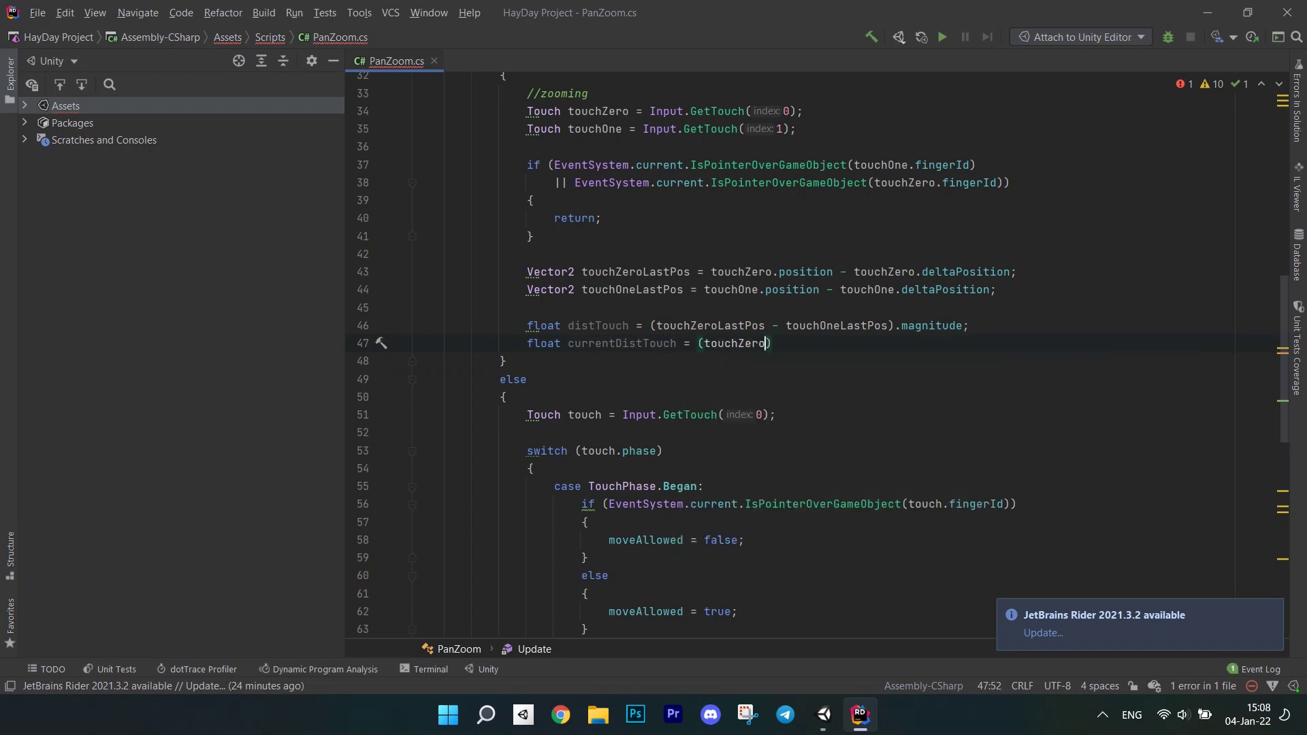
text(posi)
Step: Compute currentDistTouch as the magnitude of touchZero minus touchOne positions
key(Tab)
text(touchOne.)
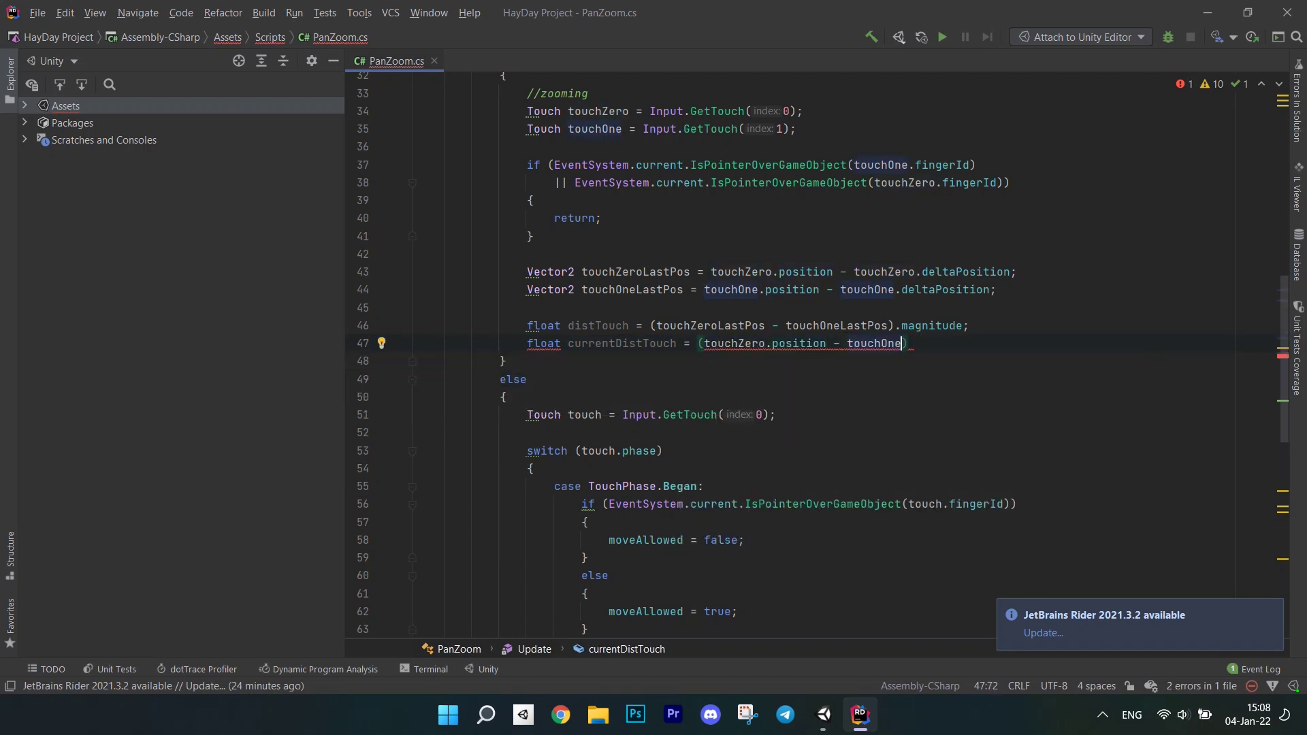
text(posi)
key(Tab)
text(.mag)
key(Tab)
text(;)
key(Return)
key(Return)
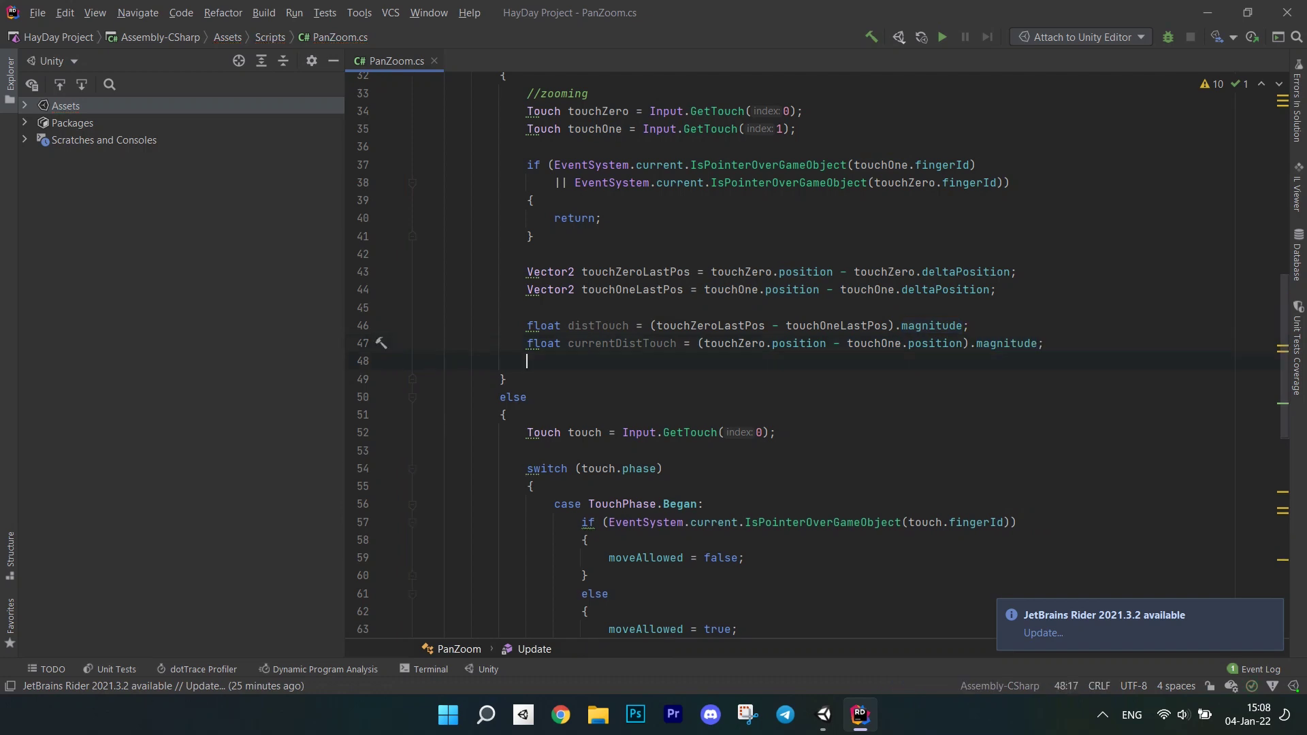
text(flo)
Step: Compute the float difference using currentDistTouch and call Zoom(difference * 0.01f)
key(Tab)
text(di)
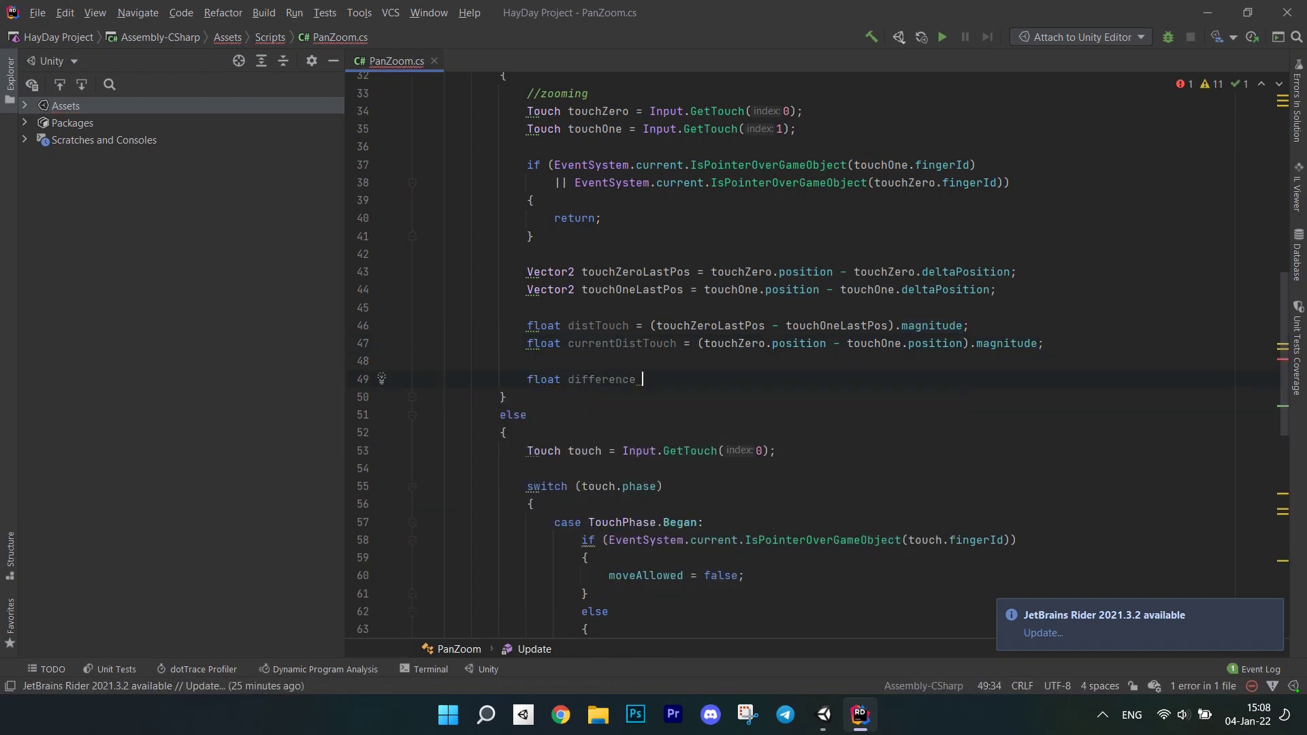
text(= cur)
key(Tab)
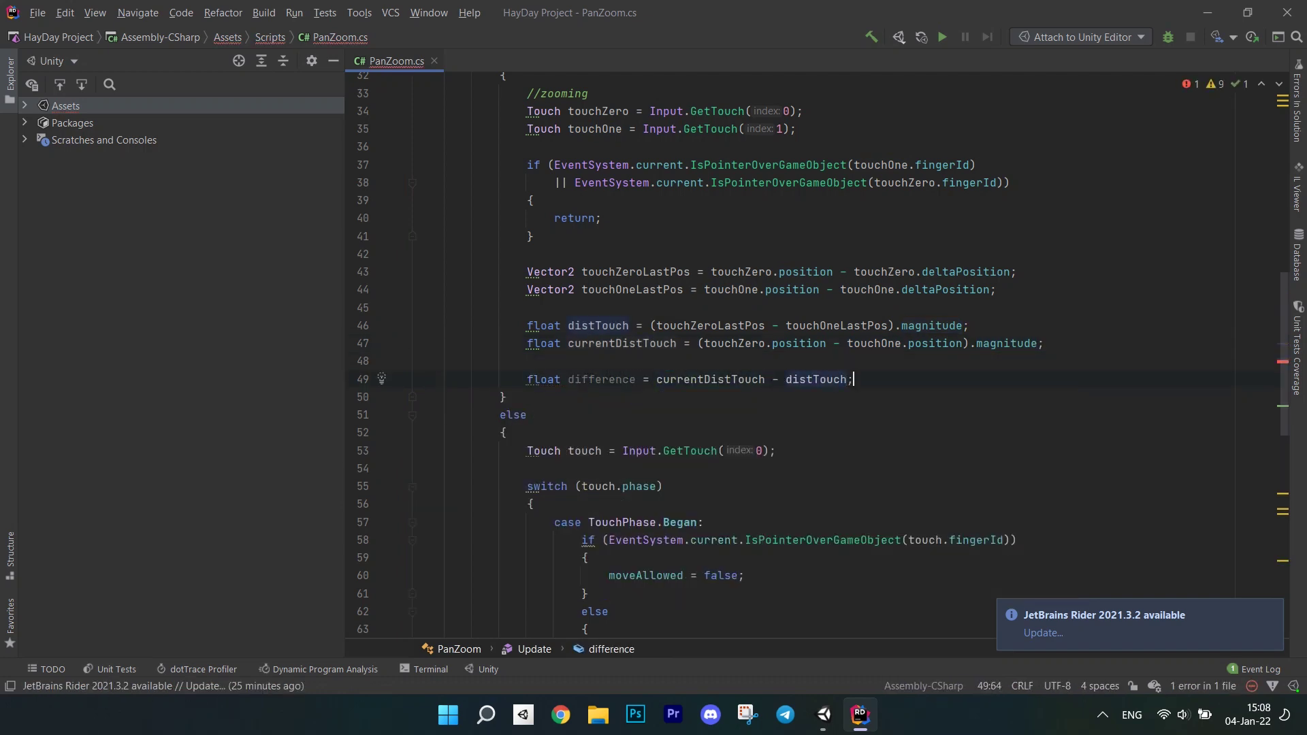
key(Return)
key(Return)
text(Zoom)
key(Tab)
text(dif)
key(Tab)
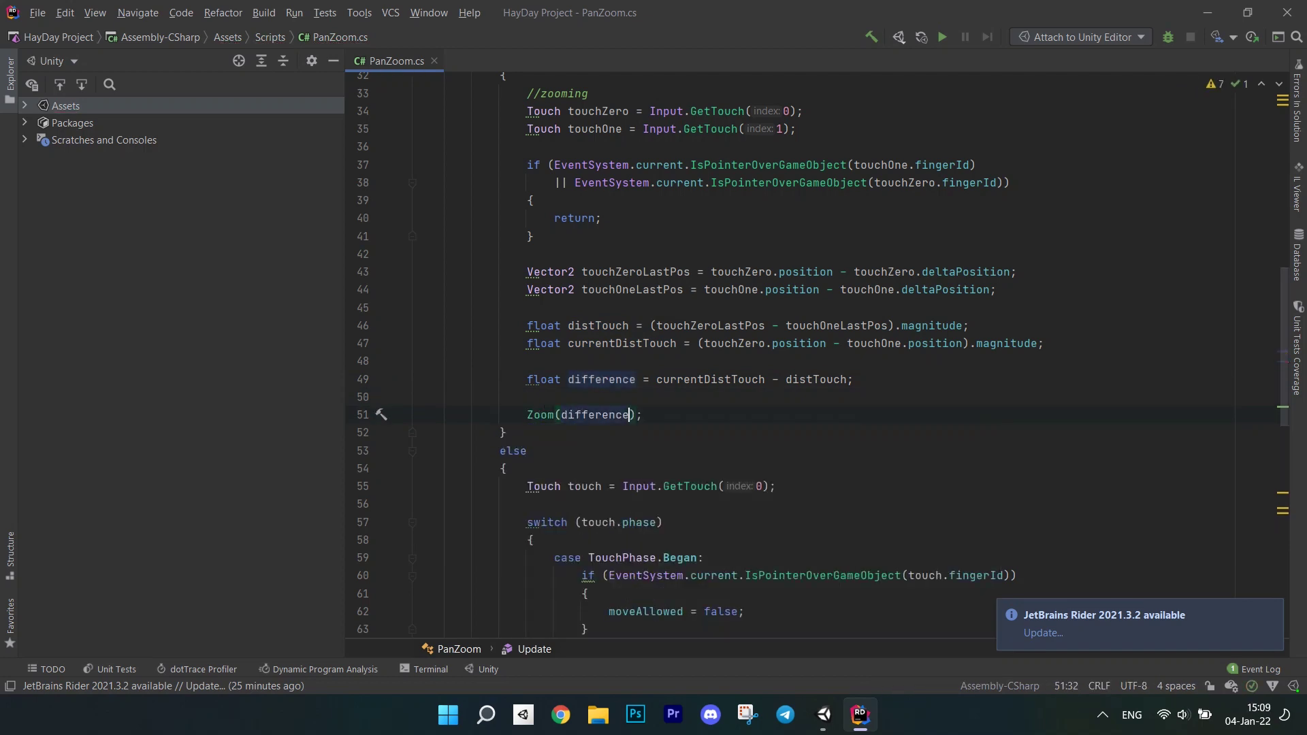
text(* 0.01)
text(f)
key(End)
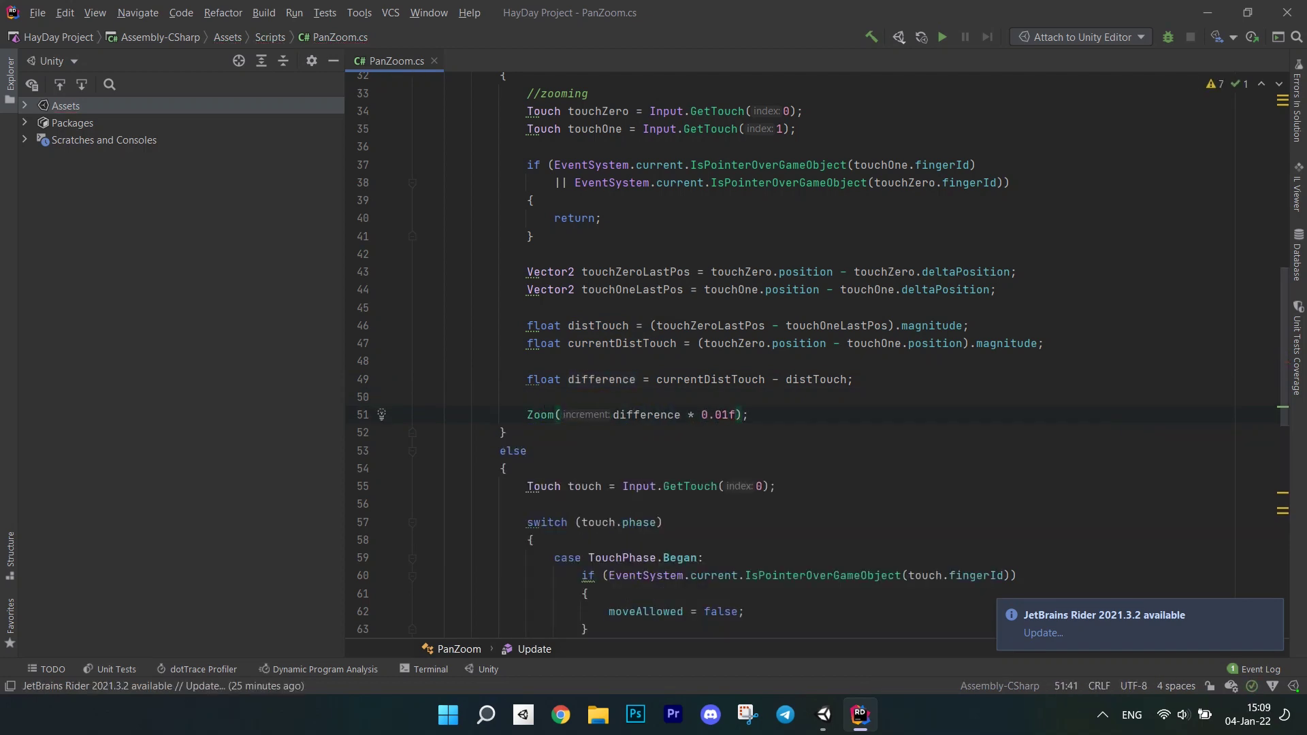
key(alt+Tab)
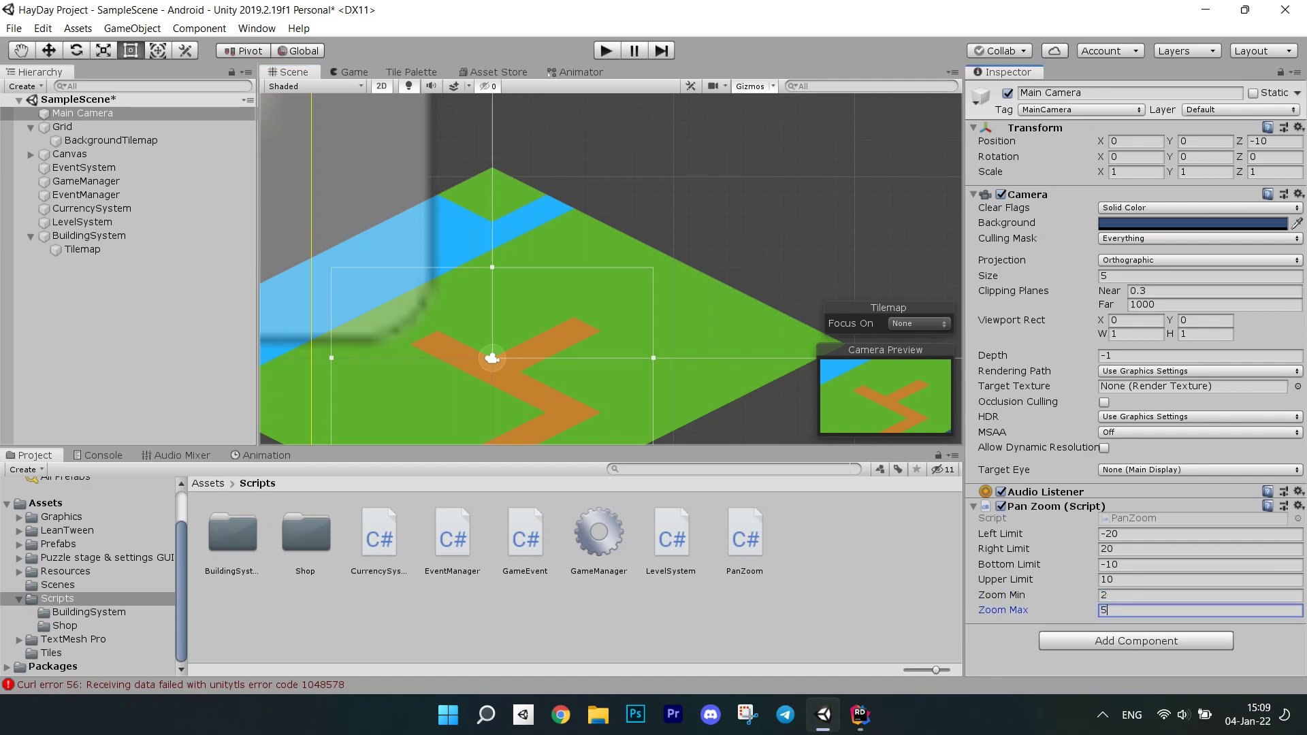
Step: Set Pan Zoom's Zoom Max to 5, then run, stop and rerun Play mode
click(1200, 275)
key(ctrl+p)
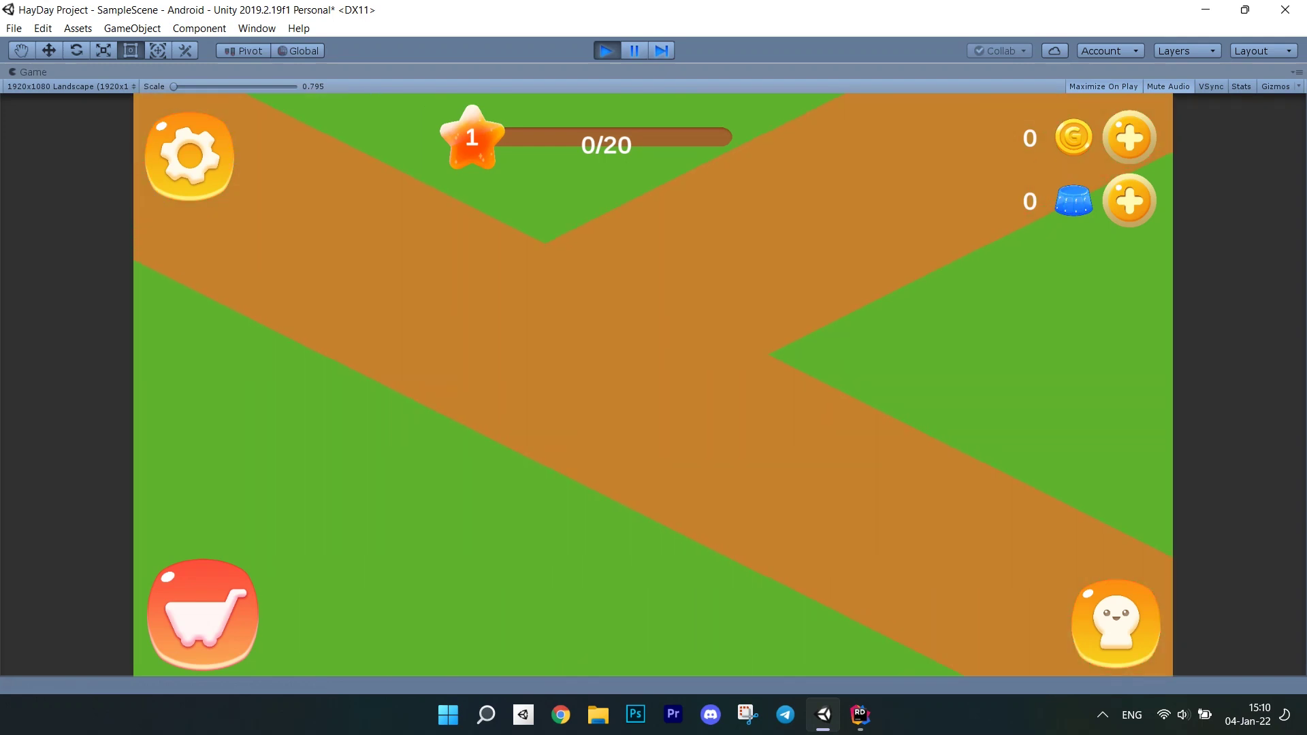
click(605, 50)
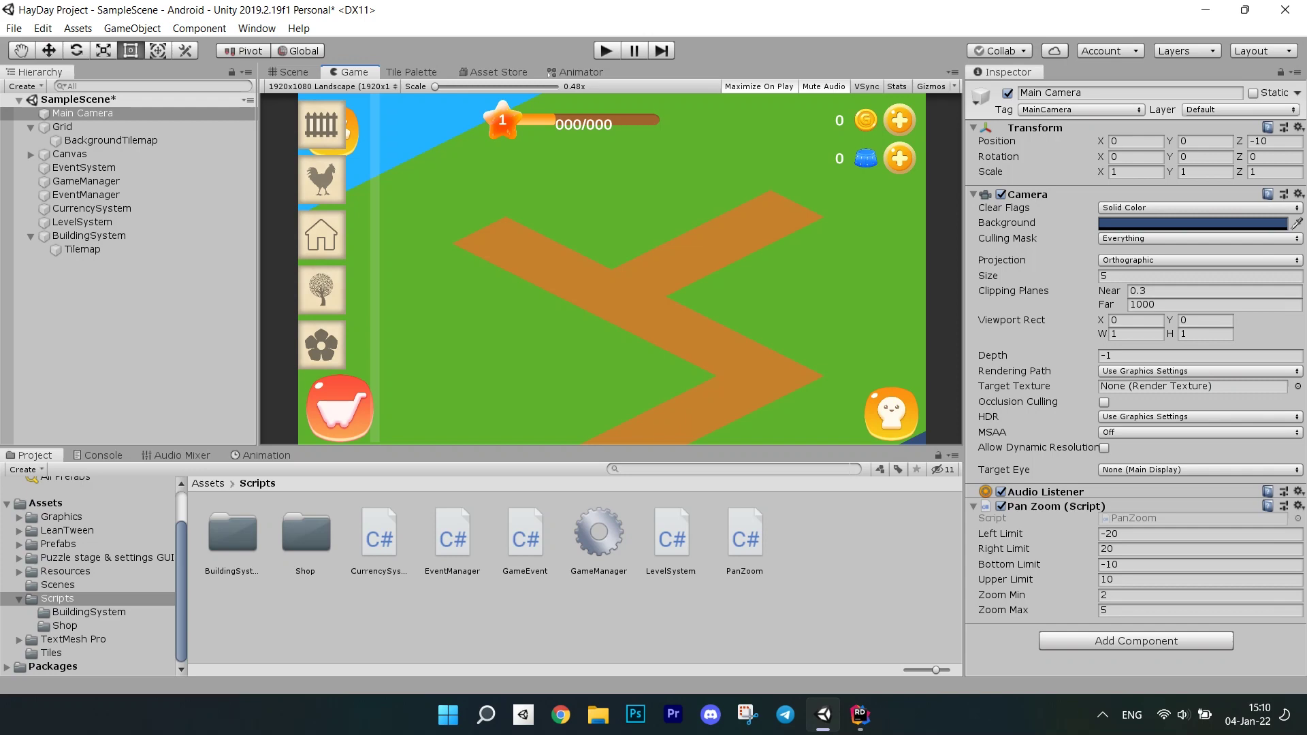
click(603, 50)
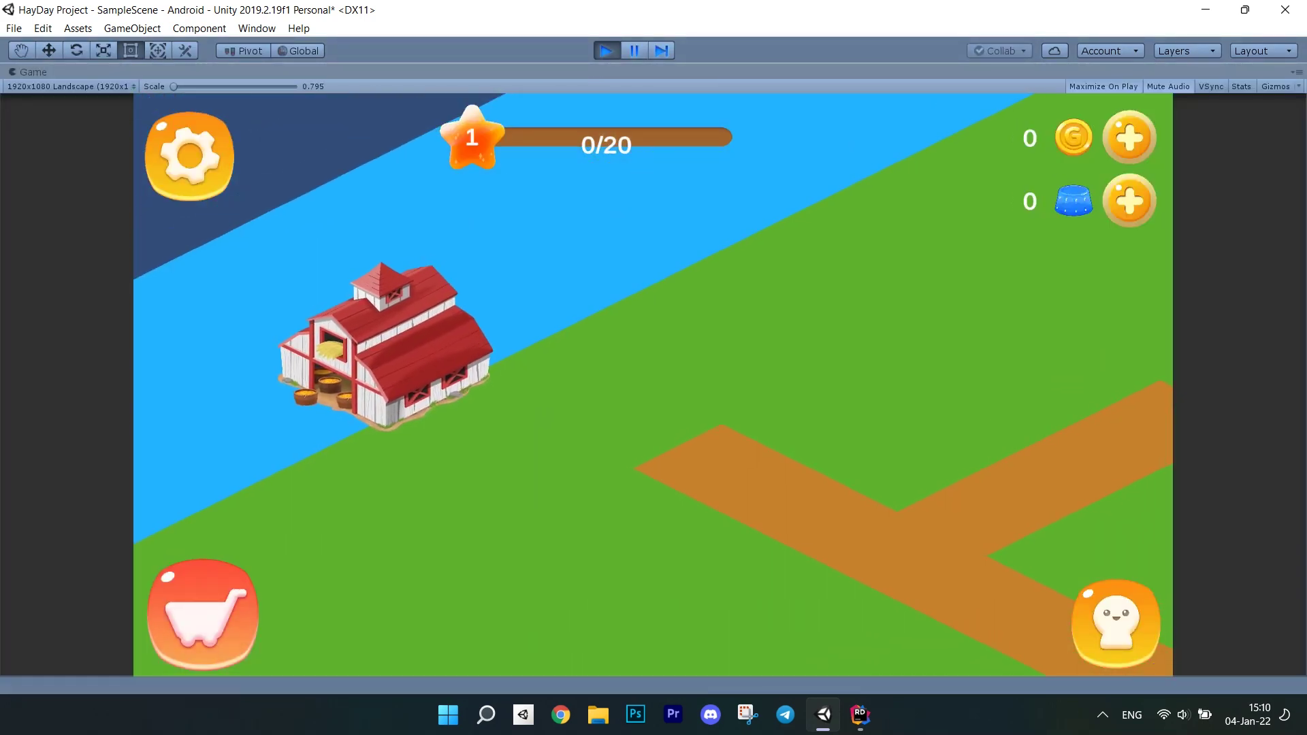
Step: Drag the Game view to pan the farm toward the path
drag(817, 410, 552, 245)
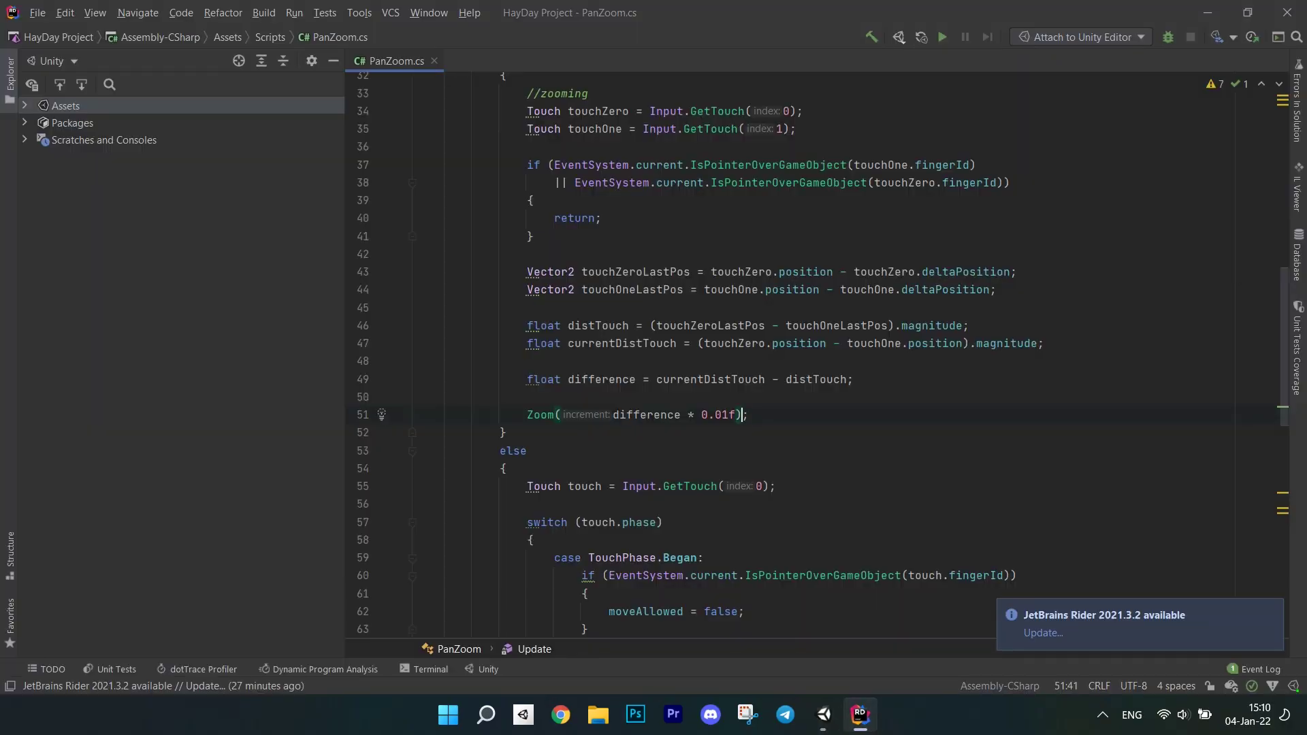
scroll(714, 357, up, 9)
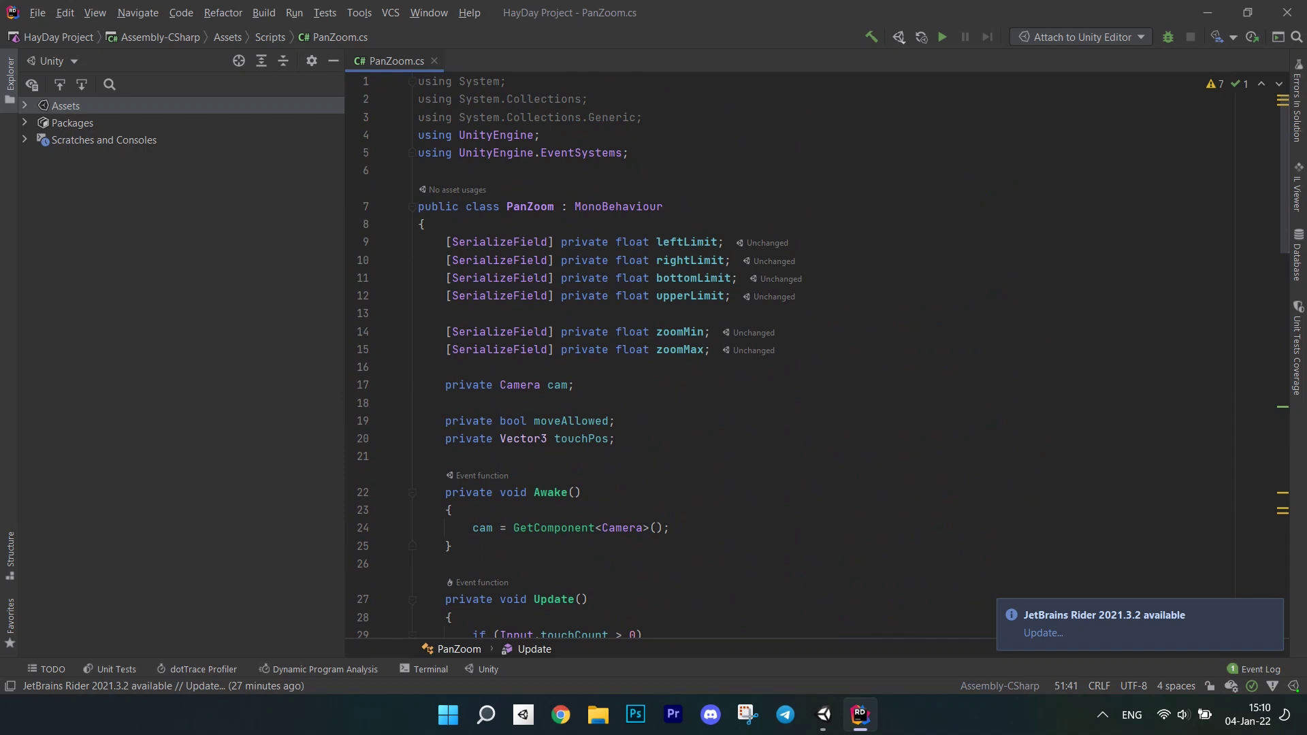
Step: Add static PanZoom current set in Awake, plus objectToFollow, objectBounds and prevPos fields
key(Return)
key(Return)
text(pu)
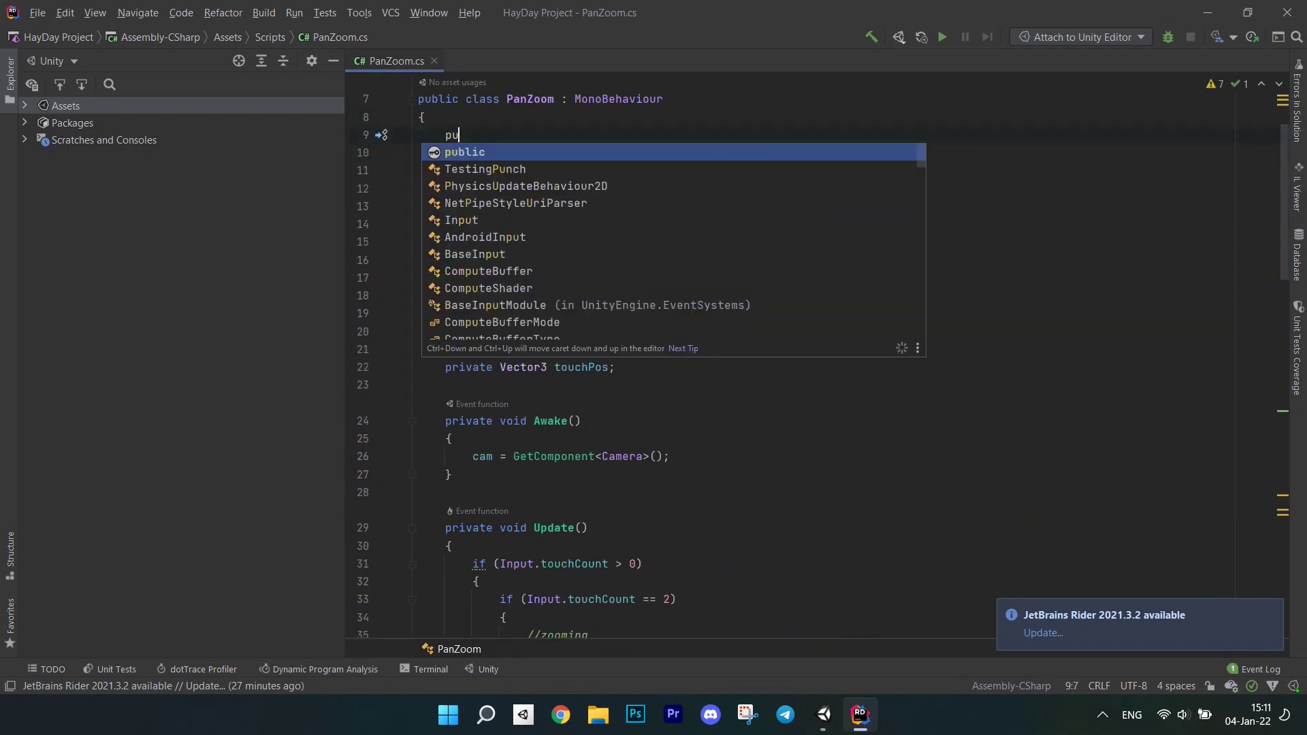
text(blic static PanZoom current;)
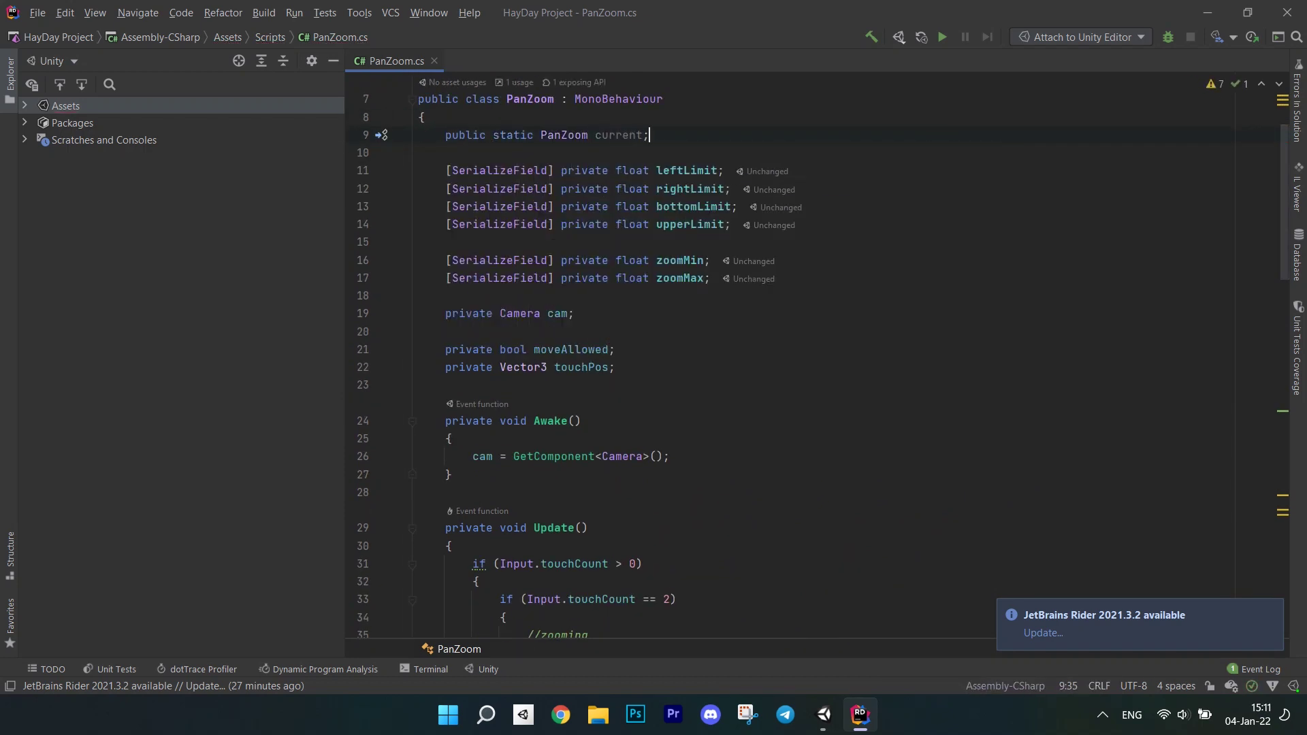
scroll(716, 358, down, 3)
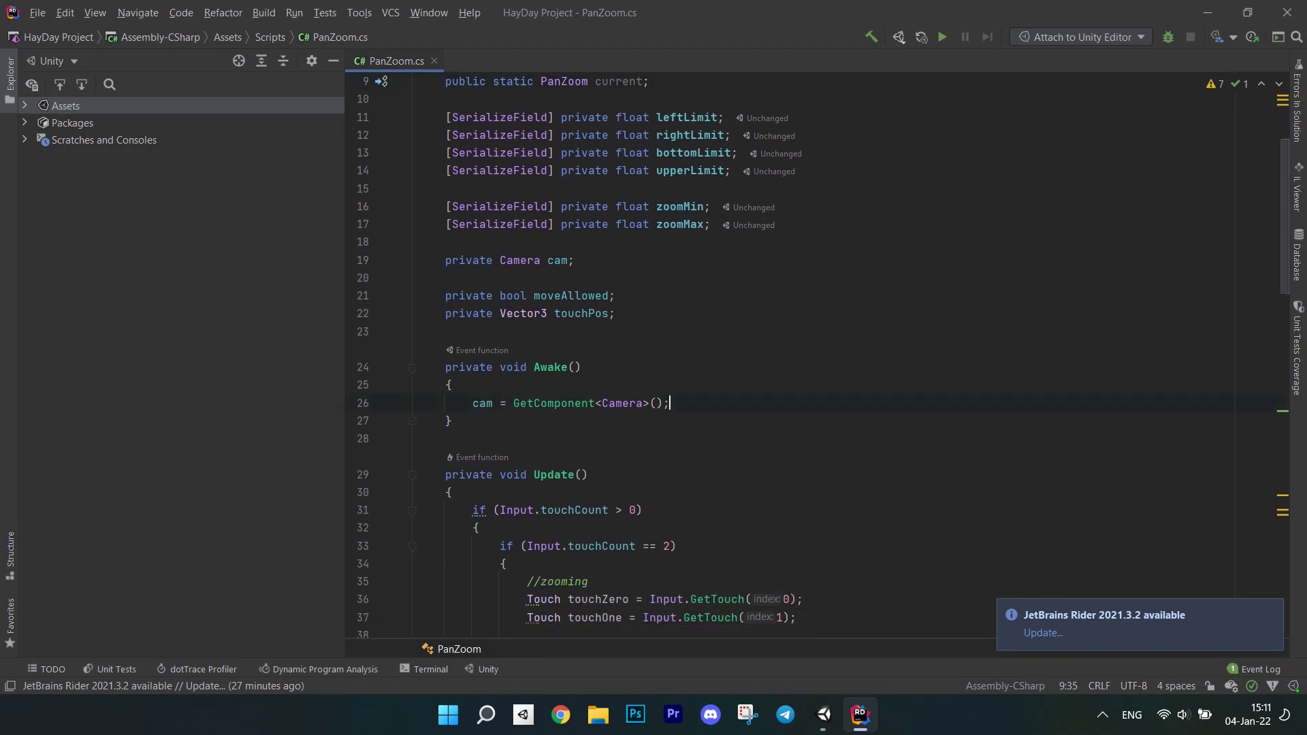
key(Return)
text(current = this)
key(Return)
key(Return)
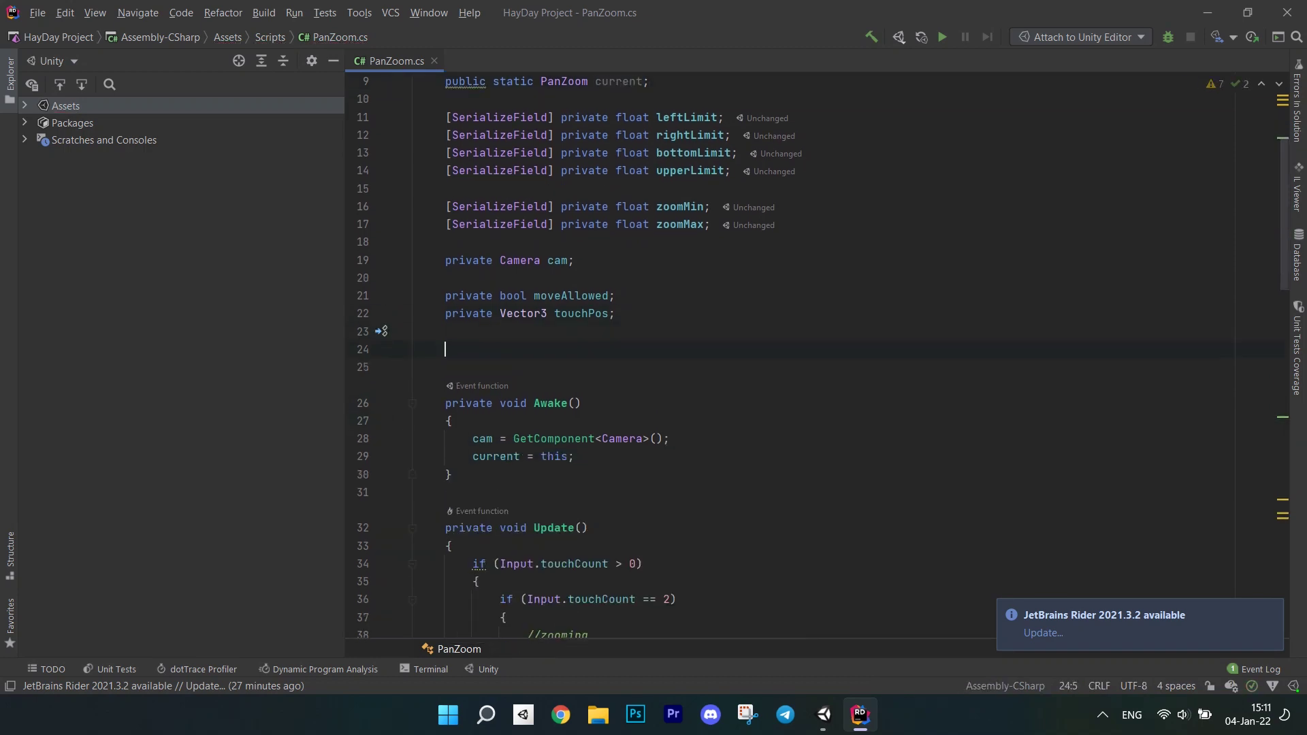
text(private Transform object)
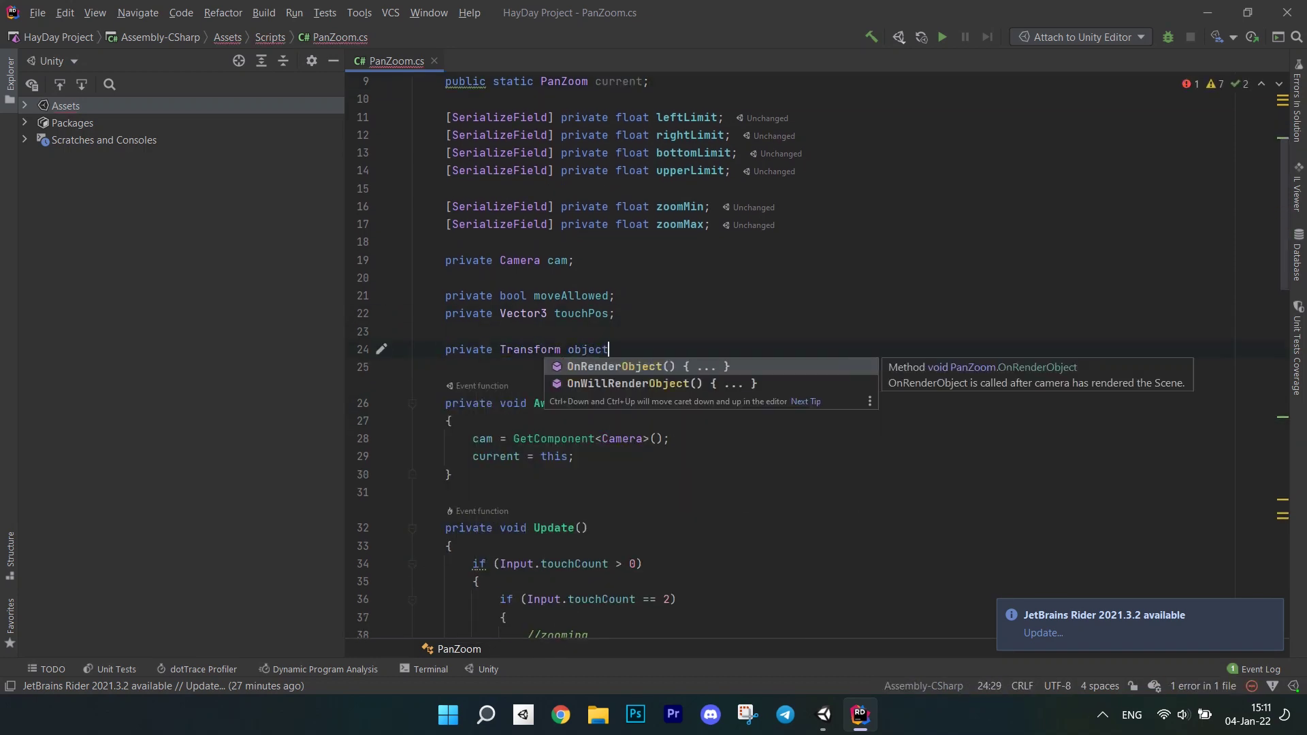
text(ToFollow;)
key(Return)
text(private Bo)
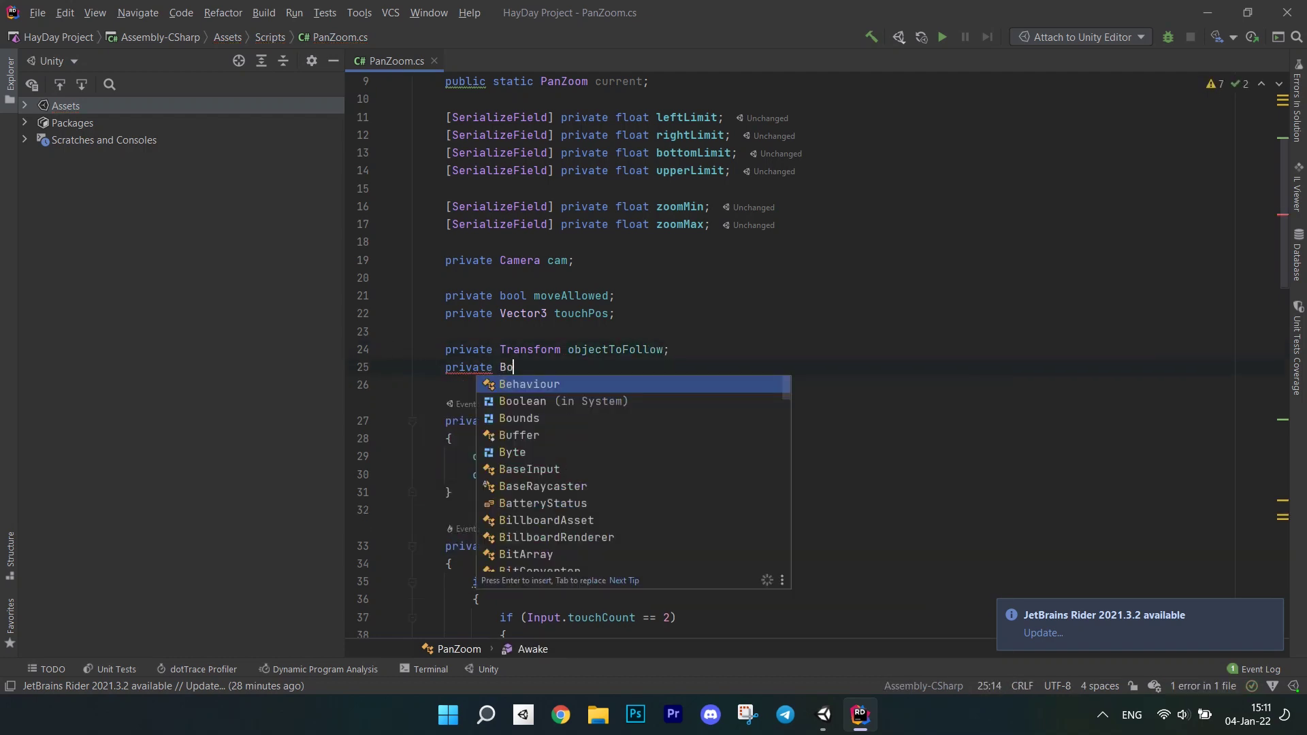
text(unds objectBou)
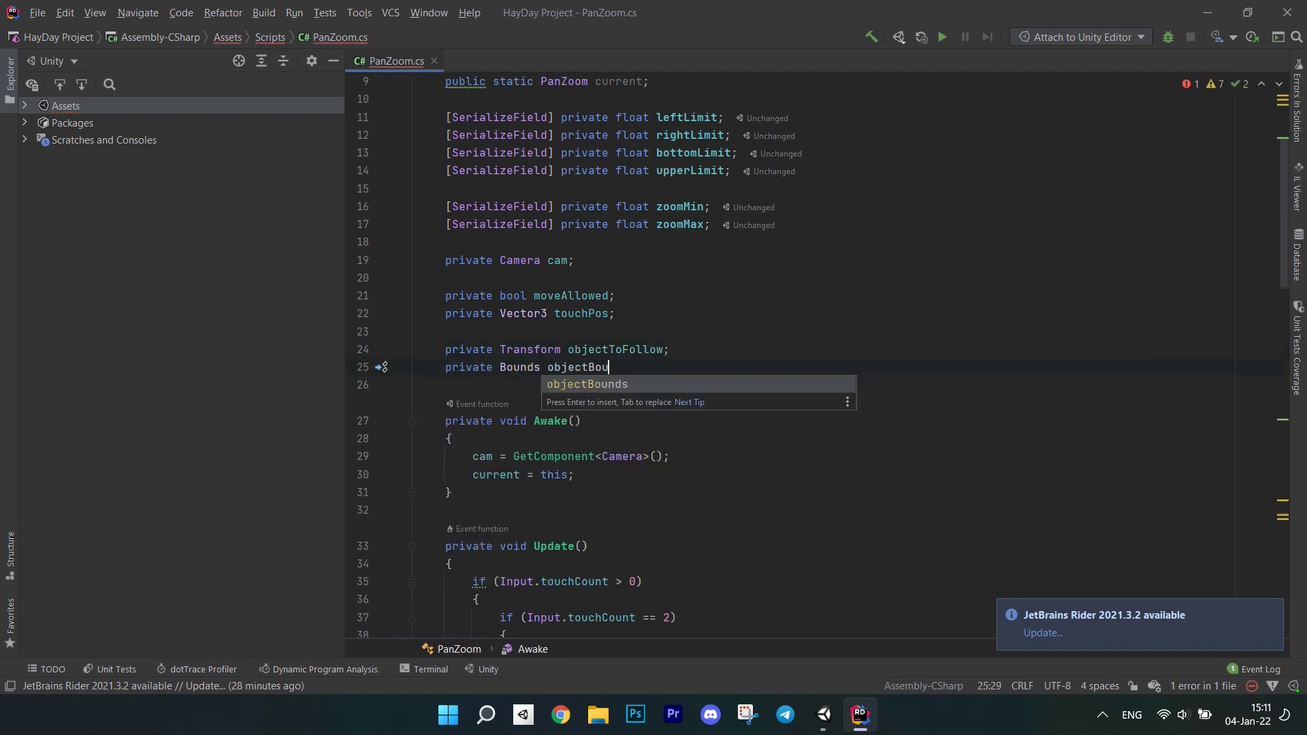
text(nds;)
key(Return)
text(private Vector3 )
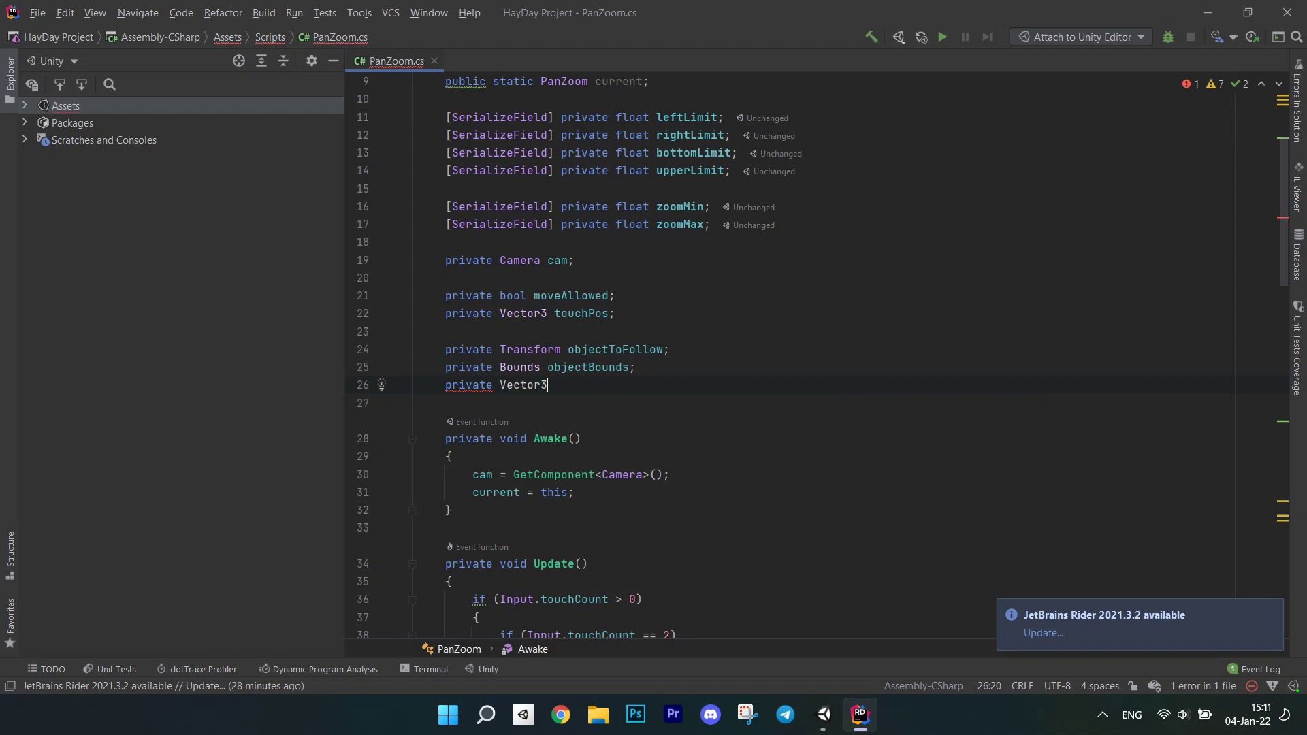
text(prevPos;)
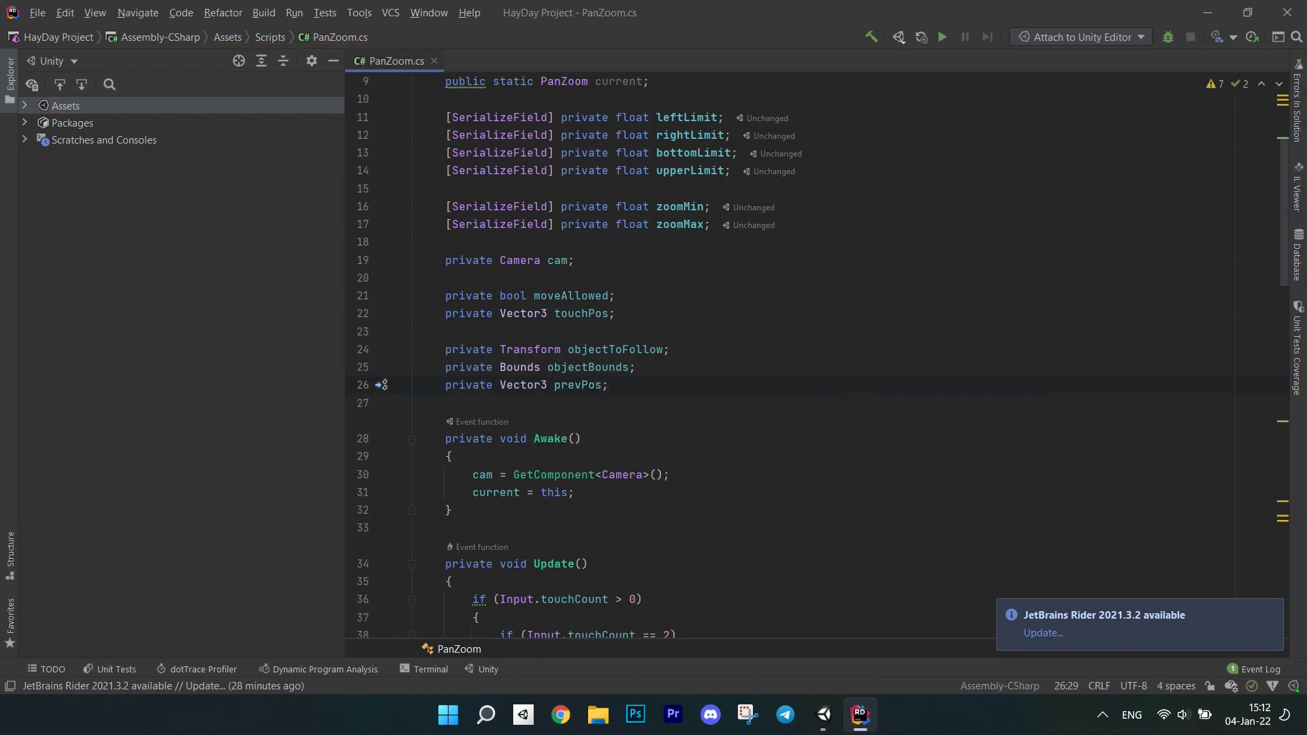
scroll(817, 409, down, 4)
scroll(817, 409, down, 4)
scroll(817, 409, down, 2)
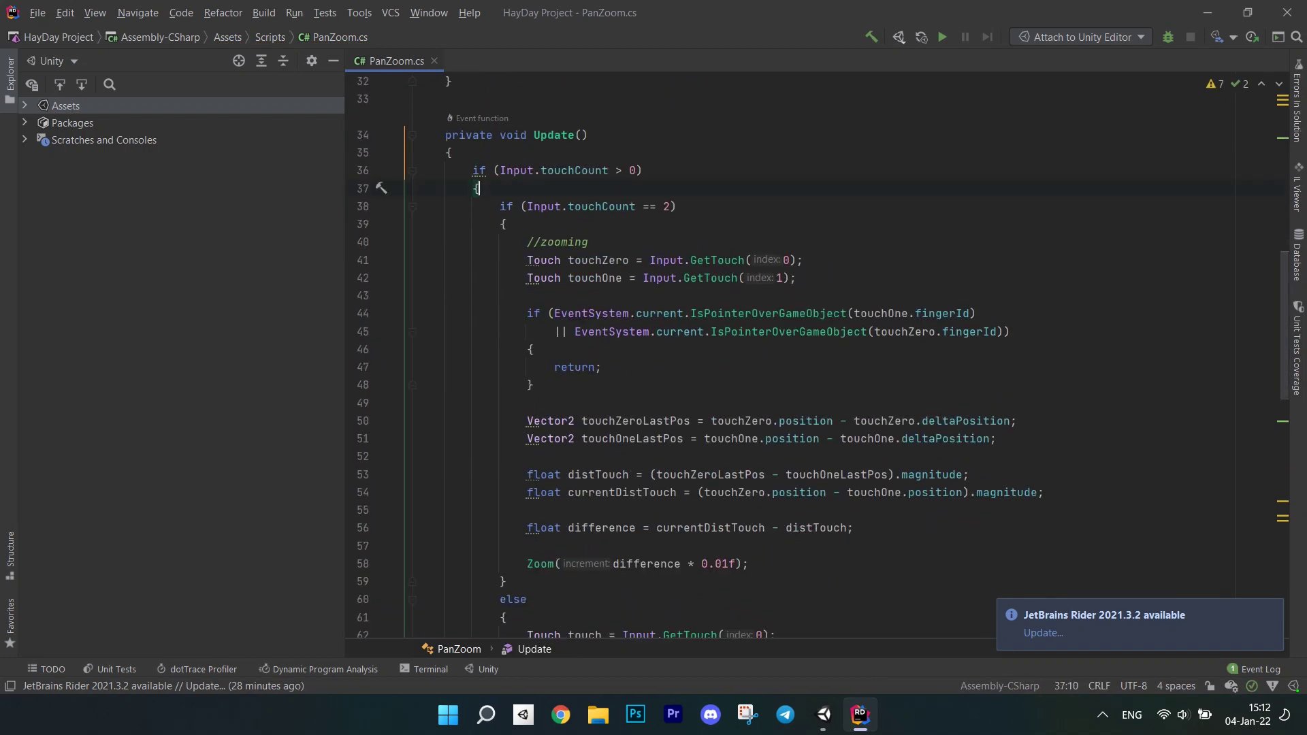
Step: Add an objectToFollow null check computing objPos with cam.WorldToViewportPoint
key(ctrl+minus)
key(Return)
key(Return)
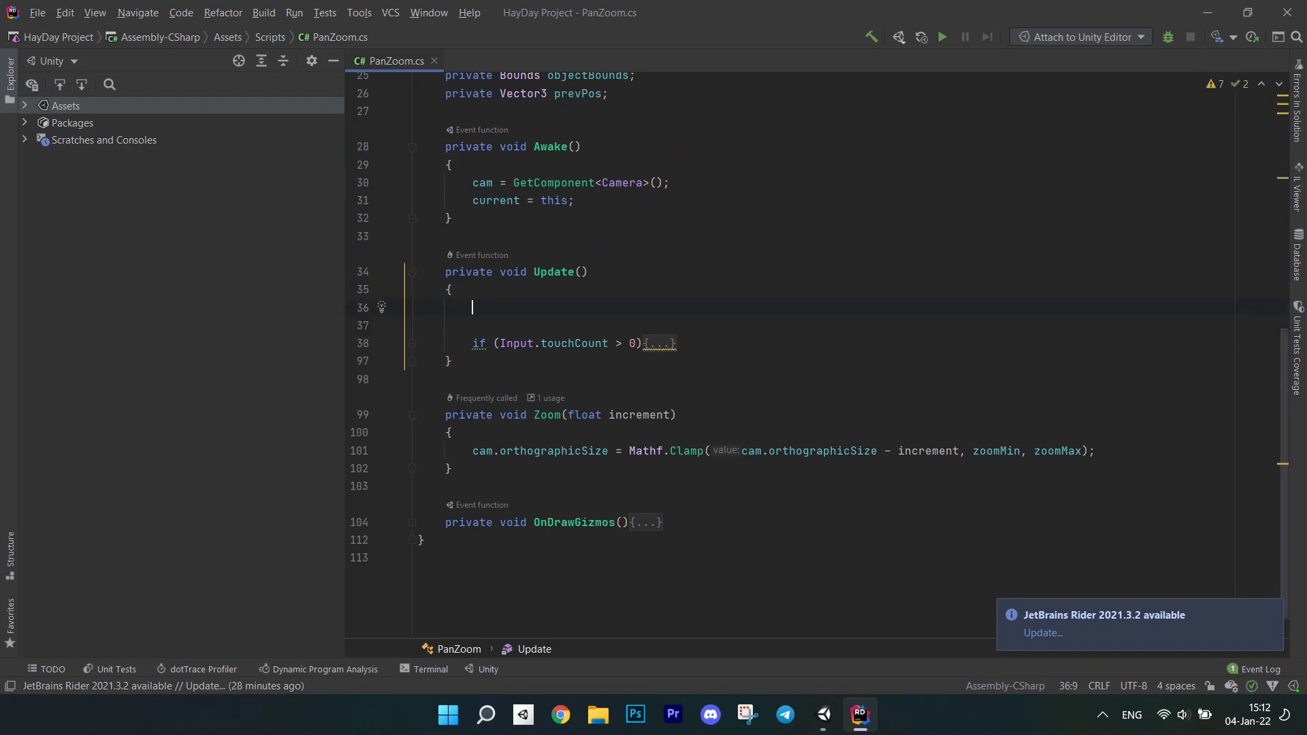
text(if(objectToFollow != null)
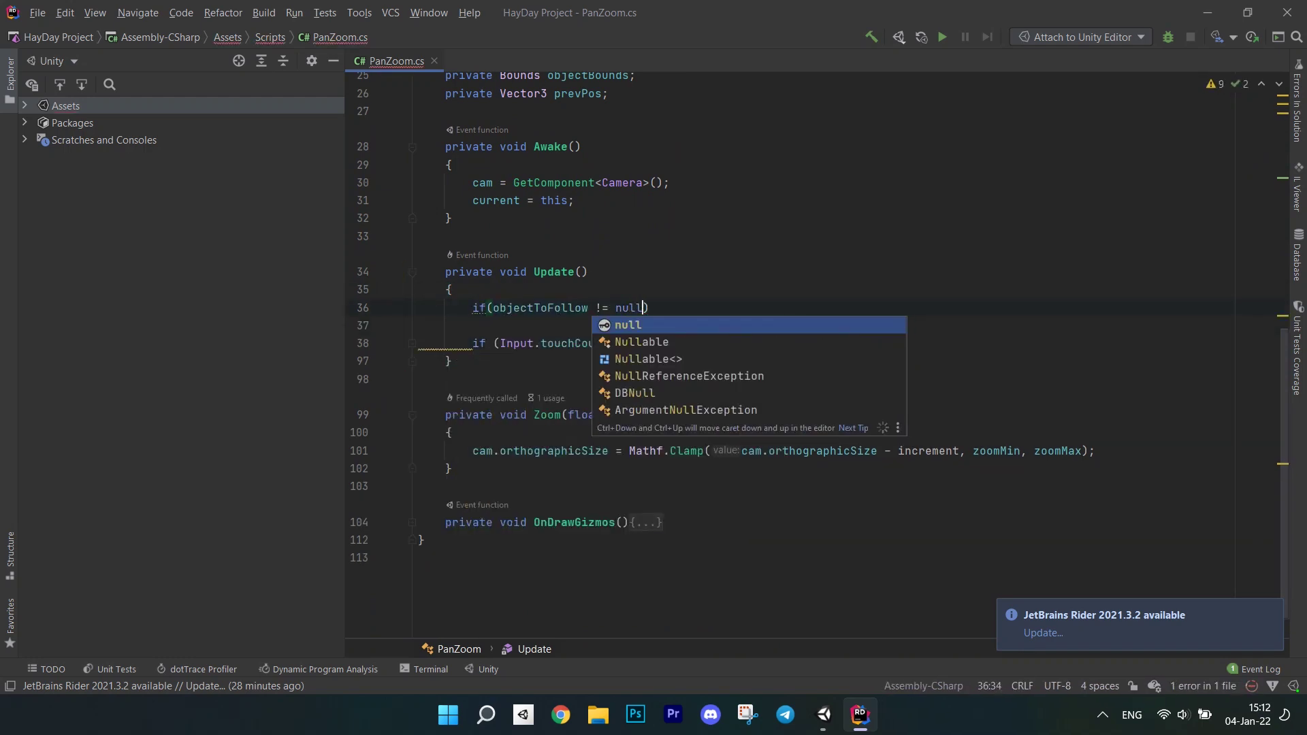
key(Return)
text({)
key(Return)
text(Vector3 obj)
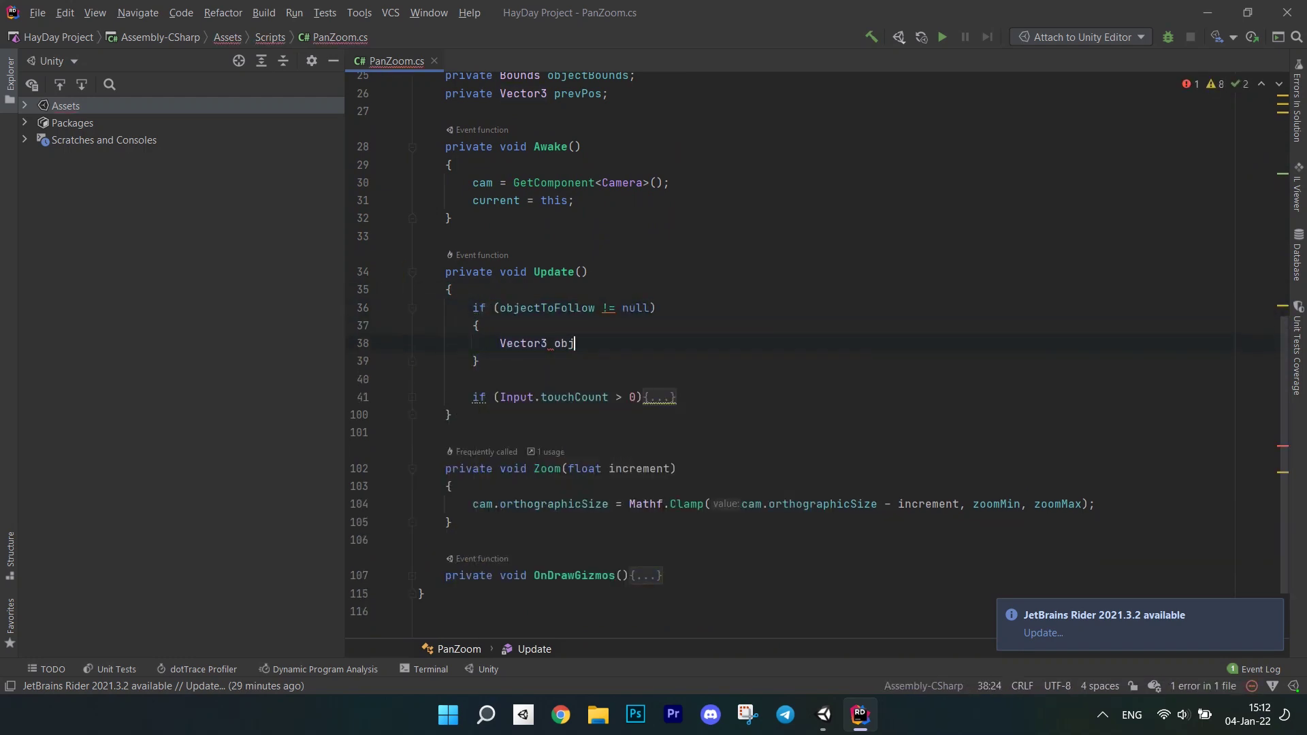
text(Pos = ca)
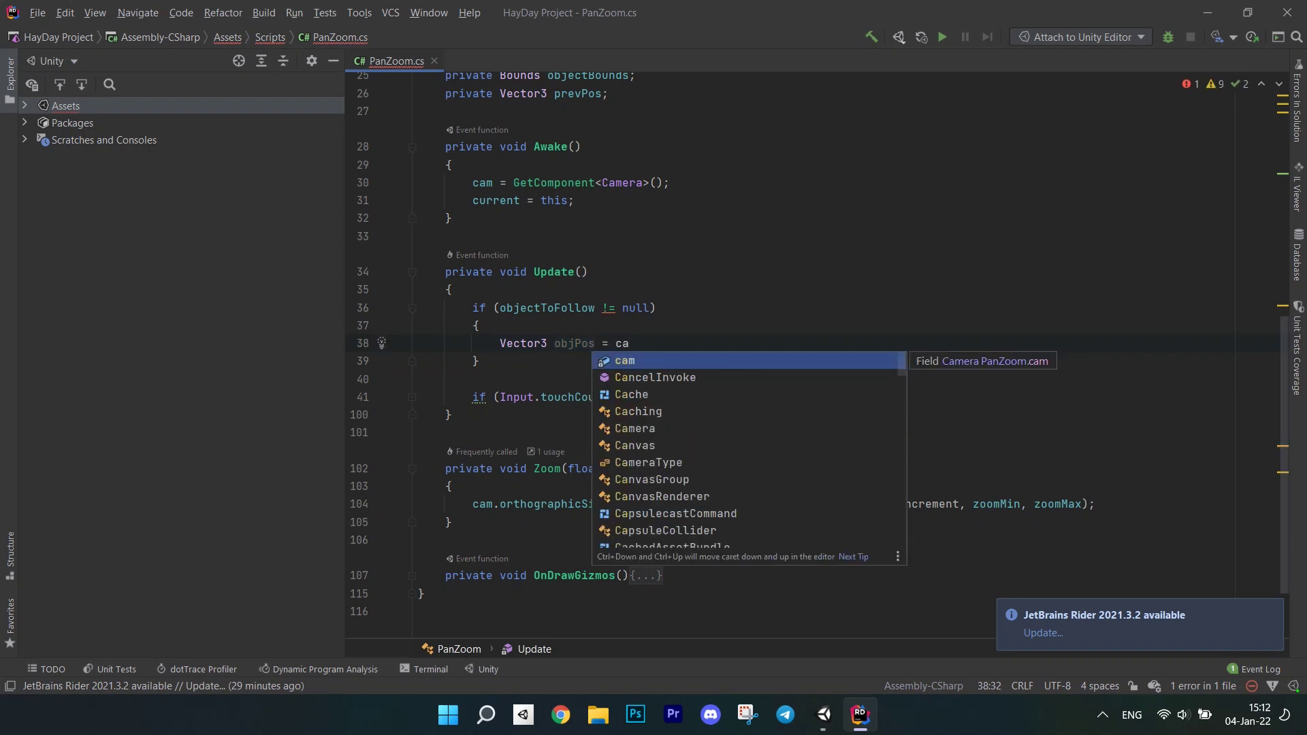
text(m.Wo)
key(Down)
key(Tab)
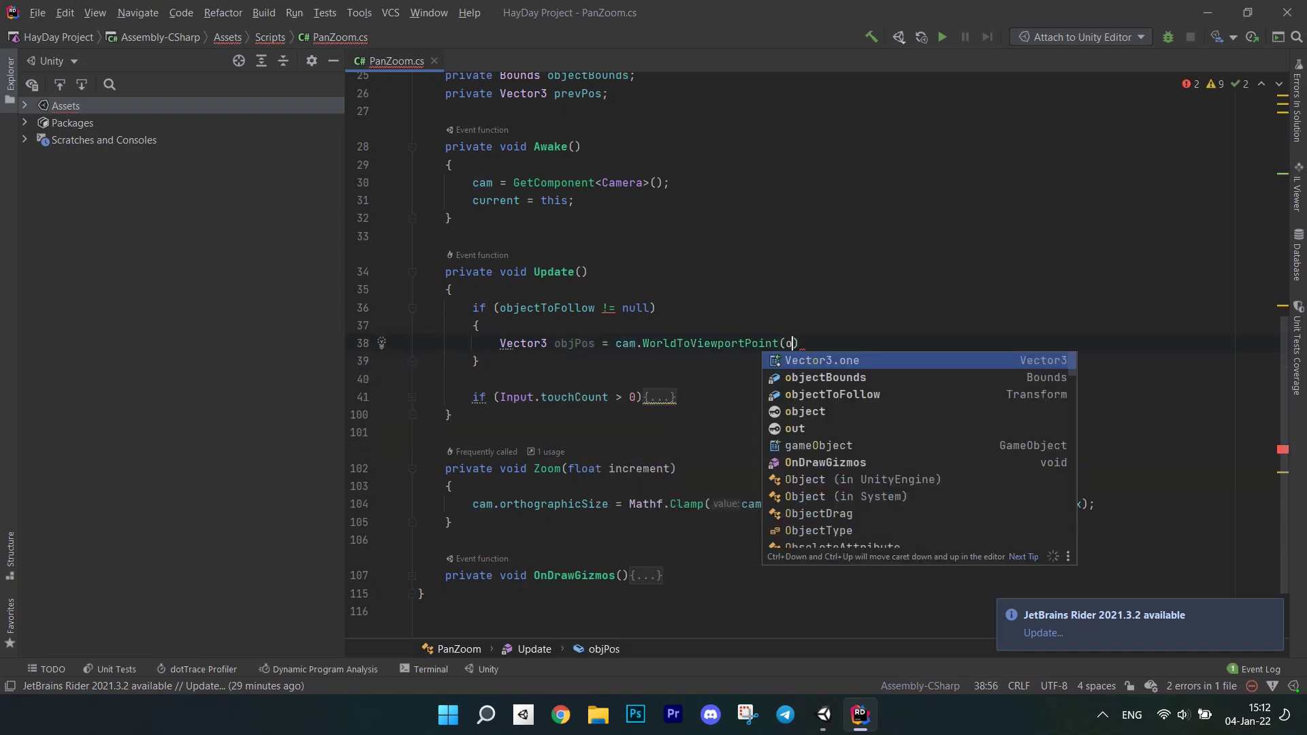
text(objectToFollow)
key(Tab)
text(.)
key(Tab)
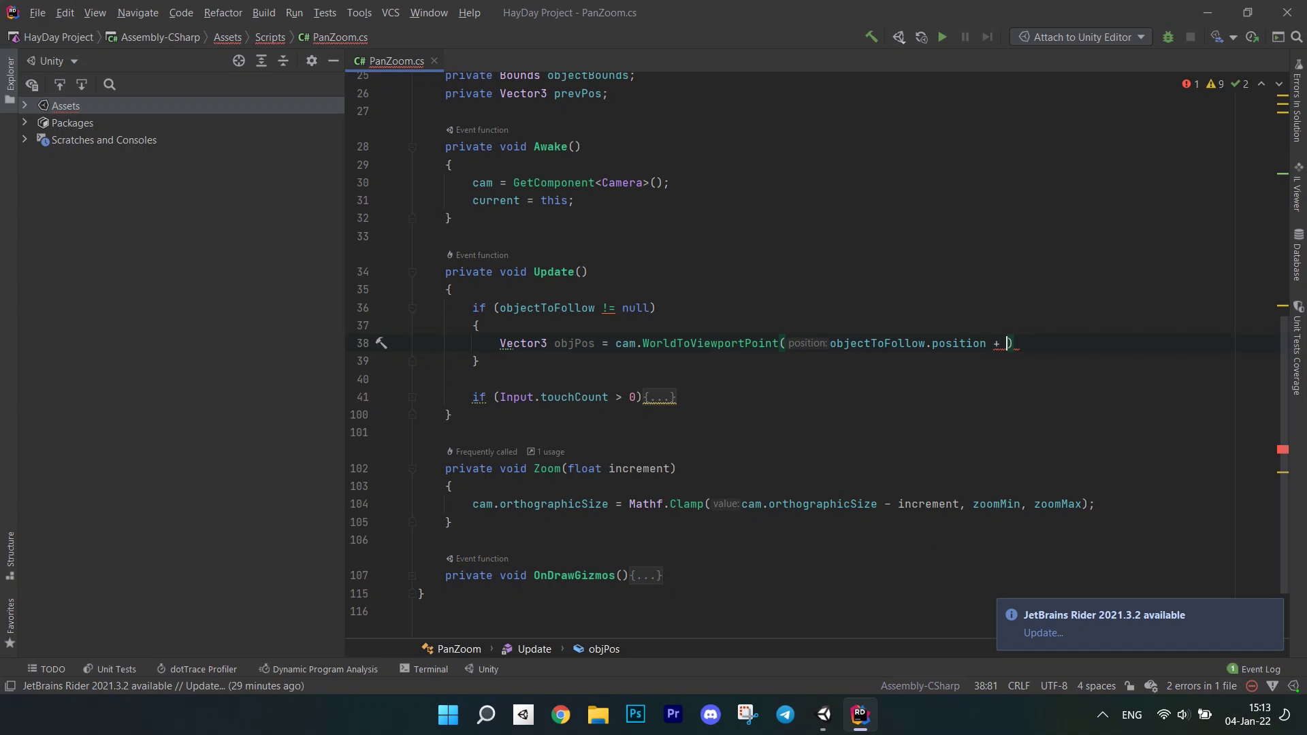
text(obj)
key(Tab)
text(.ma)
key(Tab)
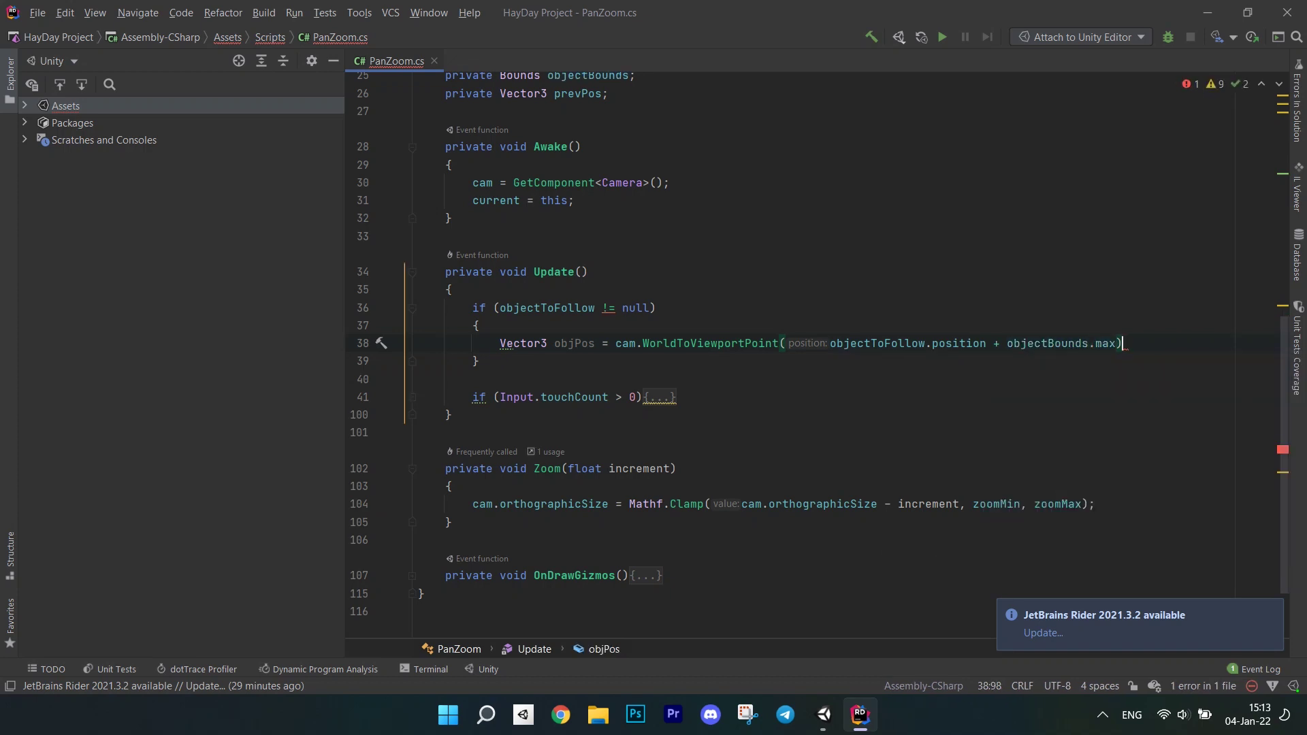
text(;)
key(Return)
text(if(obj)
Step: Test whether objPos.x or objPos.y is at least 0.7f or at most 0.3f
key(Tab)
text(.x >)
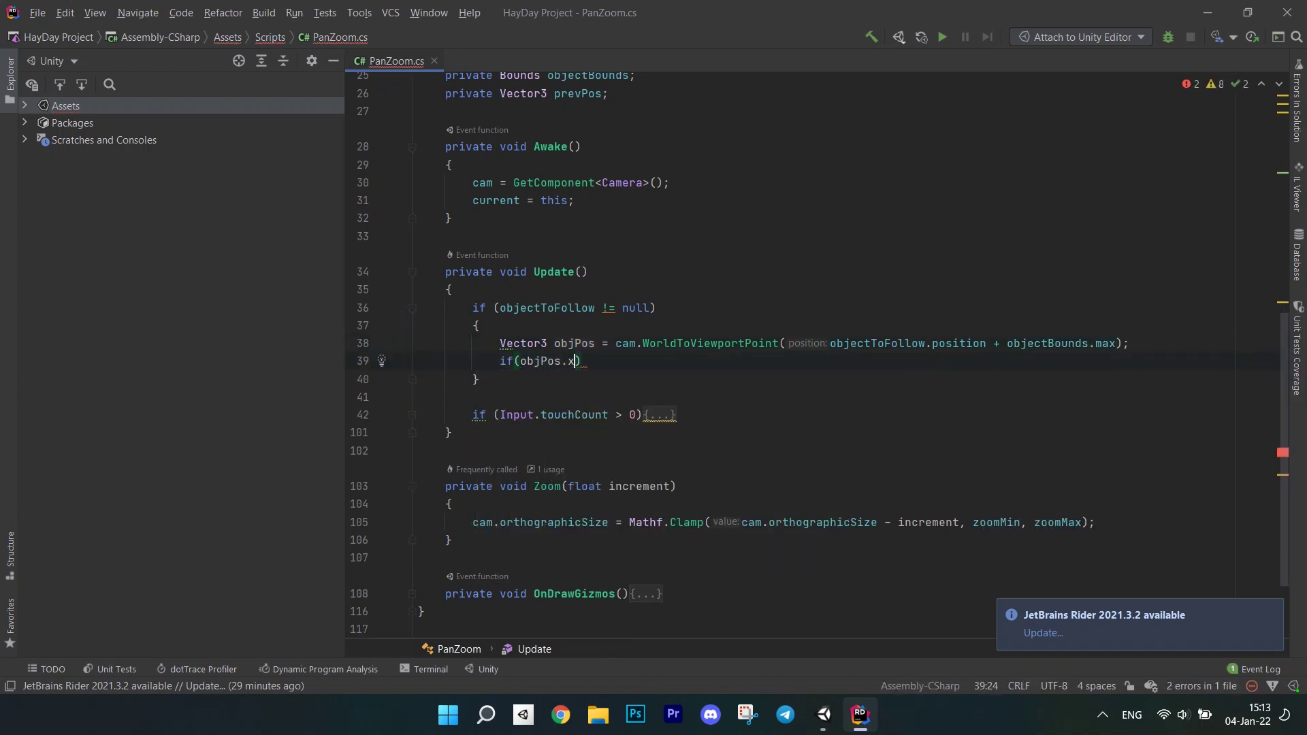
text(= 0.7f || )
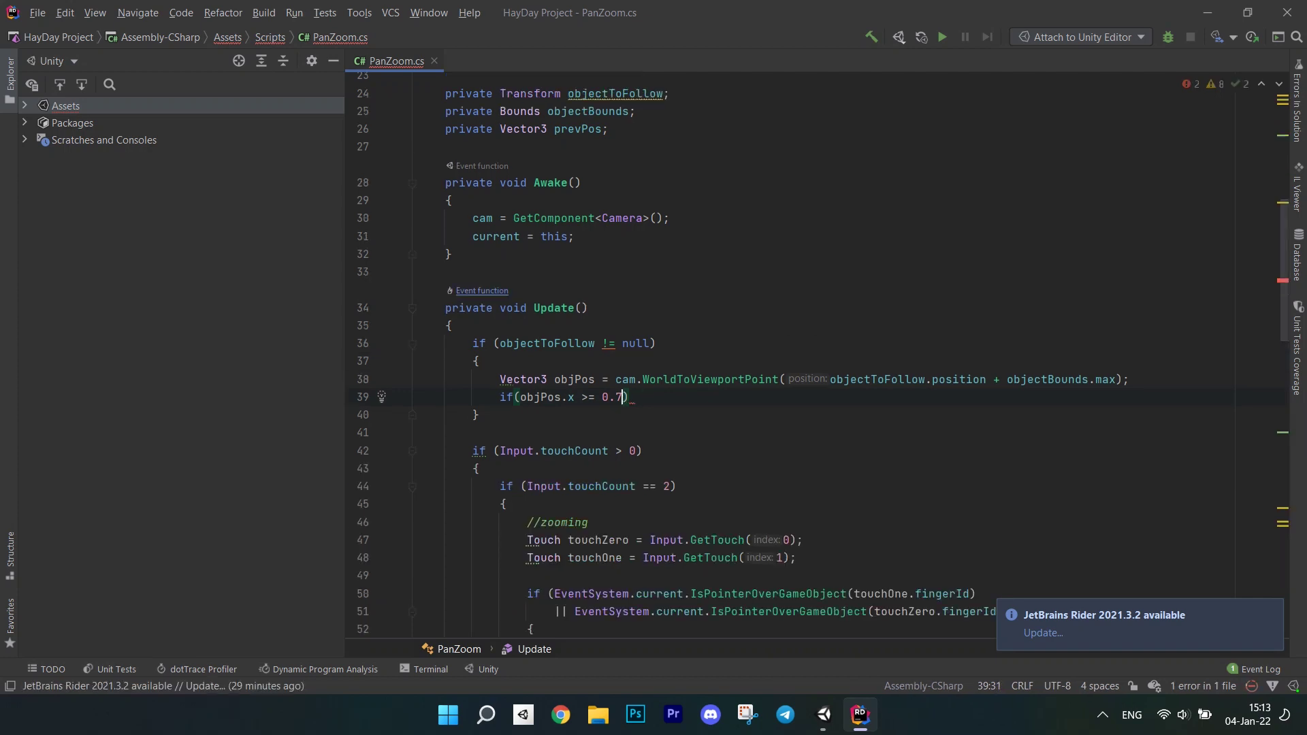
text(obj)
key(Tab)
text(.)
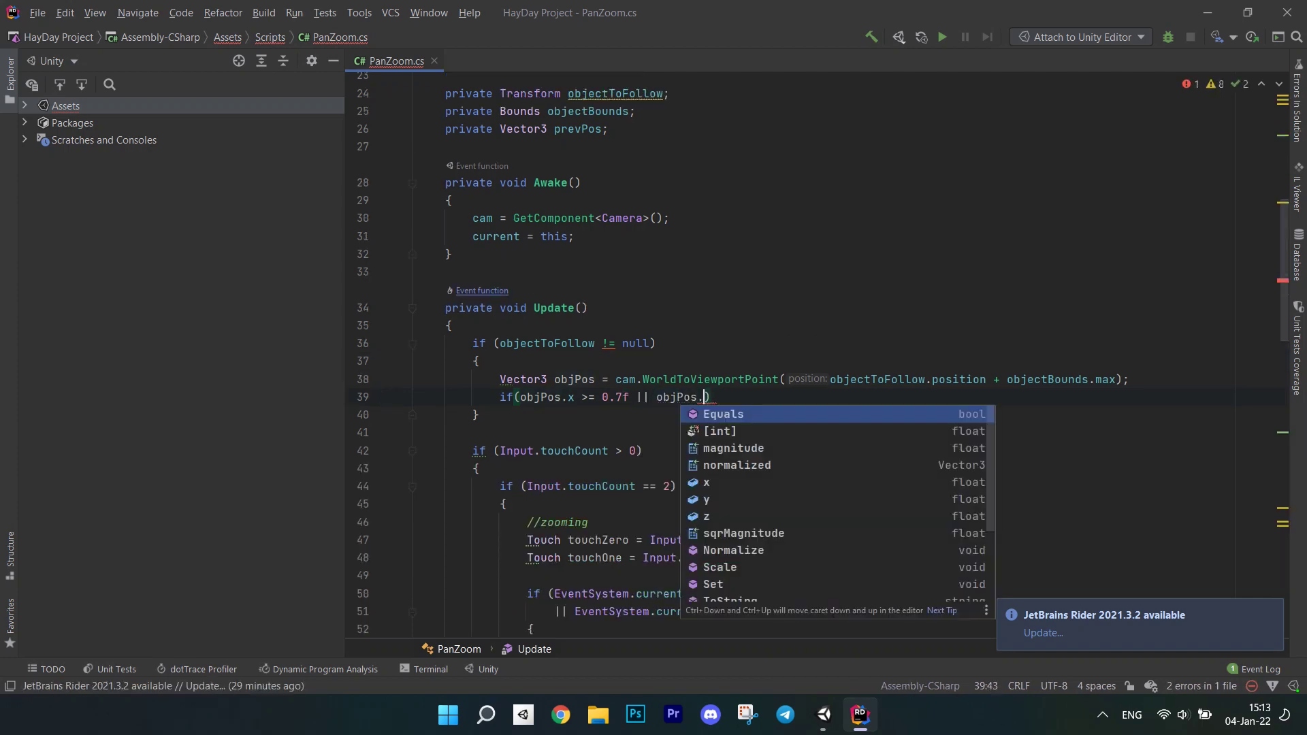
text(x <= 0.3f || )
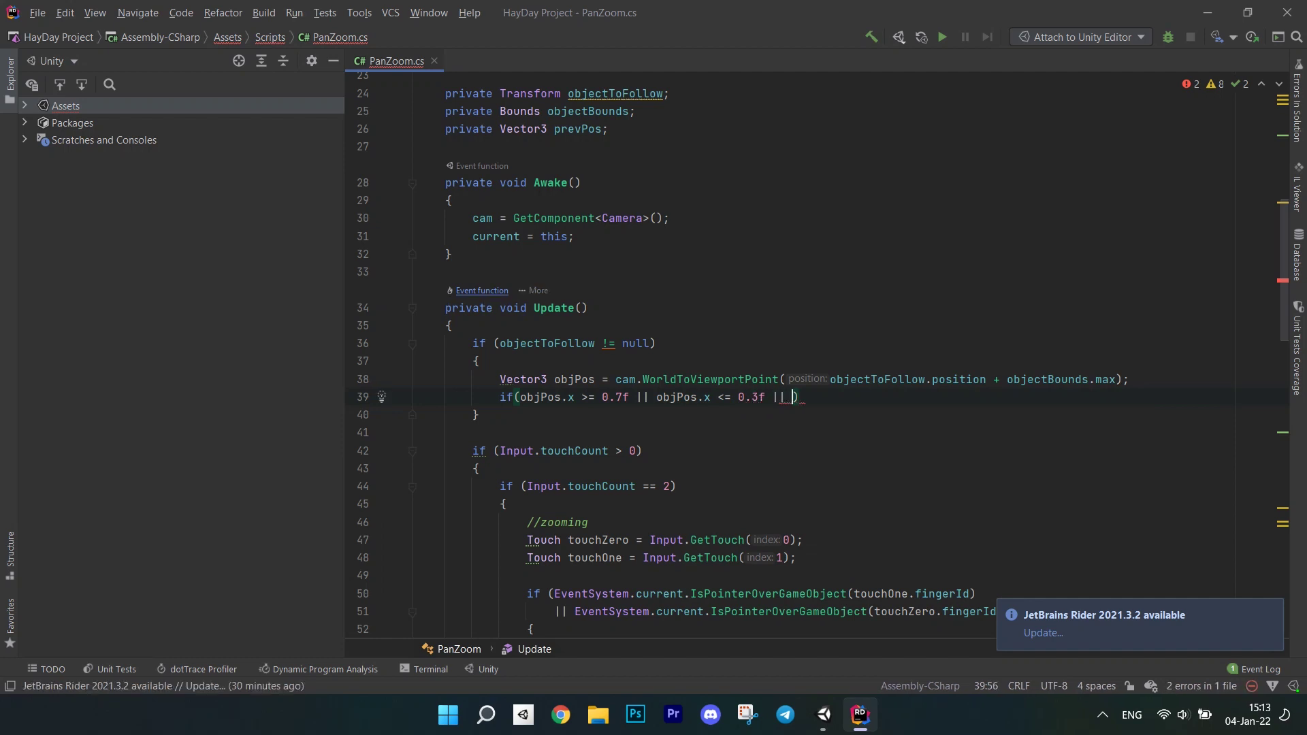
text(obj)
key(Tab)
text(.y)
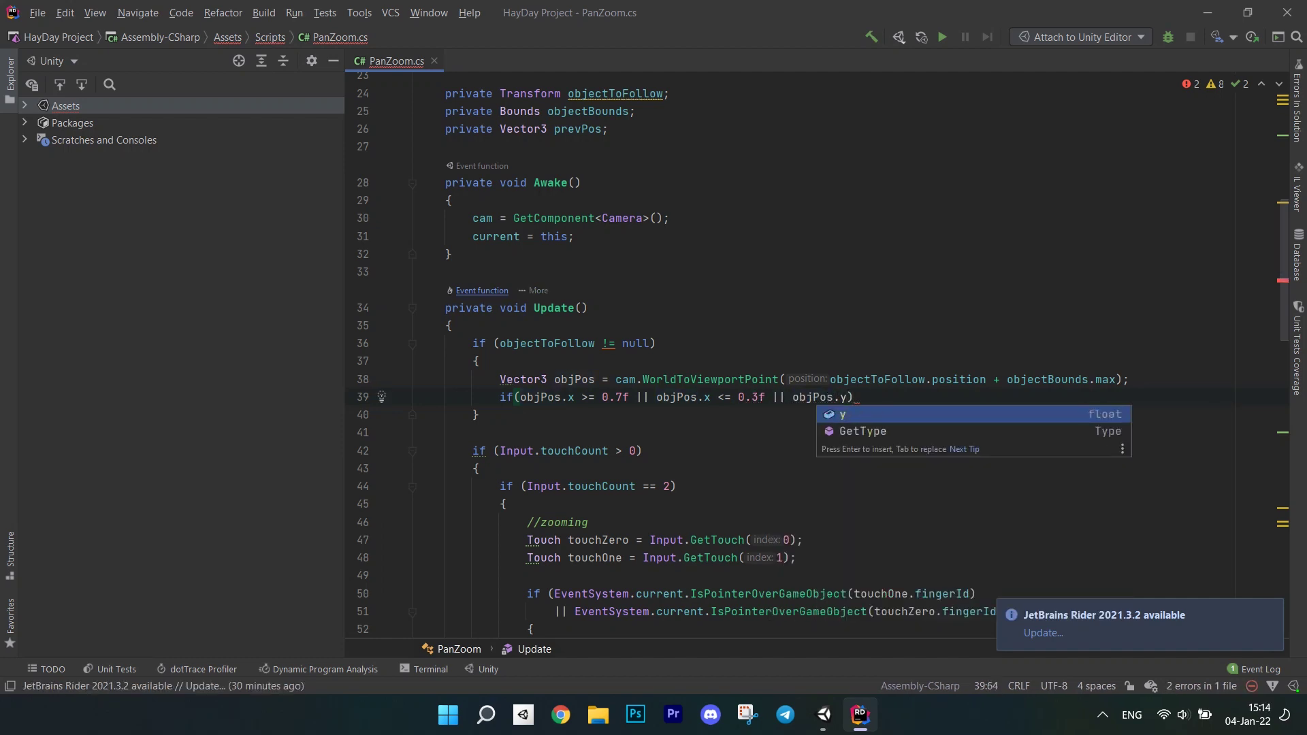
text(= 0.7f)
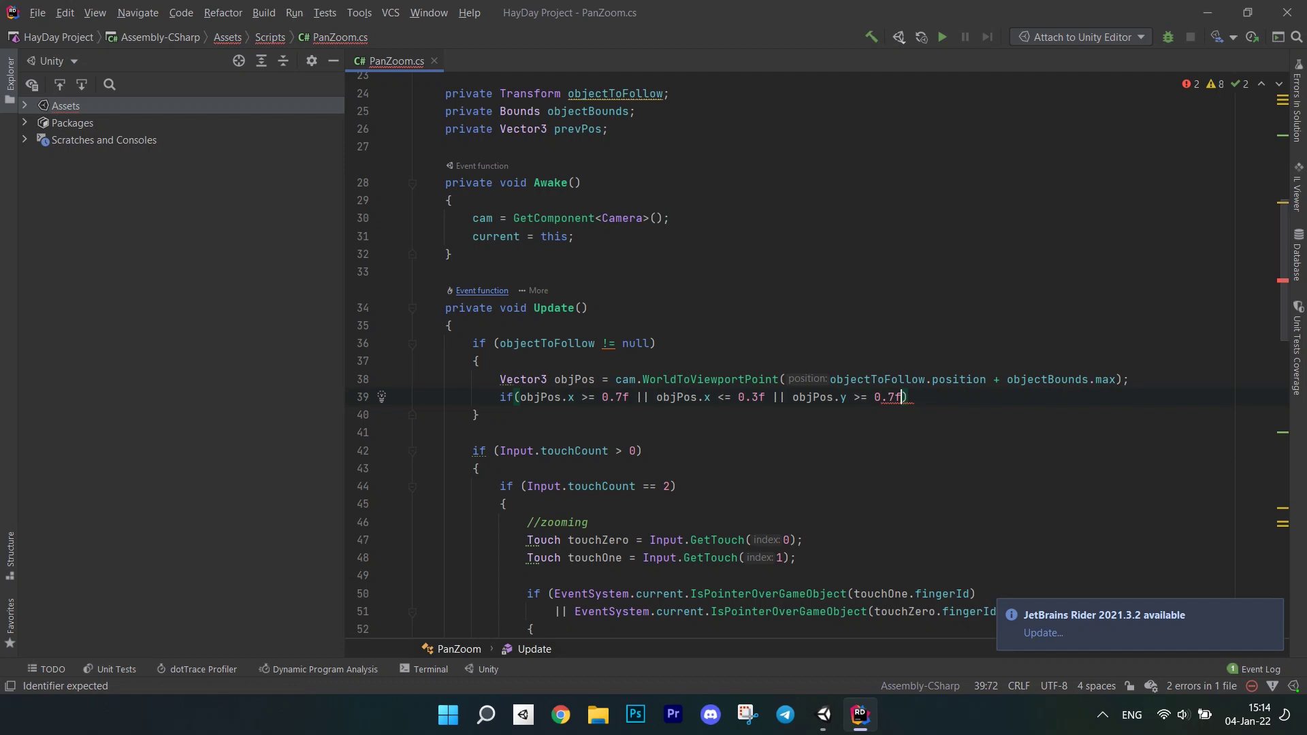
text( ob)
key(Tab)
text(.)
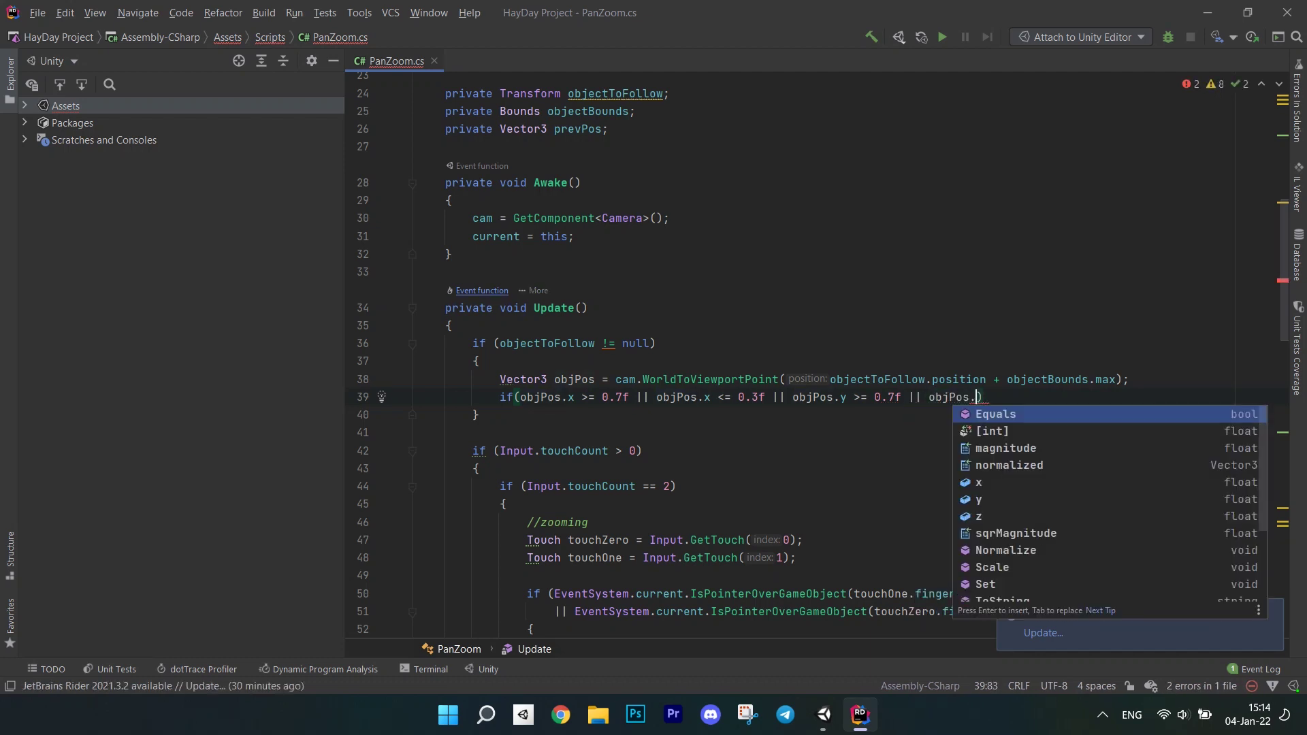
text(y <= )
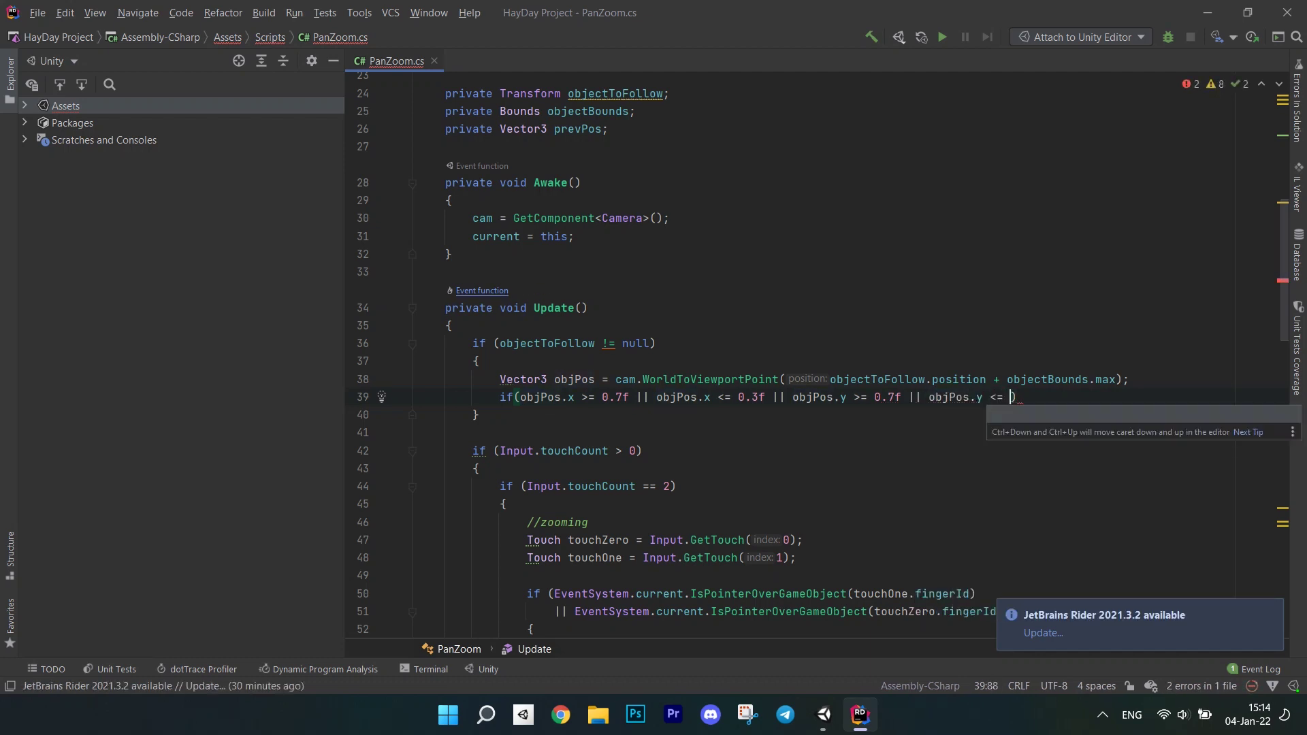
text(0.3f)
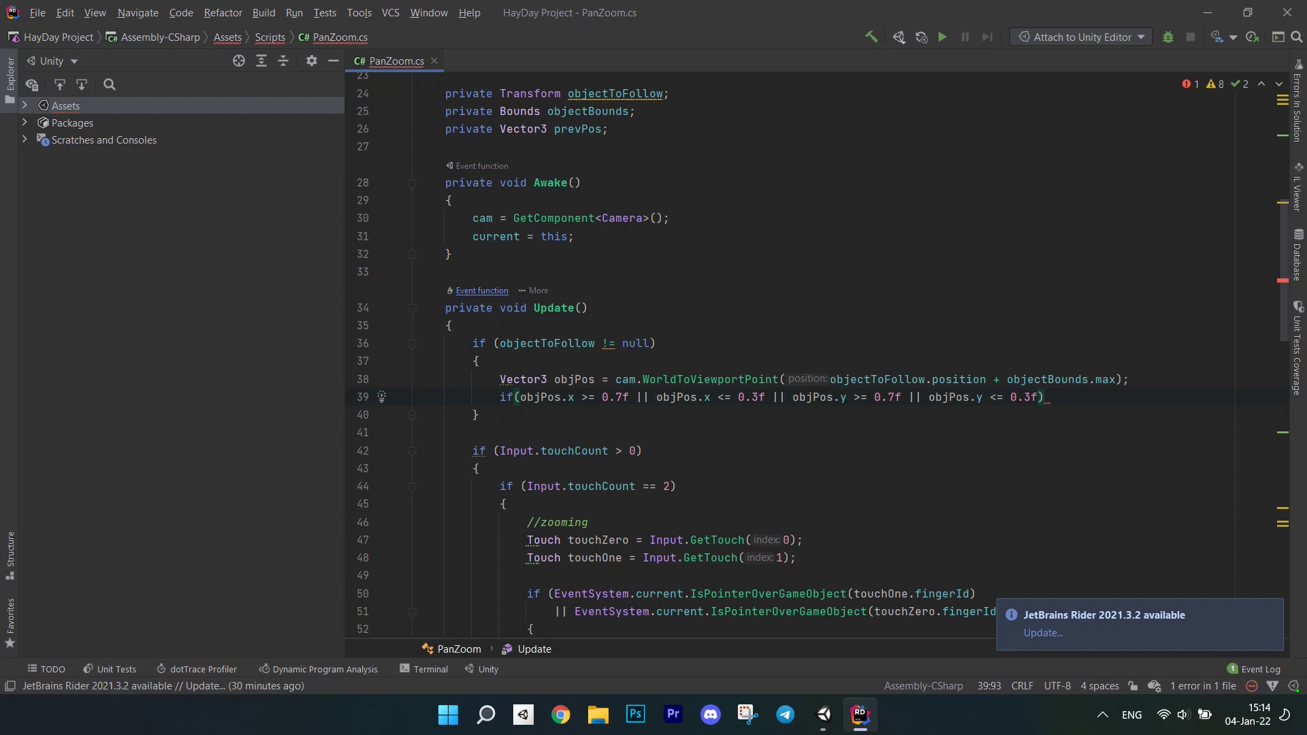
Step: Inside the edge check, compute pos from objectToFollow and a Vector3 direction from prevPos
key(ctrl+shift+Return)
text(Vector3 )
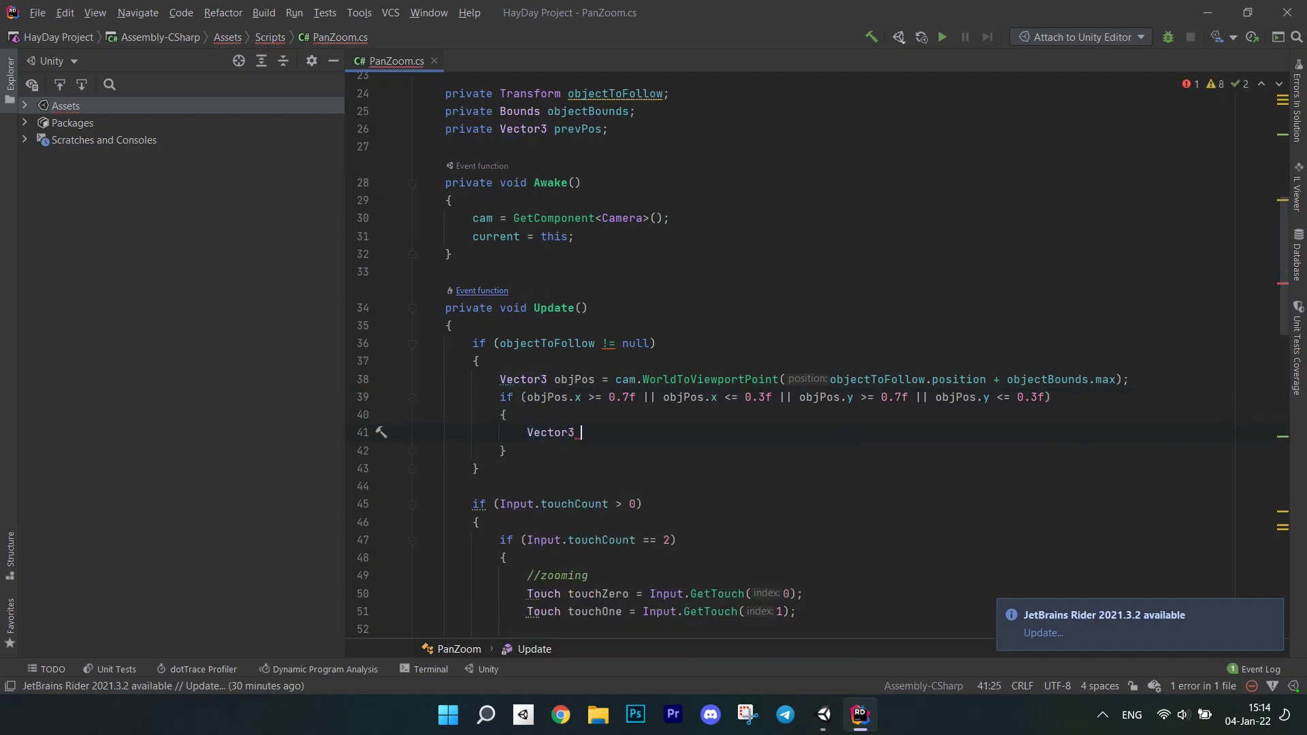
text(= cam.scr)
key(Tab)
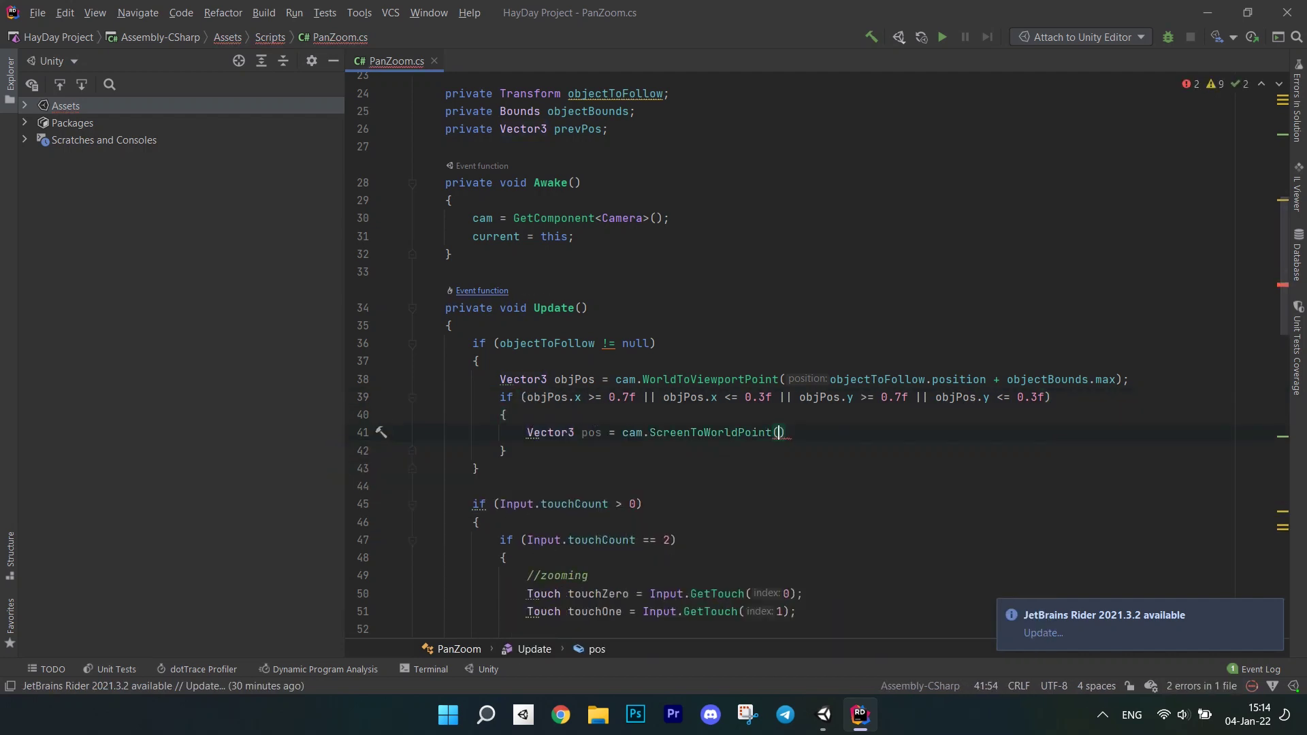
text(obj)
key(Down)
key(Down)
key(Tab)
text(.pos)
key(Tab)
key(ctrl+shift+Return)
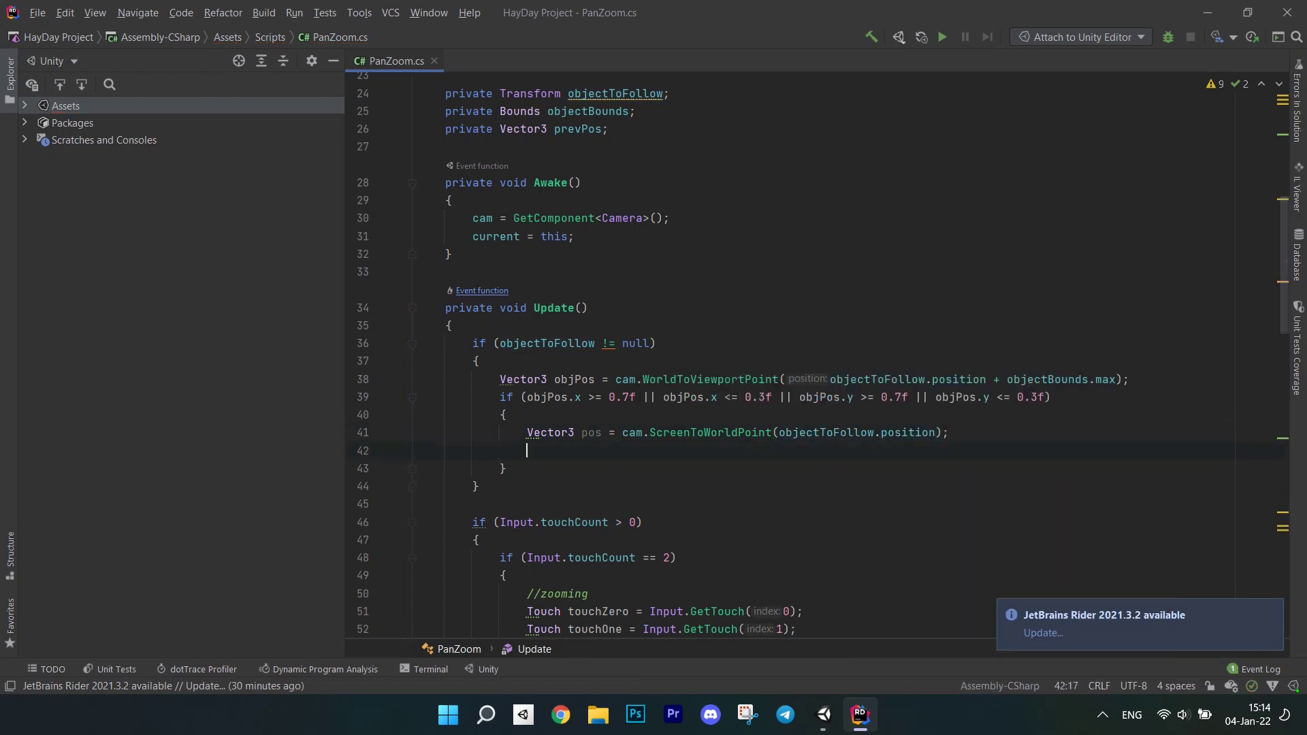
text(Vect)
key(Tab)
text(direction = pos)
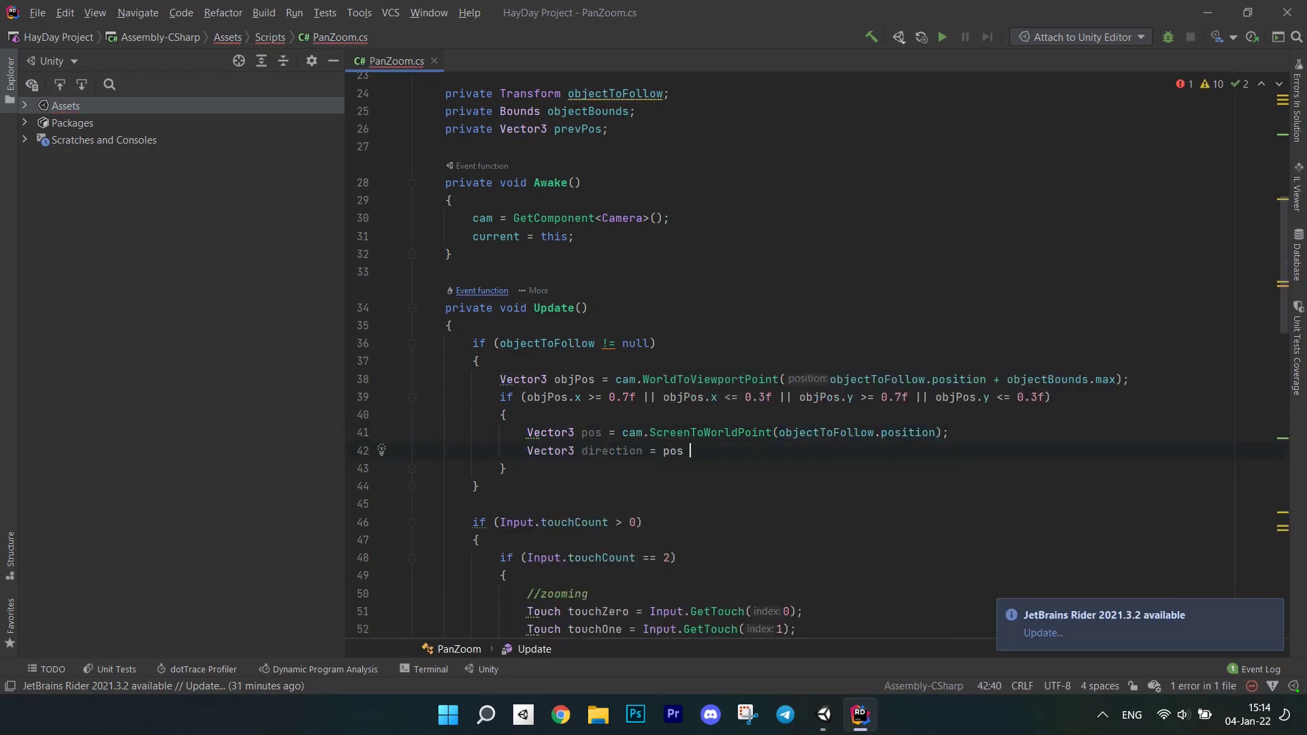
text( - prev)
key(Tab)
Step: Add direction to cam.transform.position and start the prevPos = pos line
key(ctrl+shift+Return)
text(c)
key(Tab)
text(.tra)
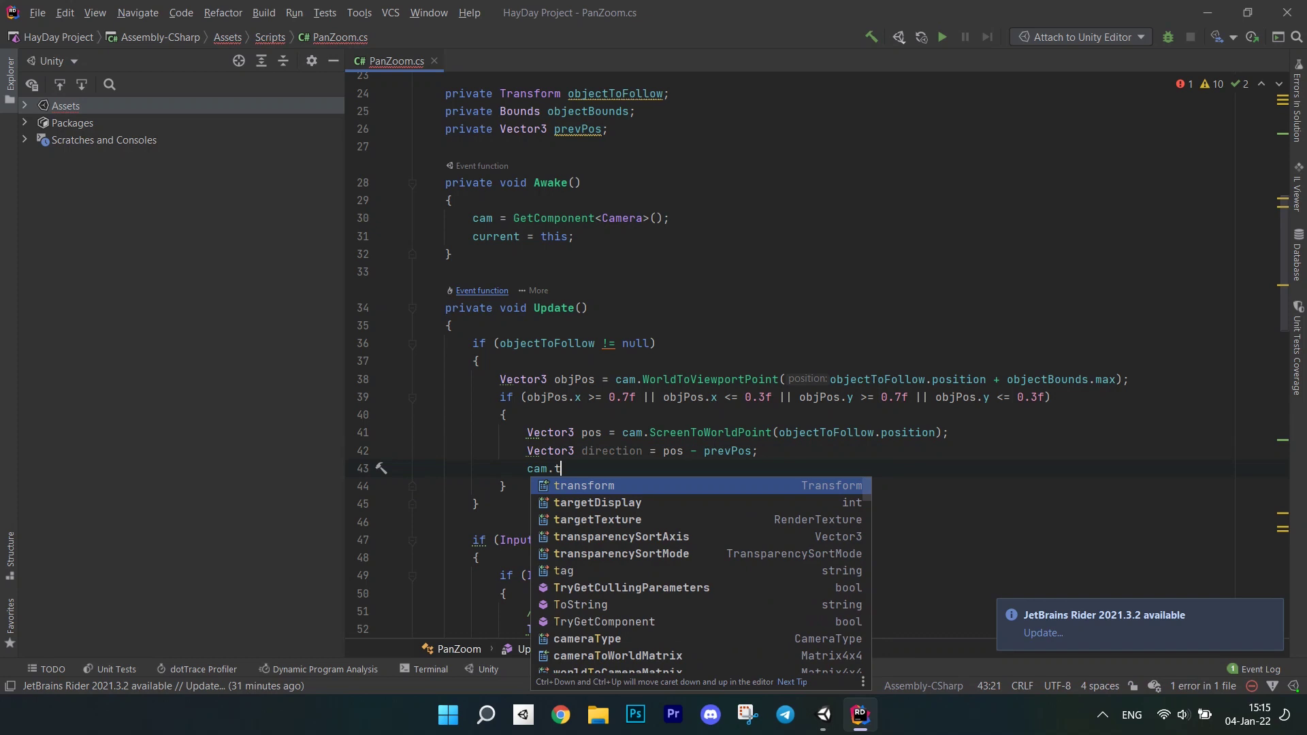
key(Tab)
text(.pos)
key(Tab)
text(= di)
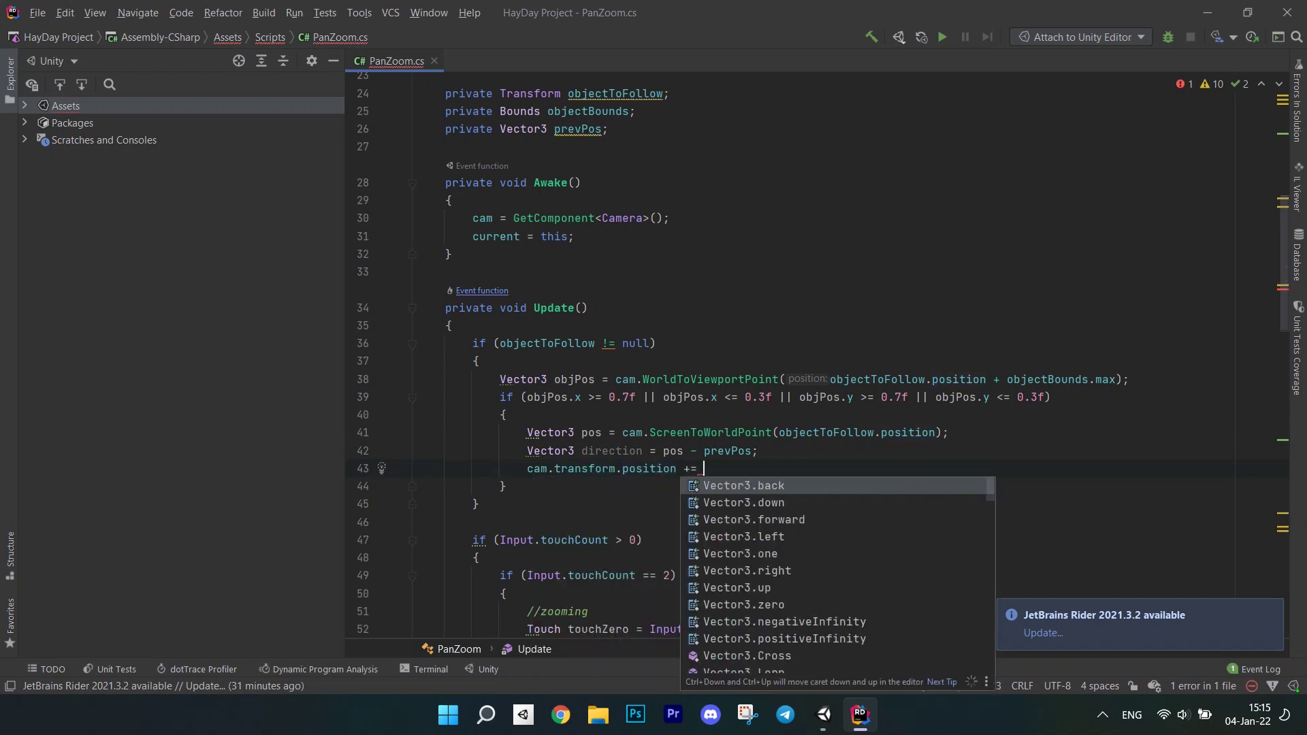
key(Tab)
key(ctrl+shift+Return)
text(prevPos = pos;)
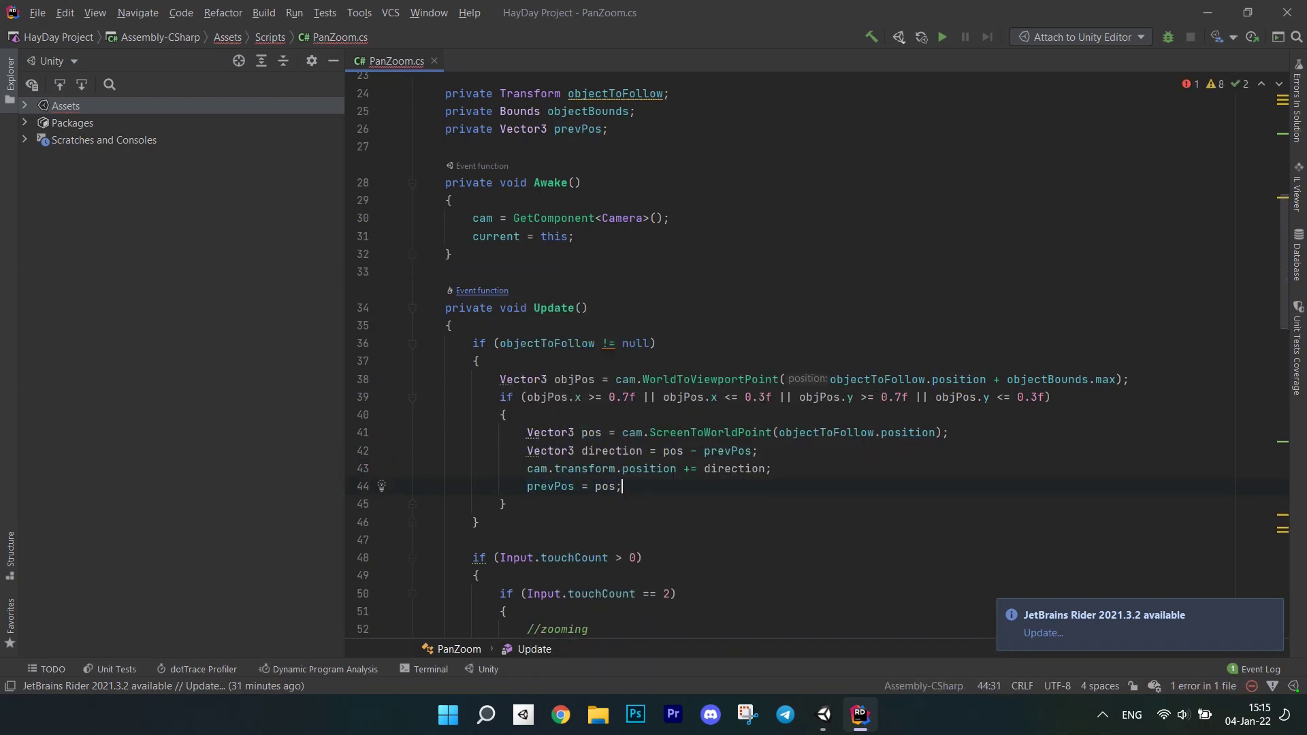
Step: Add an else block that computes pos and updates prevPos
key(Down)
text(else)
key(Return)
text({)
key(Return)
text(Vector3)
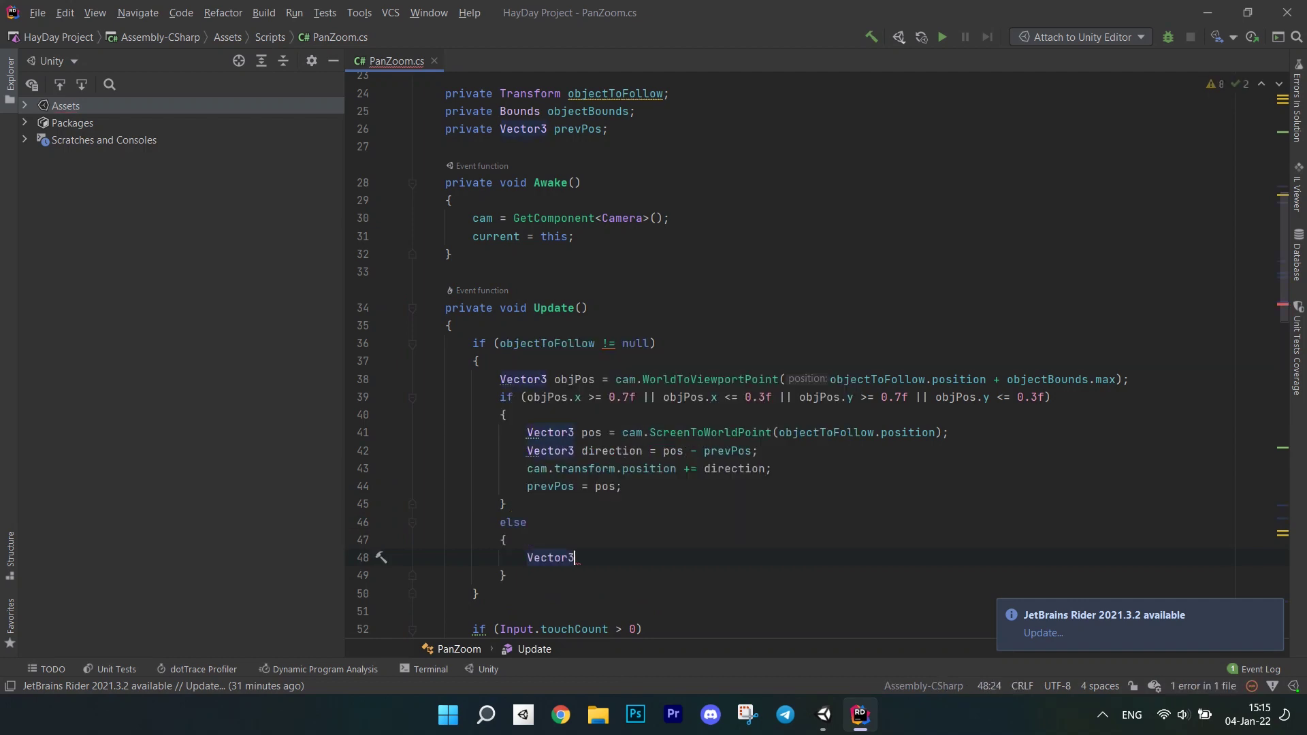
text( pos =)
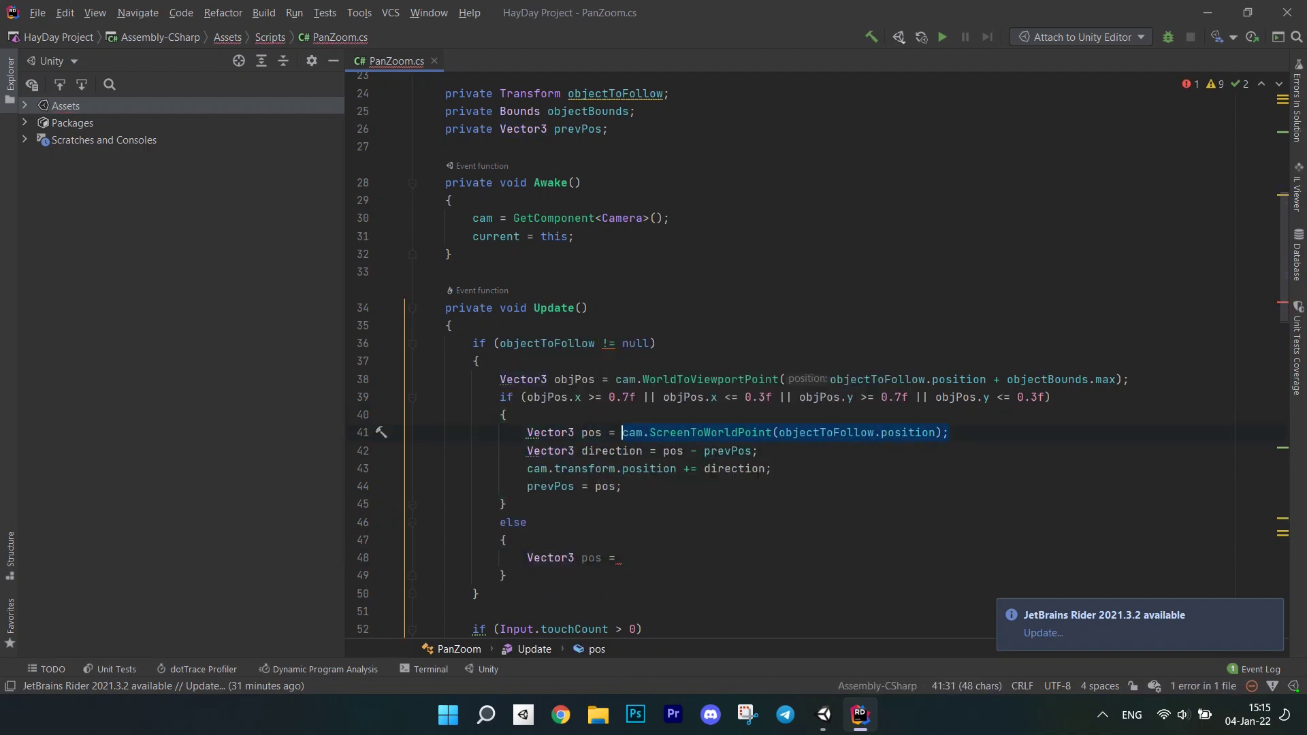
key(Return)
text(prevPos = pos;)
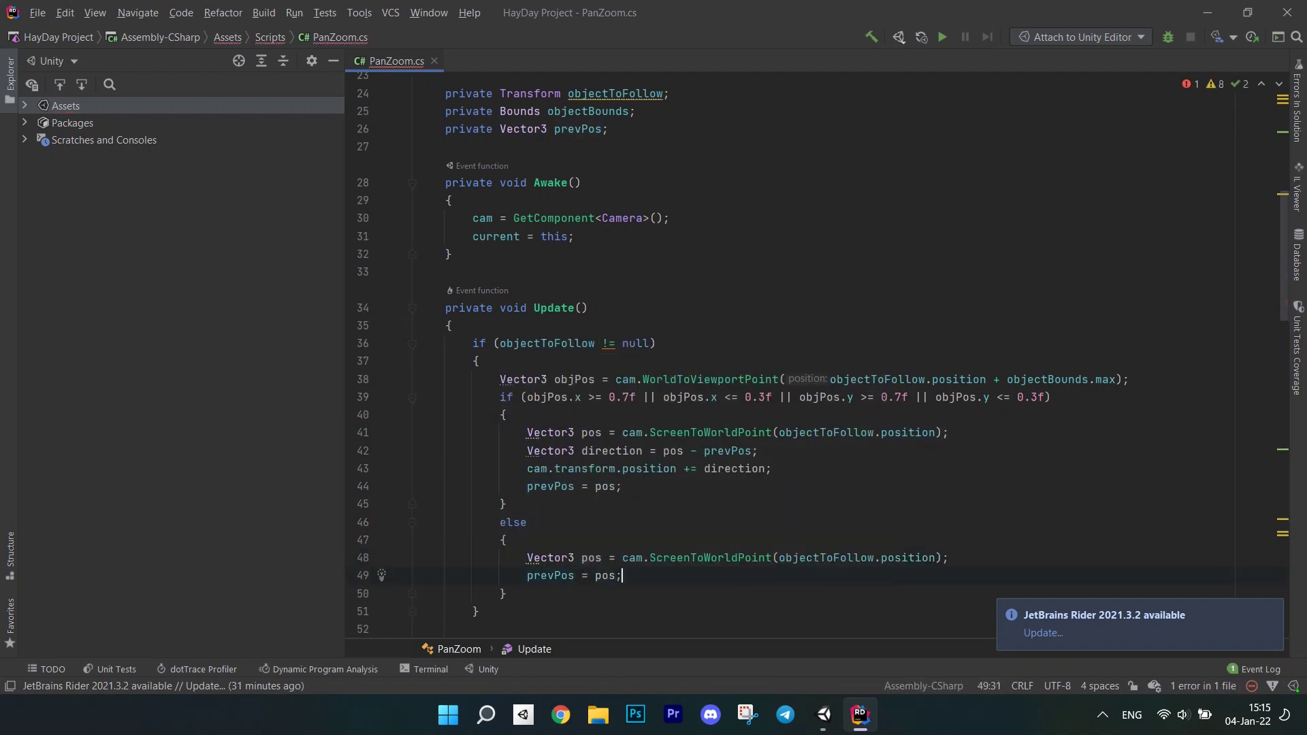
scroll(797, 409, down, 2)
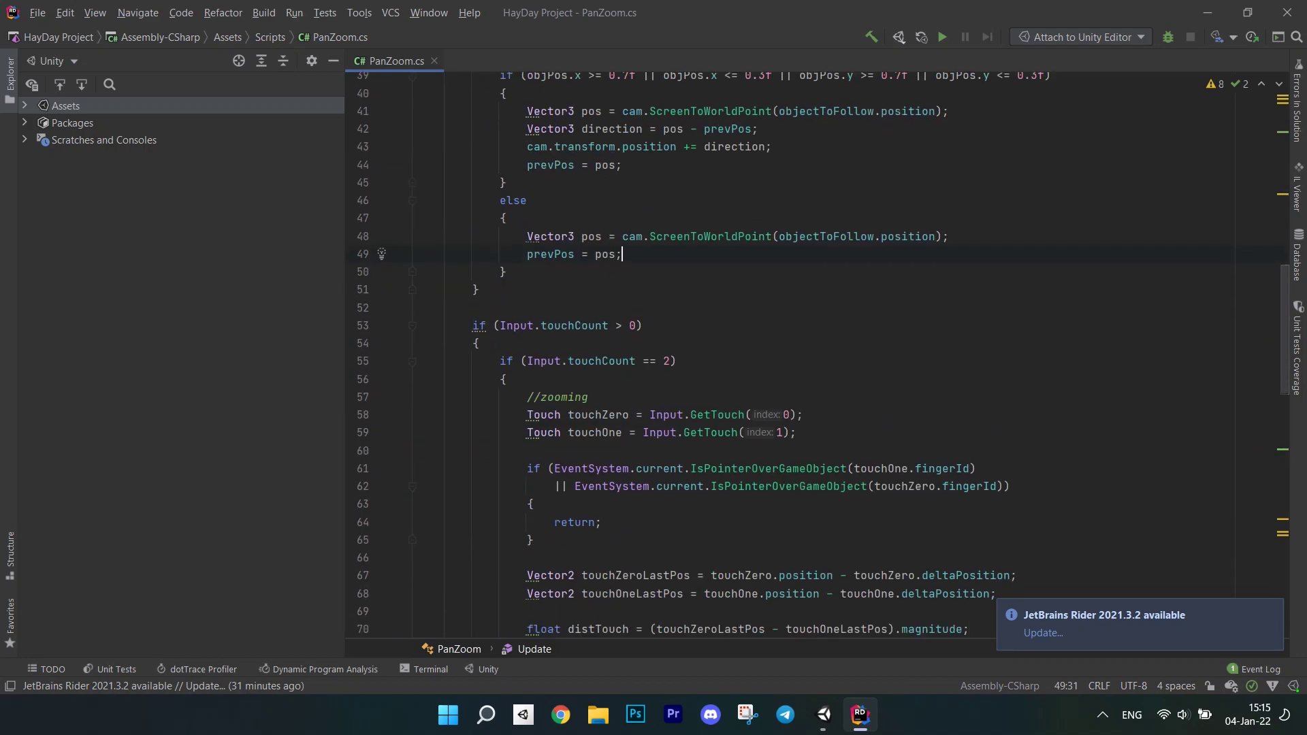
scroll(797, 409, down, 15)
Step: Paste the Mathf.Clamp camera-limit block after prevPos = pos and add return; after the else
drag(653, 380, 600, 290)
key(ctrl+c)
scroll(797, 409, up, 18)
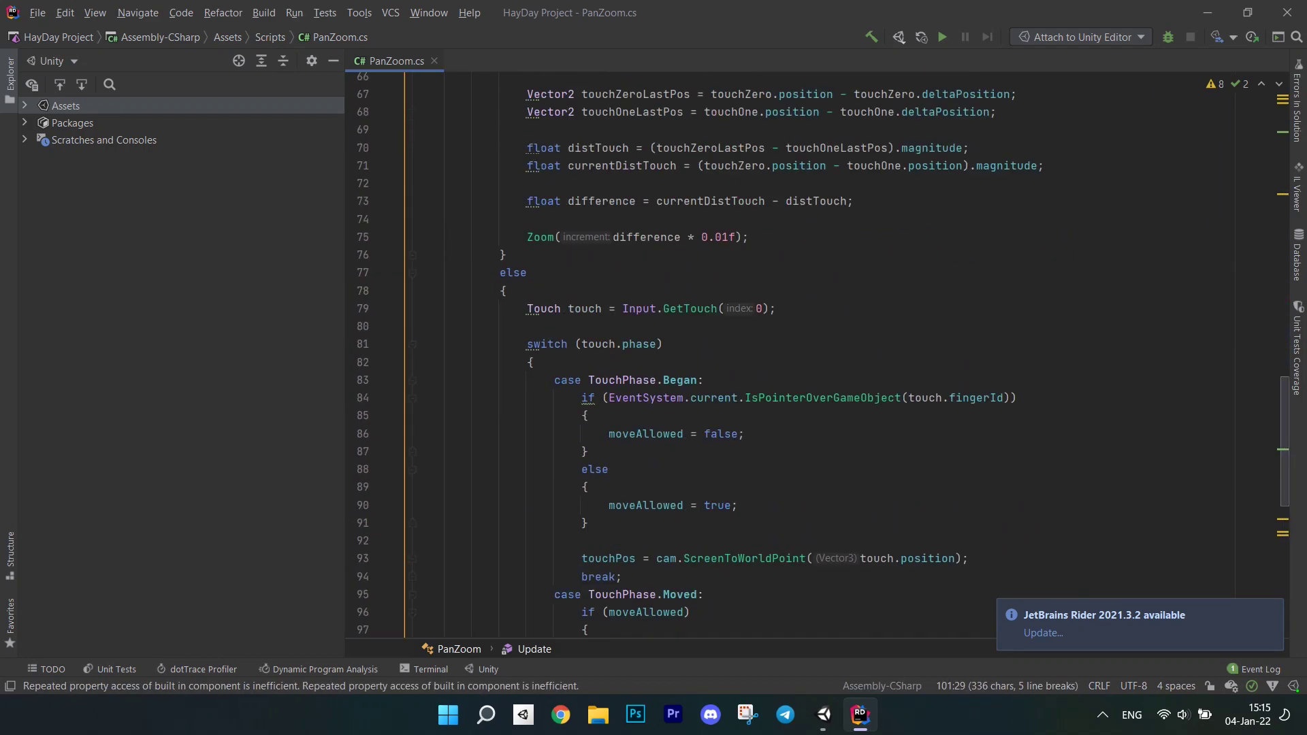
key(Return)
key(Return)
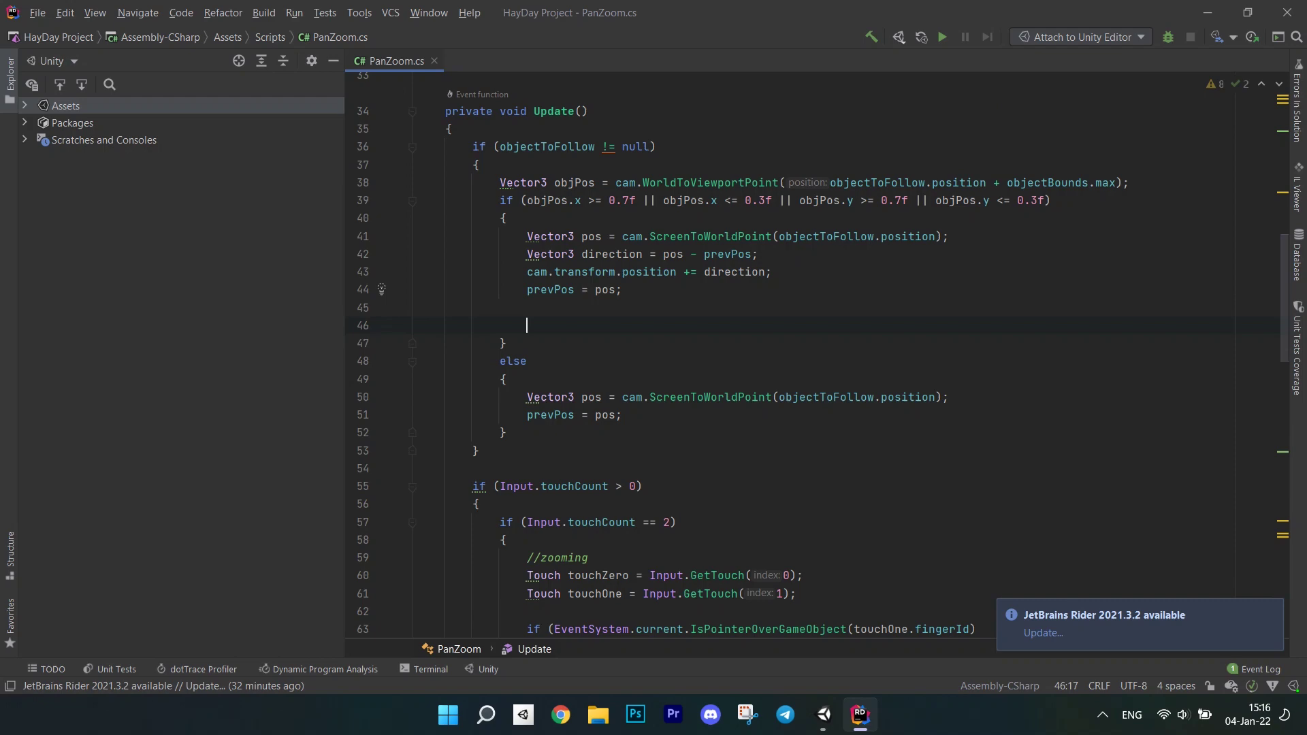
key(ctrl+v)
key(Return)
text(return;)
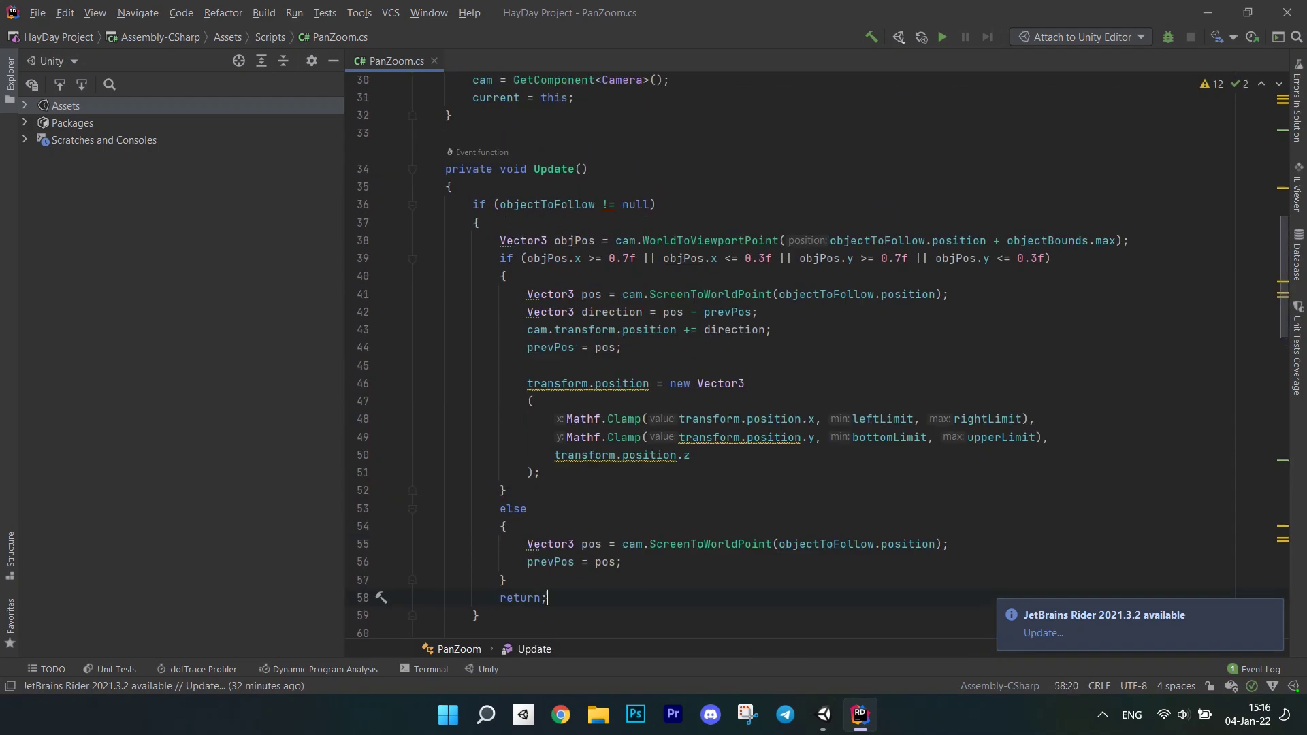
scroll(796, 408, down, 20)
Step: Add FollowObject(Transform objToFollow), storing objectToFollow and its PolygonCollider2D bounds in objectBounds
click(453, 432)
key(Return)
key(Return)
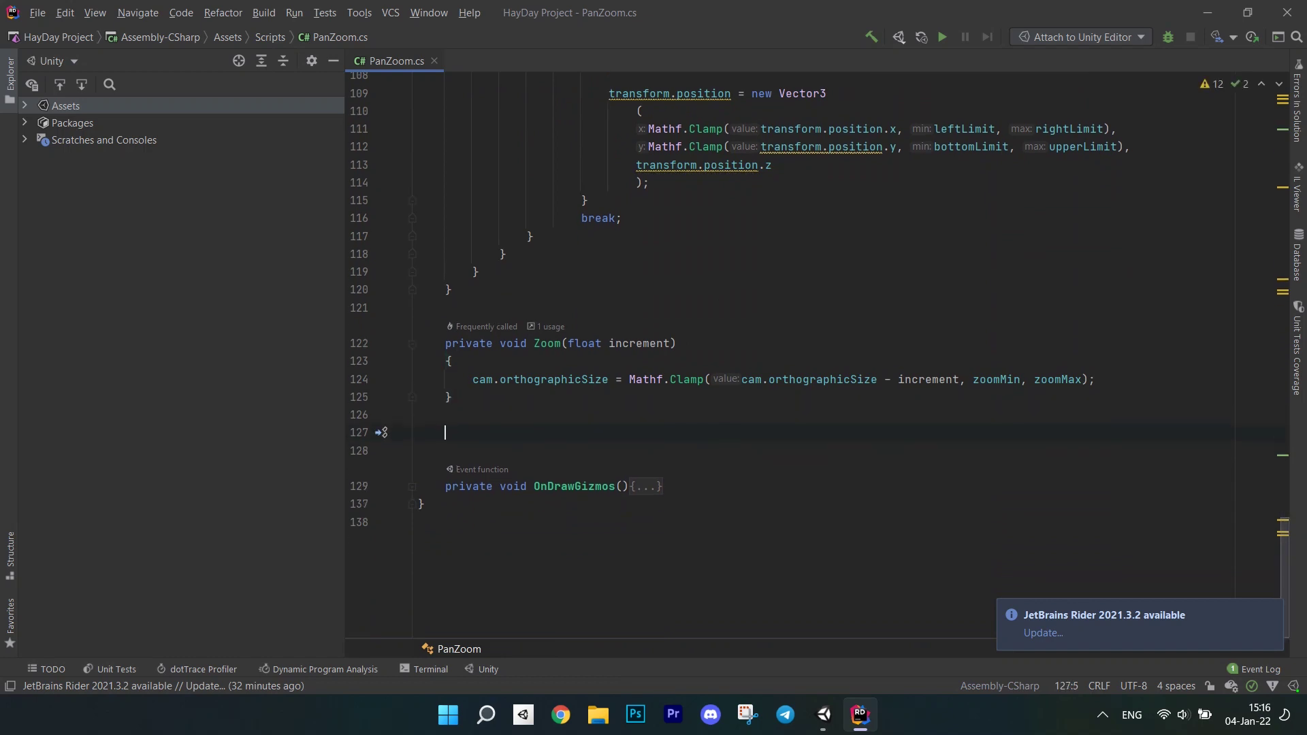
text(public void )
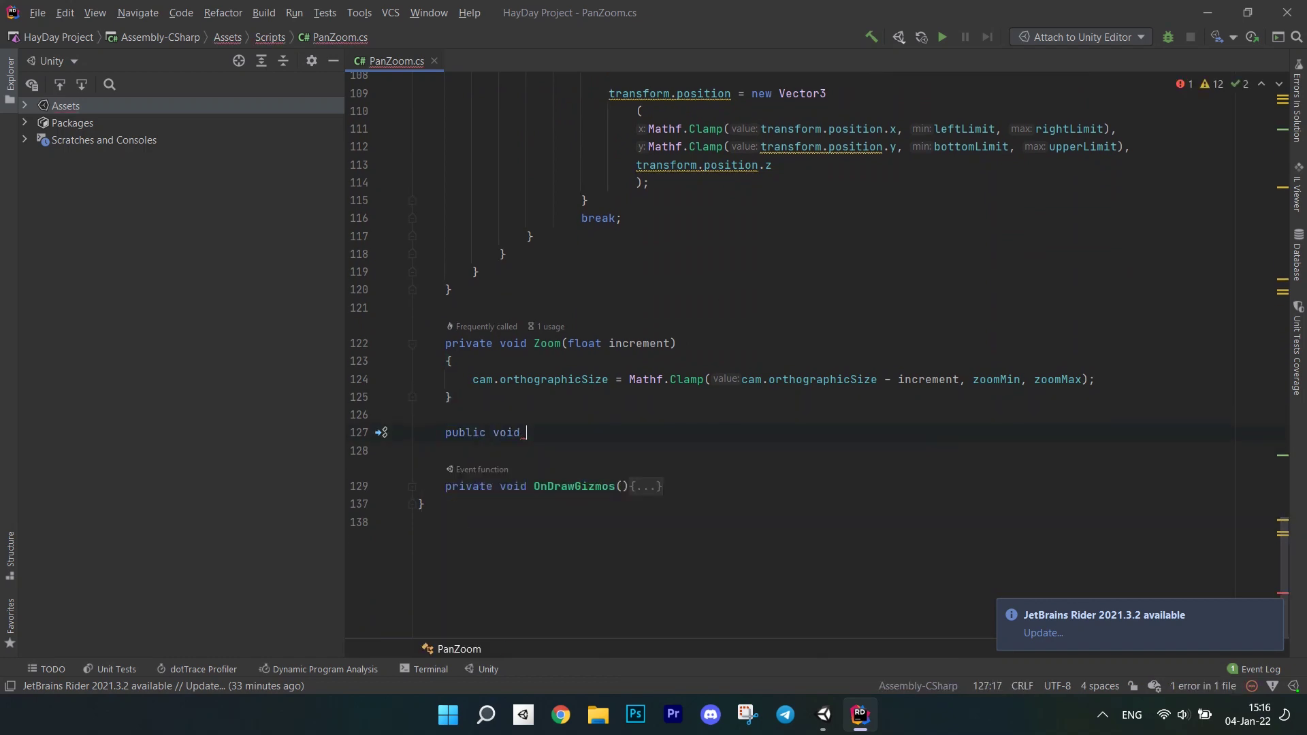
text(FollowObject(Transform objToFollow)
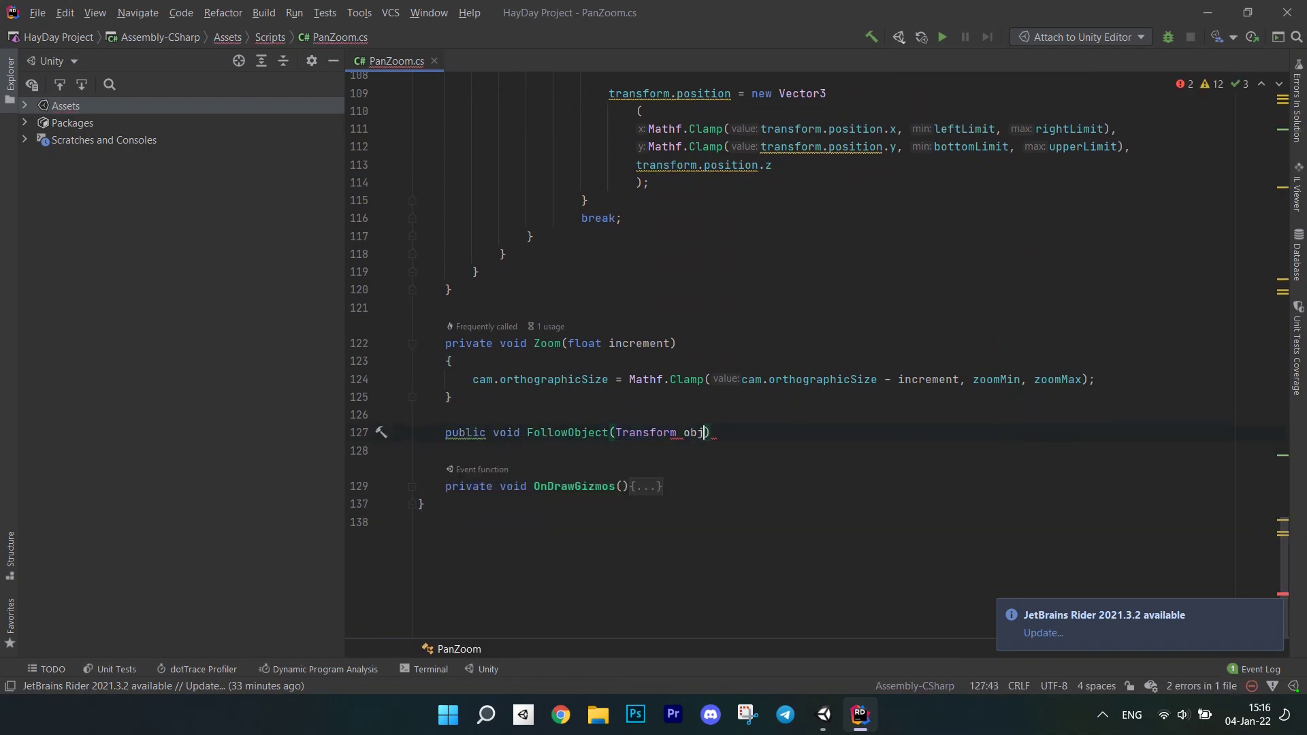
text({)
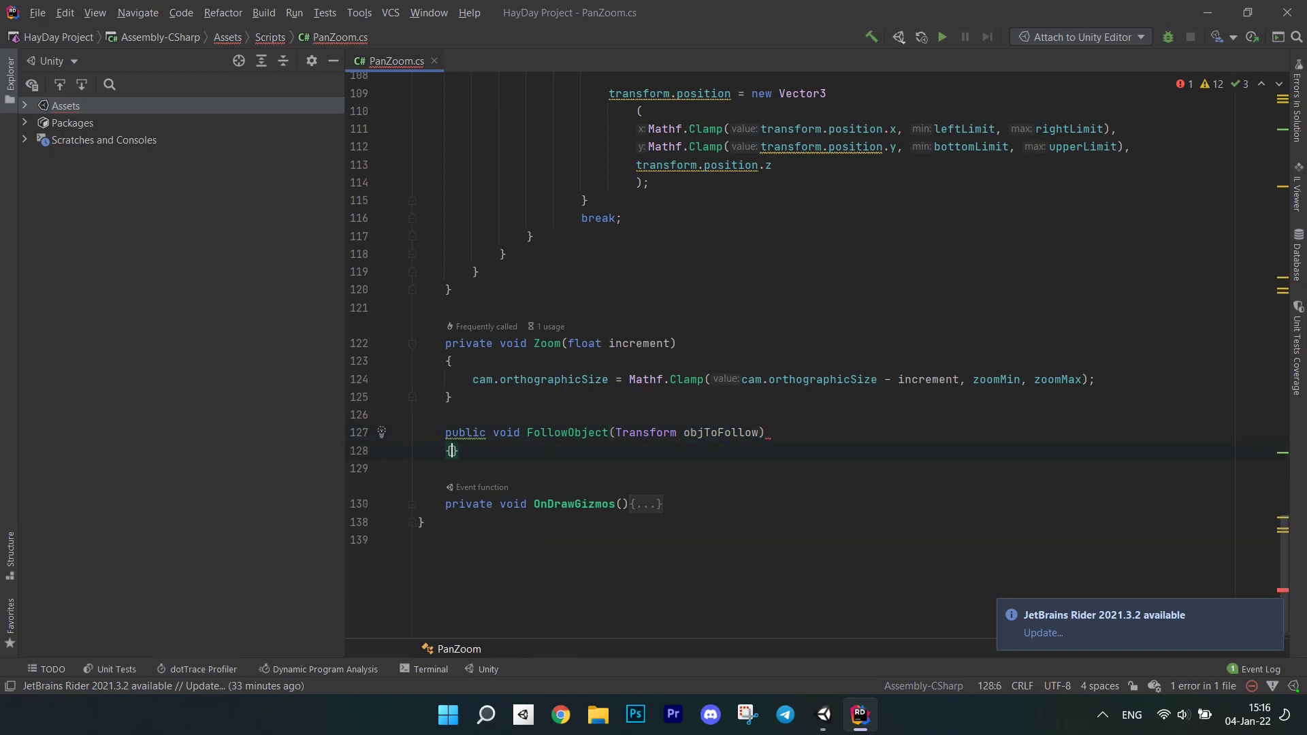
key(Return)
text(objectToFollow = objToFollow)
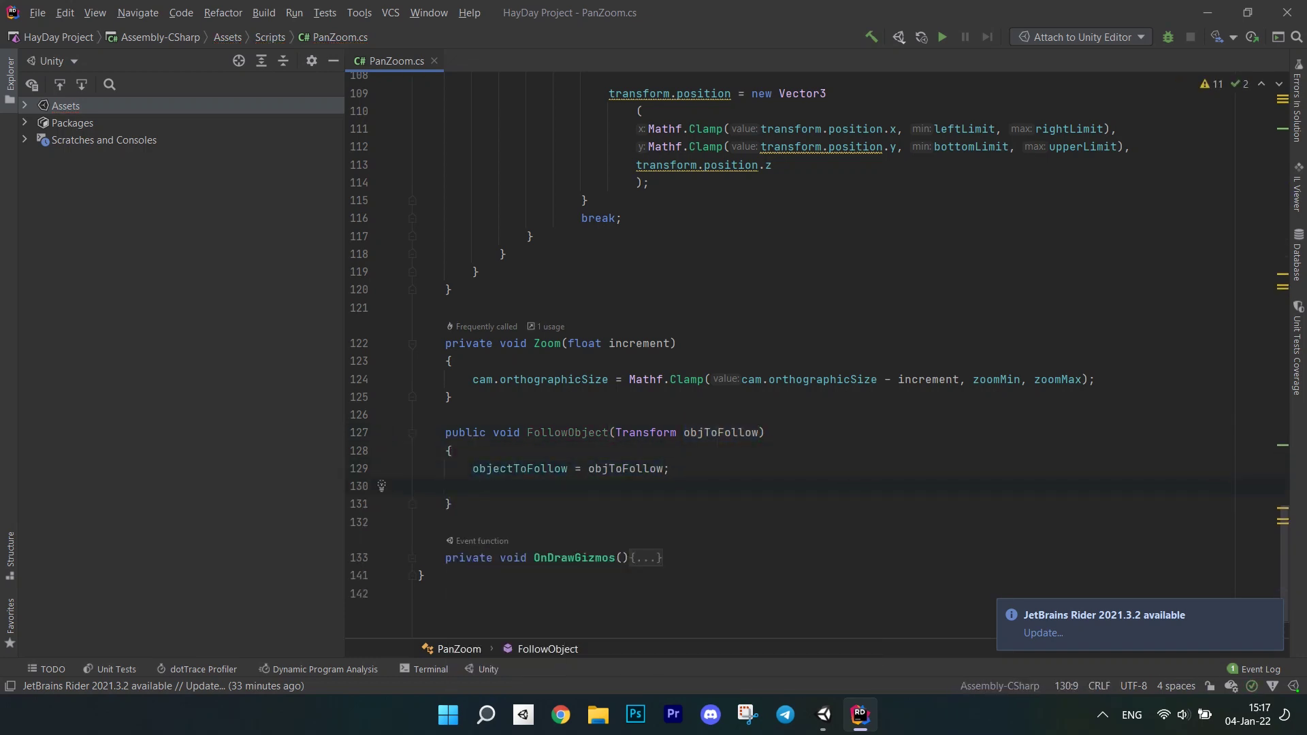
text(ob)
key(Return)
text(= o)
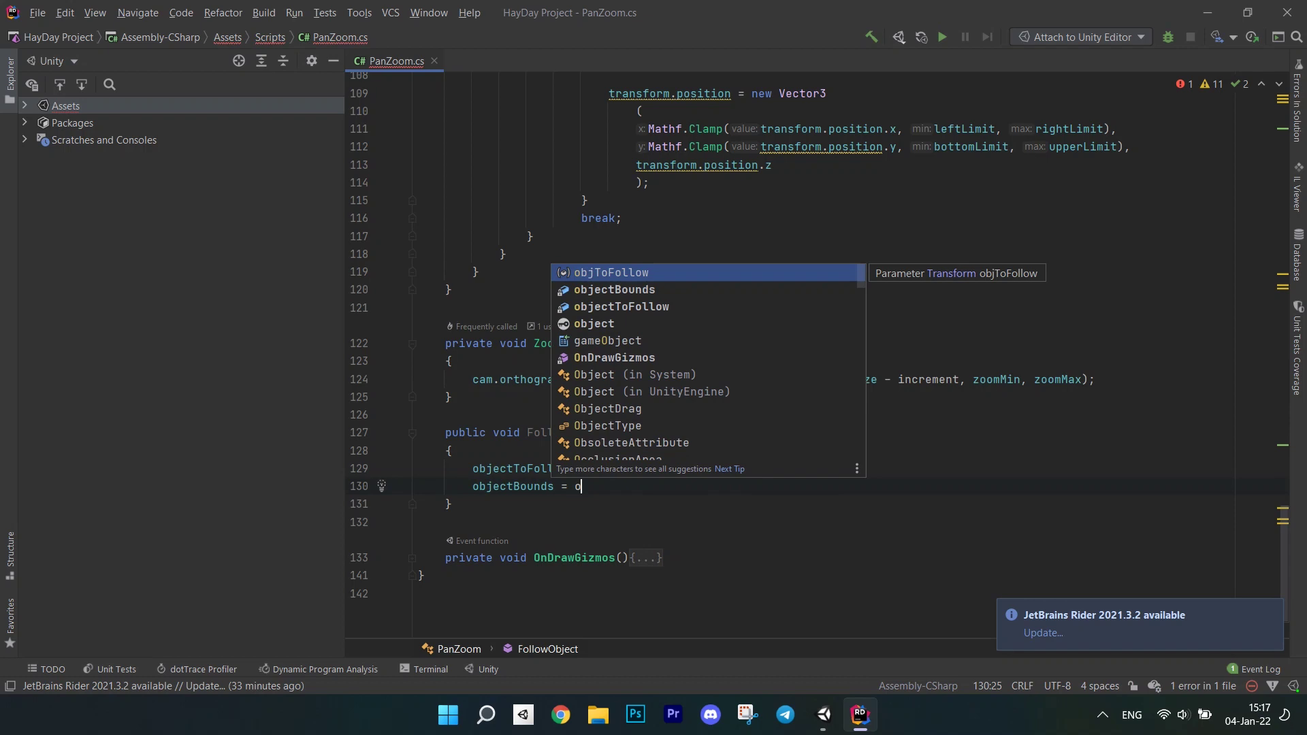
key(Down)
key(Down)
key(Return)
text(.getcom)
key(Return)
text(Pol>()
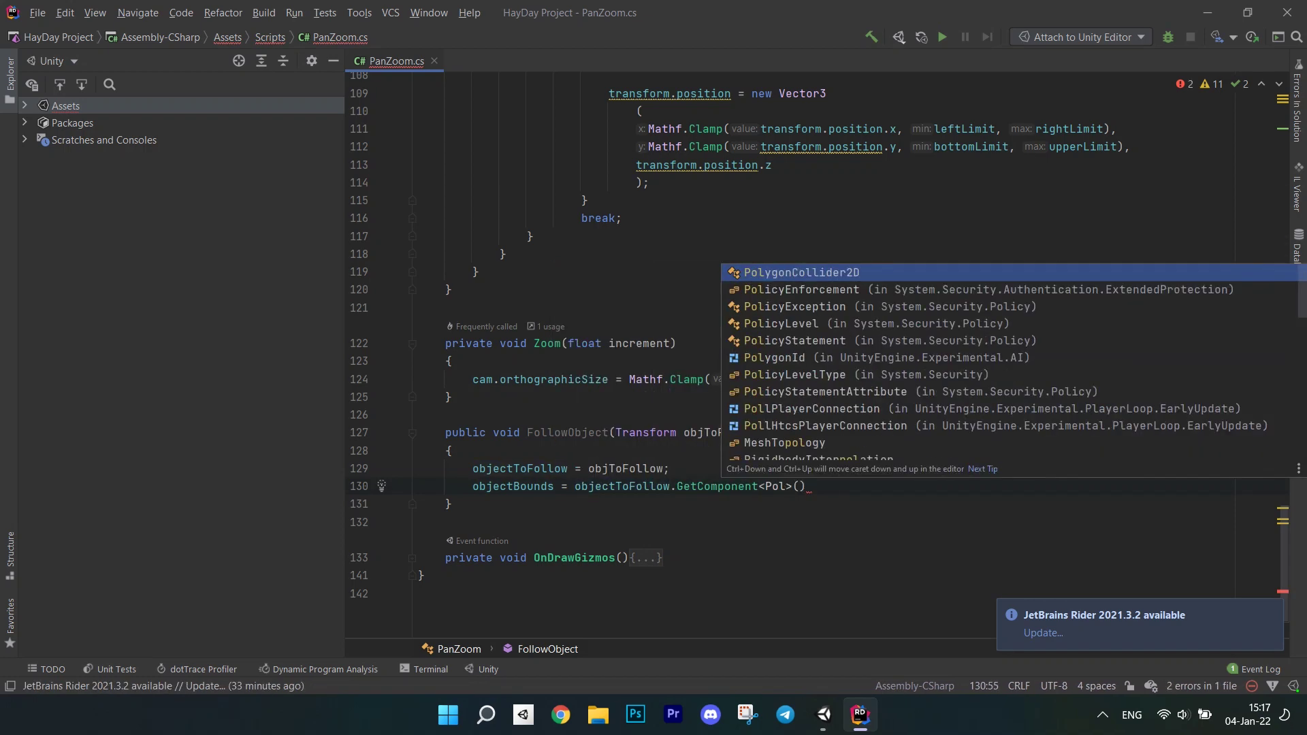
key(Return)
text(.b)
key(Return)
text(;)
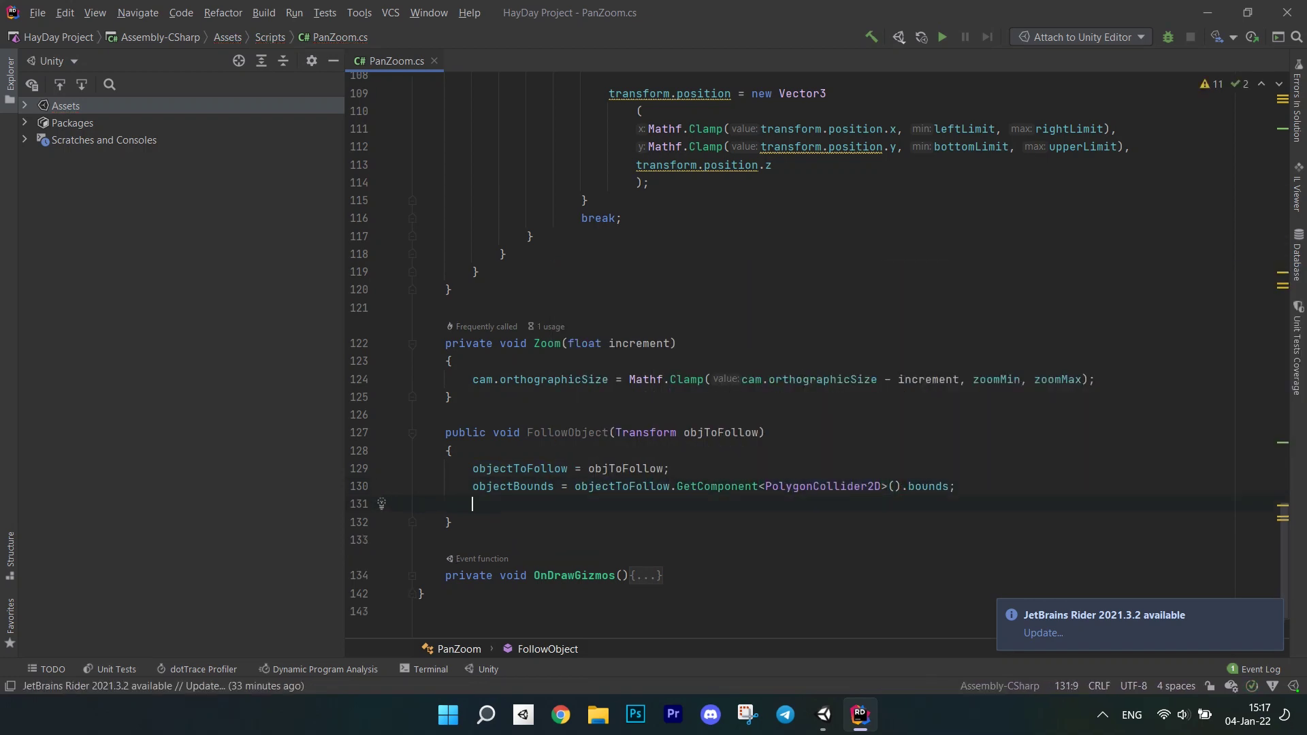
Step: Set FollowObject's starting prevPos to cam.ScreenToWorldPoint(Vector3.zero)
key(Return)
text(prevPos = c)
key(Return)
text(.S)
key(Return)
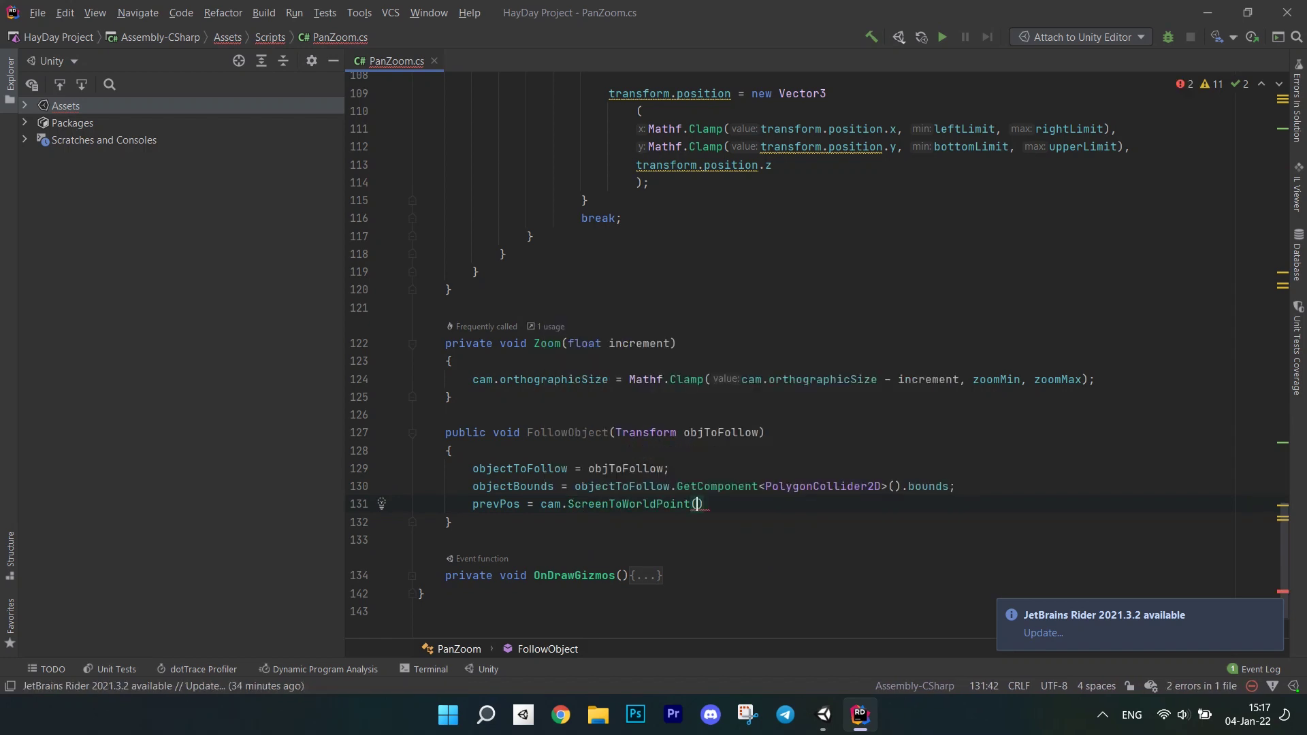
text(vec)
key(Down)
key(Return)
text(.zero)
key(Return)
text(;)
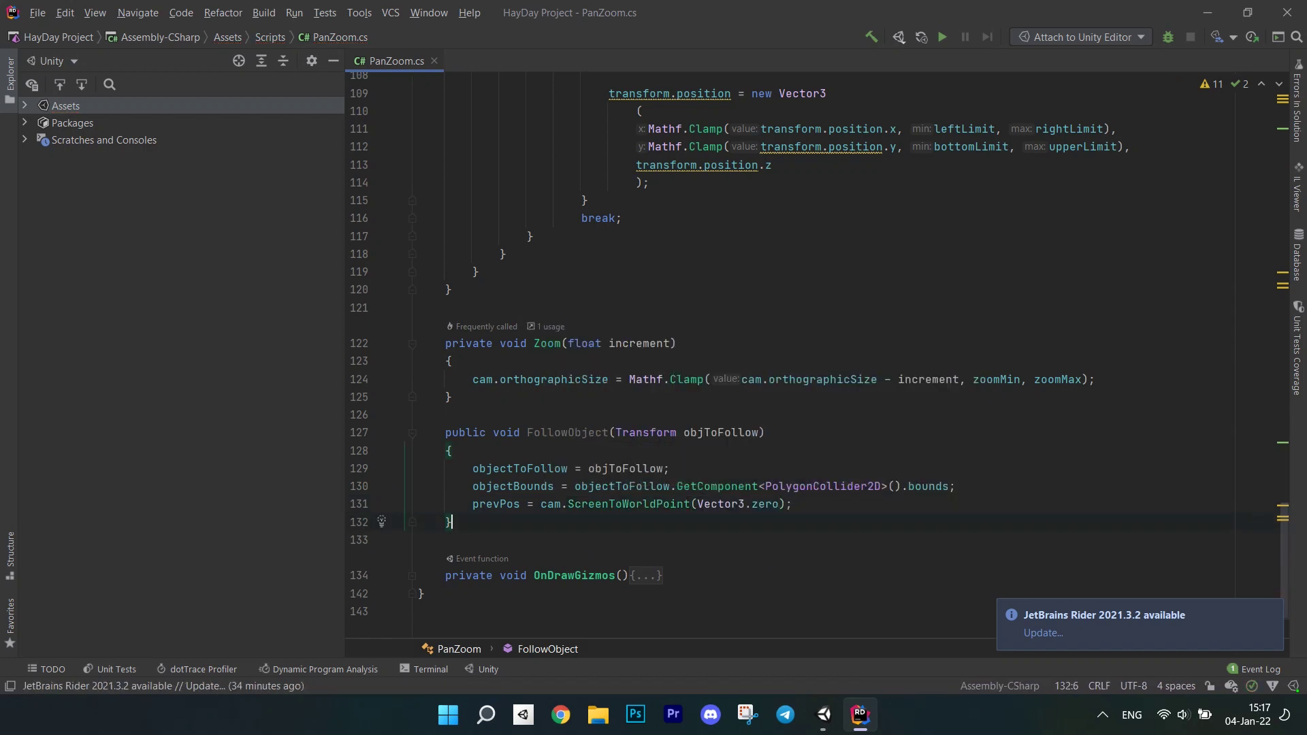
Step: Start an UnfollowObject method below FollowObject that works with objectToFollow
key(Return)
text(public )
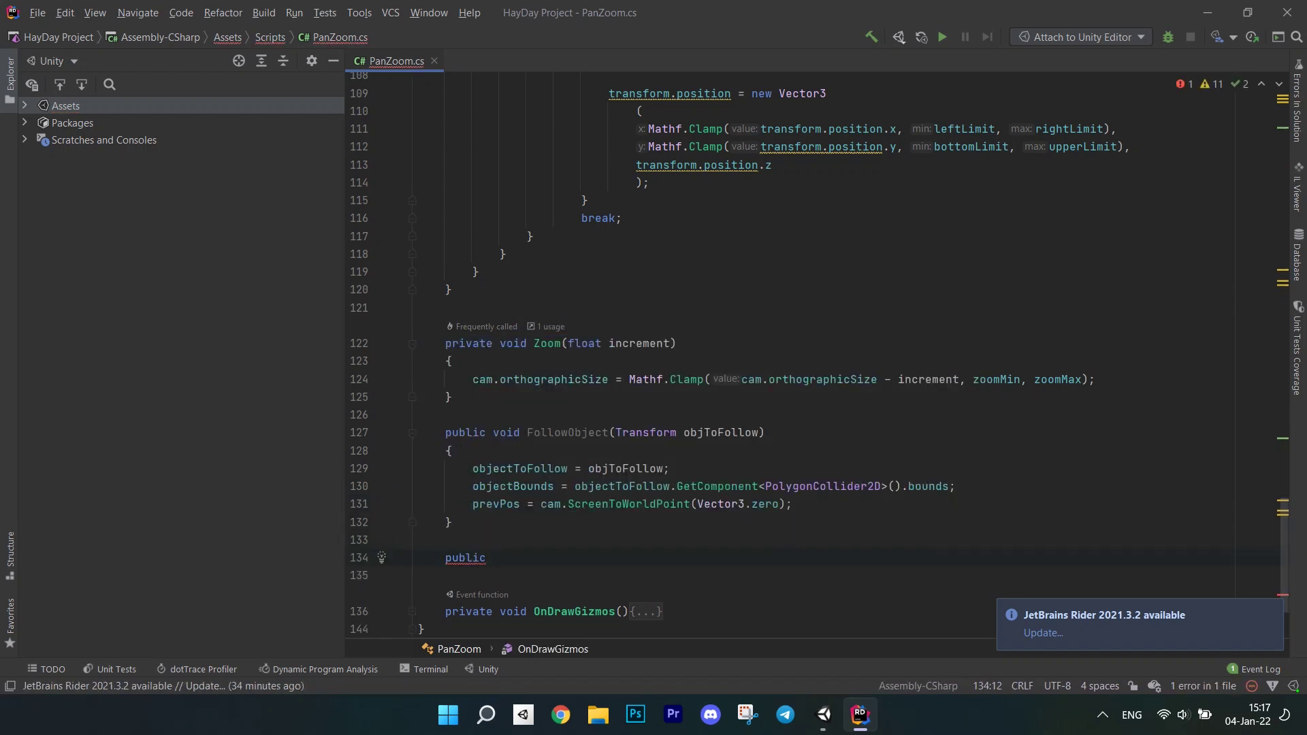
text(void U)
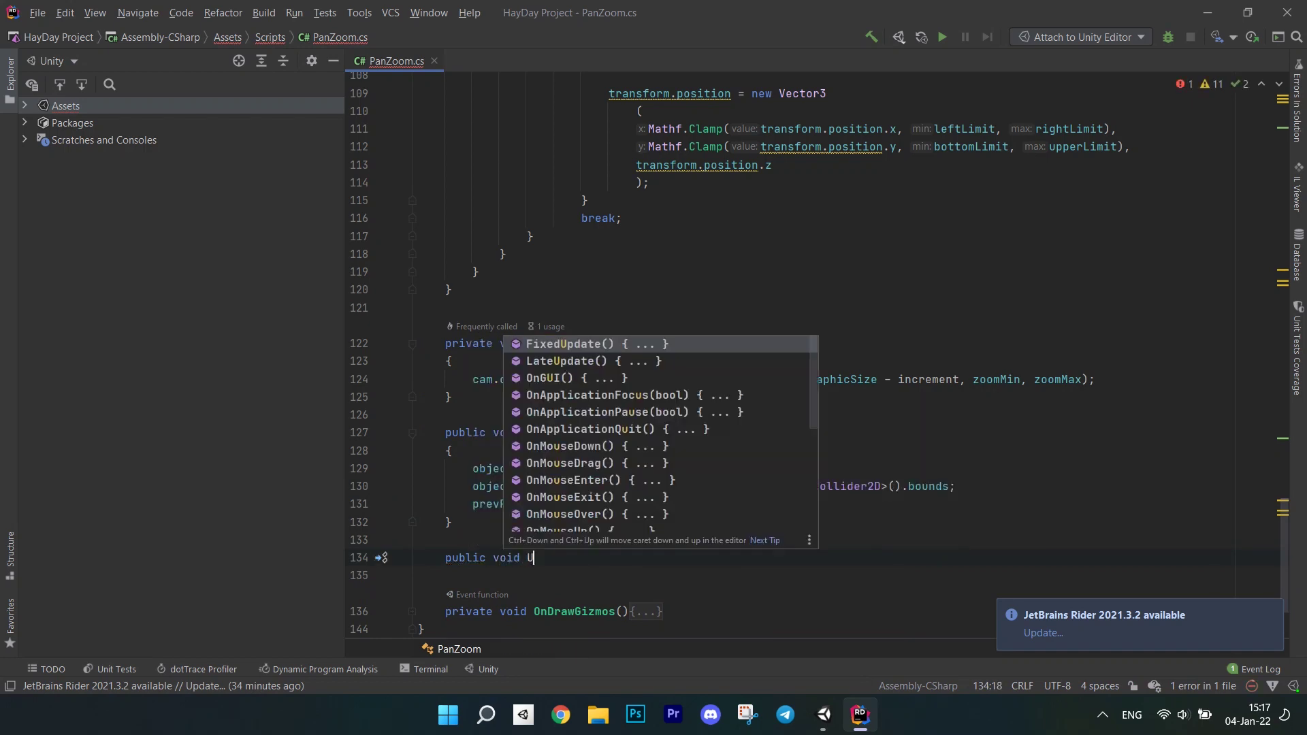
text(nfollowObject()
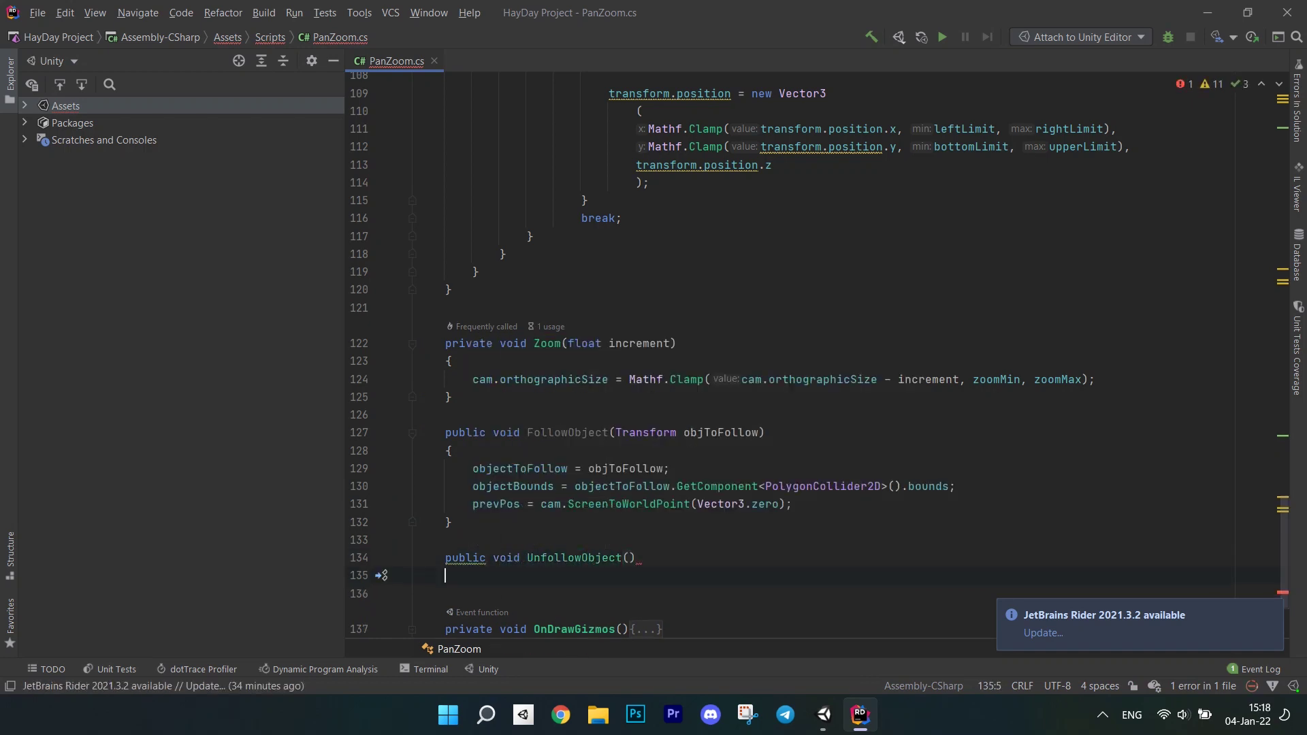
text({)
key(Return)
text(ob)
key(Return)
text(= nu)
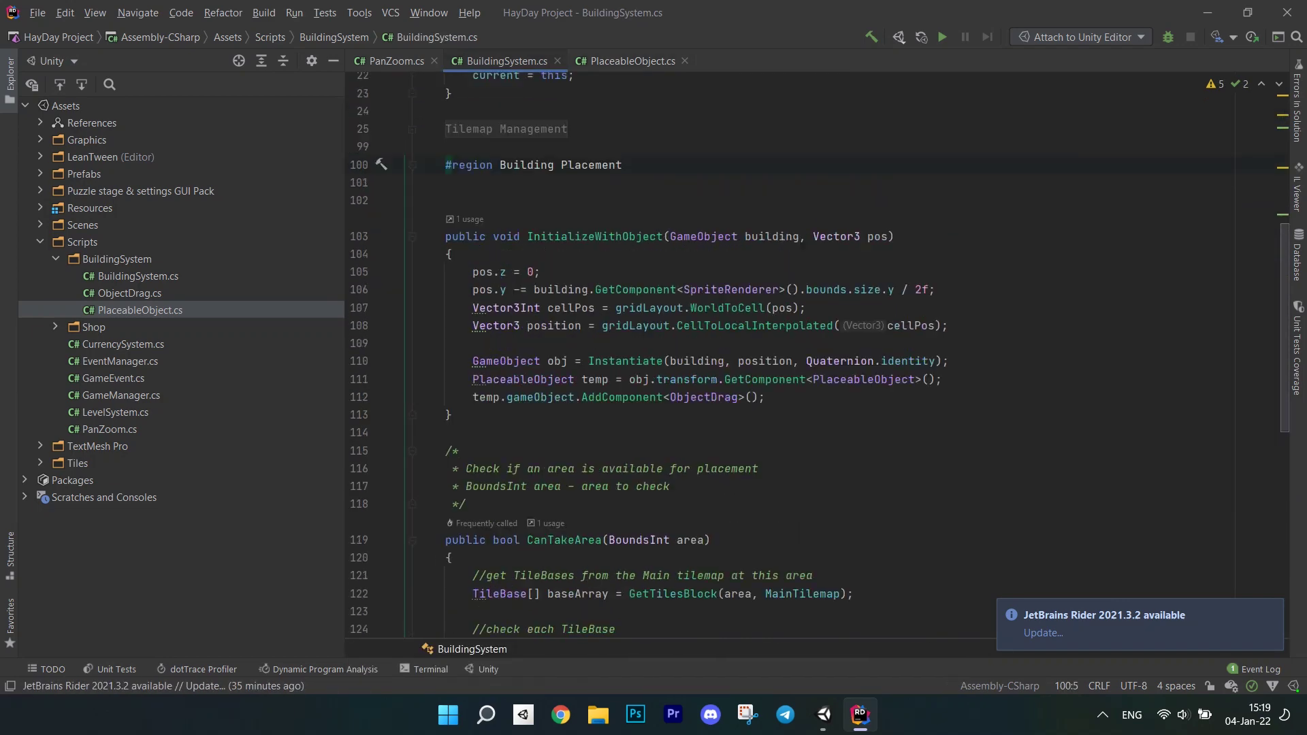
scroll(816, 358, up, 1)
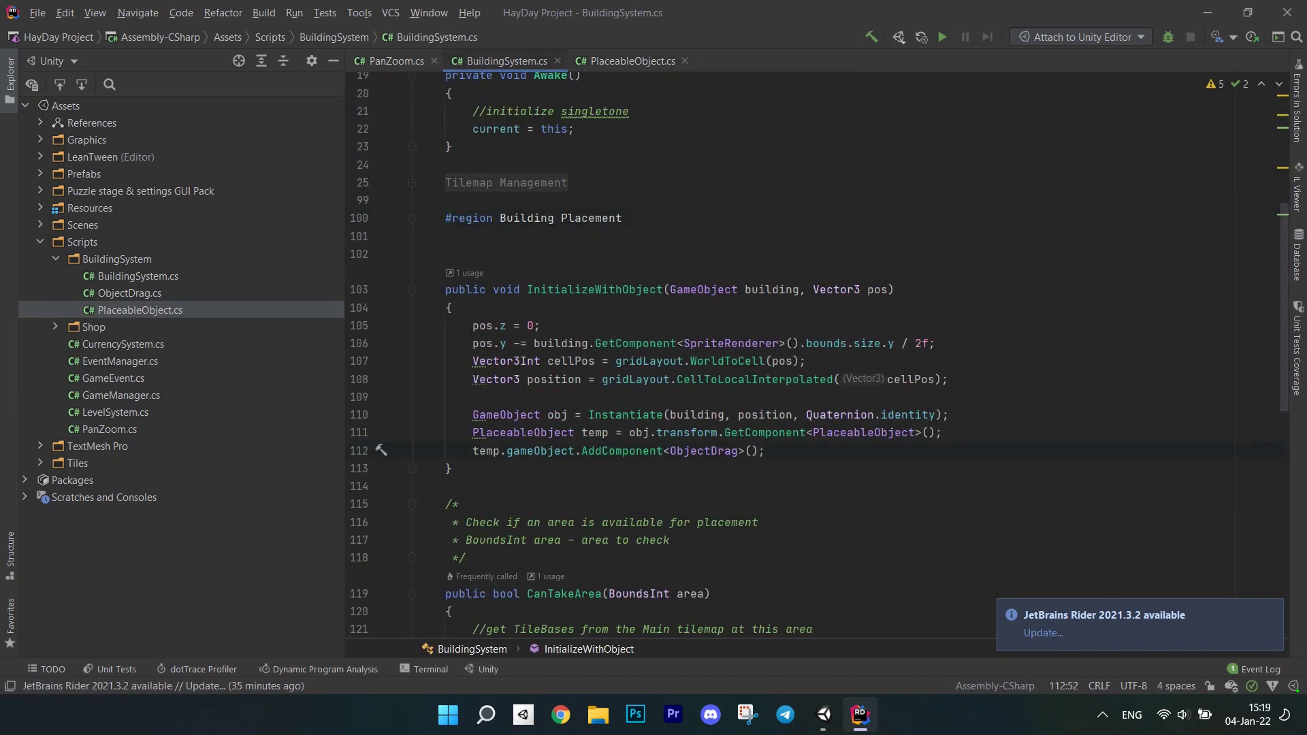
Step: In BuildingSystem, add PanZoom.current.FollowObject(obj.transform) after attaching ObjectDrag
key(Return)
key(Return)
text(PanZoom.current.Fol)
key(Tab)
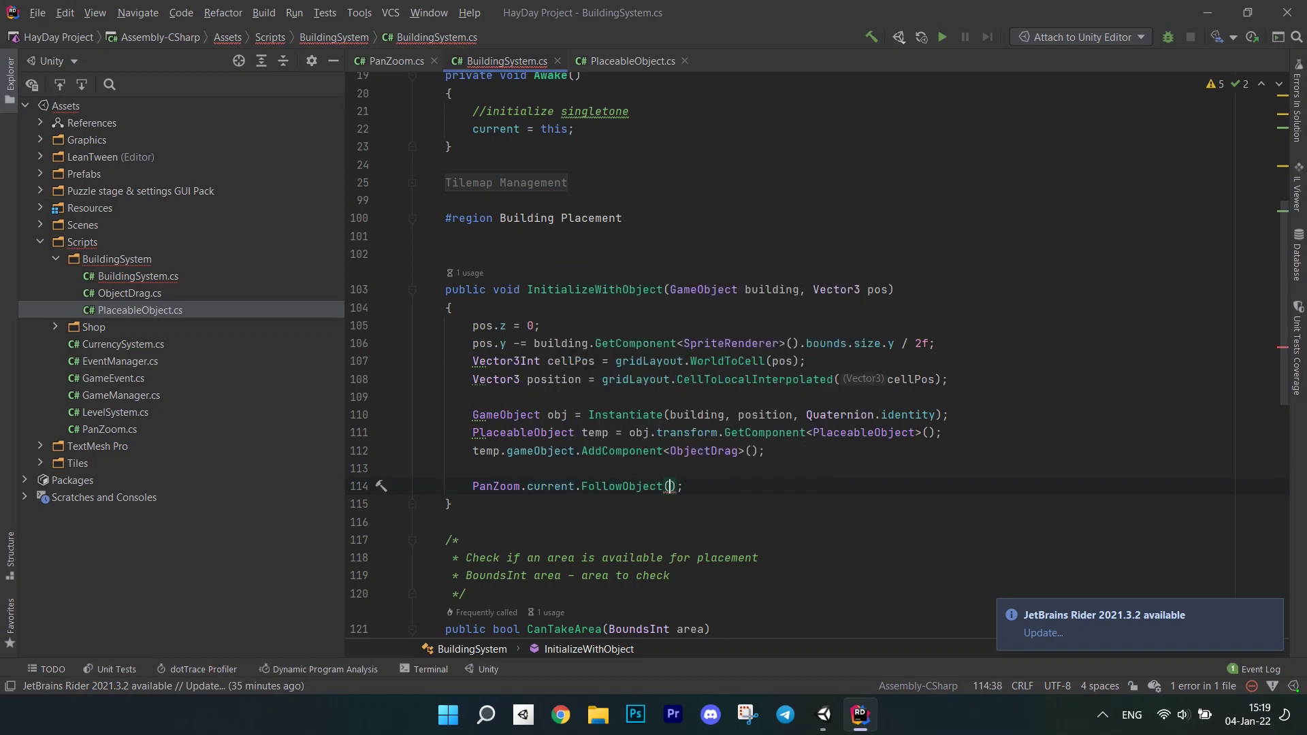
text(obj.tr)
key(Tab)
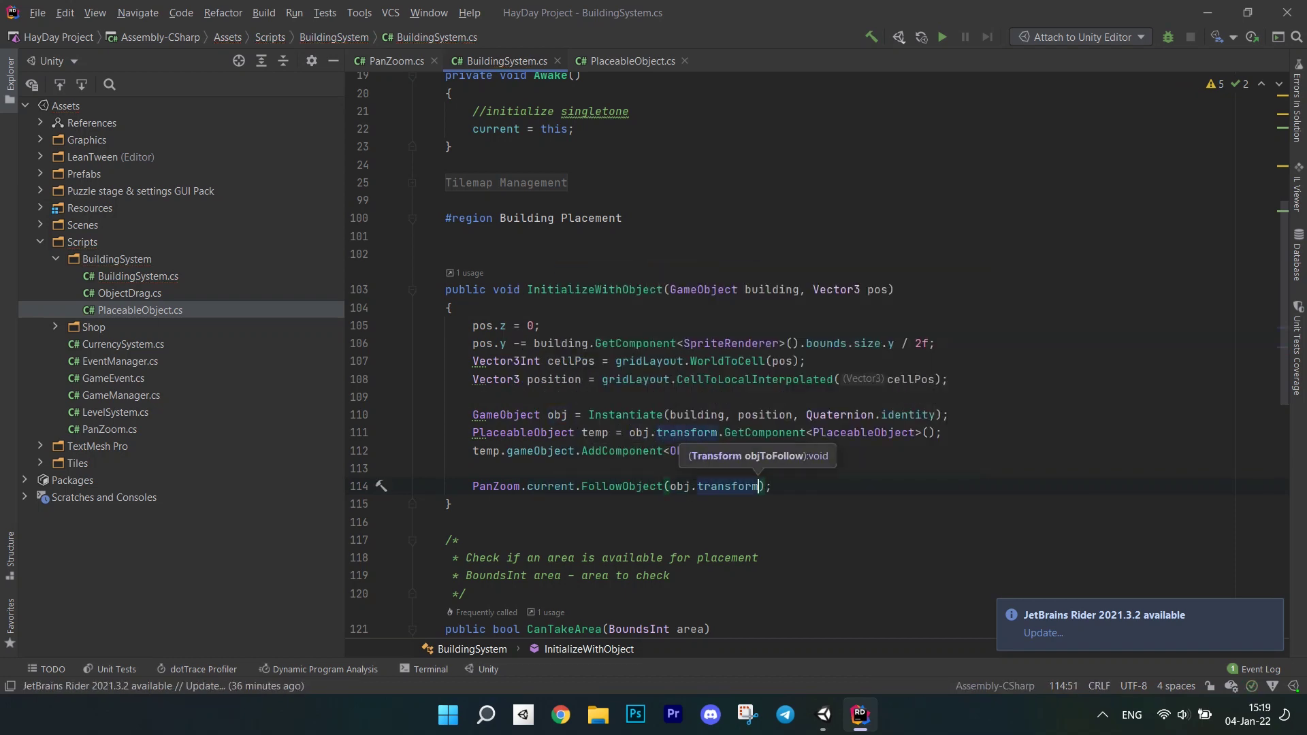
Step: Begin a PanZoom.current call inside PlaceableObject's Place() method
key(ctrl+Tab)
click(592, 325)
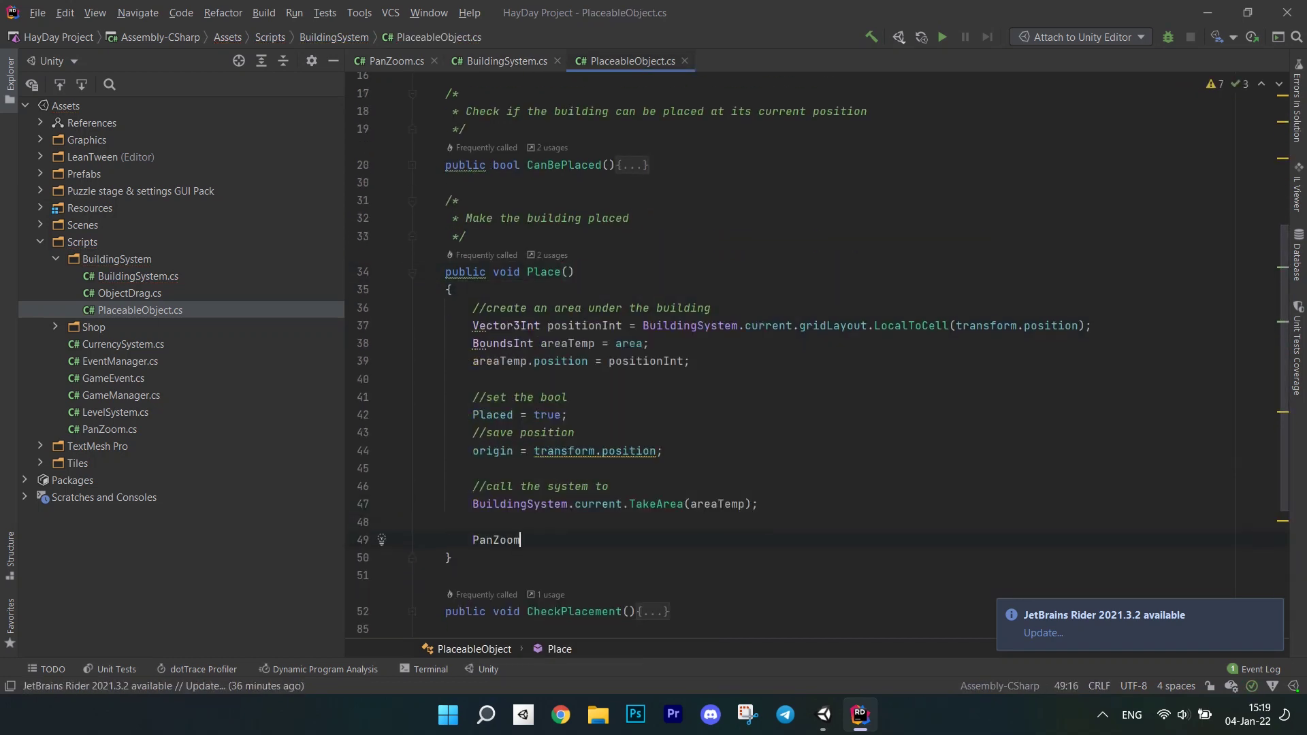
text(.)
key(Tab)
text(.Un)
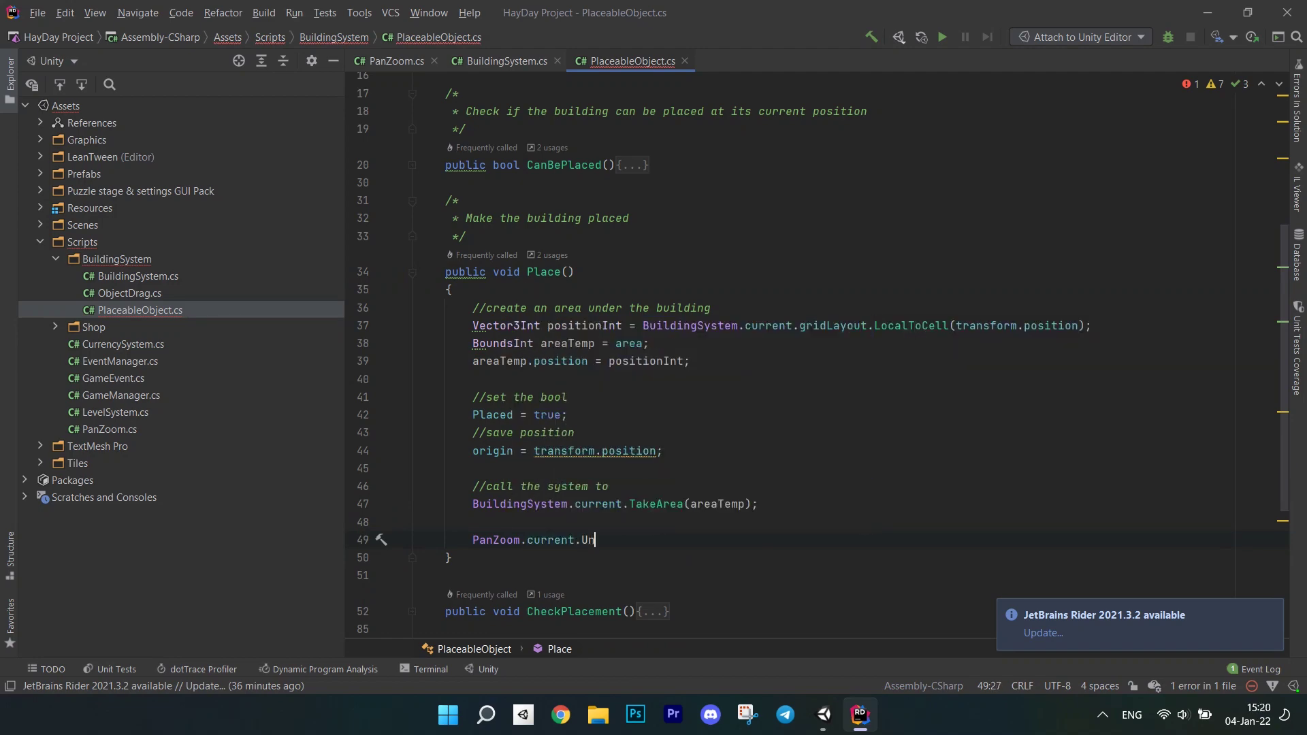
Step: Play-test buying a barn from the shop and placing it, then reopen PanZoom.cs
click(823, 714)
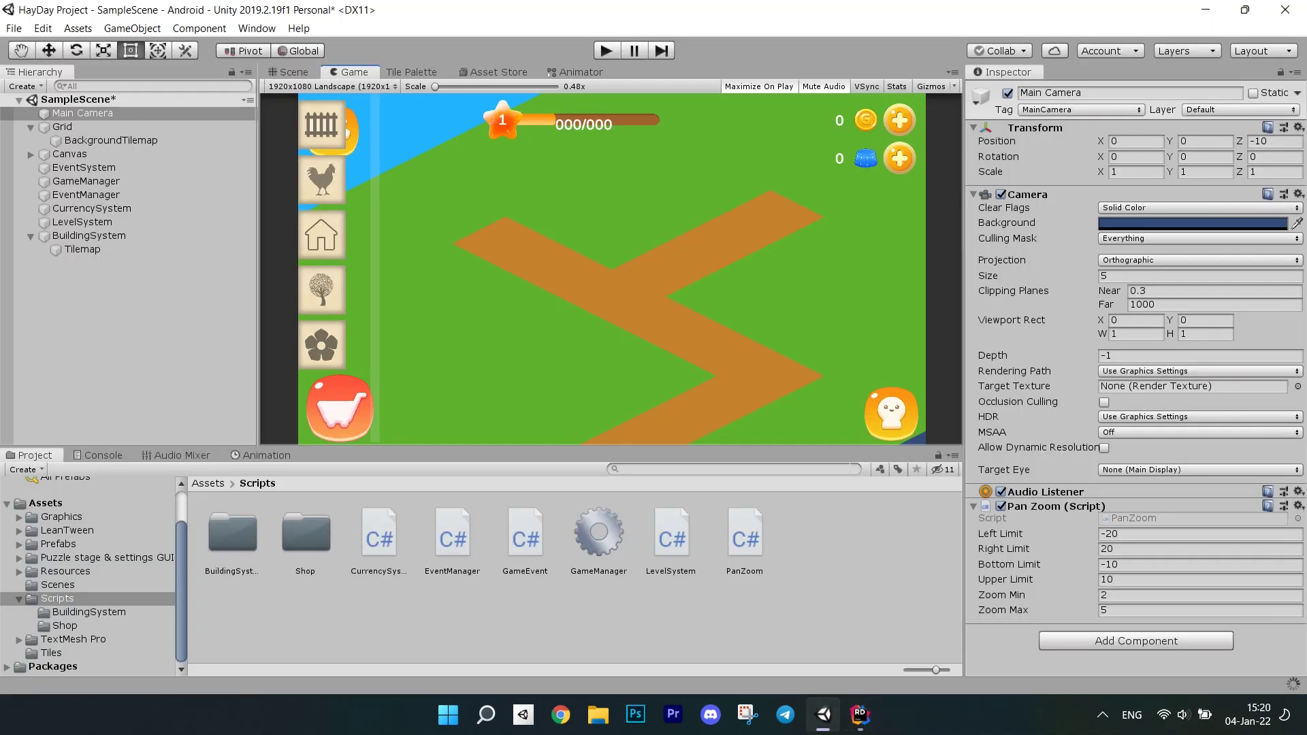
key(ctrl+p)
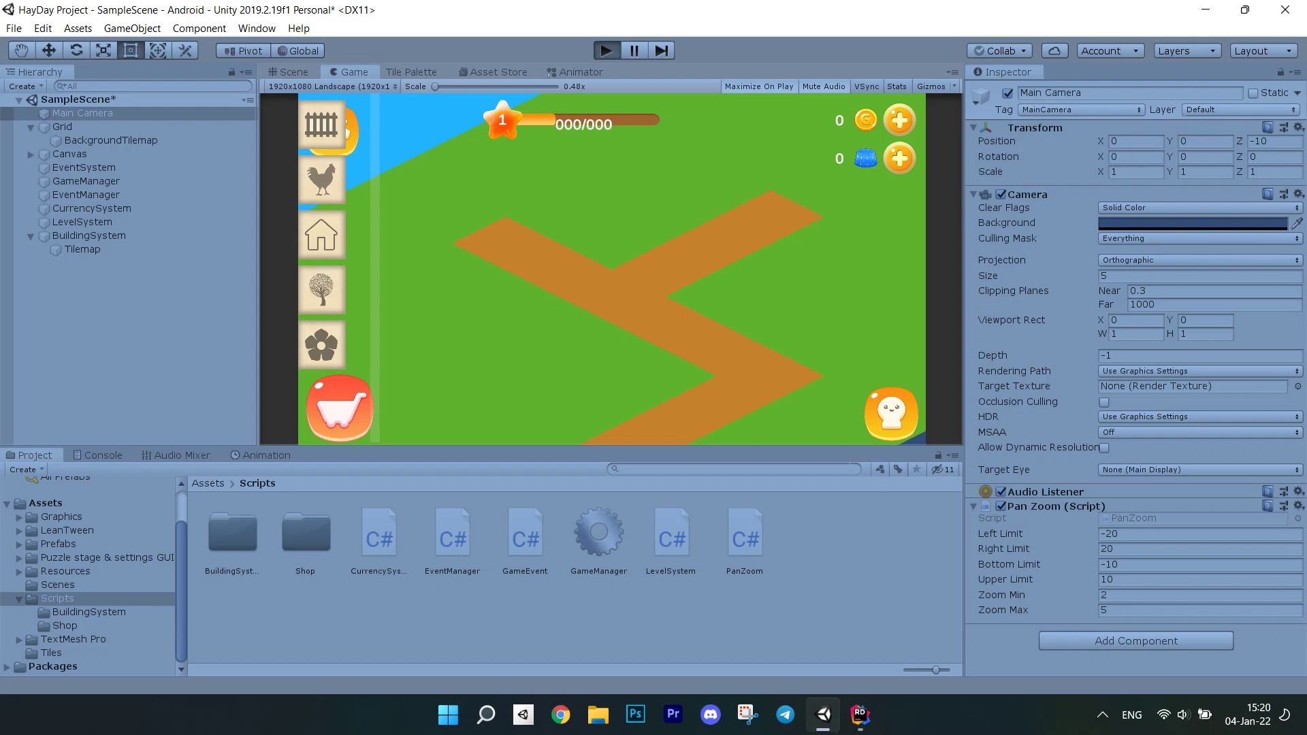
click(203, 613)
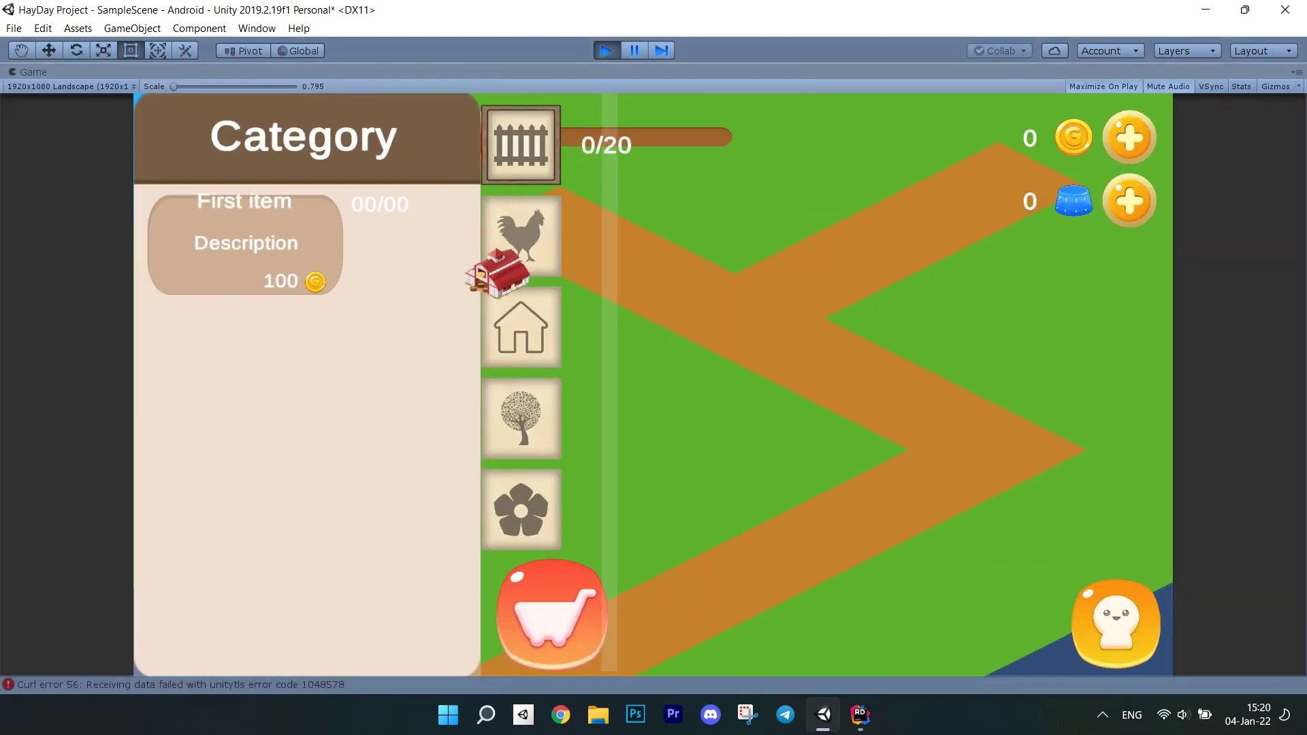
mouse_move(516, 260)
mouse_down()
mouse_move(337, 338)
mouse_move(685, 572)
mouse_move(970, 143)
mouse_move(1001, 358)
mouse_move(760, 265)
mouse_move(745, 399)
mouse_up()
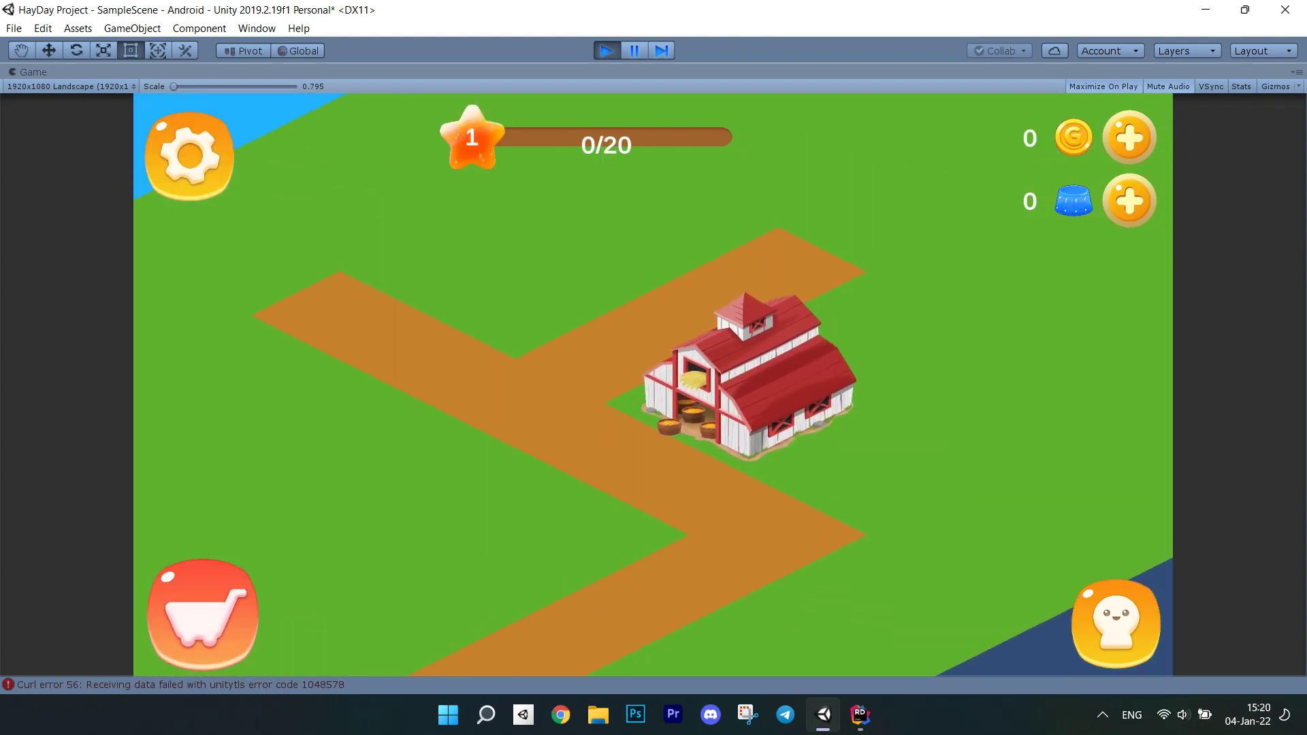
click(604, 51)
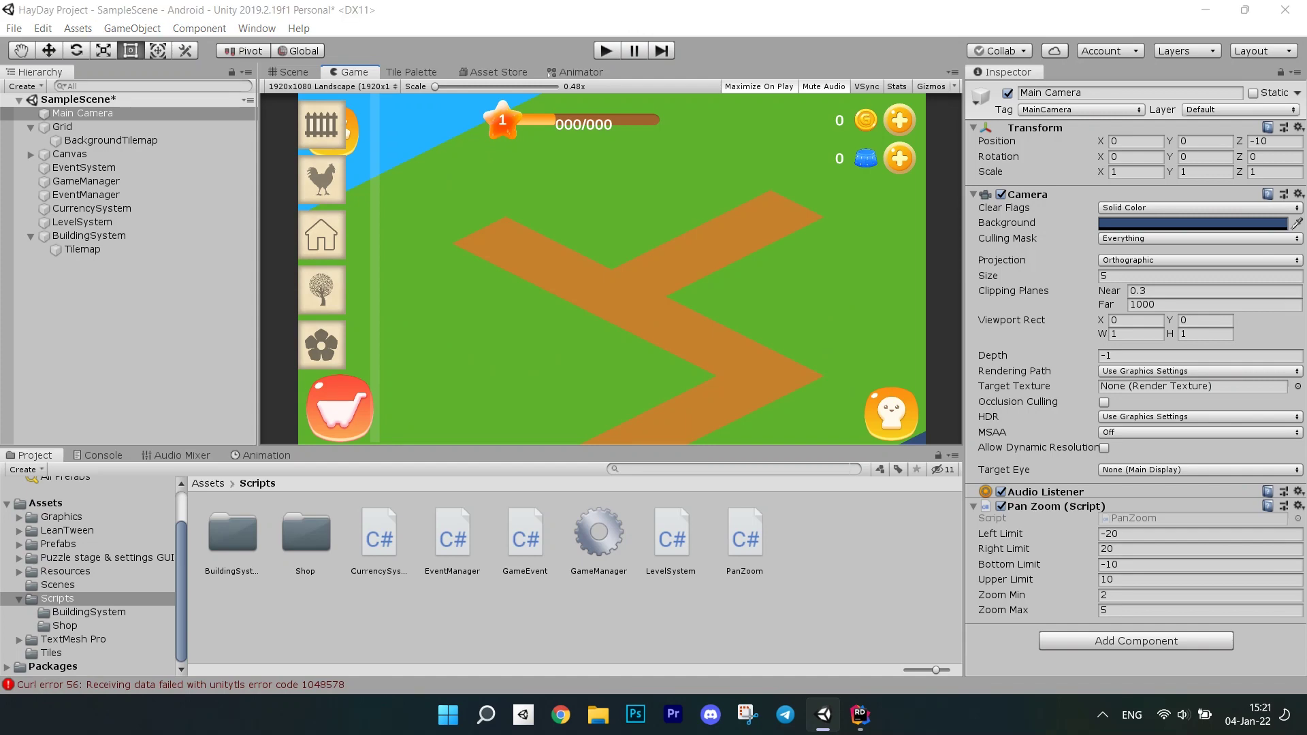
key(alt+Tab)
click(397, 61)
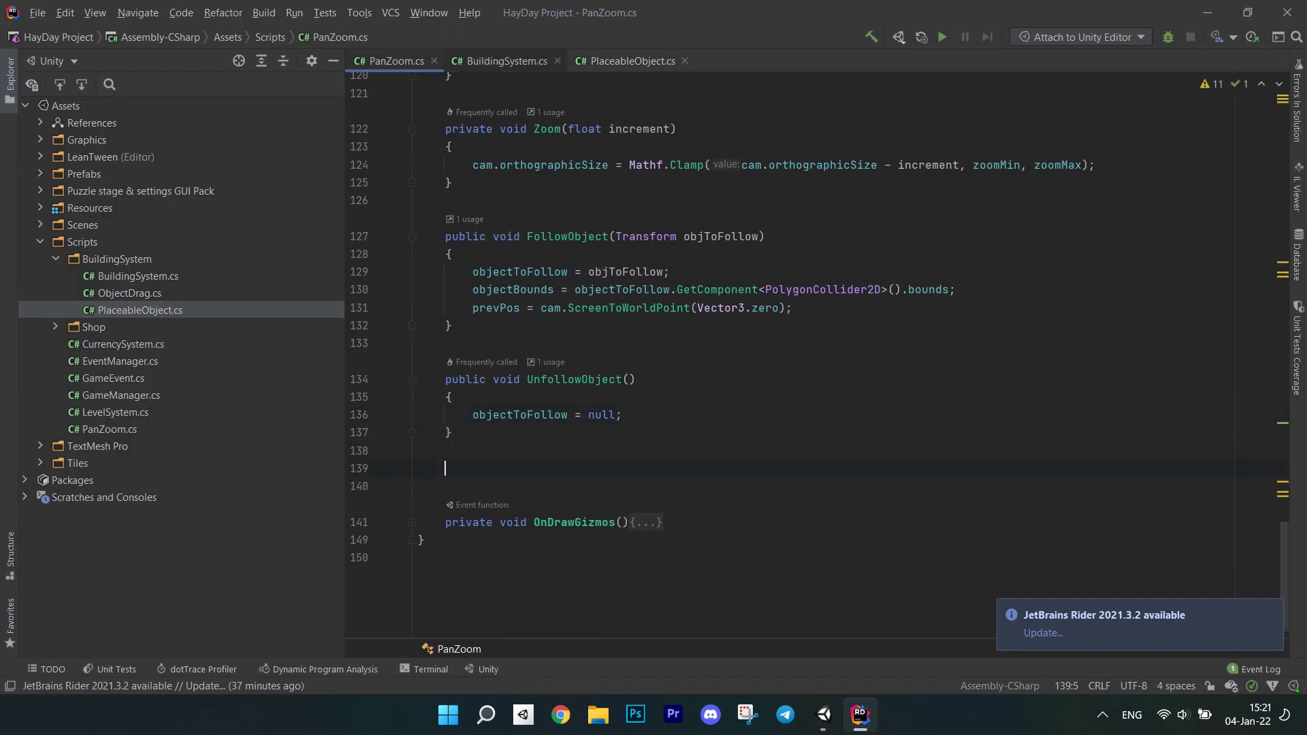
text(public void Fu)
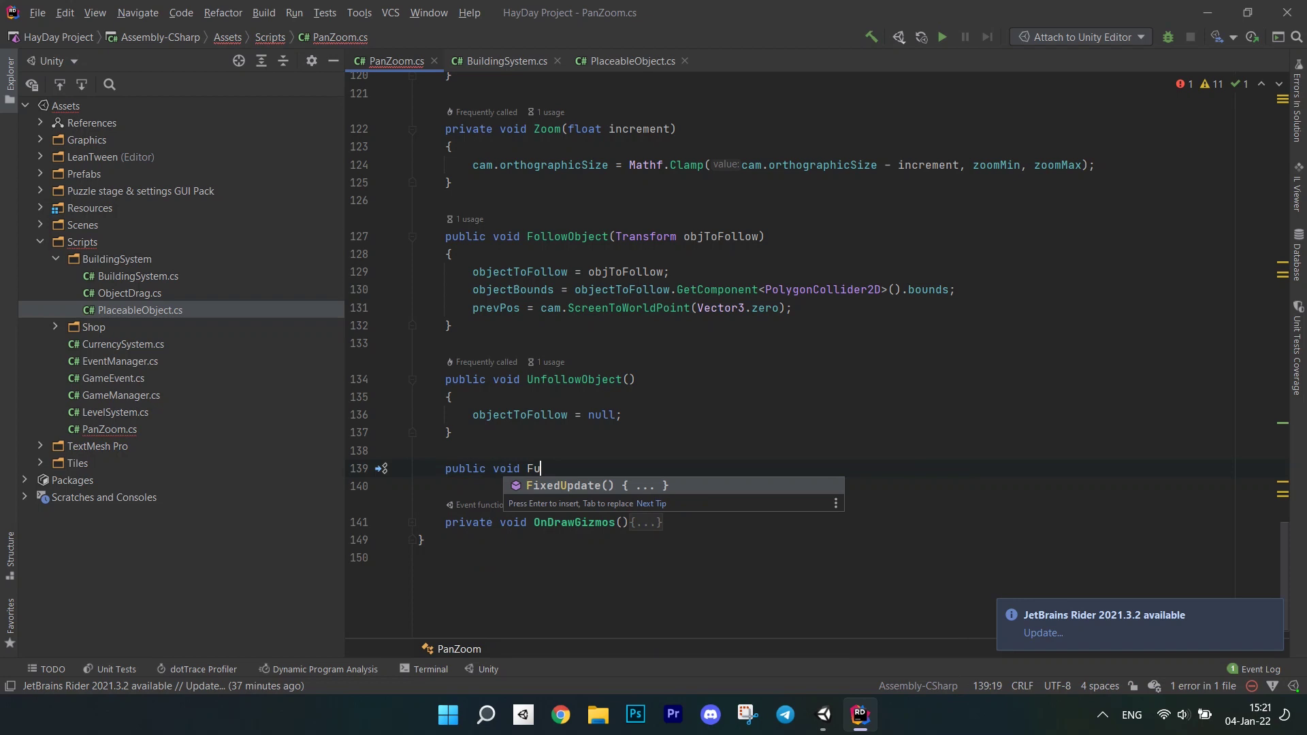
text(ocus(Vector3 position)
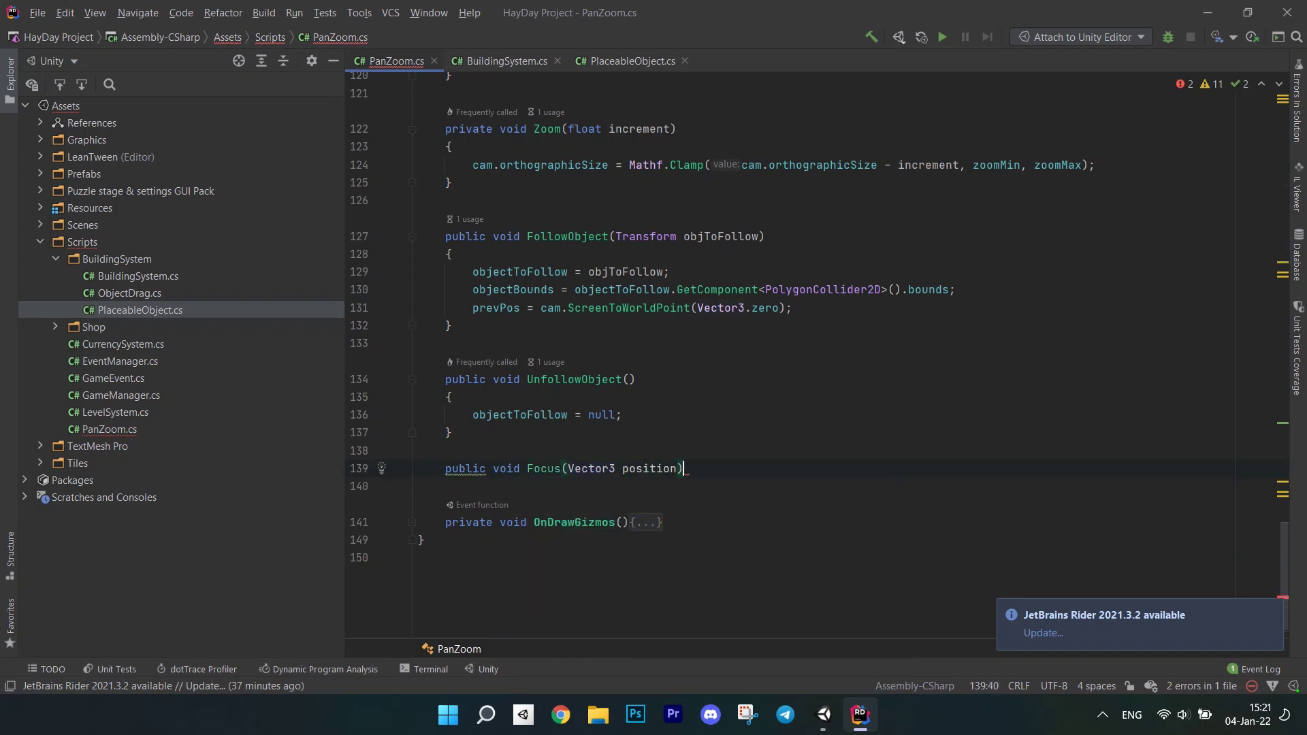
text(Vector3 )
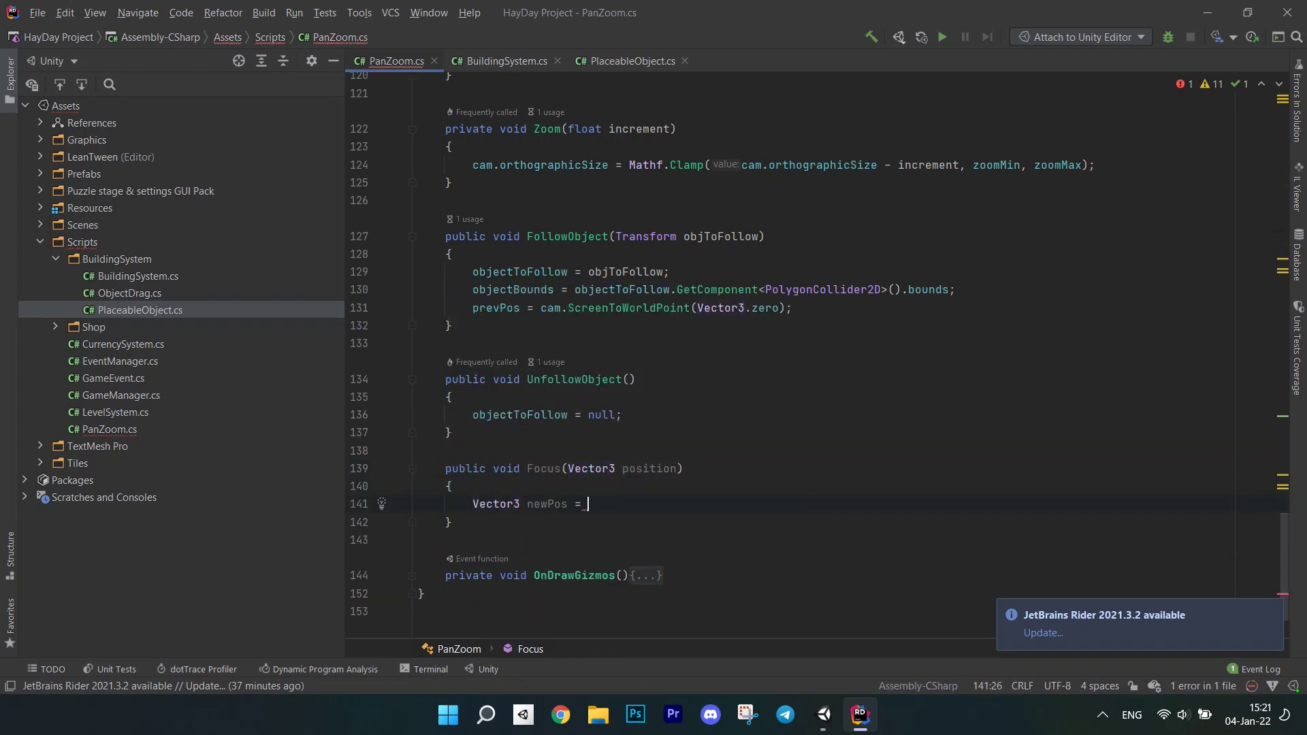
text(new)
Step: Write Focus(Vector3 position) with newPos at the camera's z and LeanTween.move(gameObject, newPos, 0.2f)
key(Tab)
text((po)
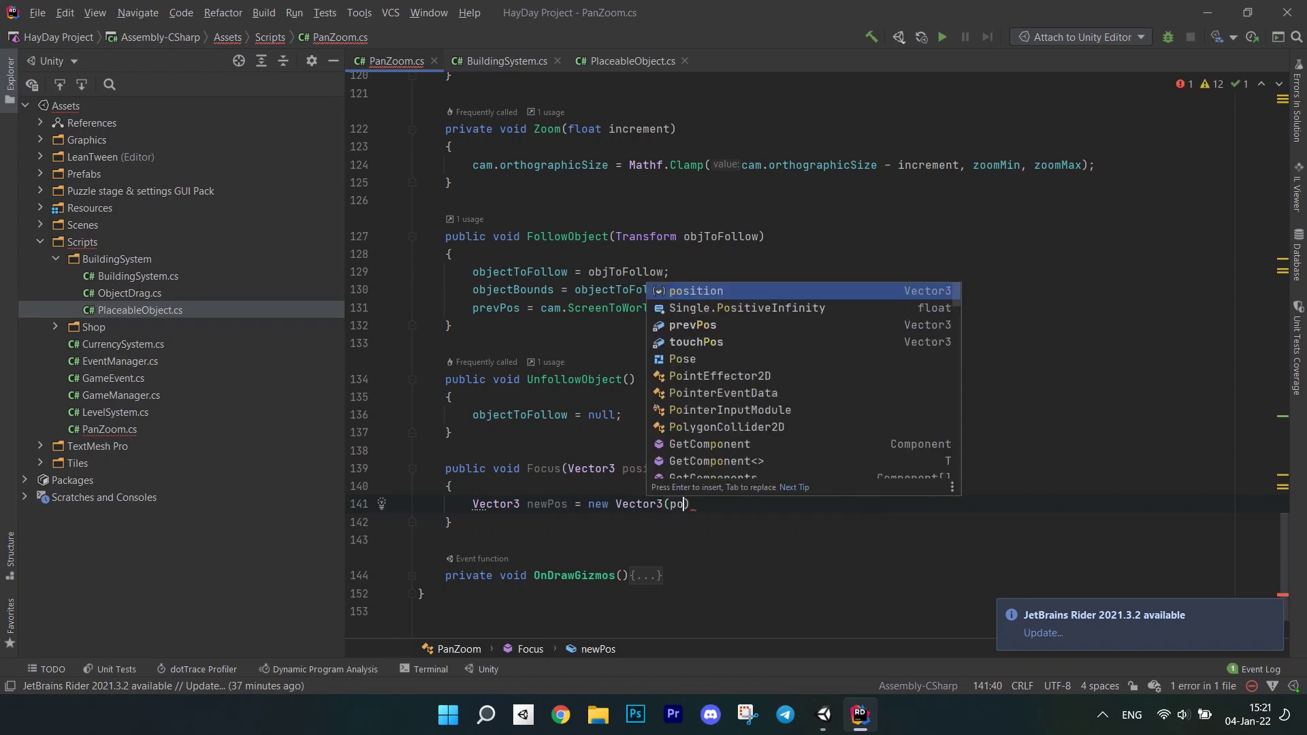
text(sition.x, position.)
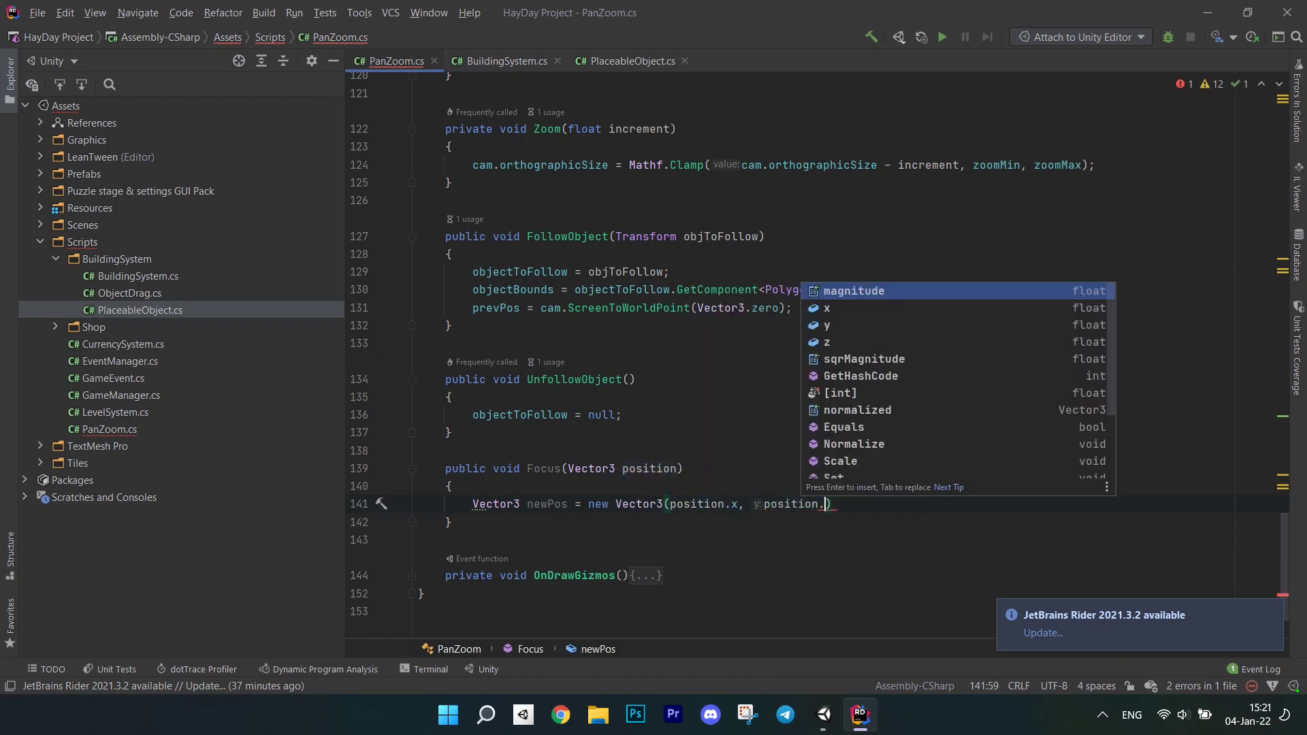
text(y, tra)
key(Tab)
text(.po)
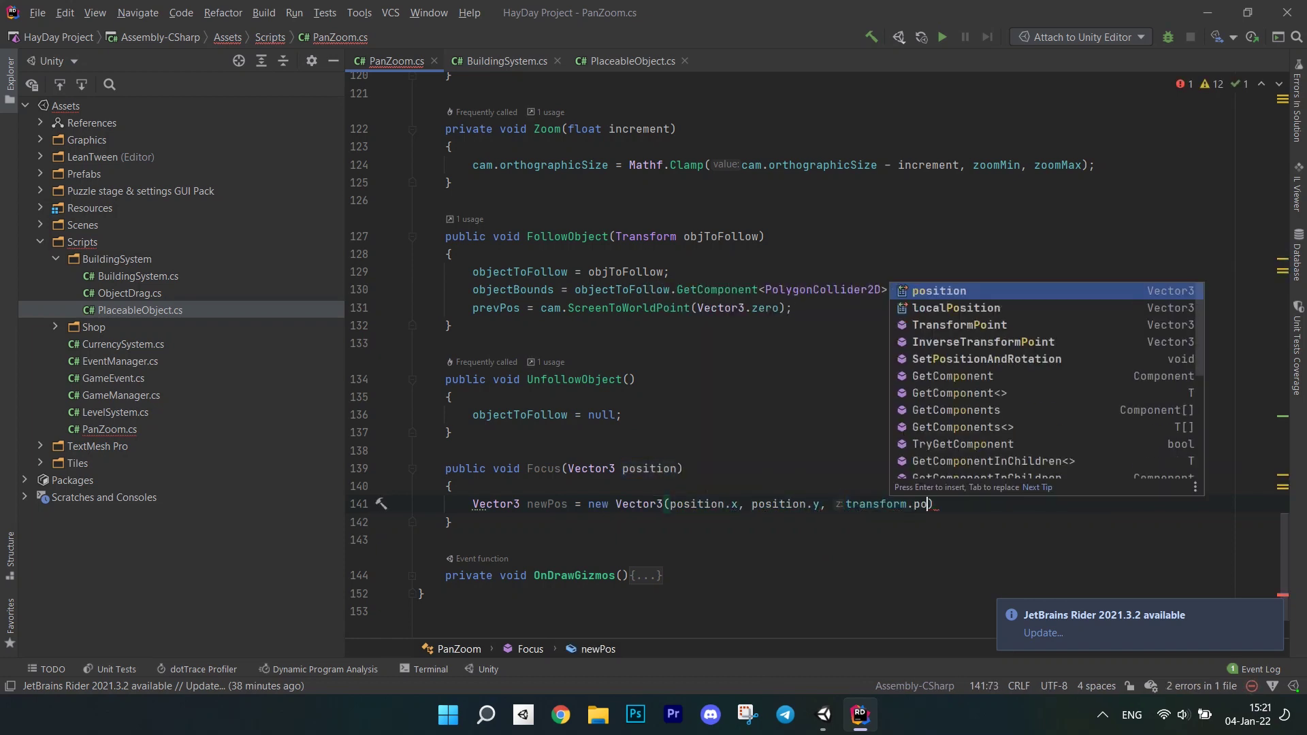
key(Tab)
text(.z)
key(End)
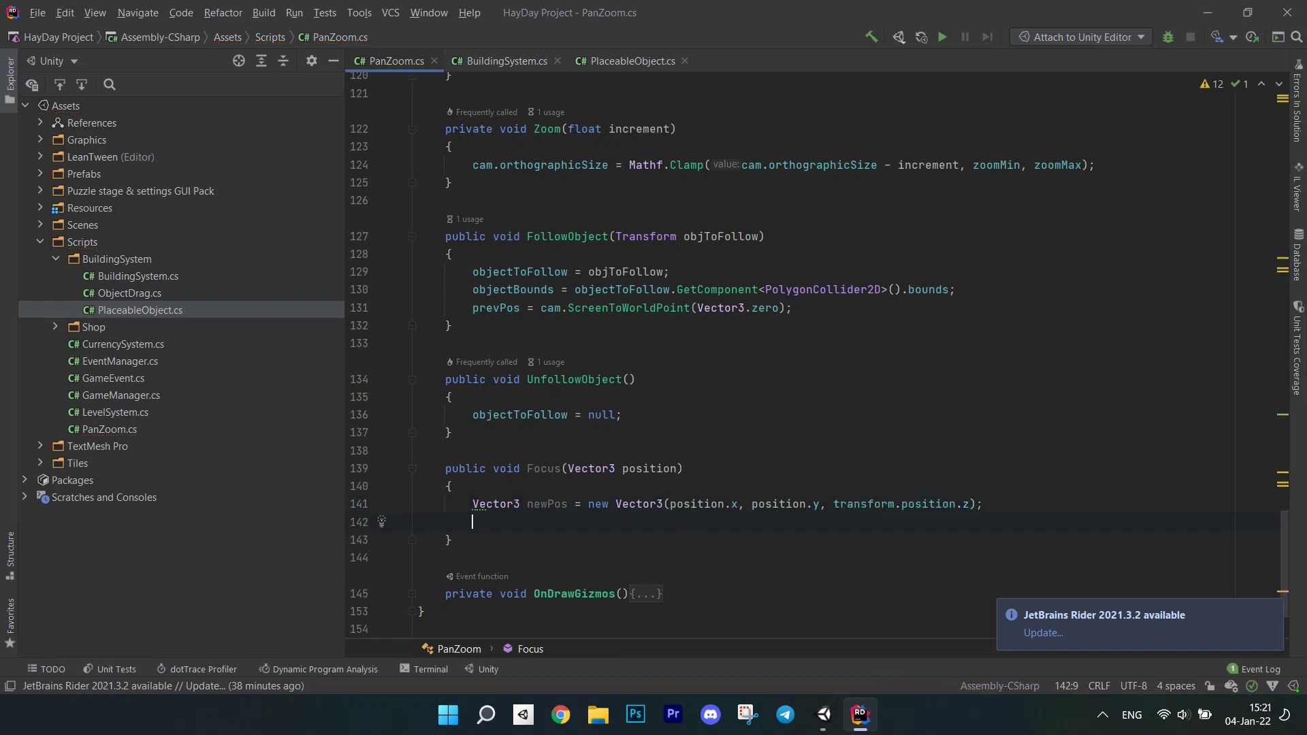
text(LeaT)
key(Down)
key(Down)
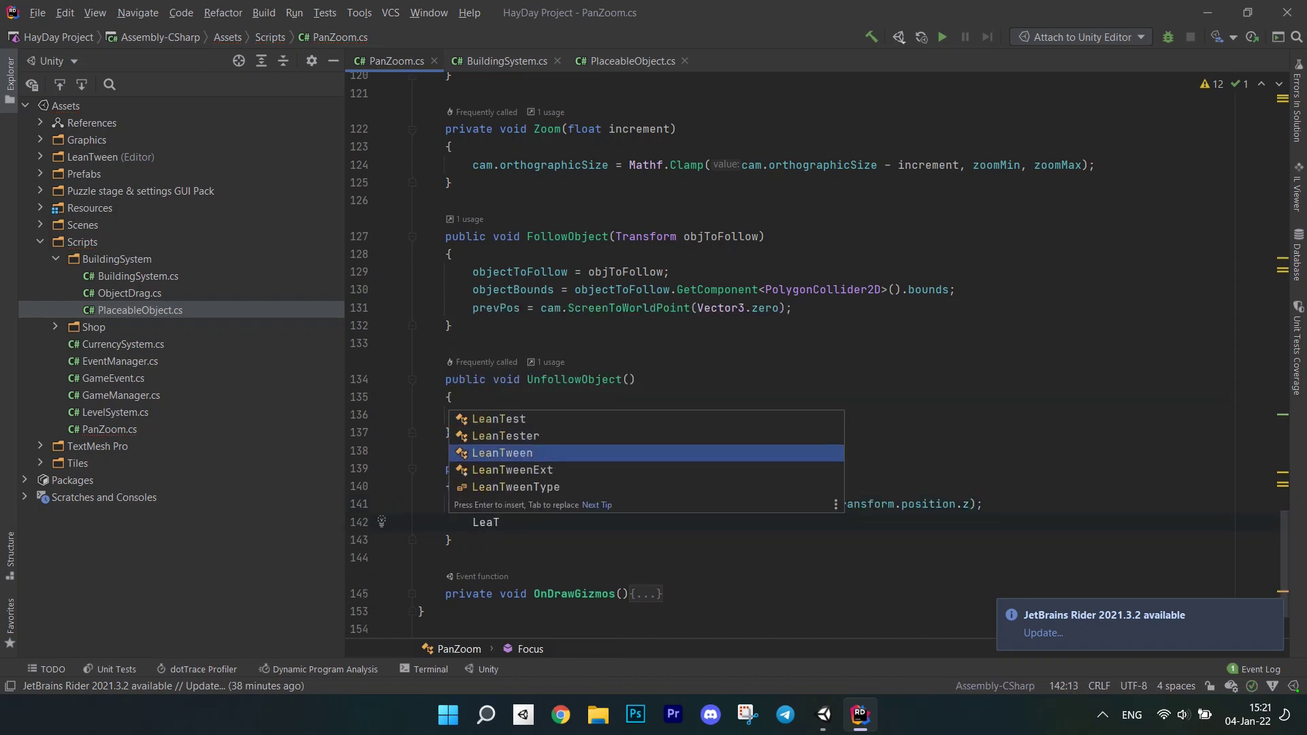
key(Tab)
text(move)
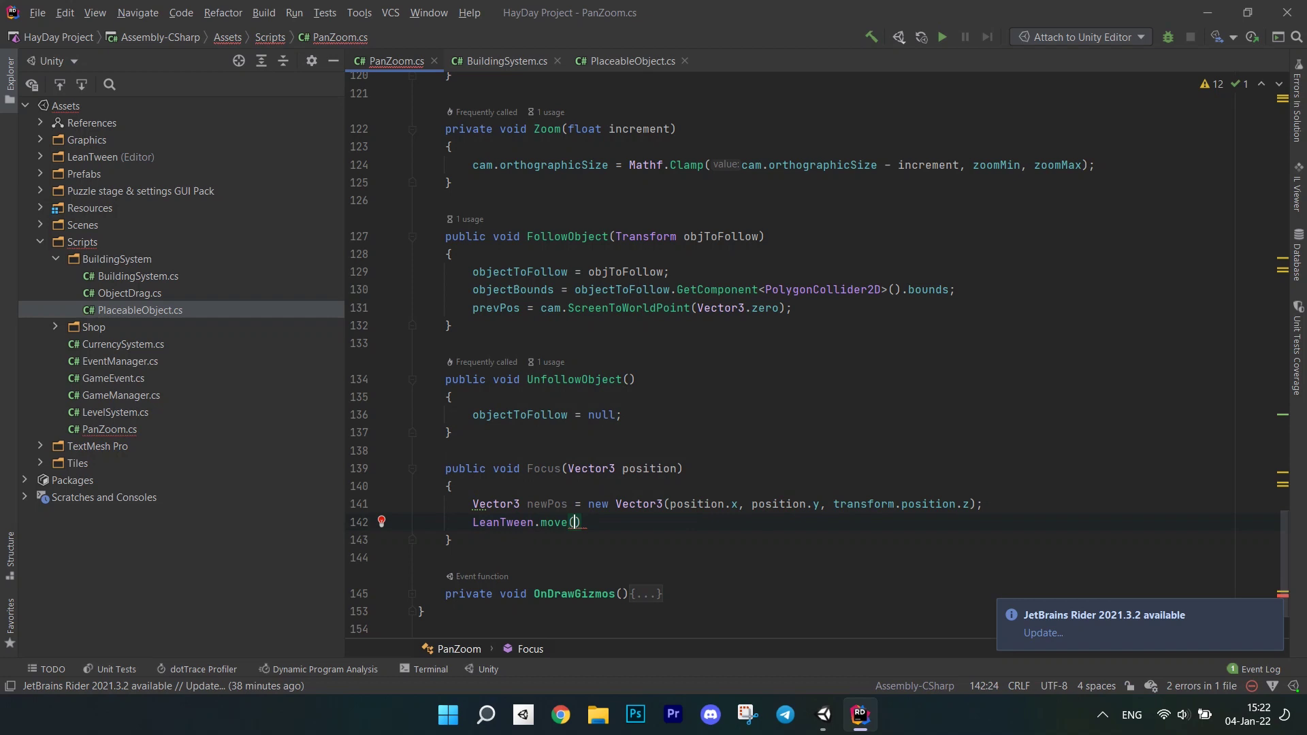
text(()
text(ga)
key(Tab)
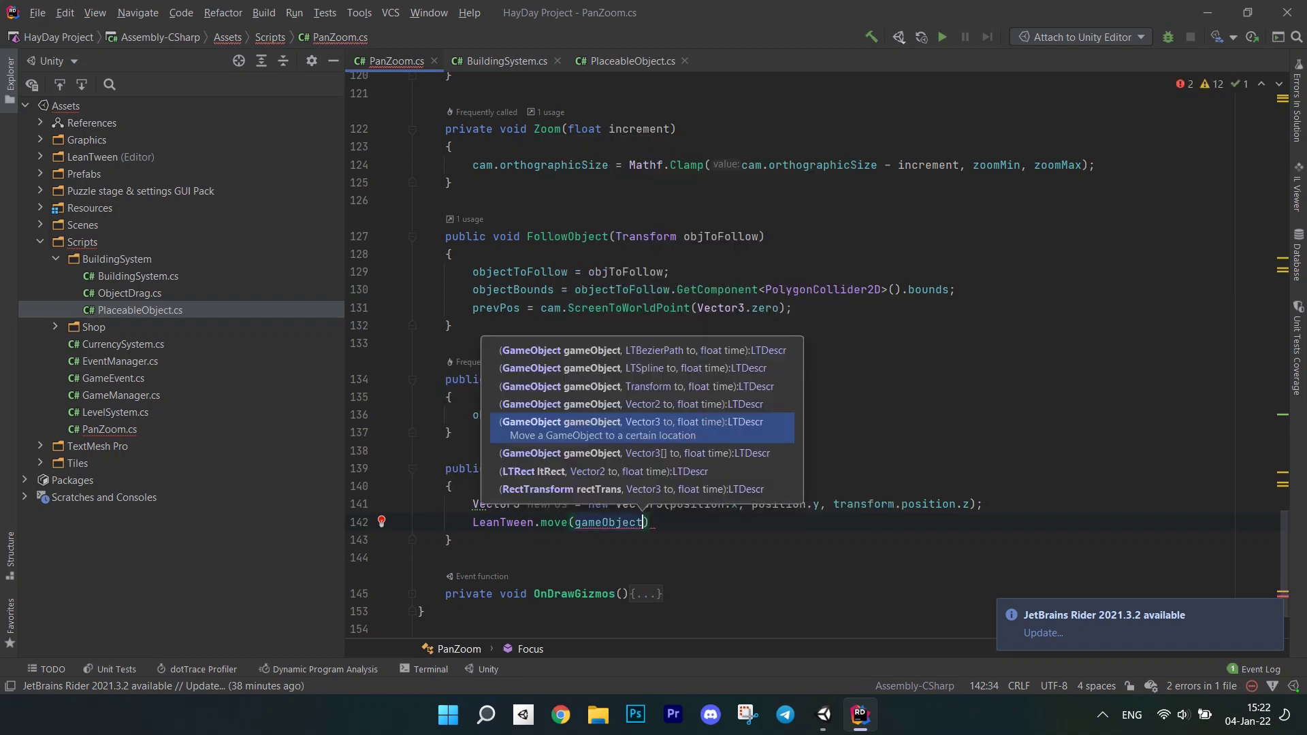
text(, new)
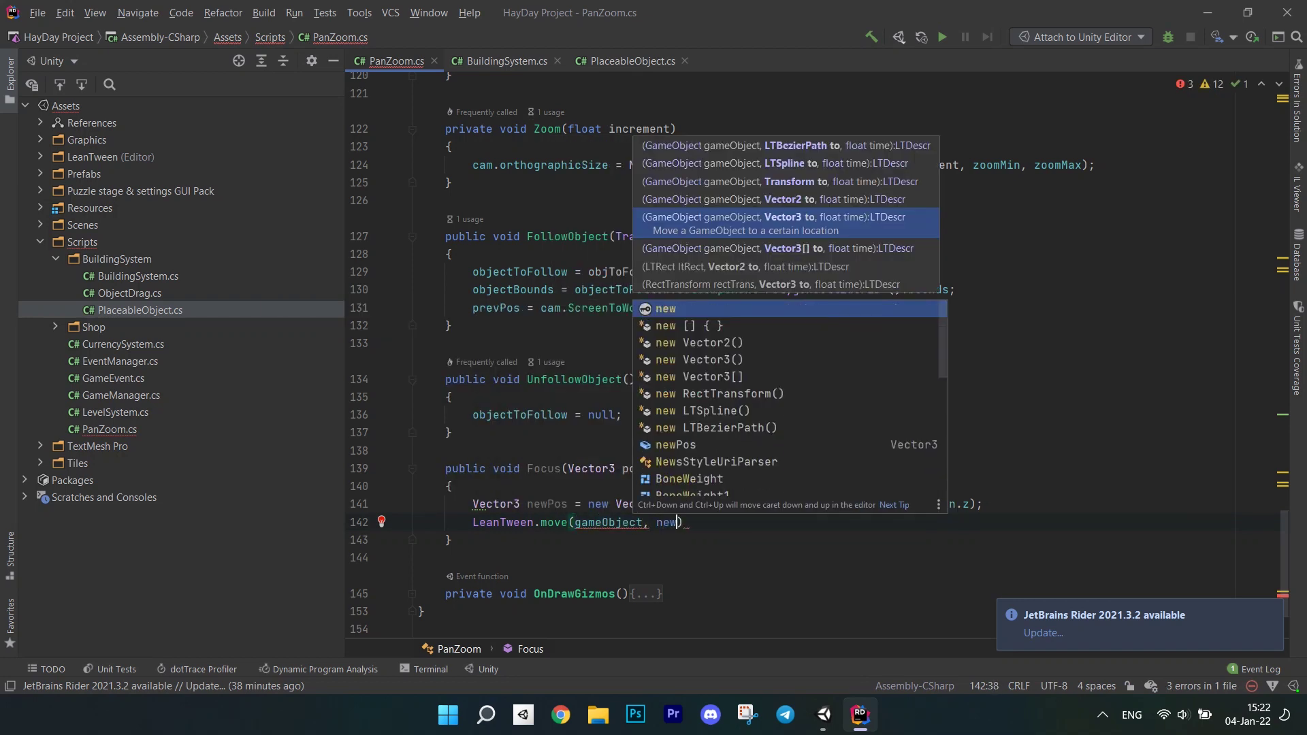
key(Tab)
text(, 0)
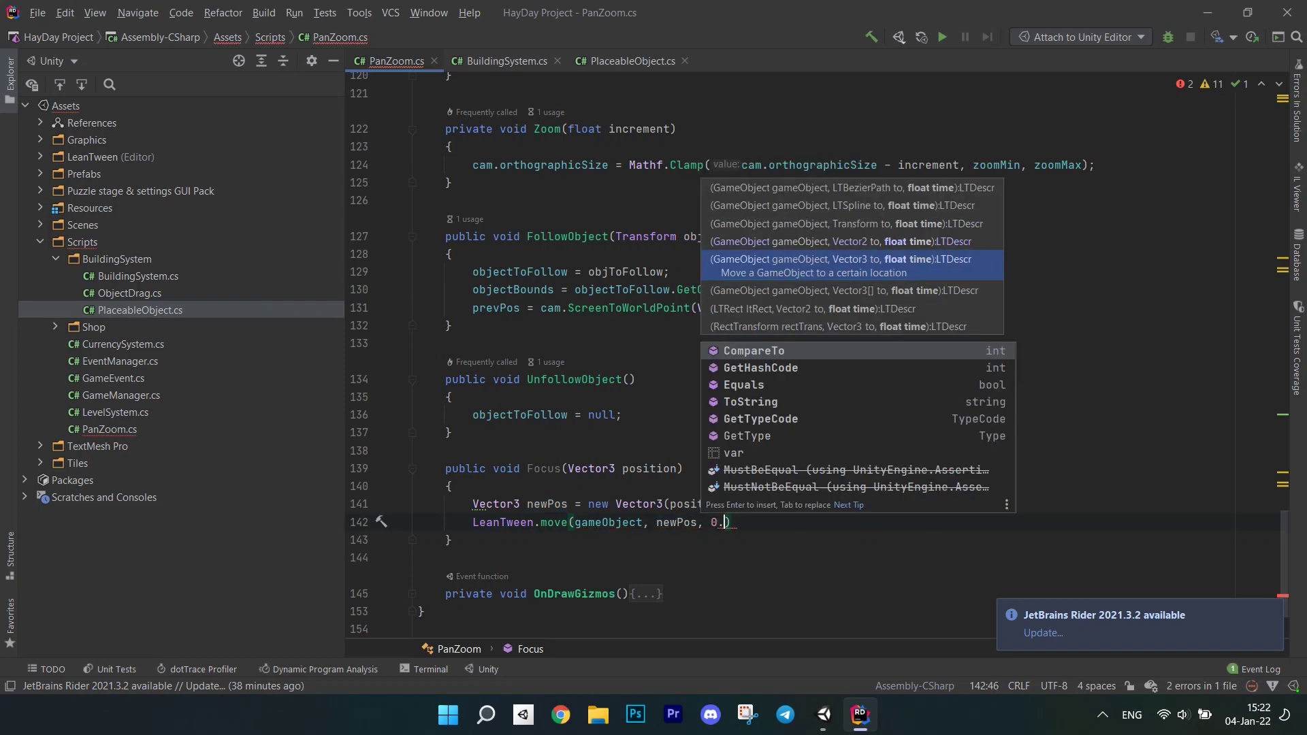
text(.2f))
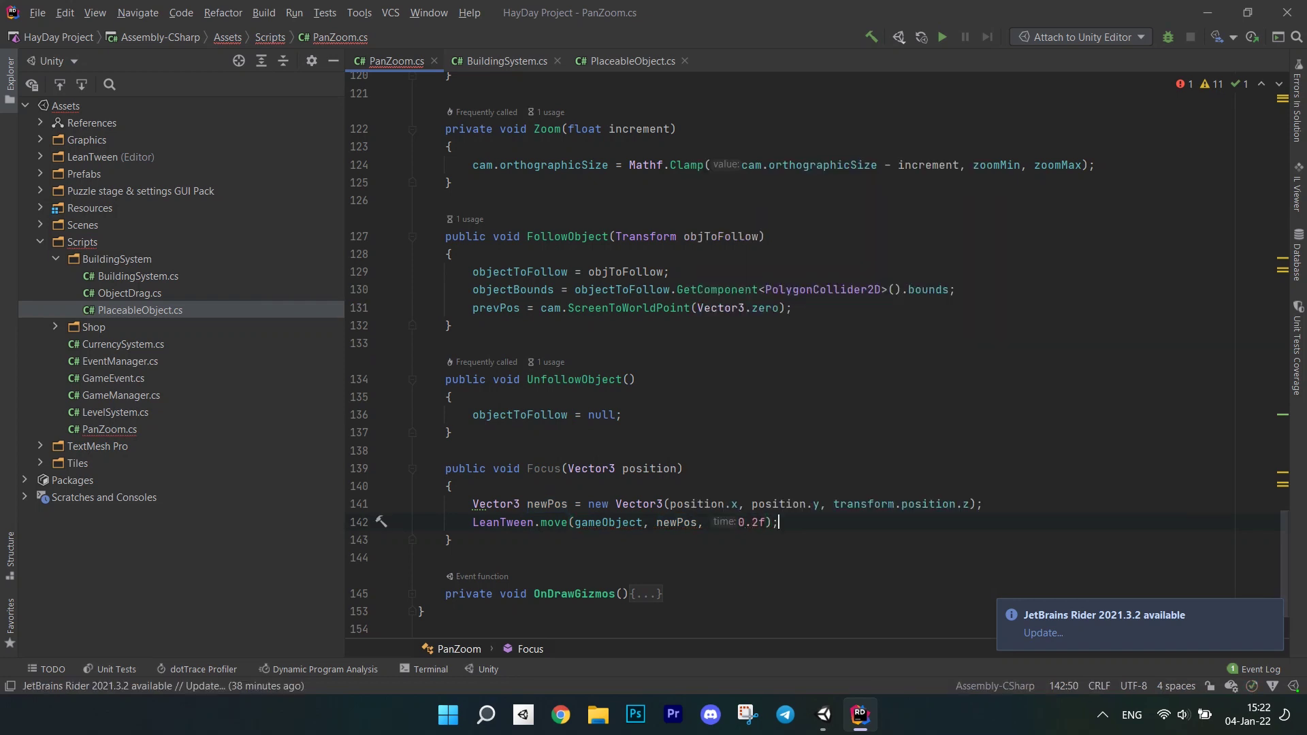
scroll(797, 358, up, 7)
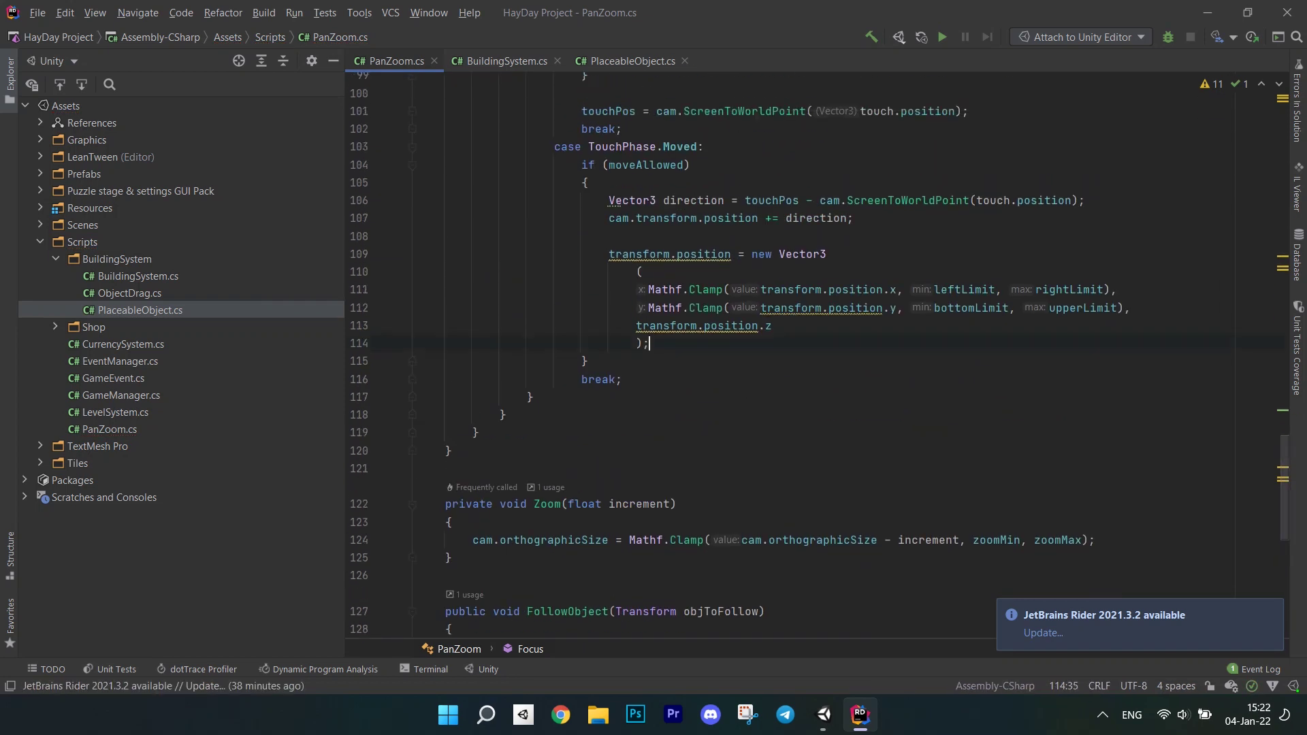
Step: Copy the Mathf.Clamp camera-limit block from the touch-move case into Focus
key(ctrl+c)
scroll(796, 358, down, 9)
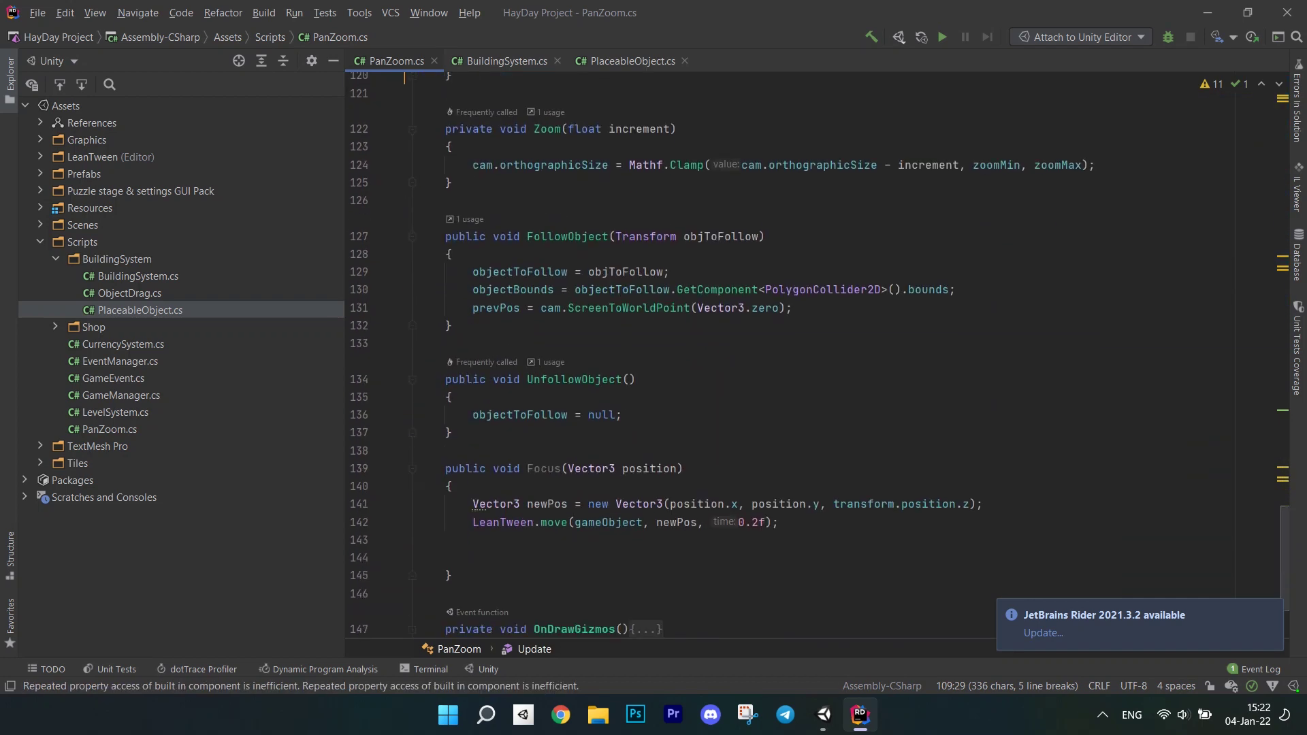
click(480, 503)
key(ctrl+v)
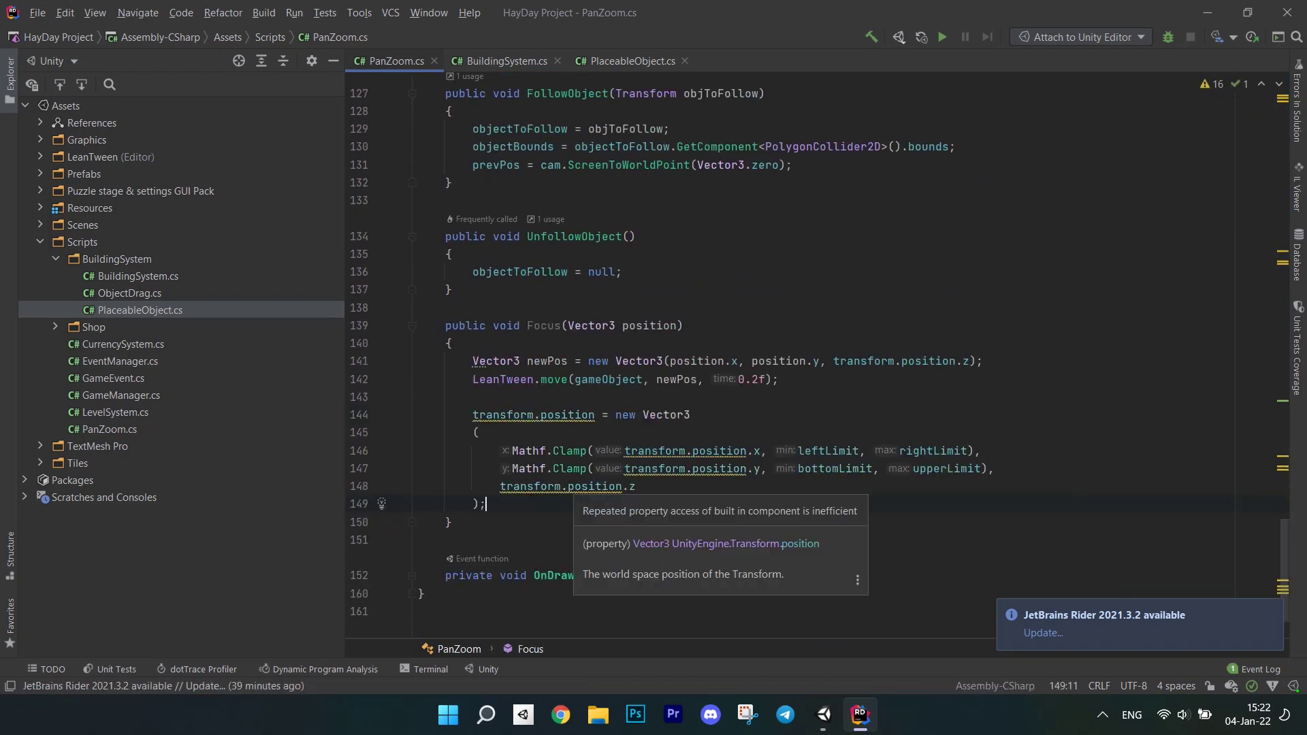
text(touchPos.)
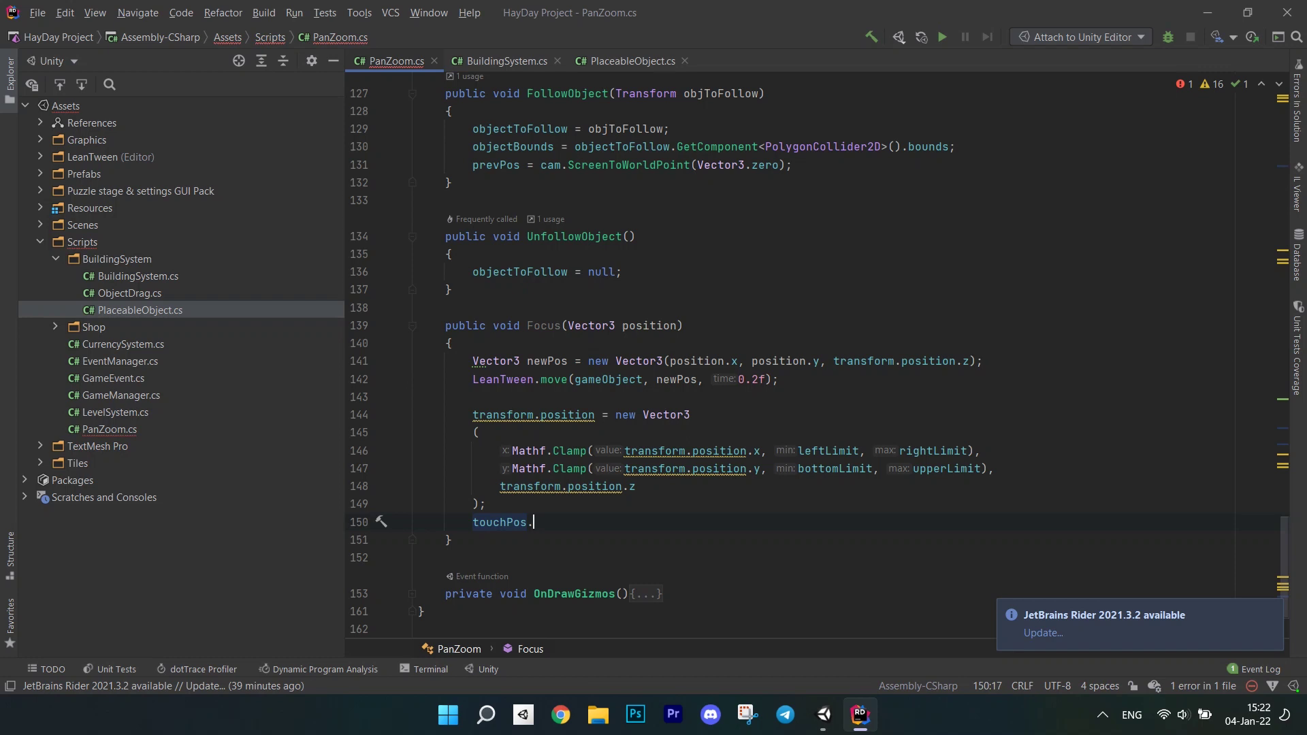
text( = transform)
text(.po)
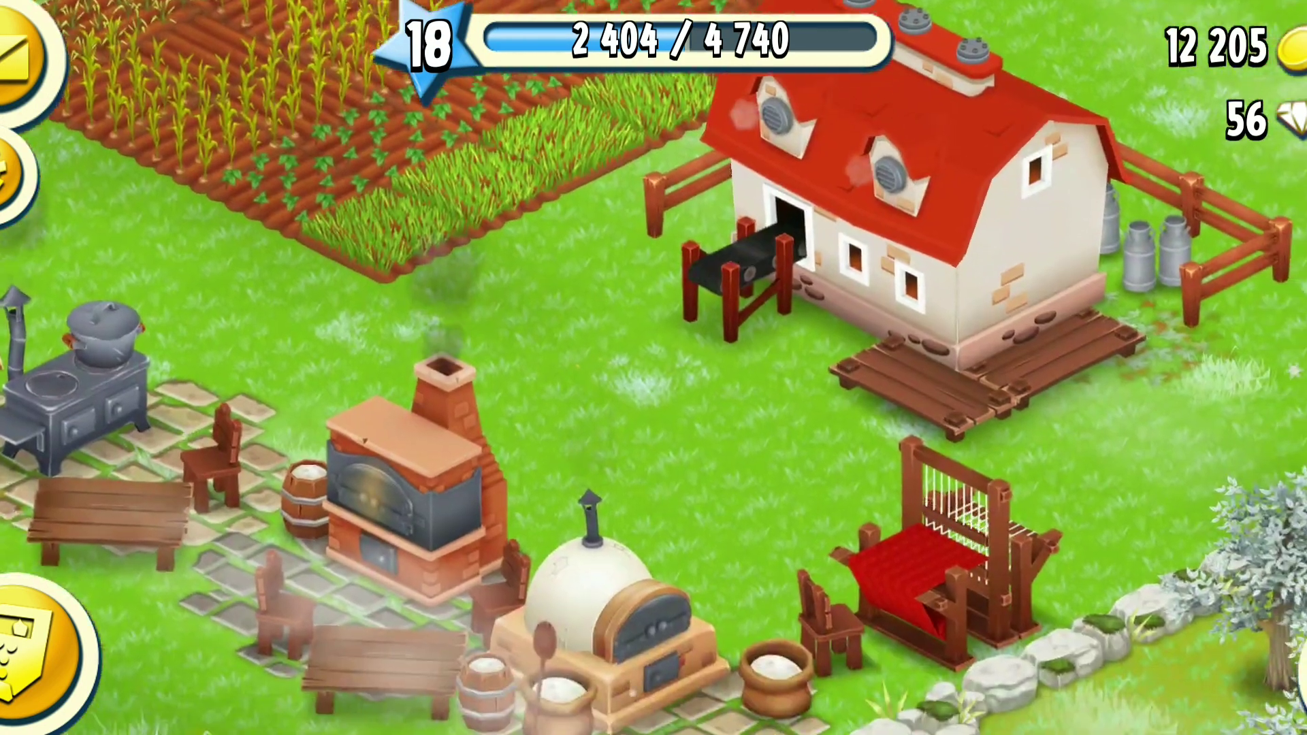
Step: In the Hay Day reference, pan the farm and tap locked plots to preview expansion offers
drag(920, 561, 510, 204)
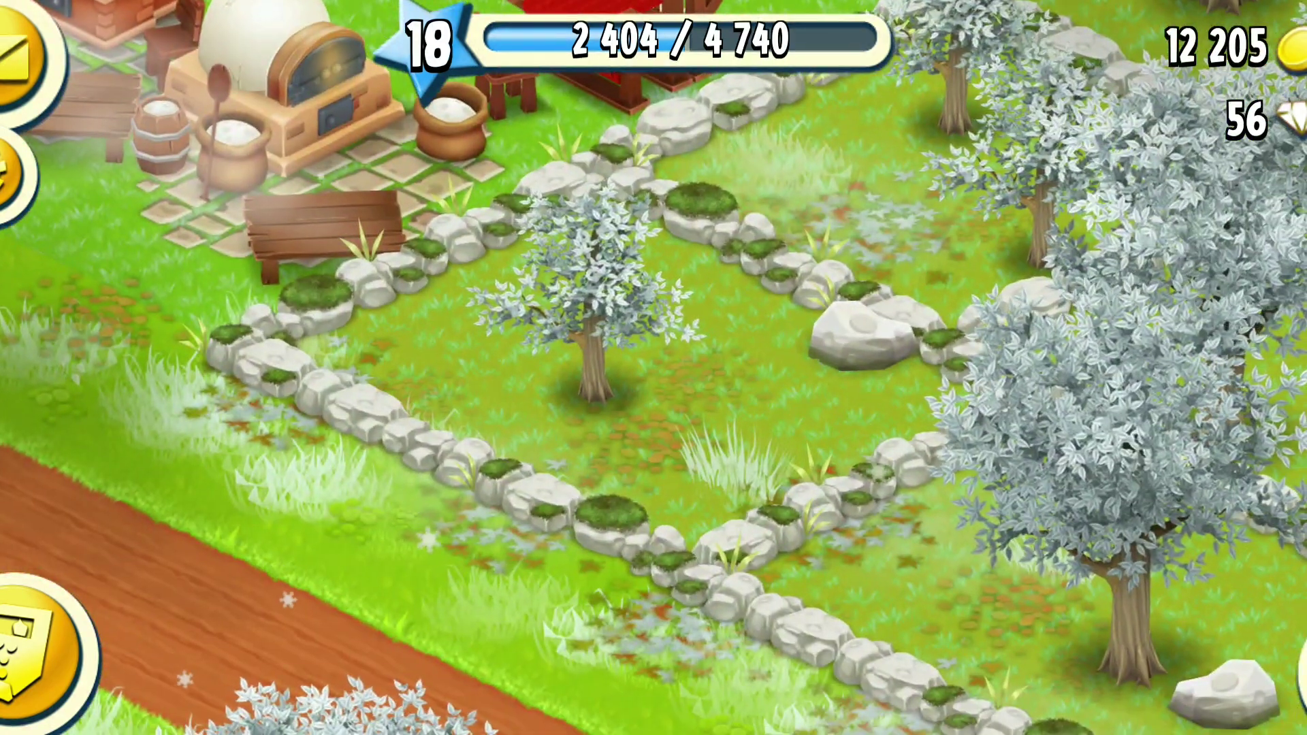
click(653, 409)
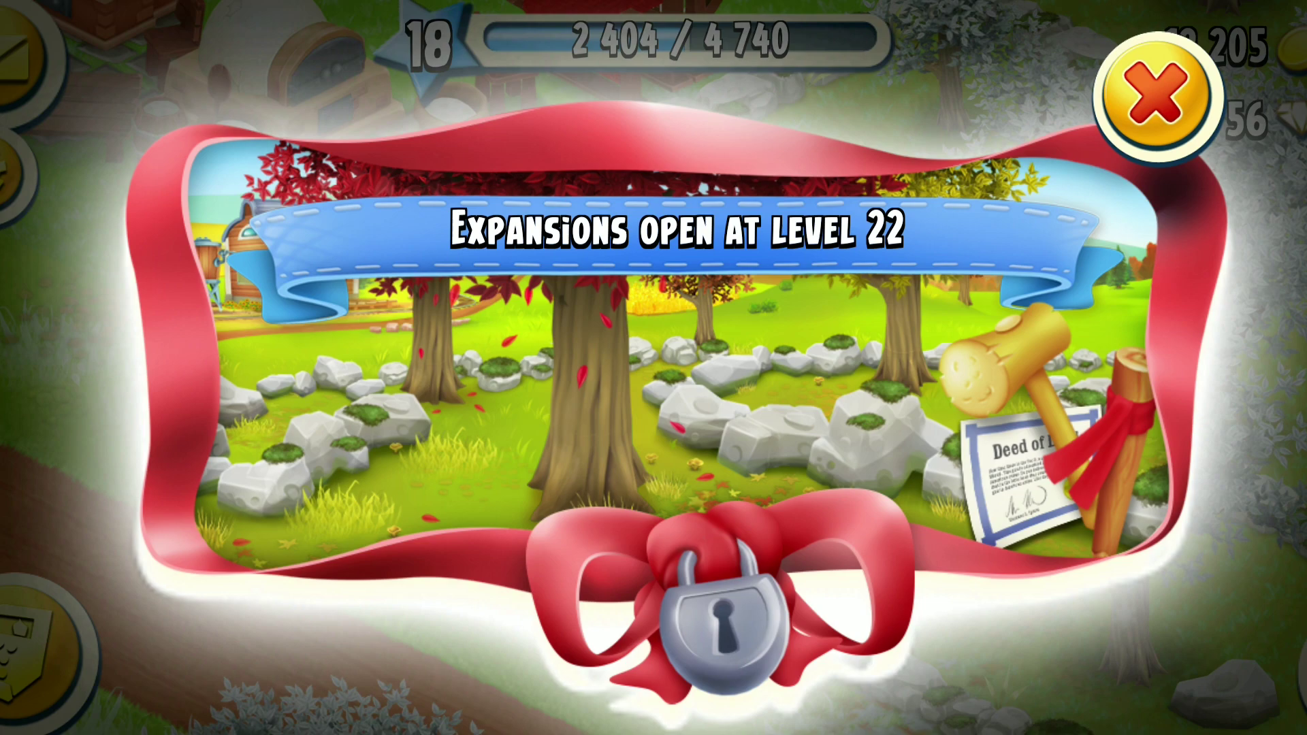
click(1157, 94)
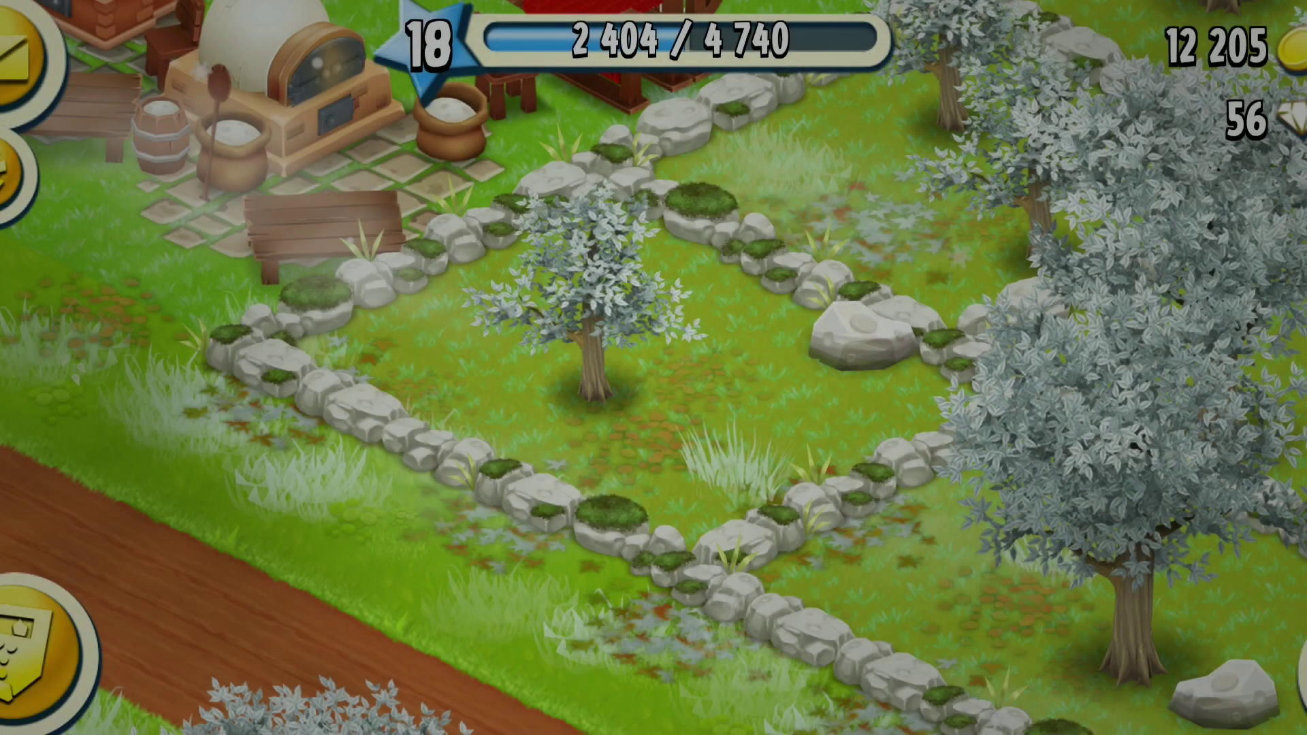
mouse_move(919, 409)
mouse_down()
mouse_move(664, 429)
mouse_move(796, 358)
mouse_up()
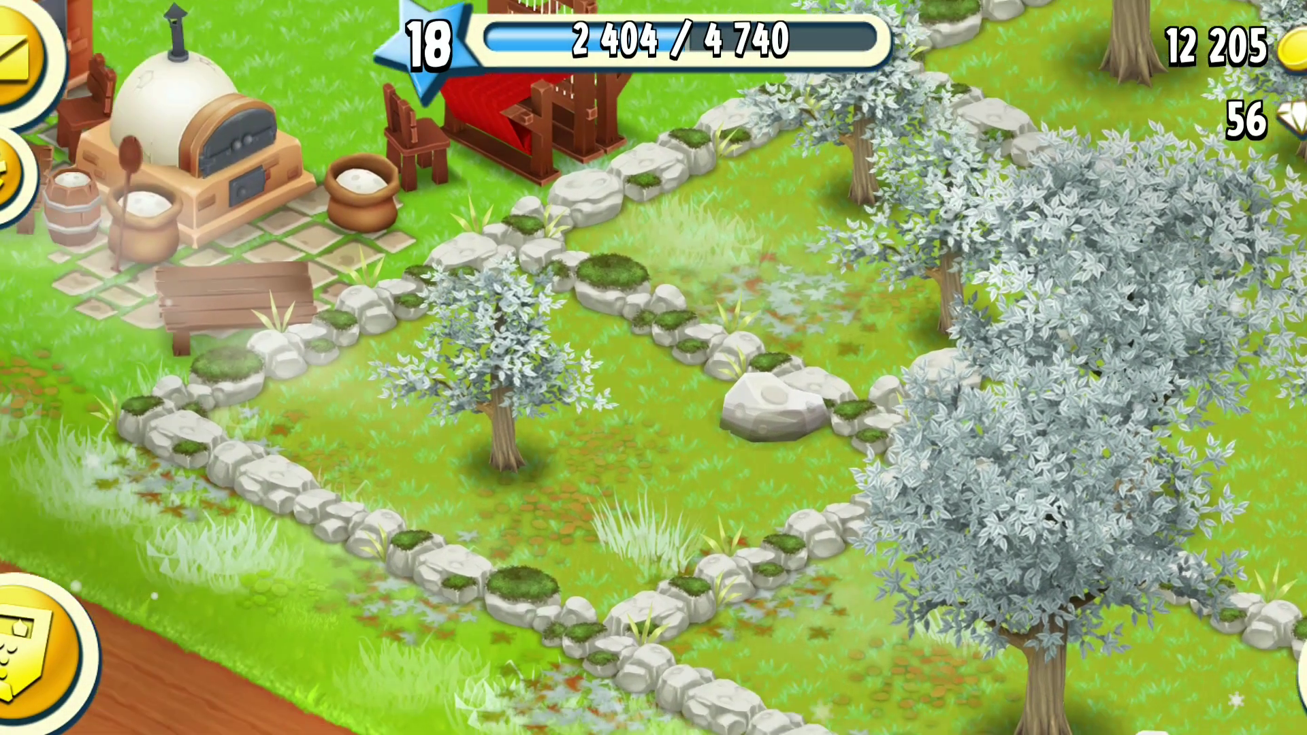
click(552, 337)
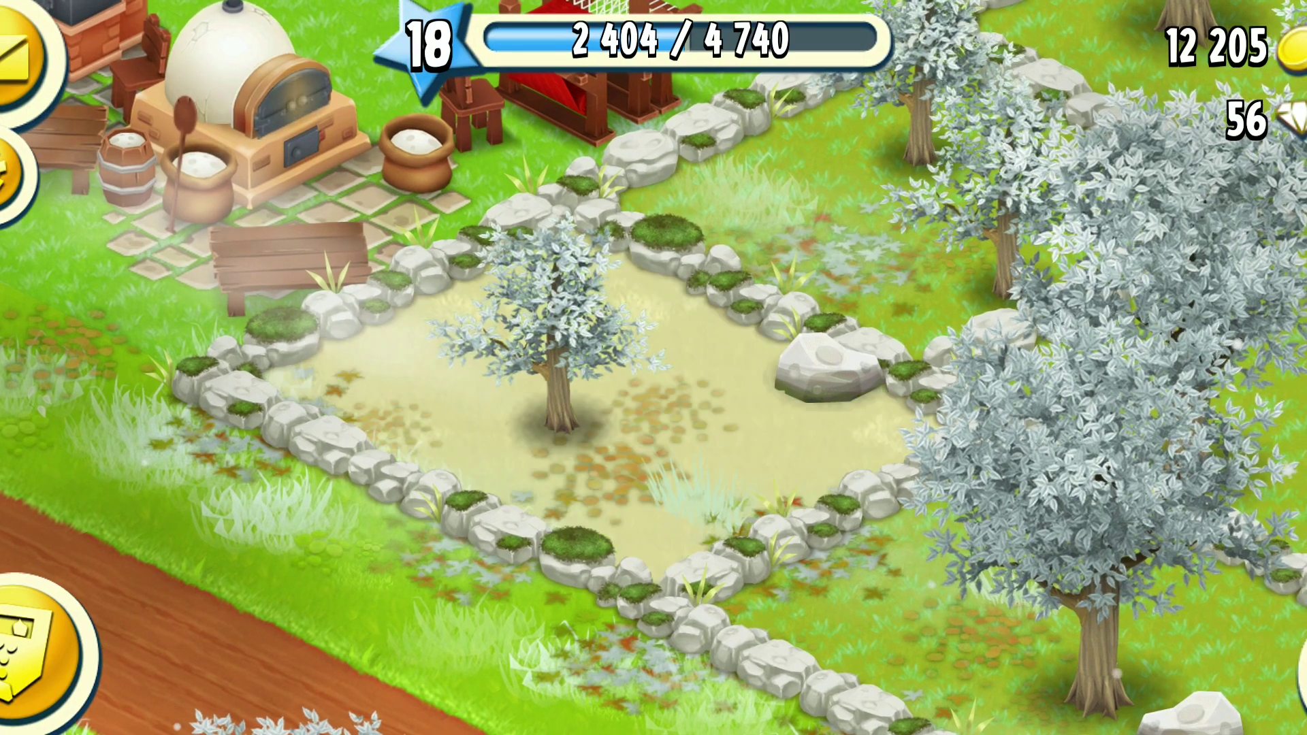
drag(714, 409, 664, 378)
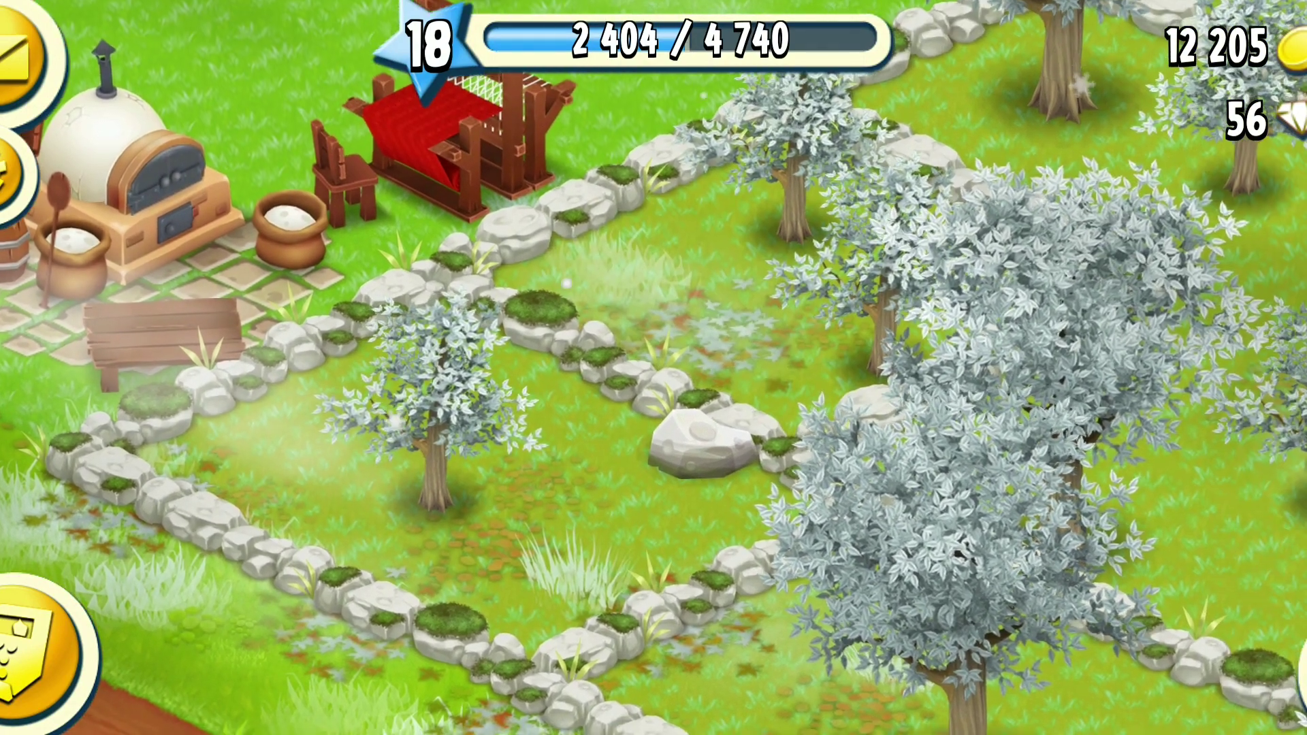
drag(817, 511, 511, 306)
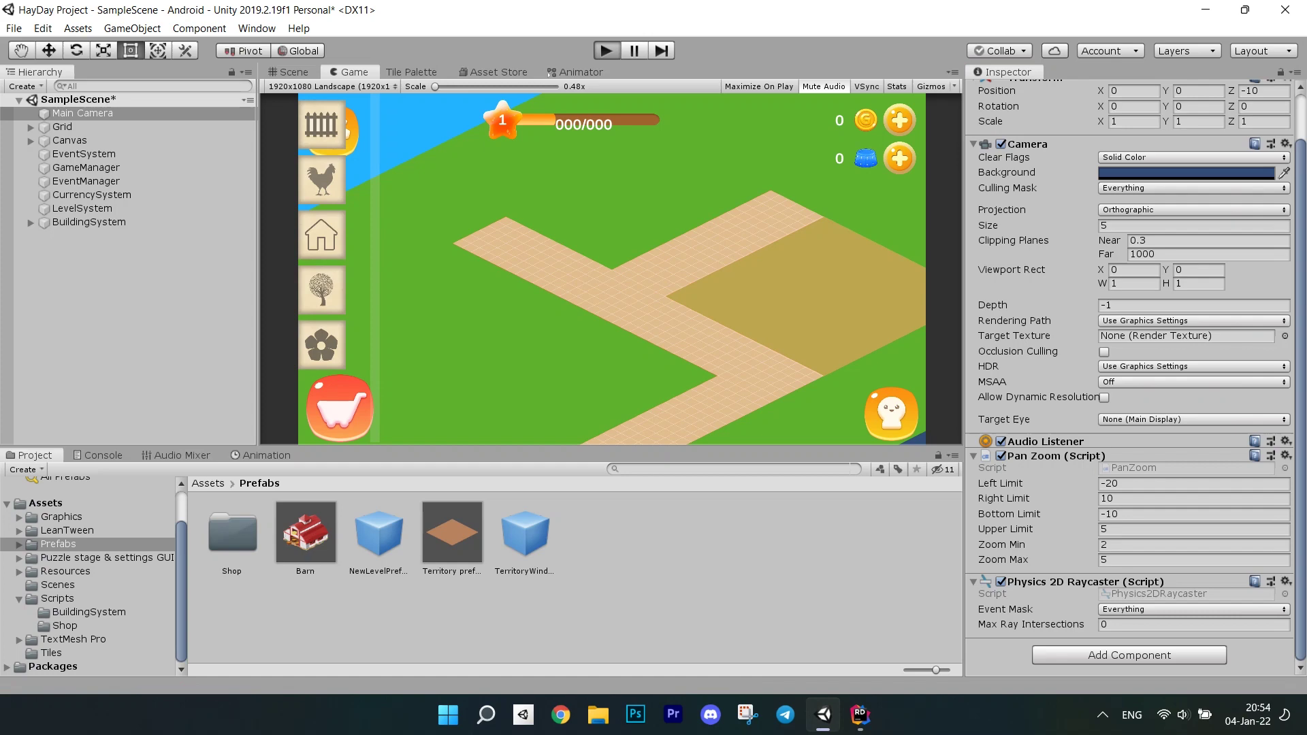
Step: In Play mode, open the locked territory with crystals, then stop the game
key(ctrl+p)
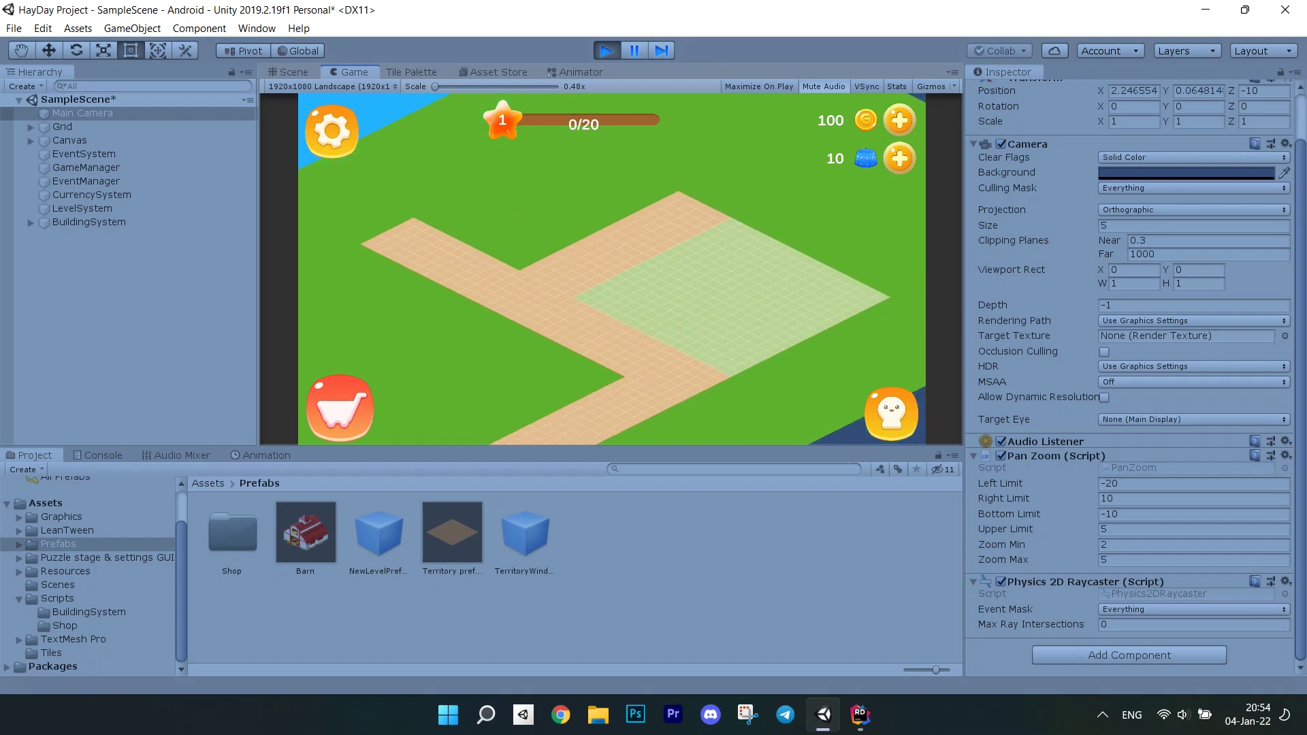
drag(776, 307, 572, 267)
click(611, 265)
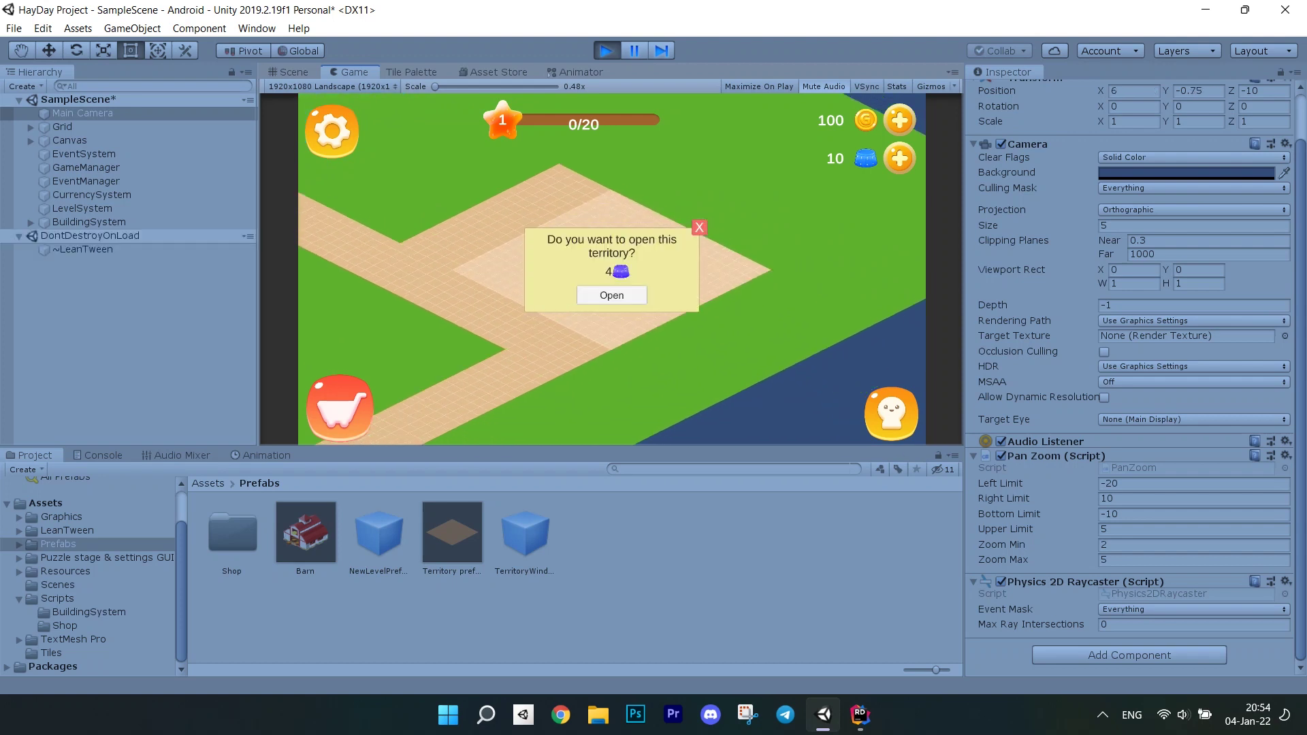
click(612, 295)
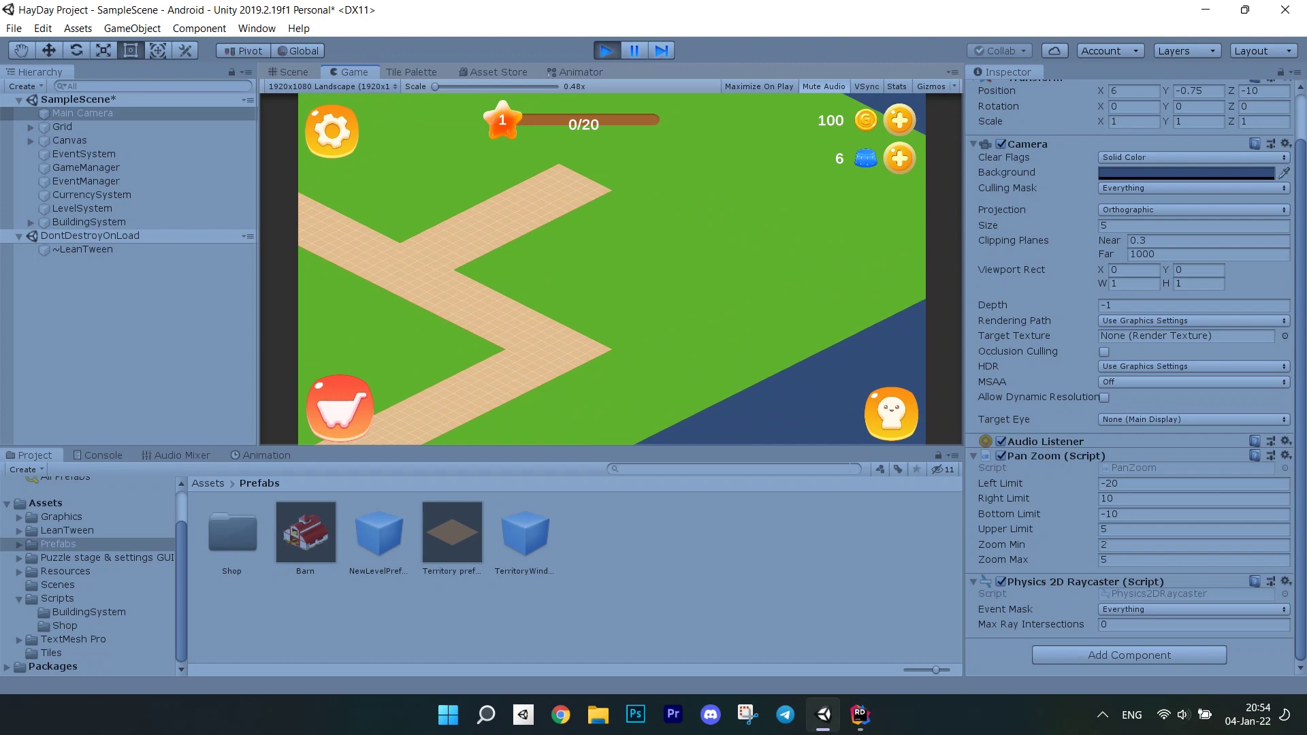
drag(511, 286, 613, 276)
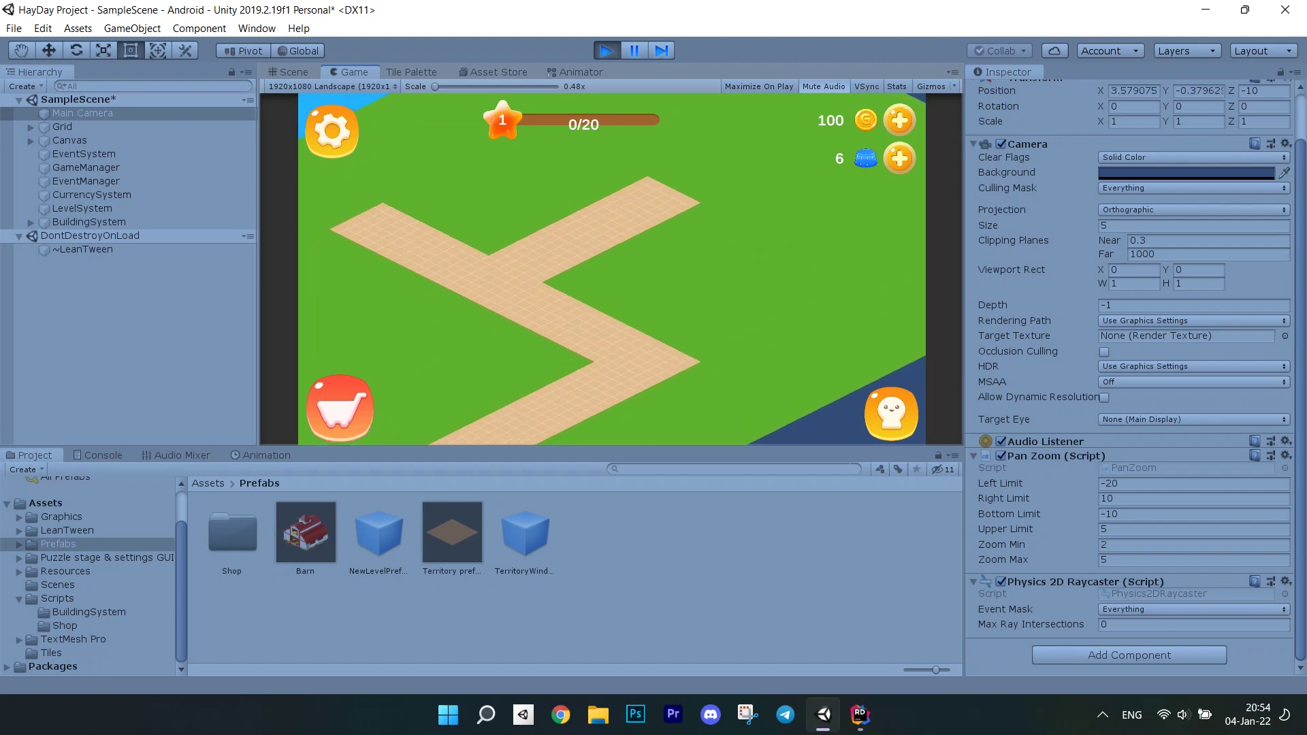
key(ctrl+p)
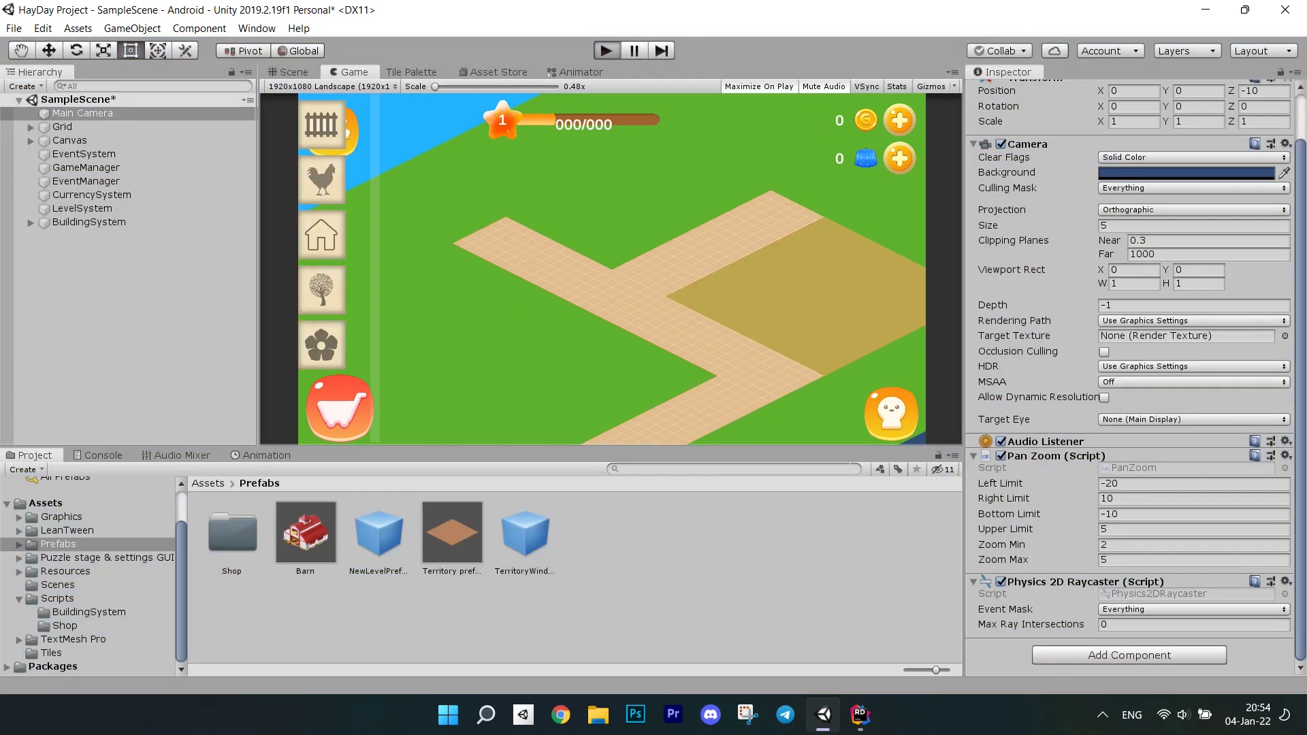
Step: Replay maximized, buy the territory with crystals again and pan over the opened land
key(ctrl+p)
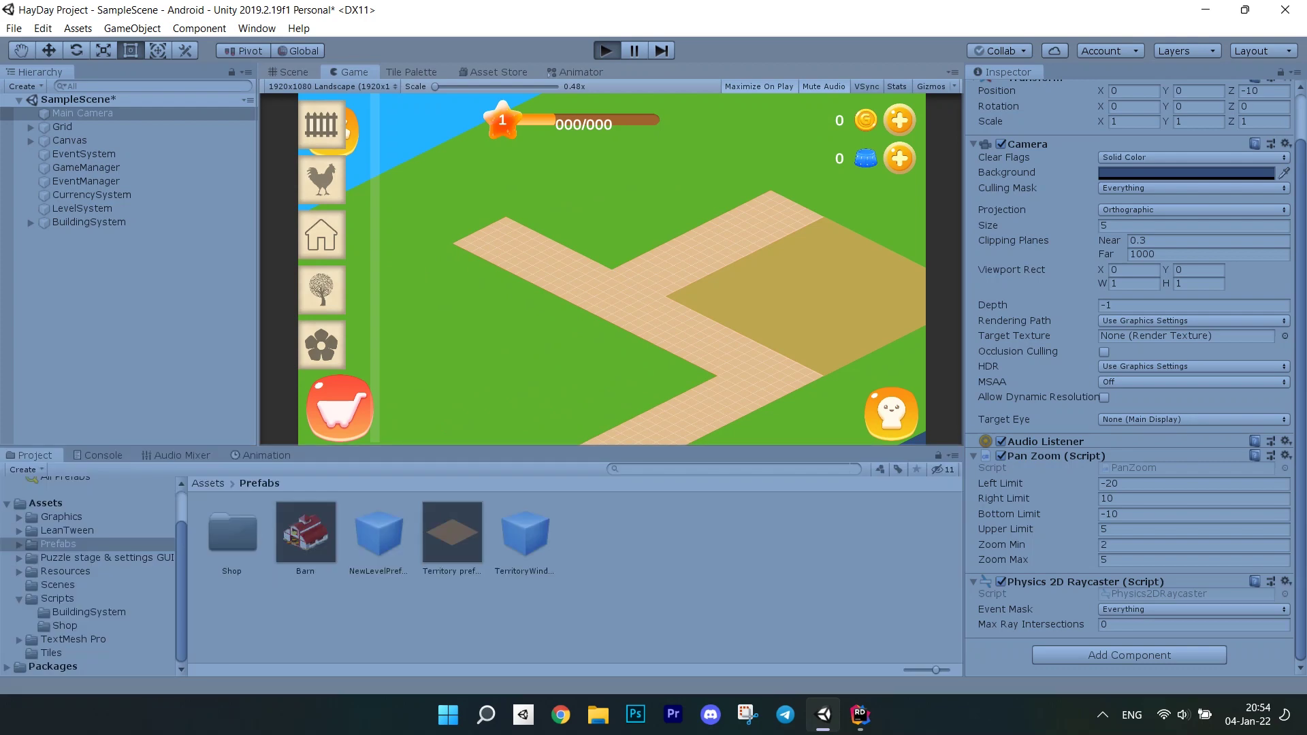
click(605, 50)
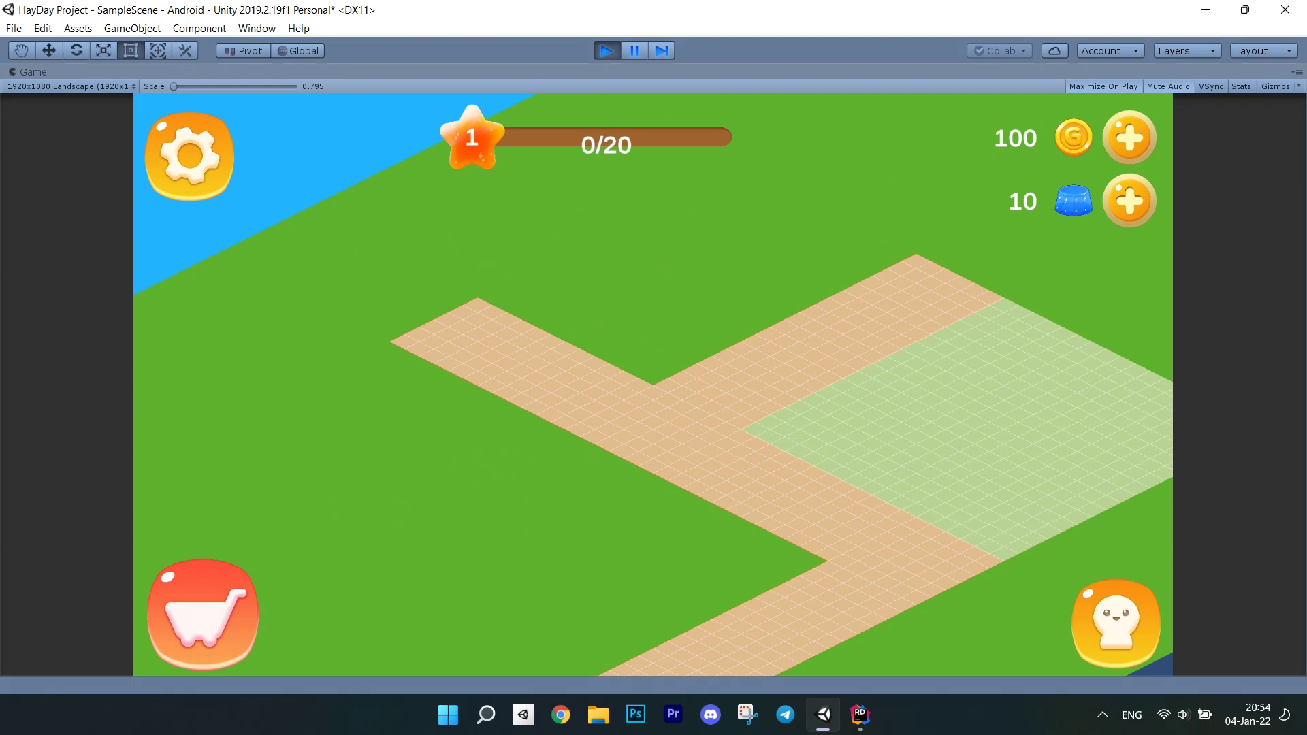
click(919, 430)
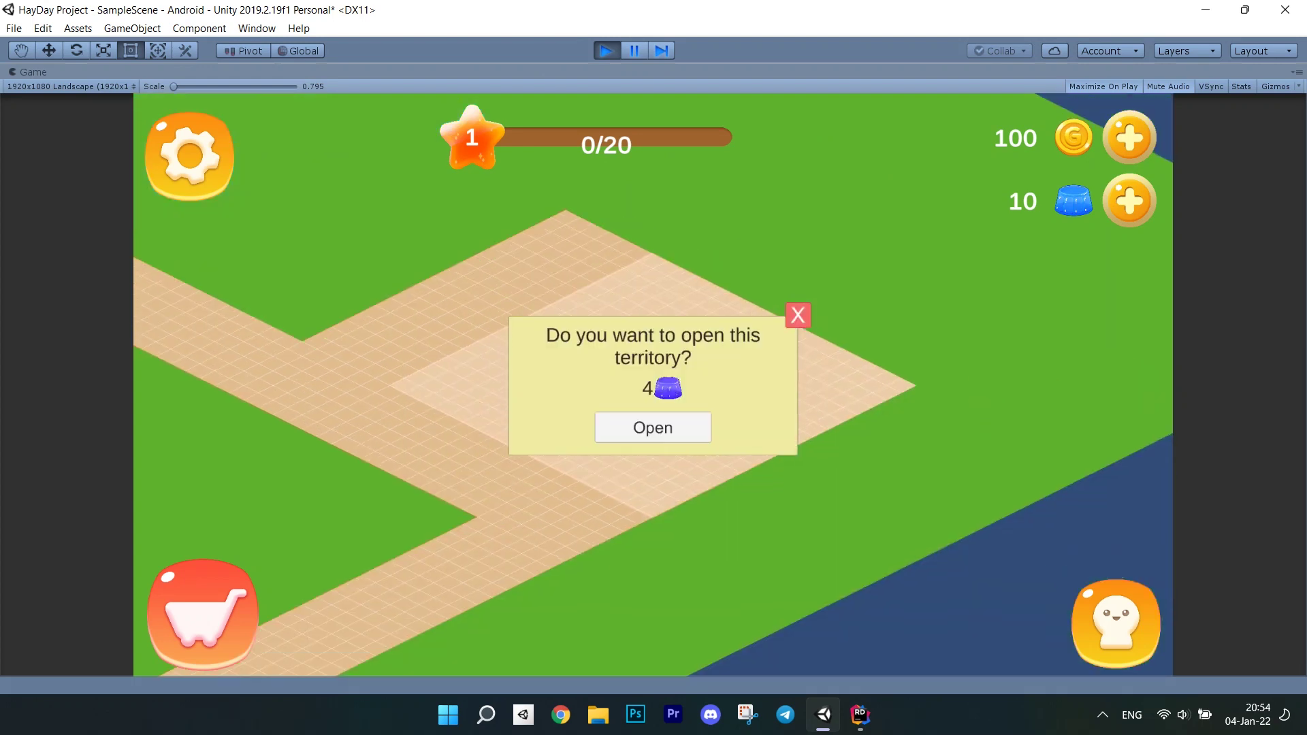
click(652, 427)
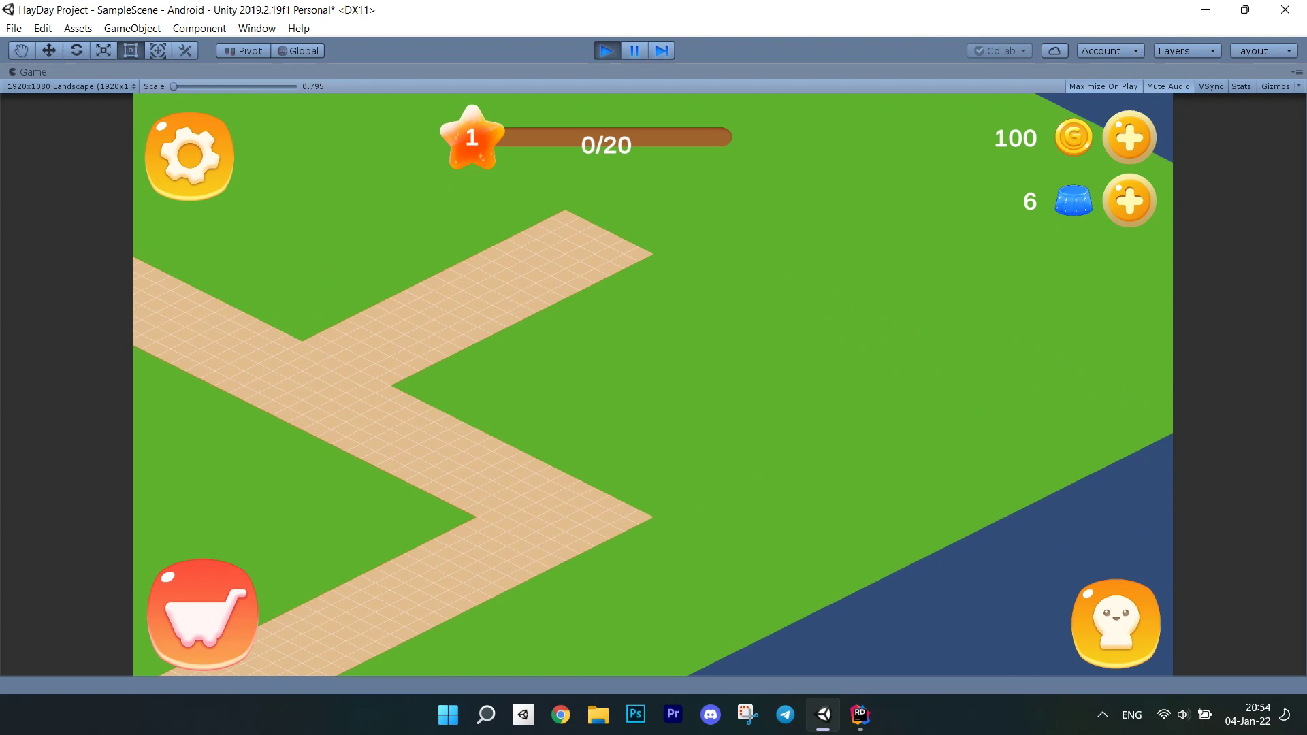
drag(511, 409, 684, 367)
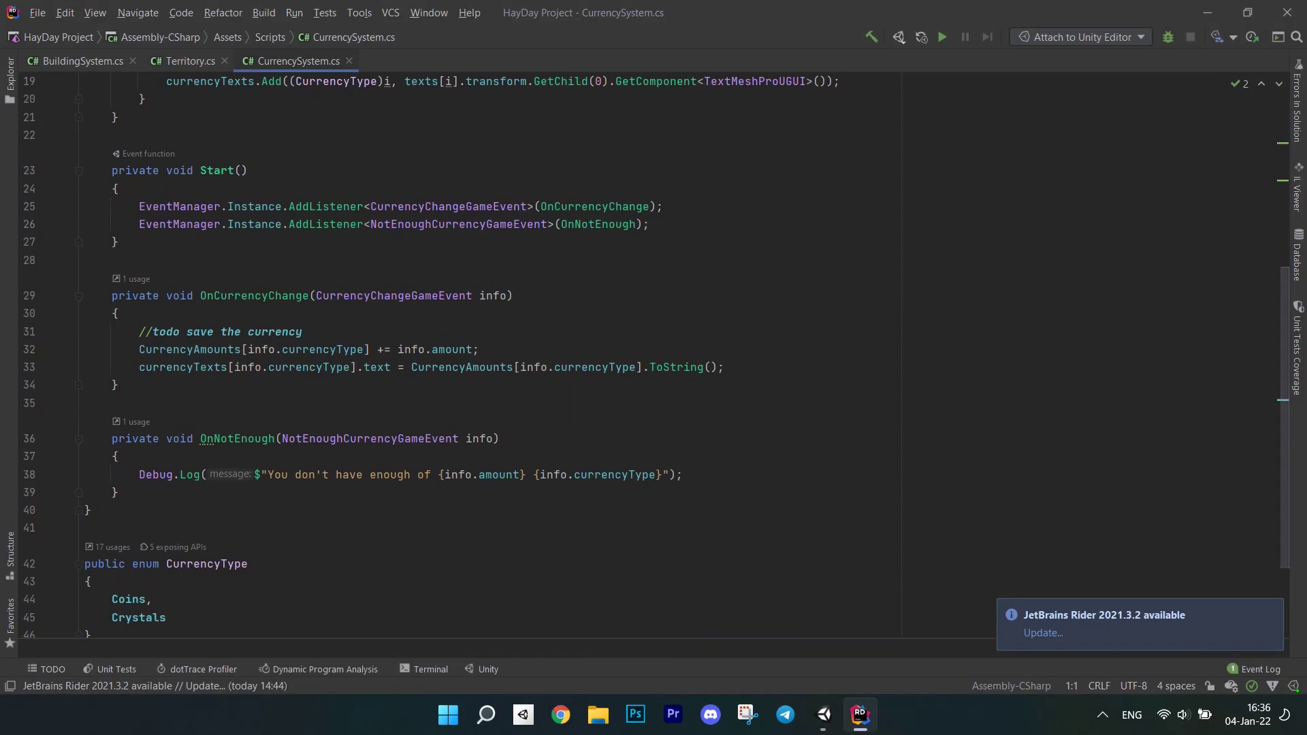
scroll(510, 357, up, 3)
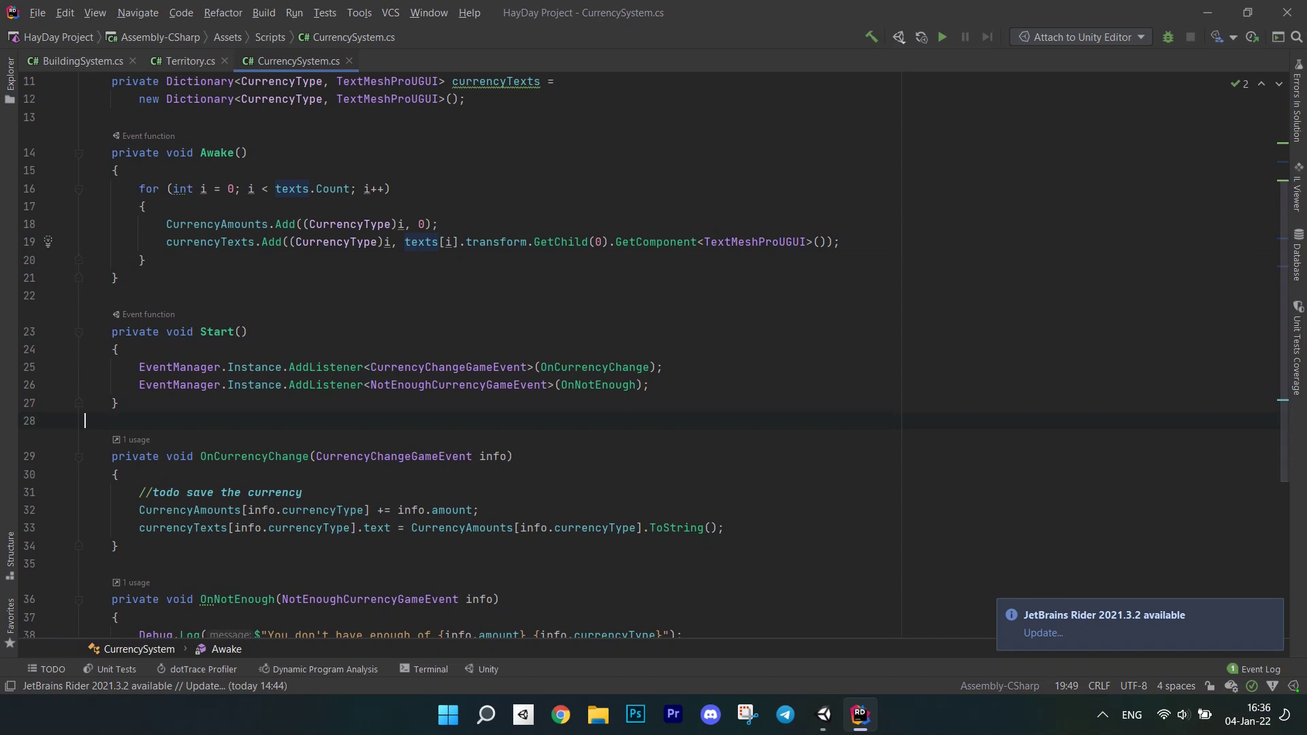
Step: Add UpdateUI() looping over texts.Count to set each currencyTexts label from CurrencyAmounts
key(Return)
text(private void UpdateU)
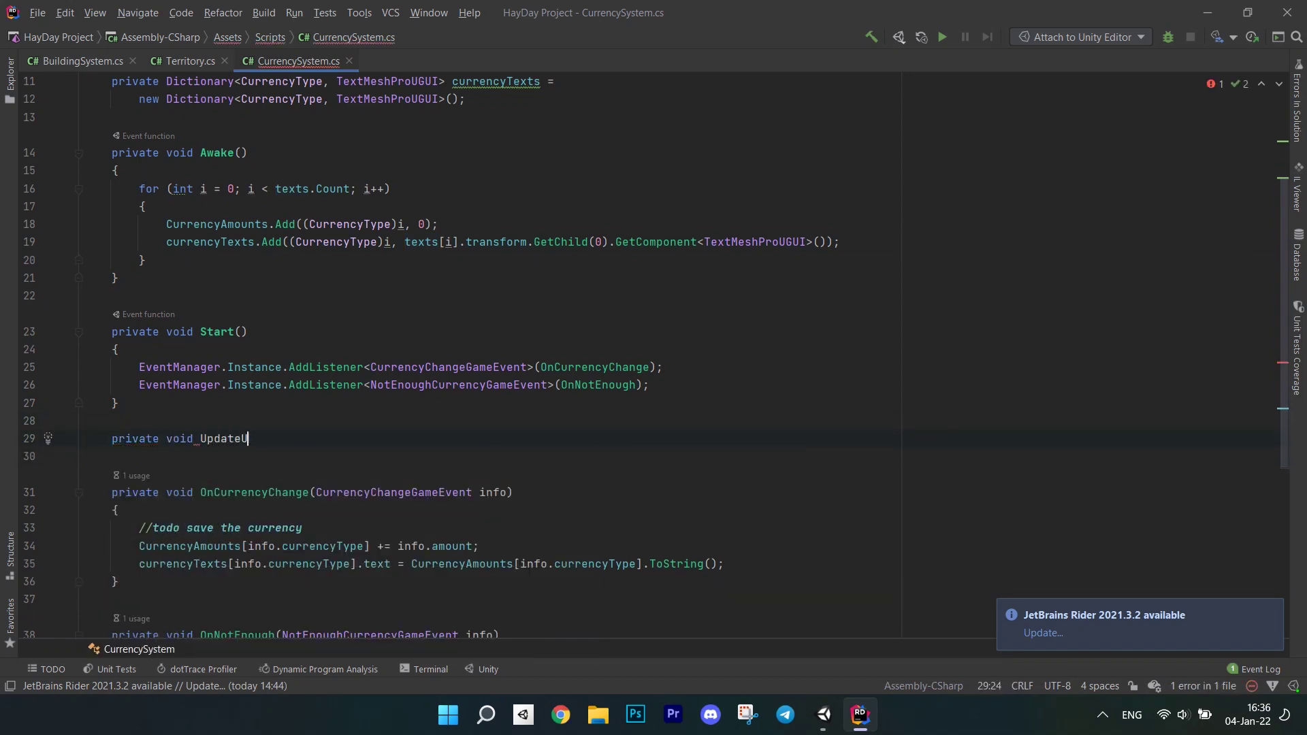
key(Return)
text({)
key(Return)
text(for)
key(Tab)
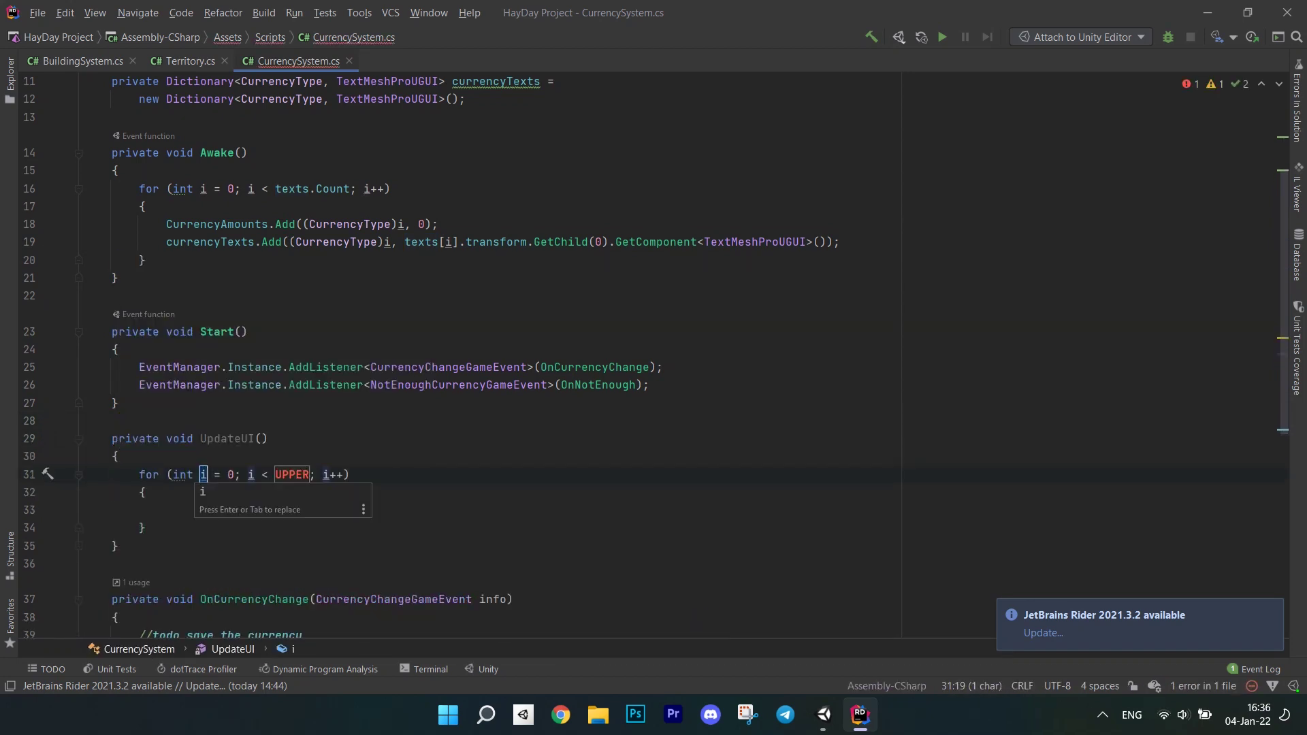
key(Tab)
text(texts.)
key(Tab)
key(Tab)
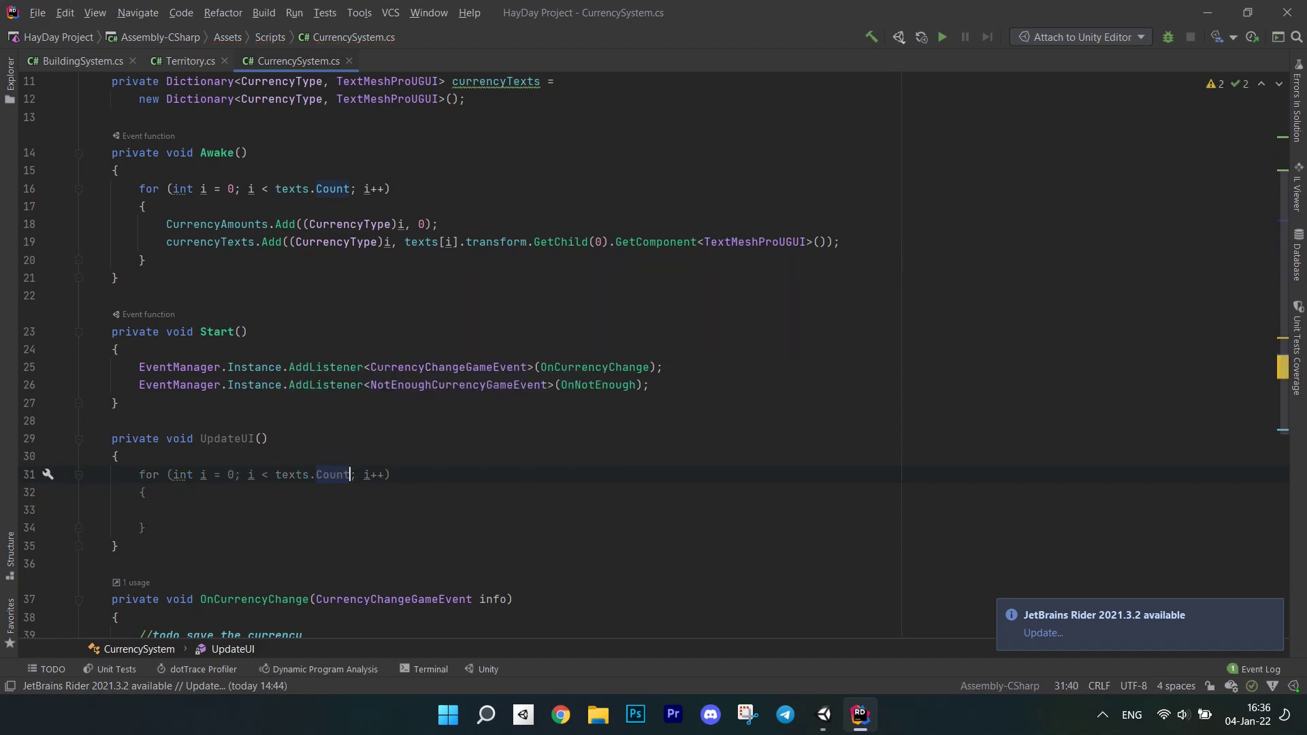
key(Tab)
text(curr)
key(Tab)
text([()
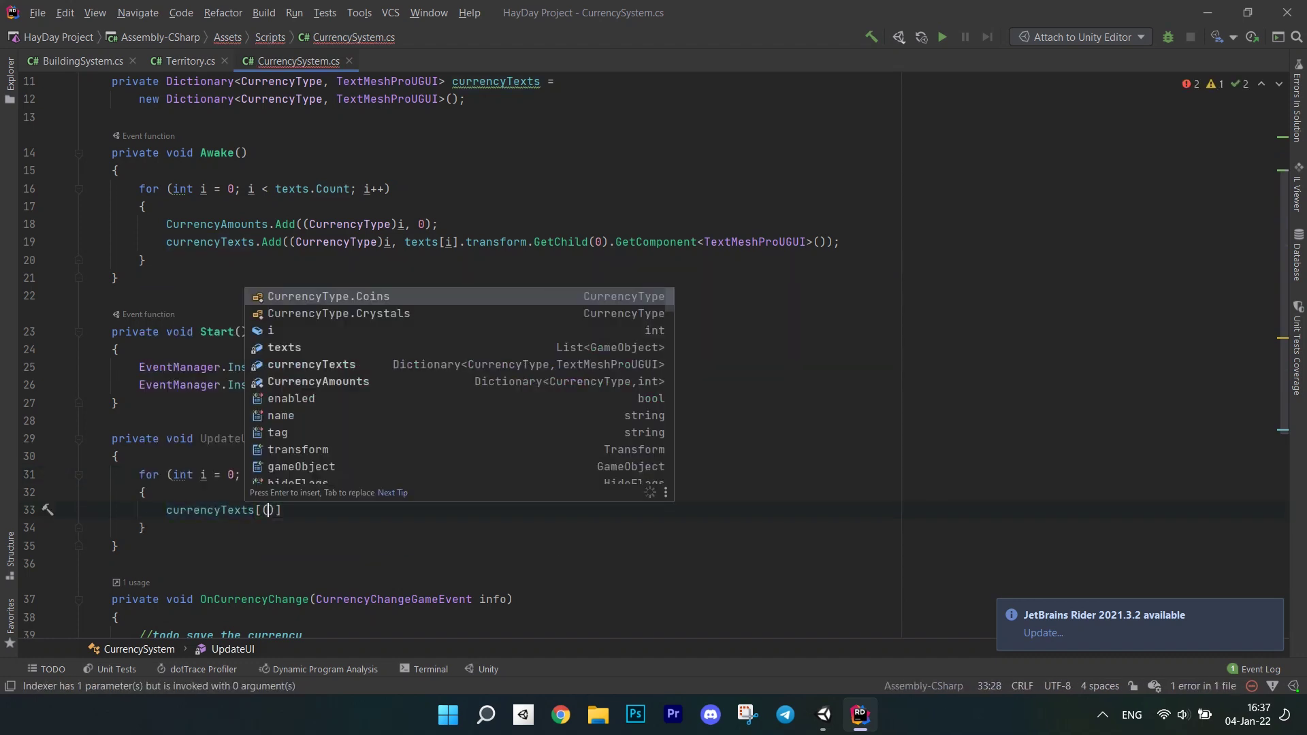
text(Currency)
key(Tab)
text())
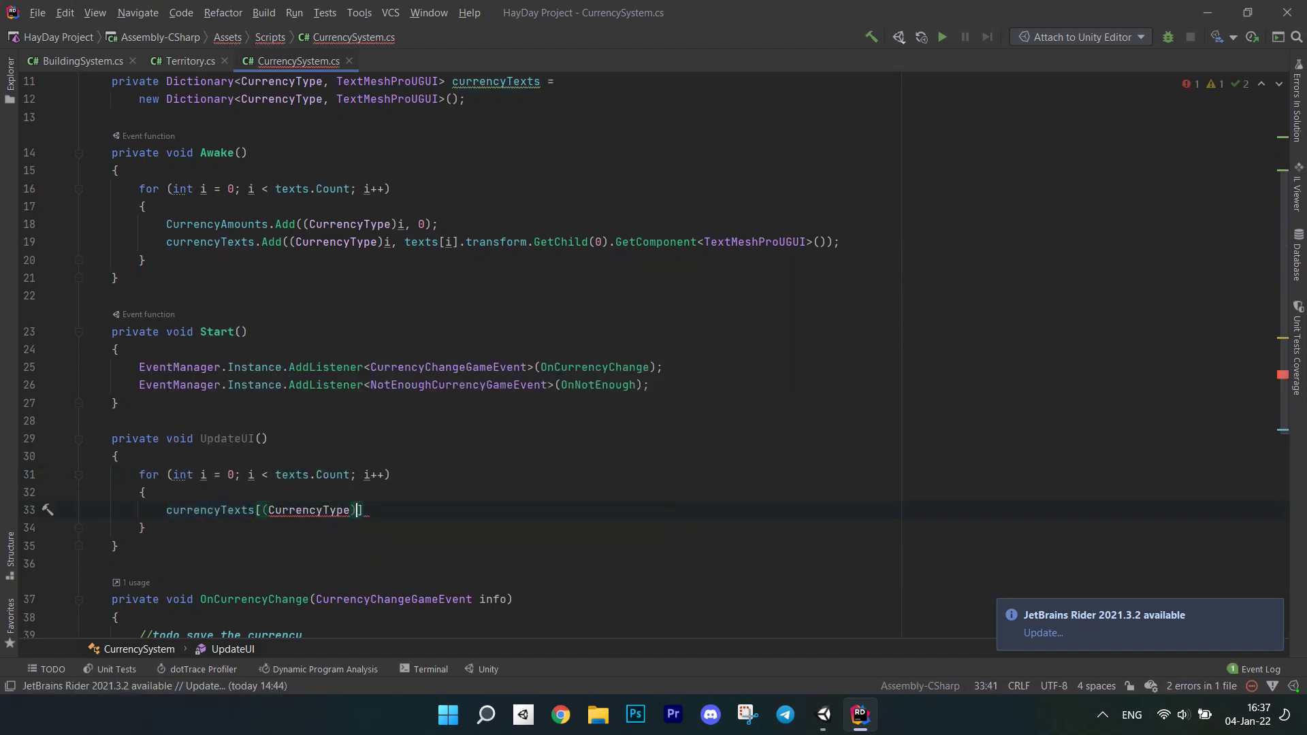
text(.)
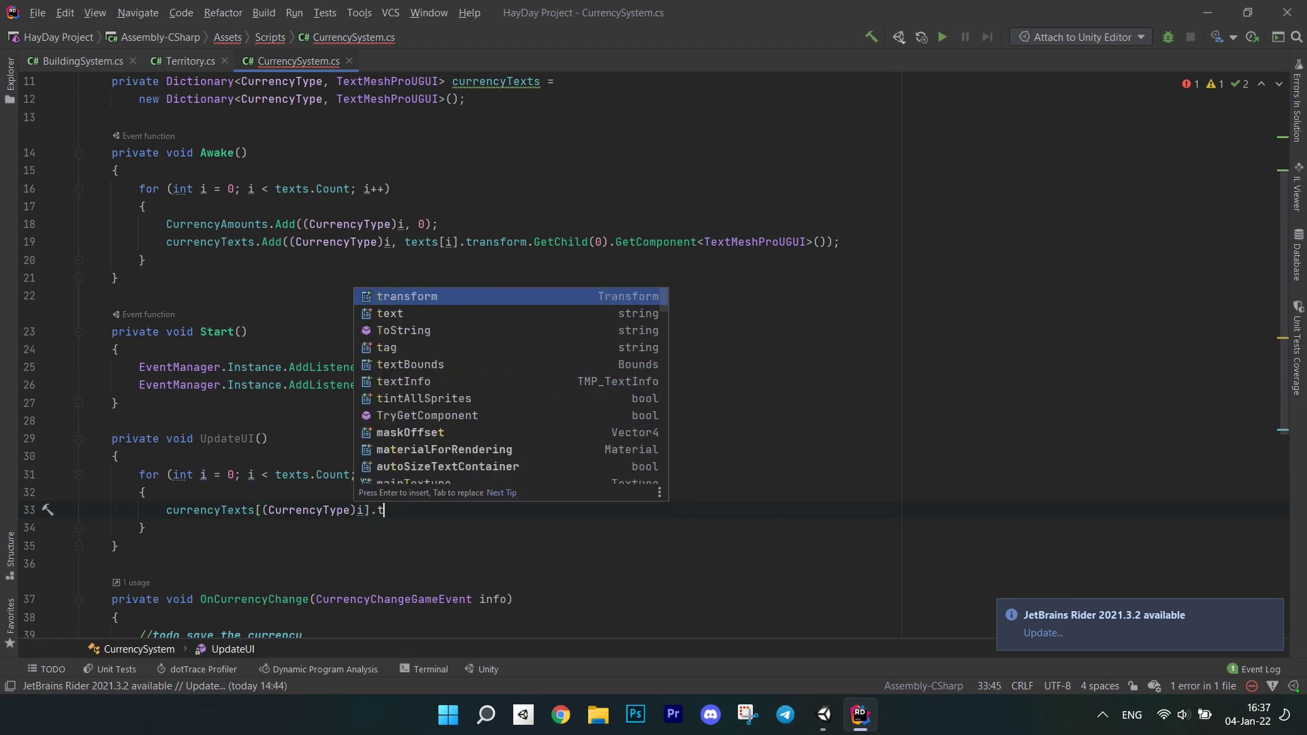
text(text = Cu)
key(Tab)
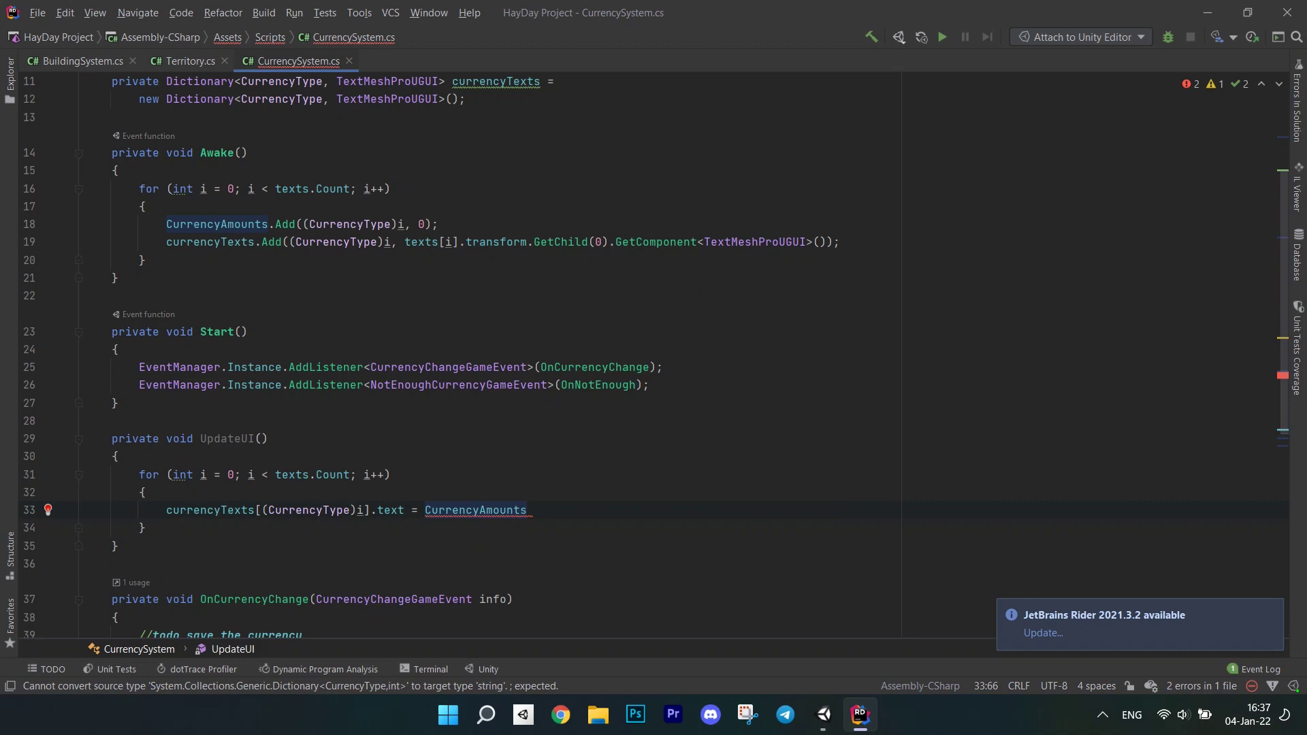
text([(CurrencyType)i)
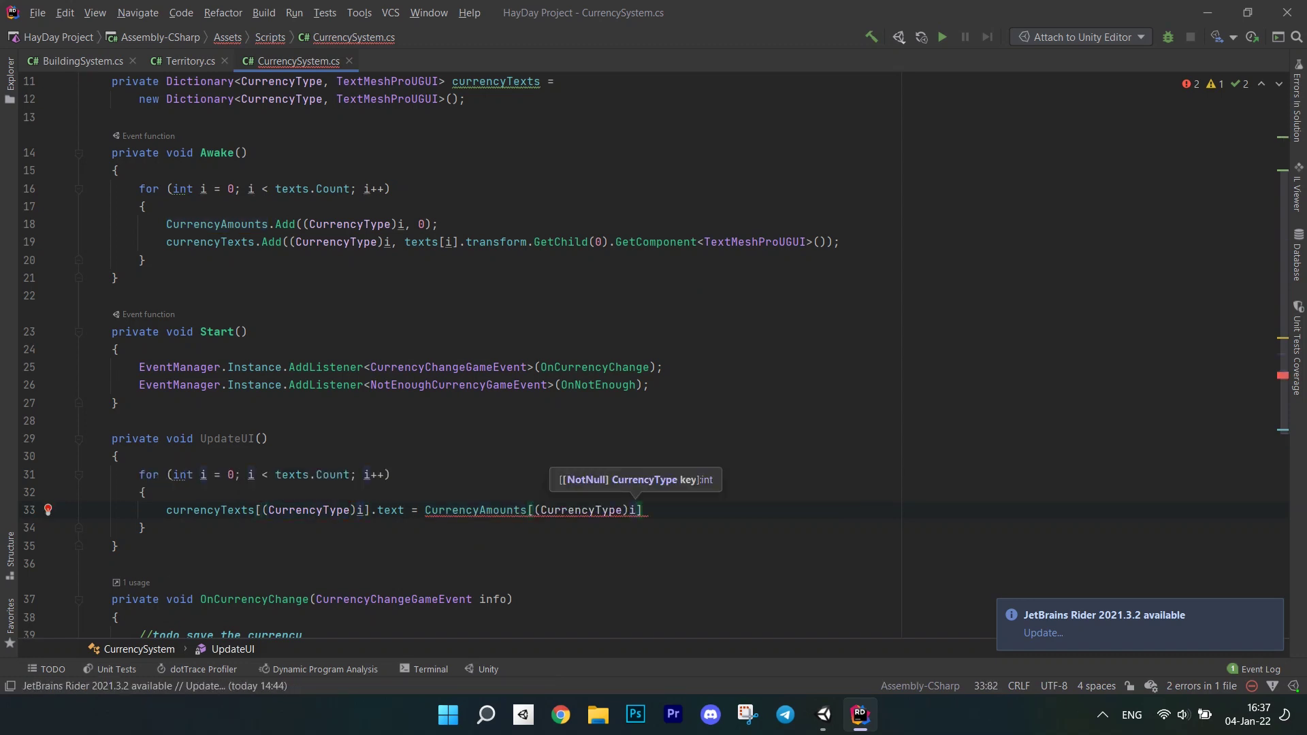
text(.ToString();)
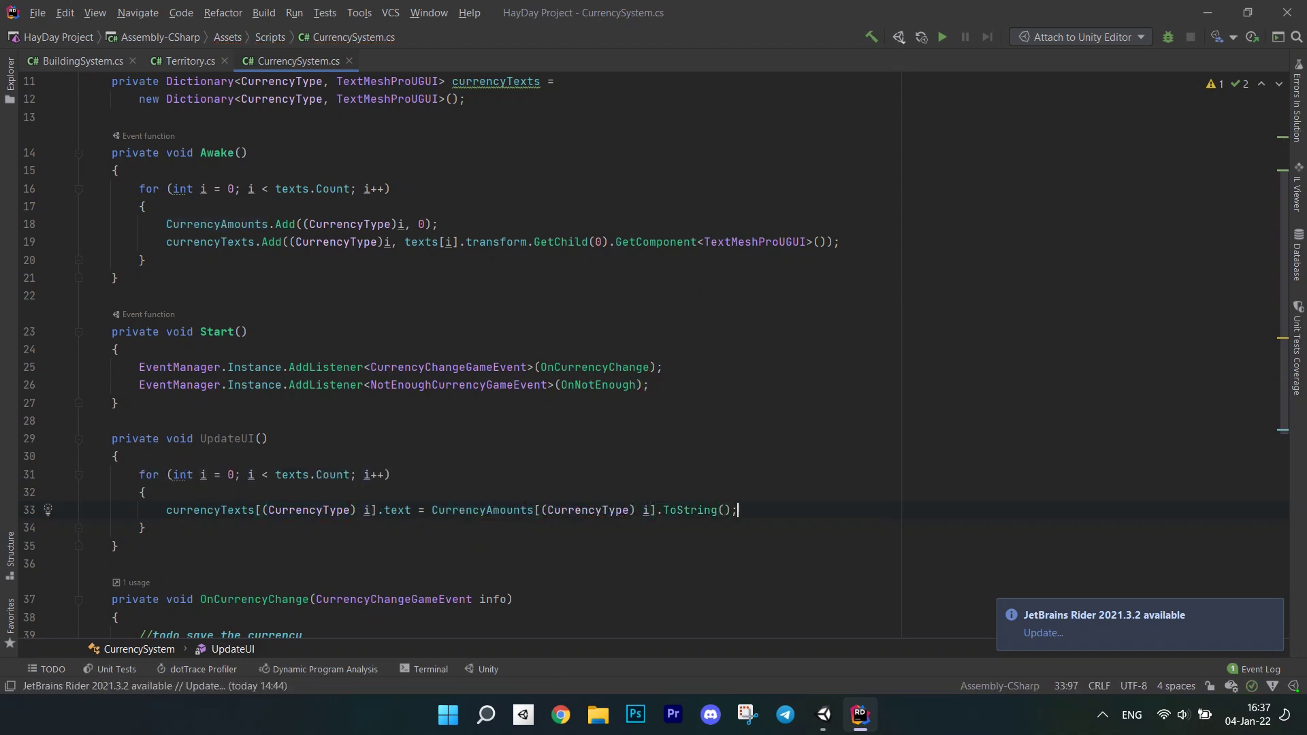
Step: At the top of Start(), set Coins to 100 and Crystals to 10, then call UpdateUI()
click(120, 349)
key(Return)
text(Cur)
key(Tab)
text([c)
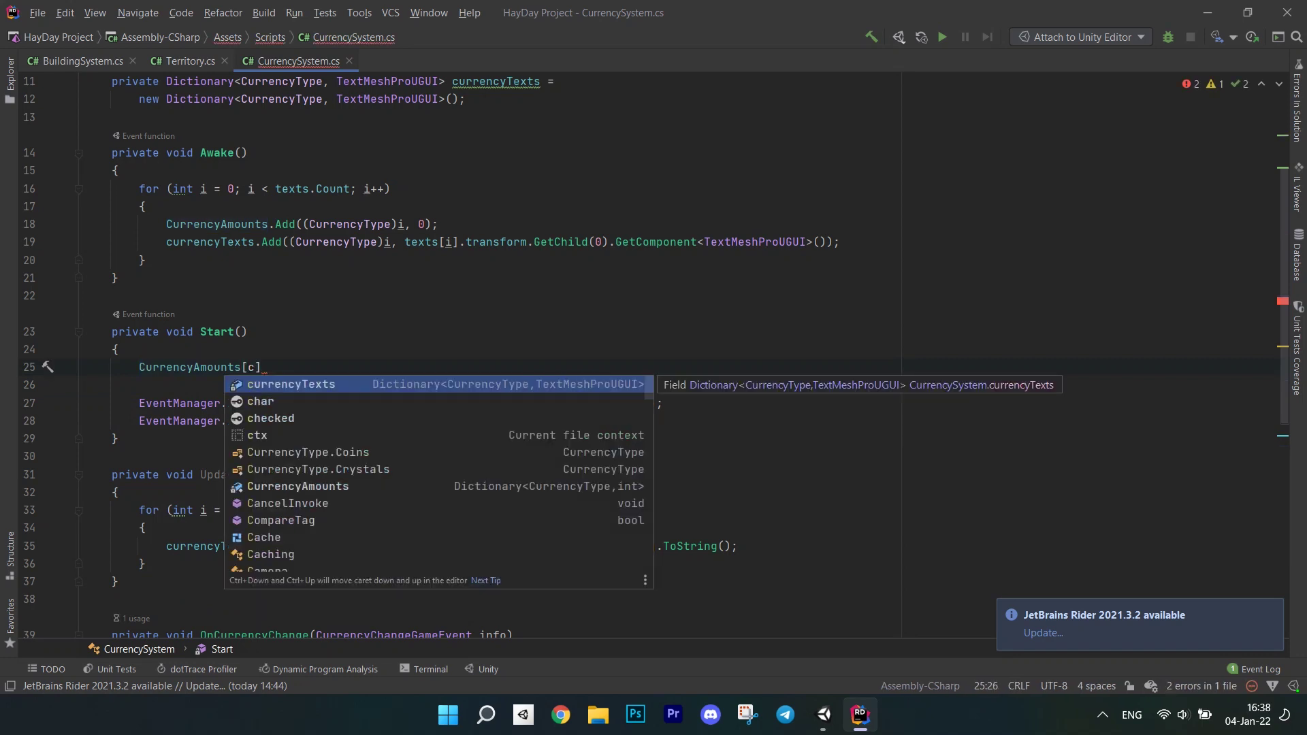
text(o)
key(Tab)
text(] = 100;)
key(Return)
text(x)
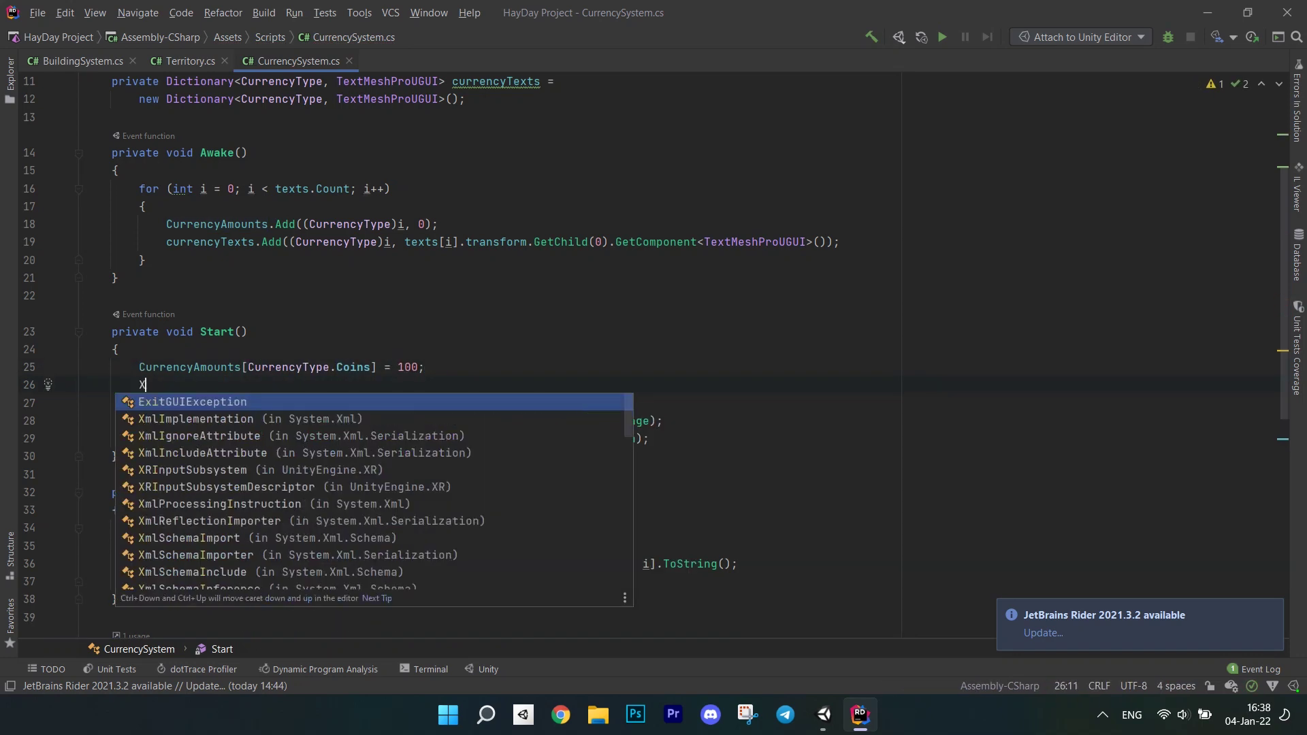
key(BackSpace)
text(Cur)
key(Tab)
text([cr)
key(Tab)
text(] = )
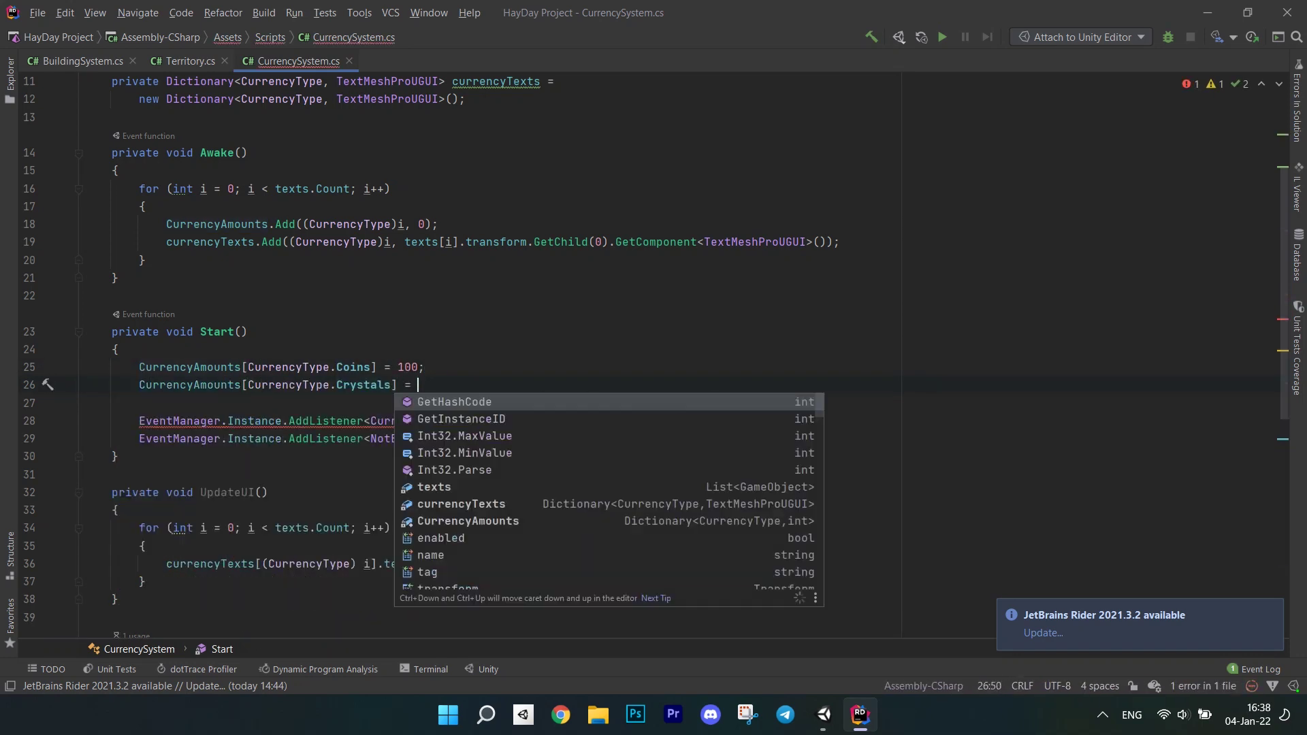
text(10;)
key(Return)
text(Up)
key(Tab)
text(;)
scroll(654, 368, down, 3)
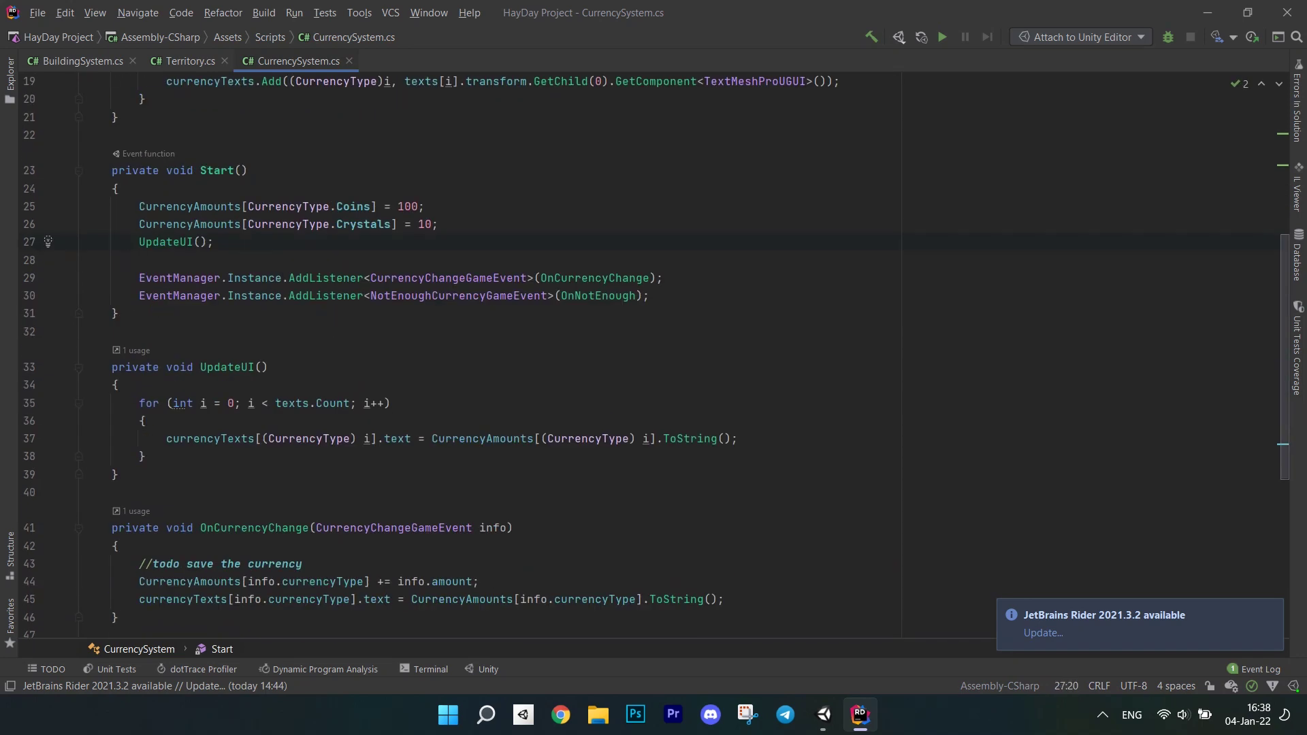
scroll(654, 369, down, 3)
drag(727, 385, 139, 348)
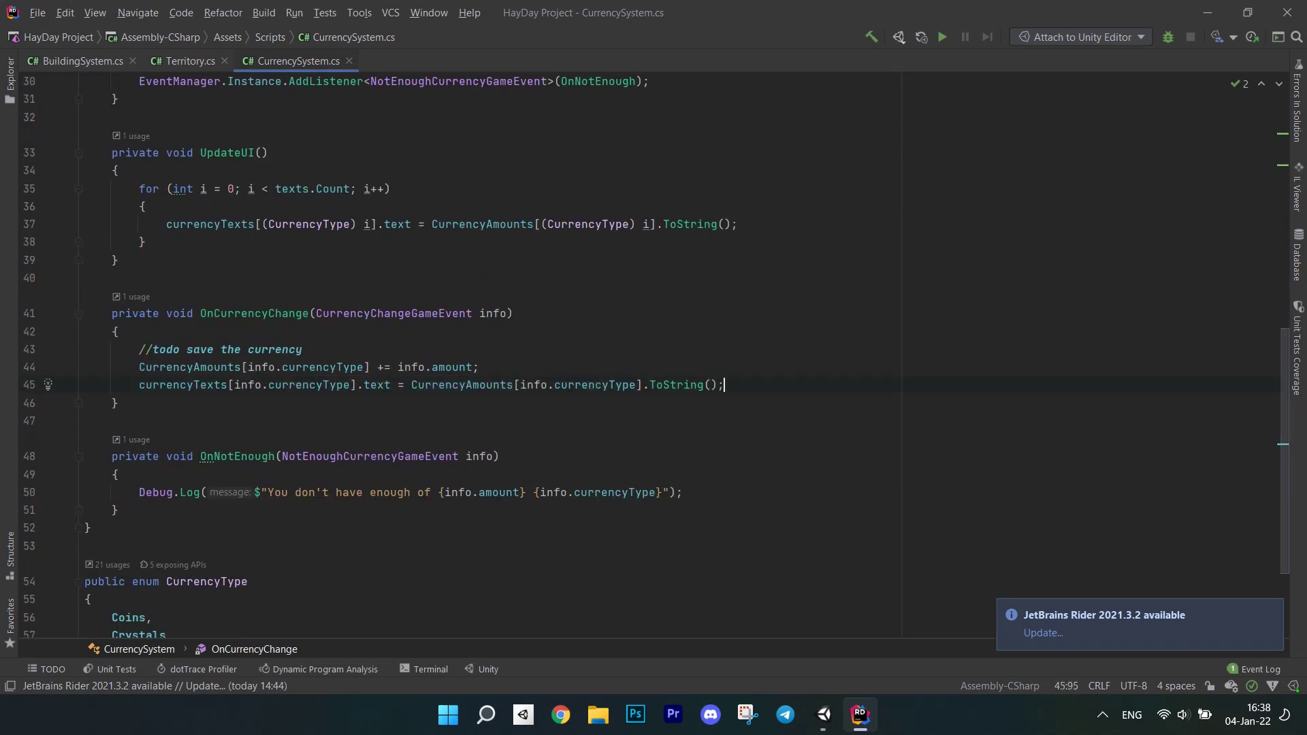
Step: Replace the todo with a check that a negative amount exceeds the CurrencyAmounts[currencyType] balance
key(Home)
key(shift+End)
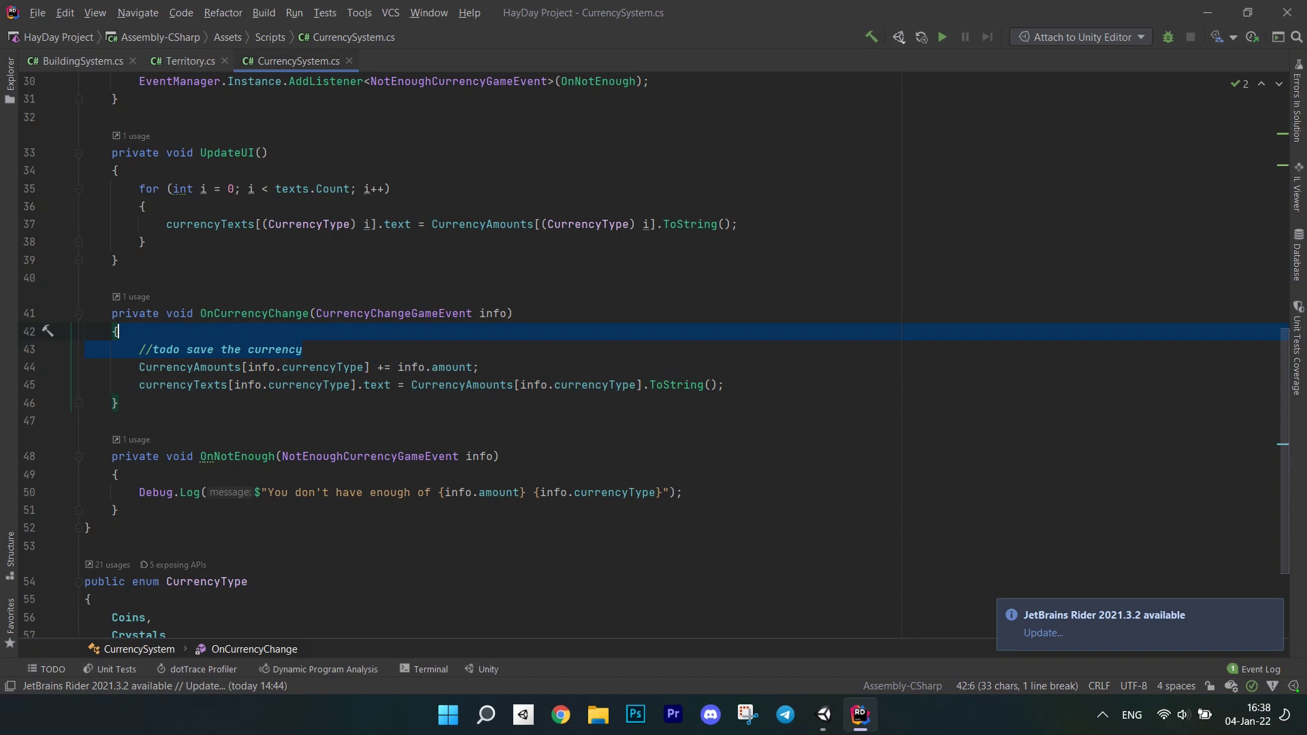
key(Delete)
text(if(info.amount < 0)
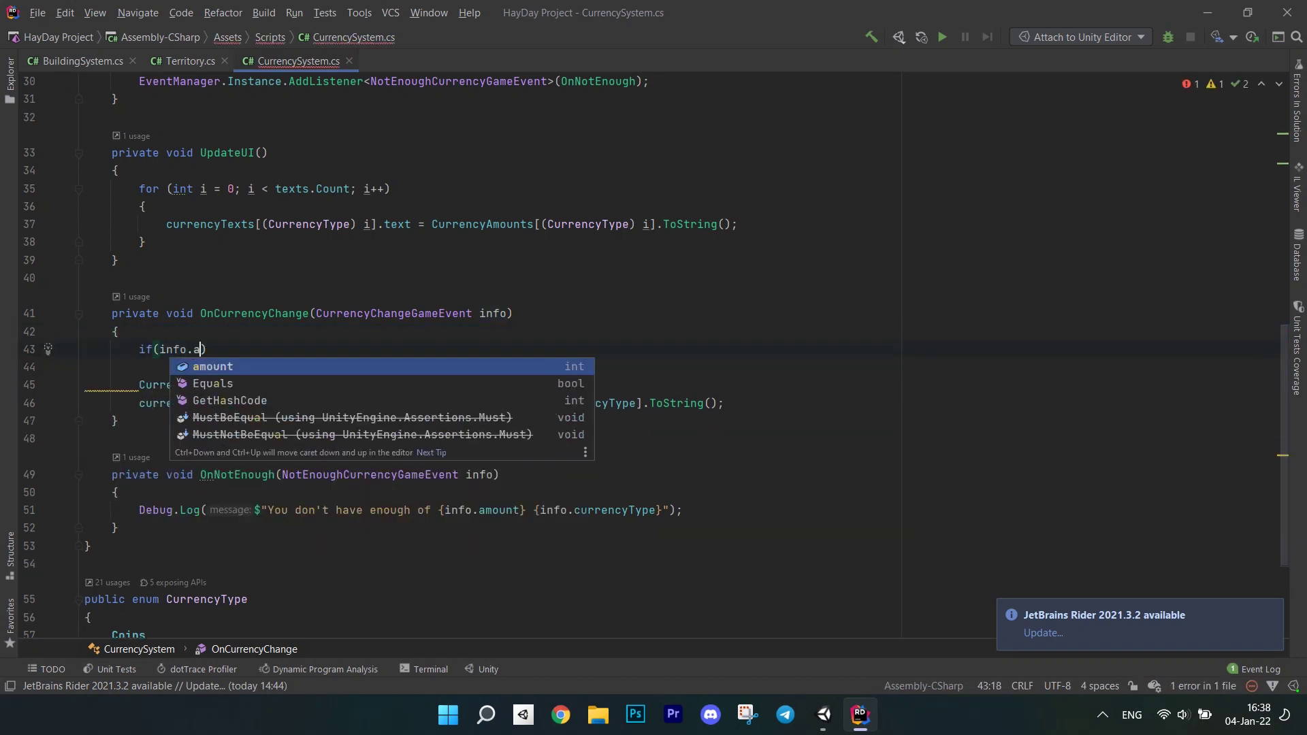
key(End)
key(Return)
text({)
key(Return)
text(if(Cu)
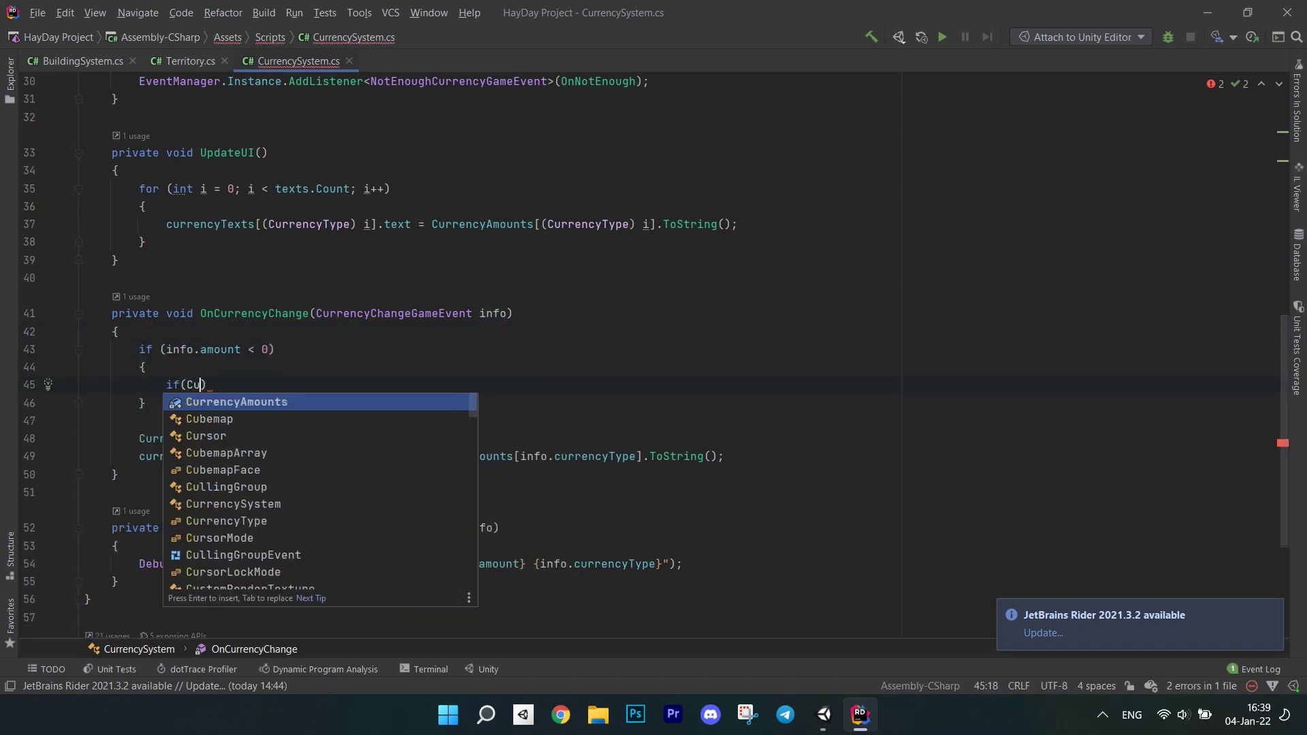
key(Tab)
text([info.cur)
key(Tab)
key(End)
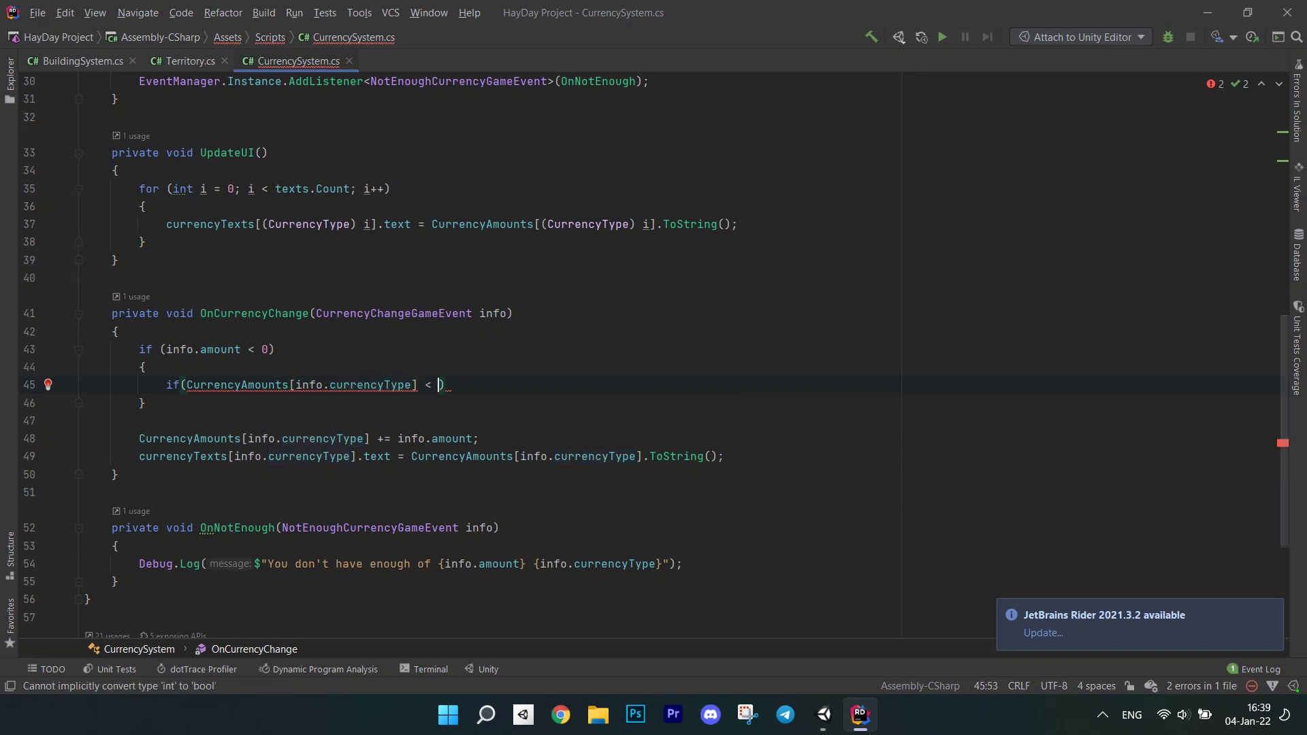
text(< Math.Abs(info.am)
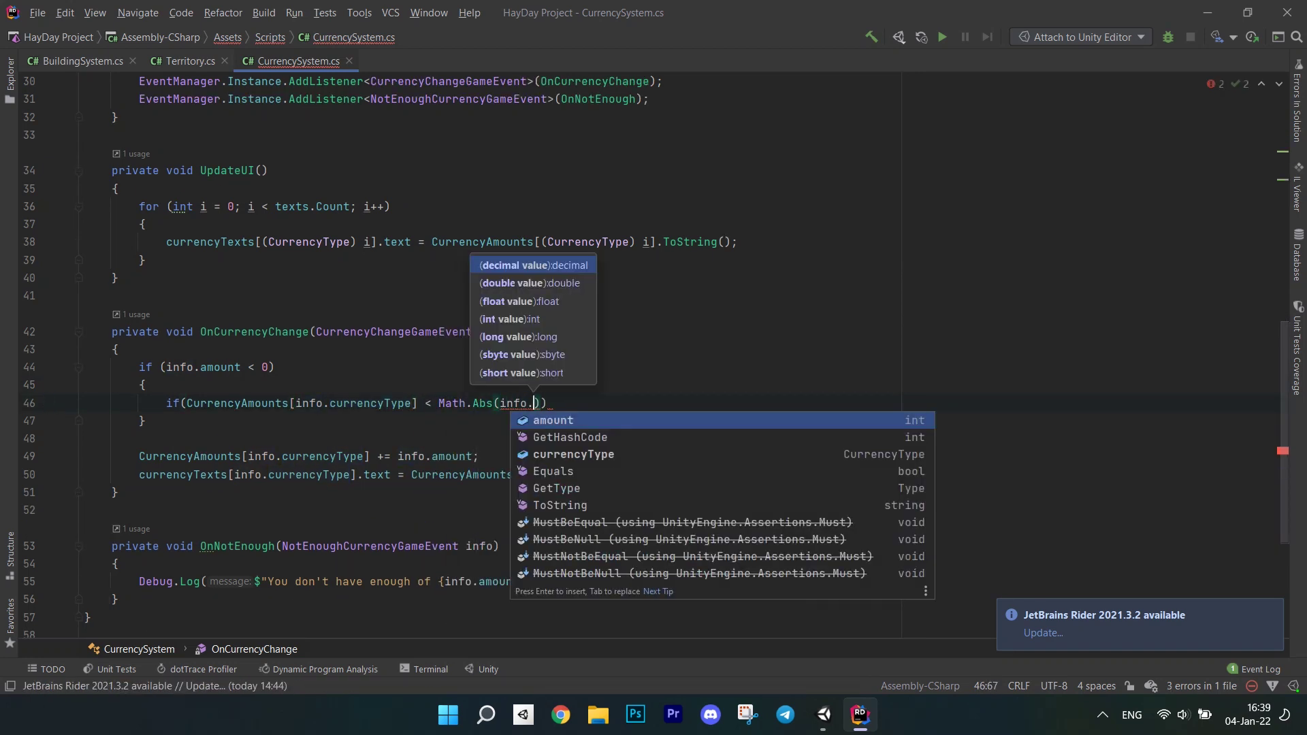
key(Tab)
key(End)
key(Return)
text({ Eventm)
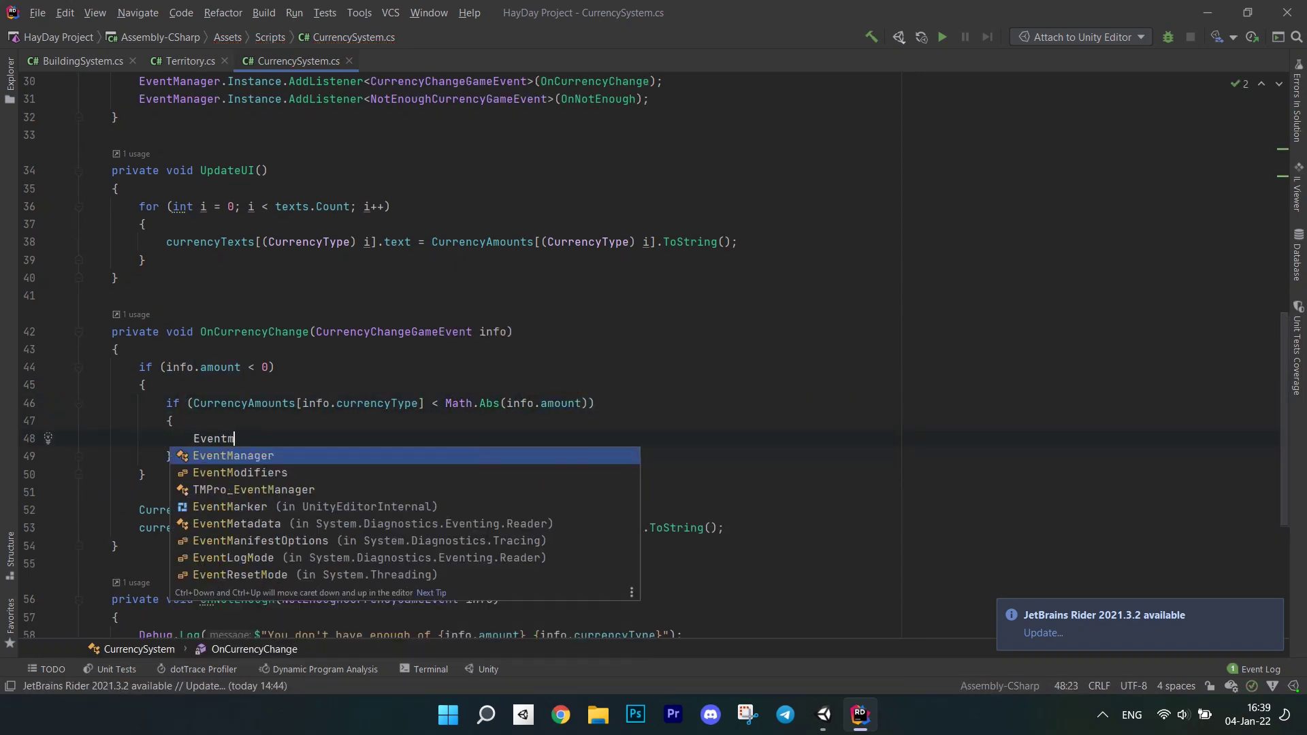
Step: Inside that check, queue NotEnoughCurrencyGameEvent(amount, info, currencyType) and return early
key(Tab)
text(.Ins)
key(Tab)
text(.)
key(Tab)
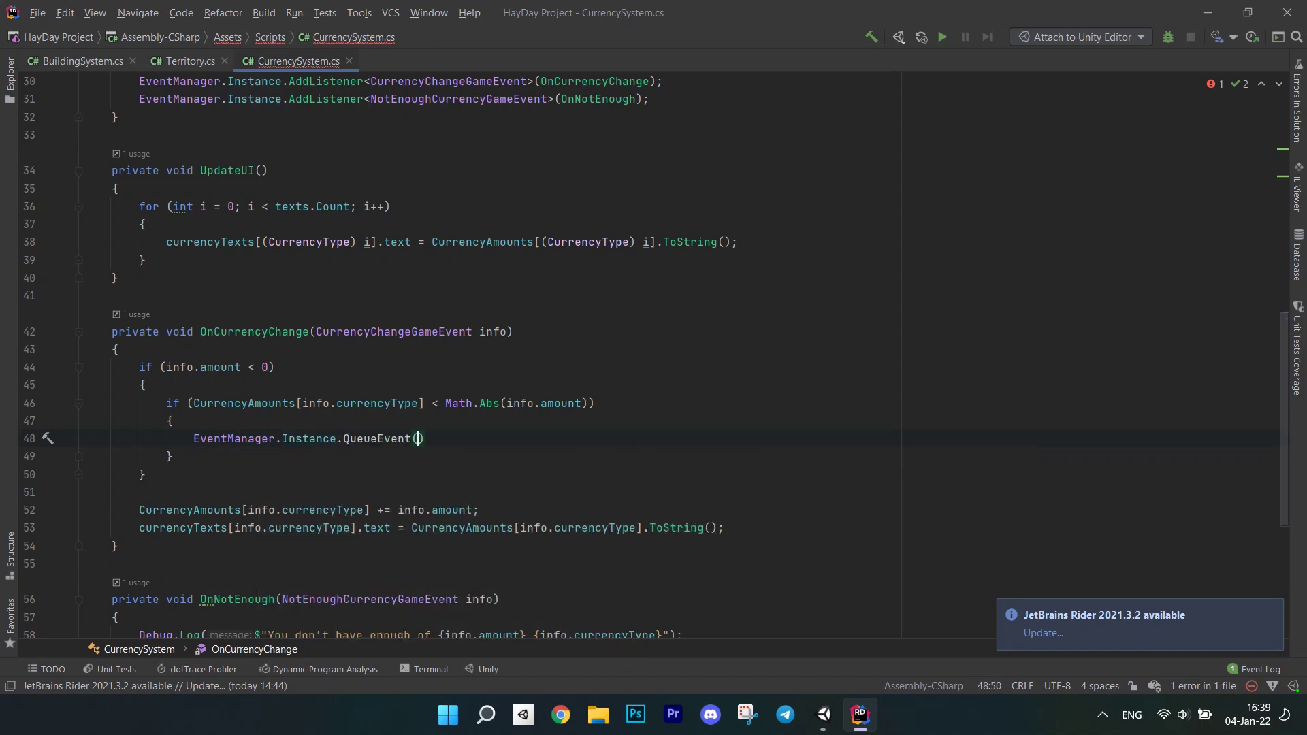
text(new)
key(Tab)
text(info.am)
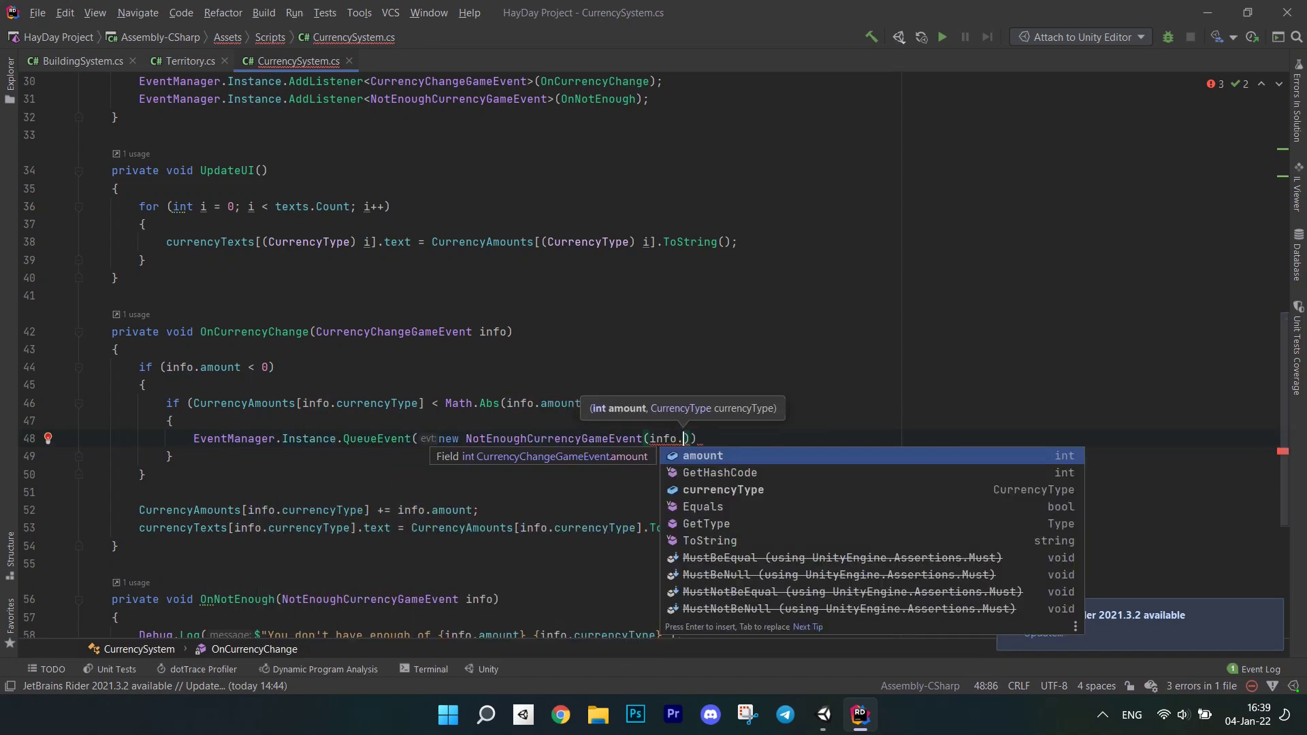
key(Tab)
text(, in)
key(Tab)
text(.)
key(Tab)
key(End)
text(;)
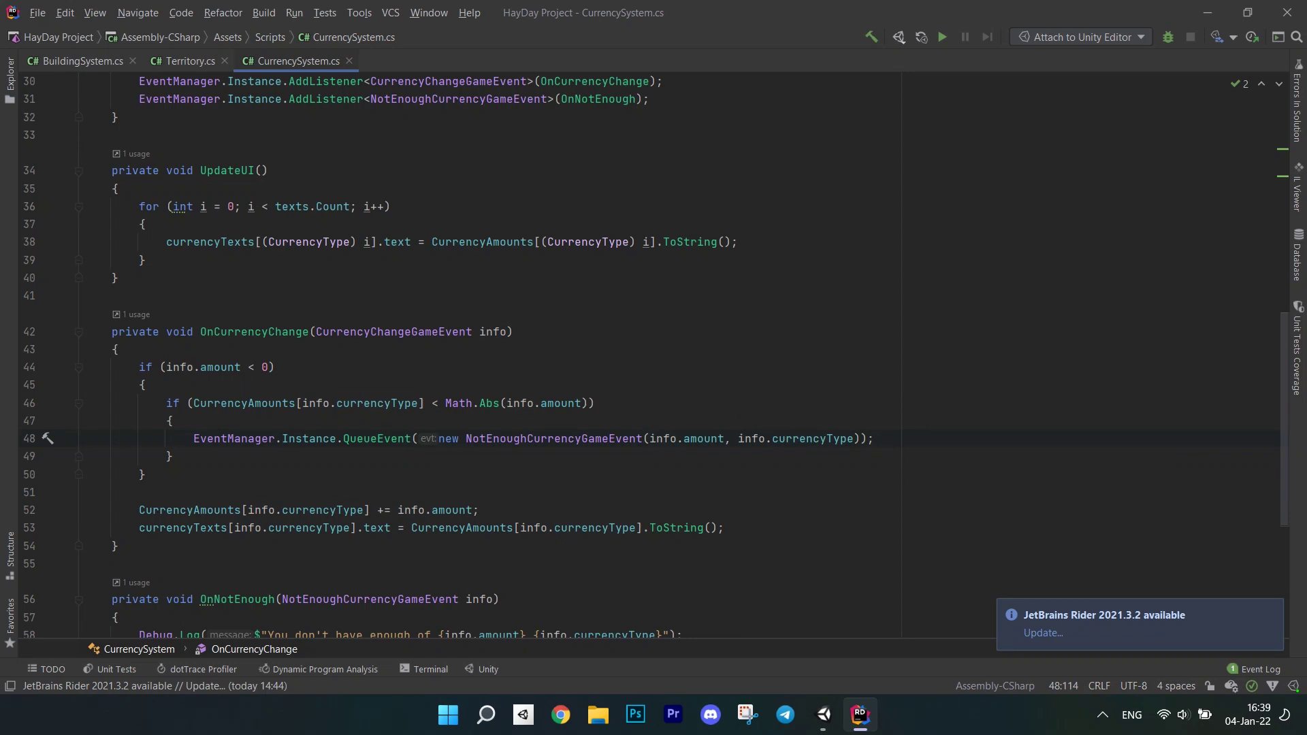
key(Return)
text(return;)
Step: After the check, queue an EnoughCurrencyGameEvent through EventManager.Instance
key(Down)
key(End)
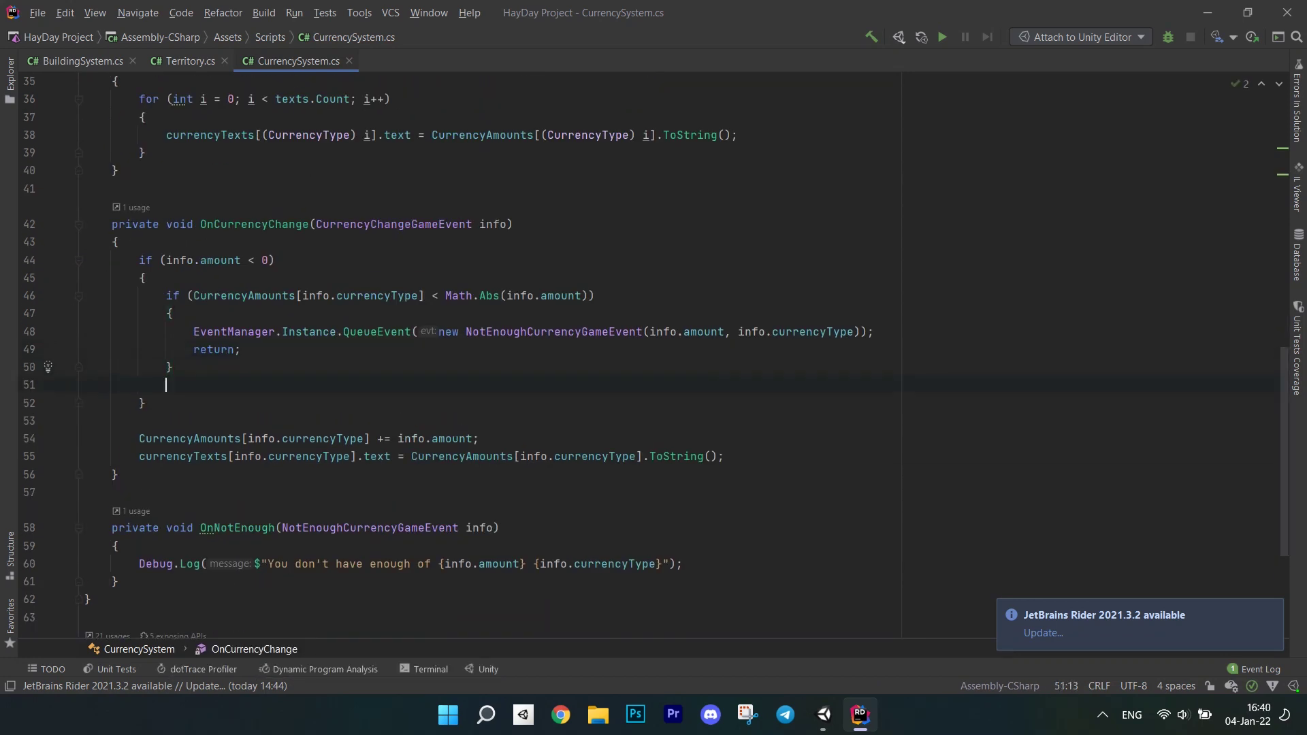
key(Return)
text(Event)
key(Tab)
text(.Ins)
key(Tab)
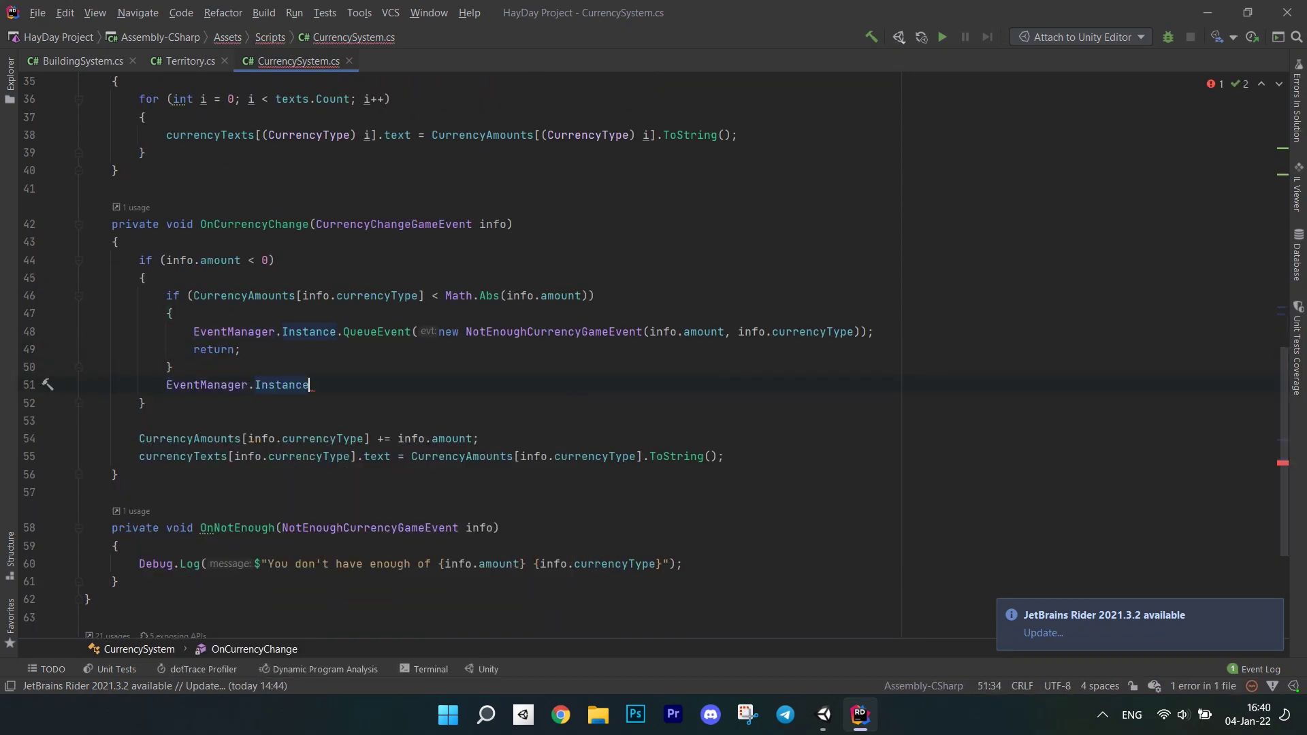
text(.Que)
key(Tab)
text(new)
key(Tab)
text(;)
Step: Add the UpdateUI() call at the end of OnCurrencyChange and switch to Territory.cs
key(Down)
key(Down)
key(Down)
key(End)
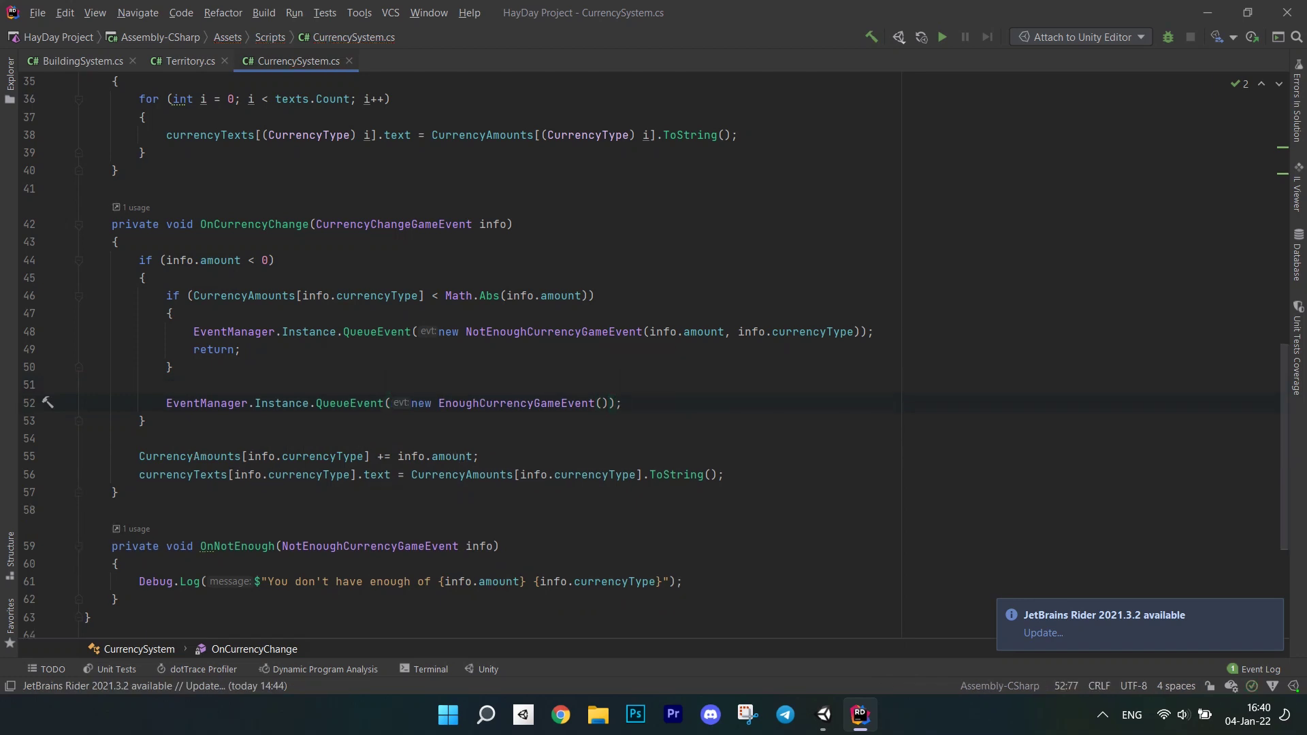
key(Return)
key(Return)
text(Upd)
key(Tab)
text(;)
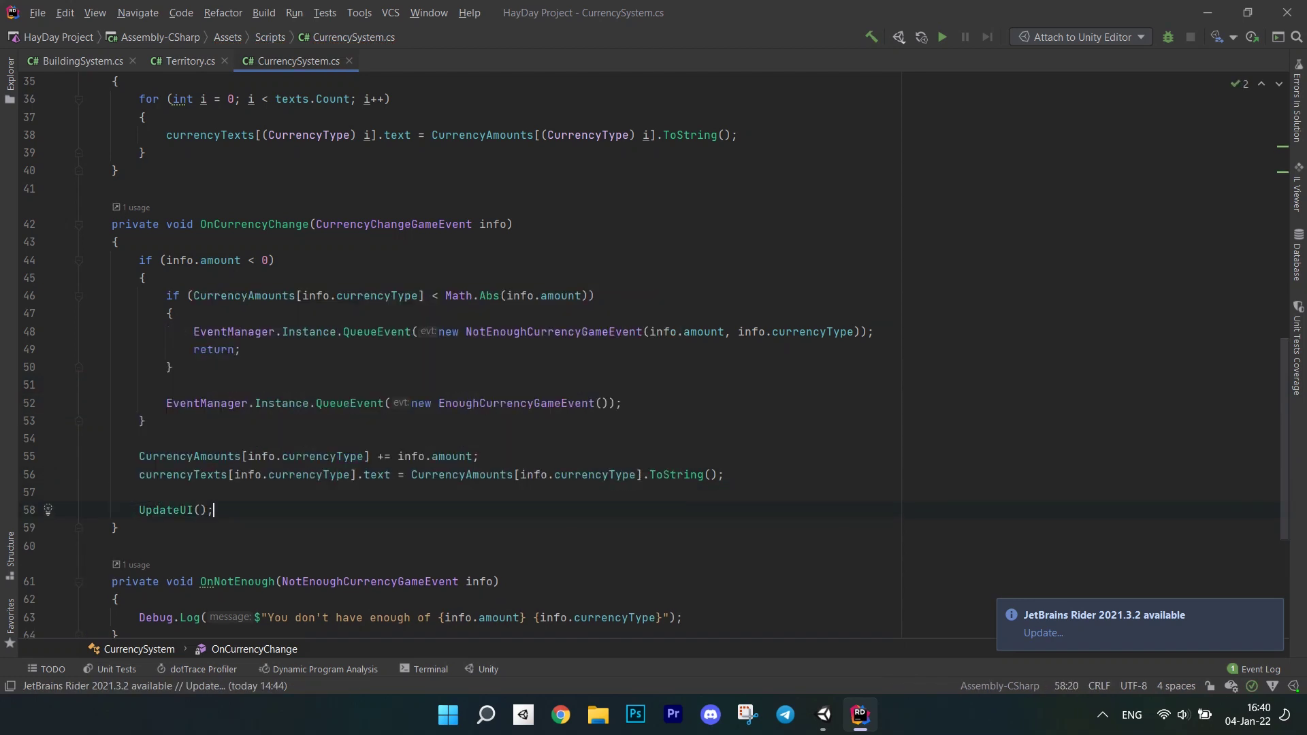
click(190, 60)
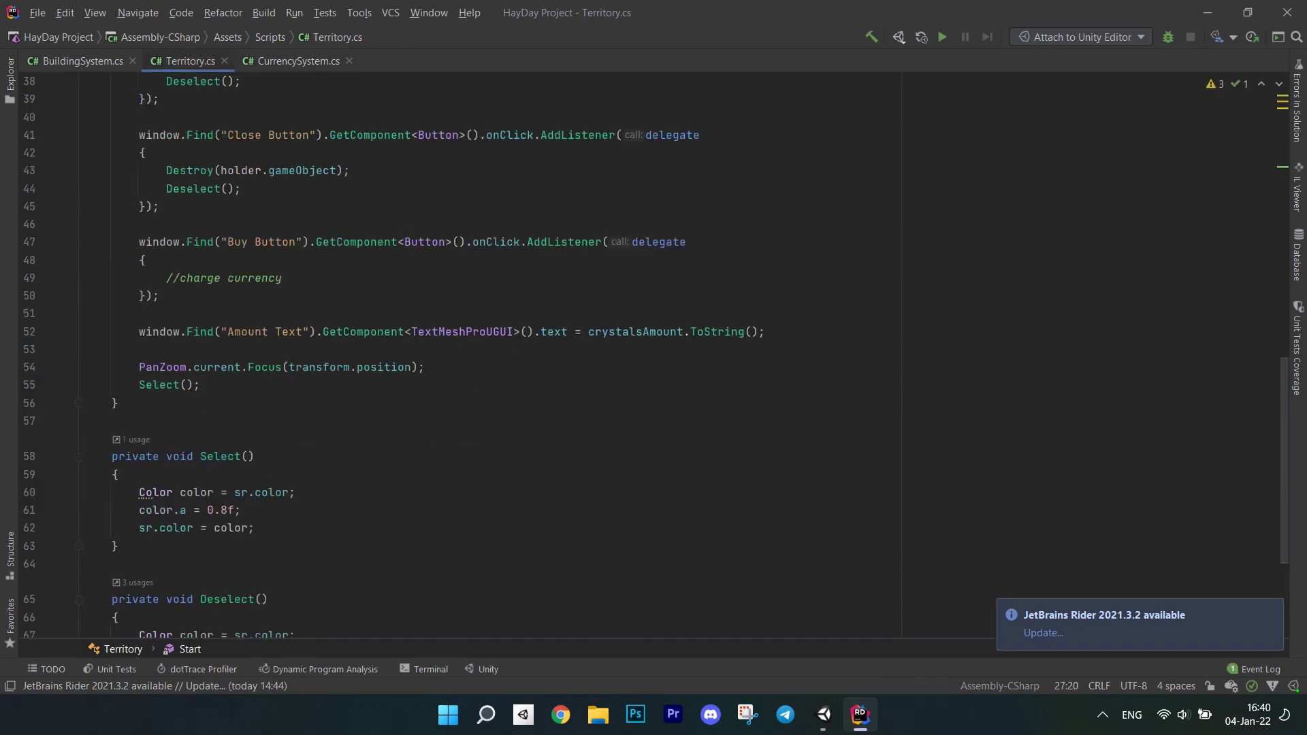
Step: Add AddListenerOnce calls for EnoughCurrencyGameEvent and NotEnoughCurrencyGameEvent in the Buy handler
key(Return)
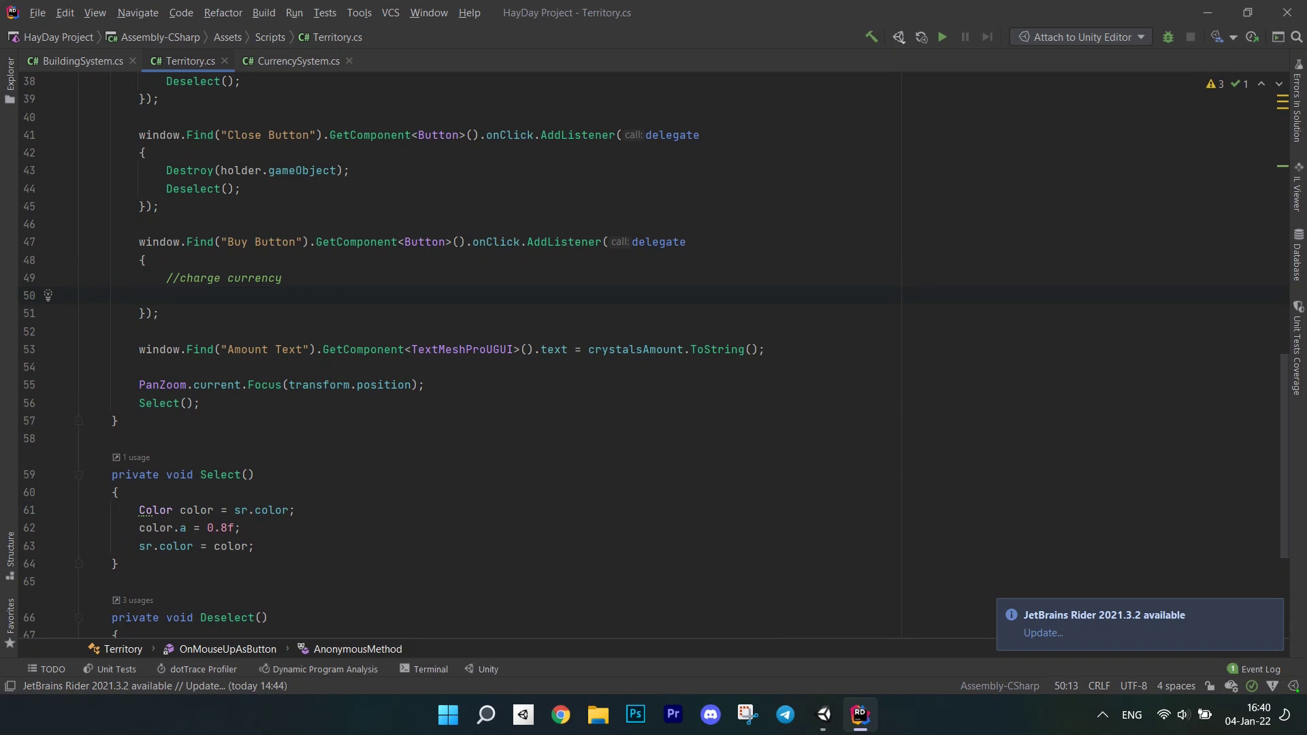
text(EventMa)
key(Tab)
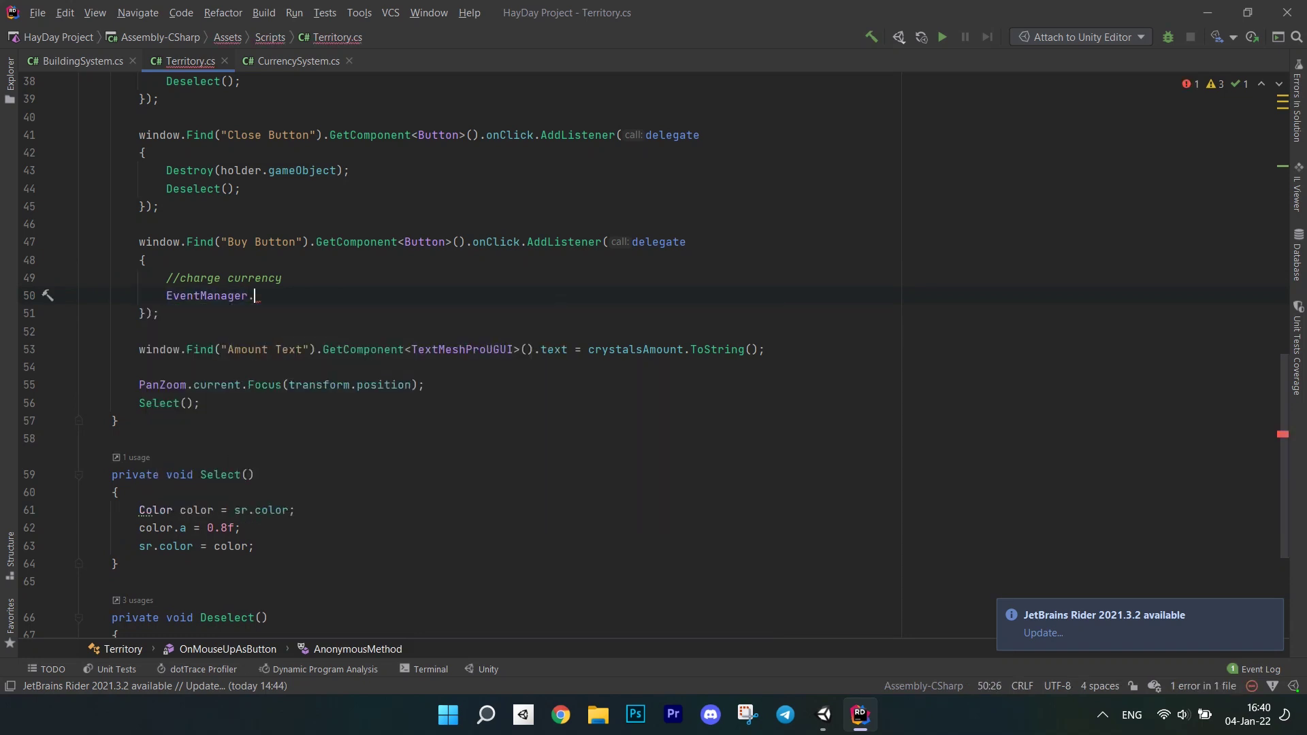
text(.Instance.AddL)
key(Down)
key(Tab)
text(Enou)
key(Tab)
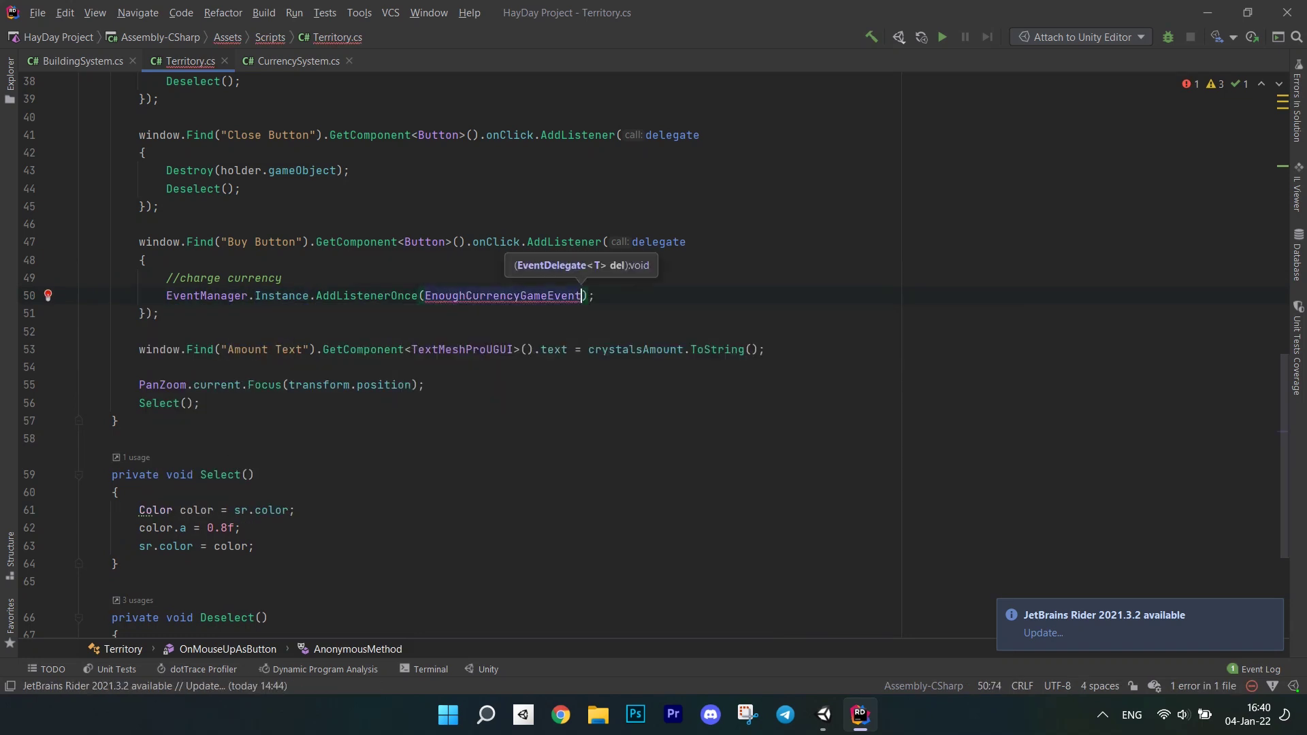
key(ctrl+z)
key(ctrl+z)
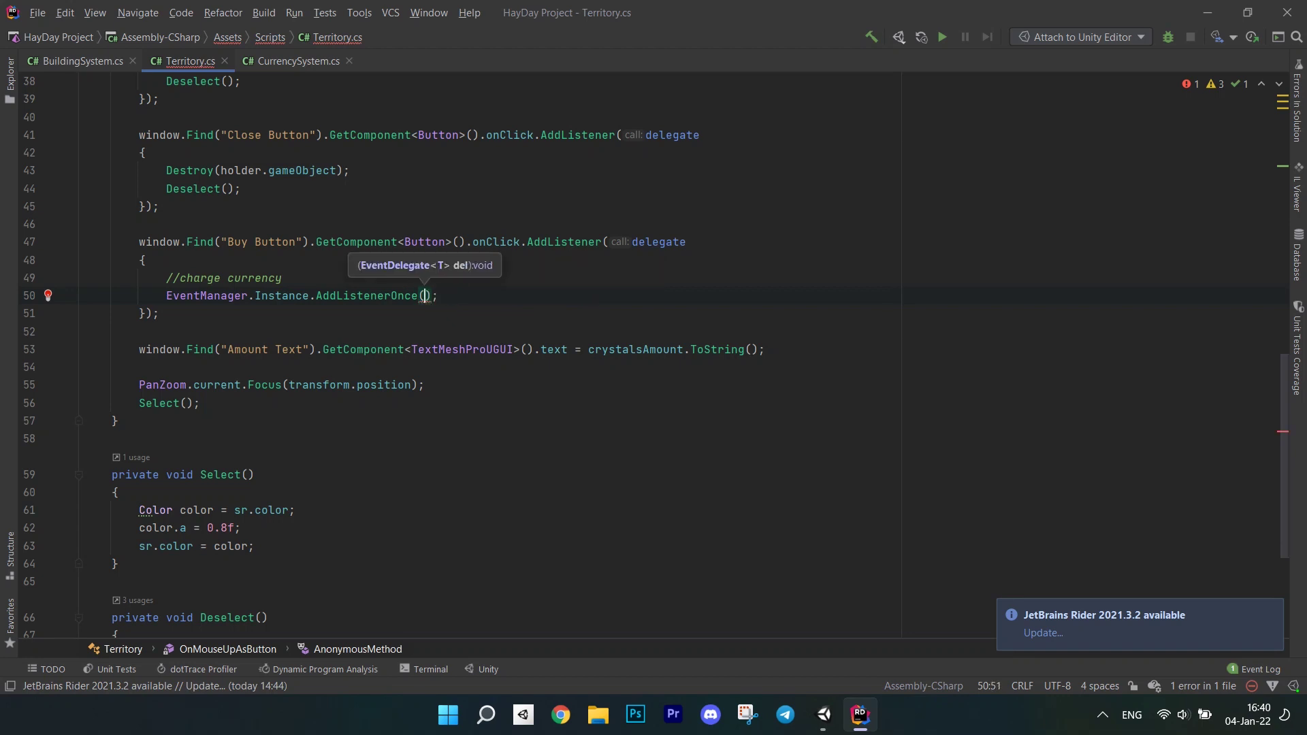
key(Left)
text(<)
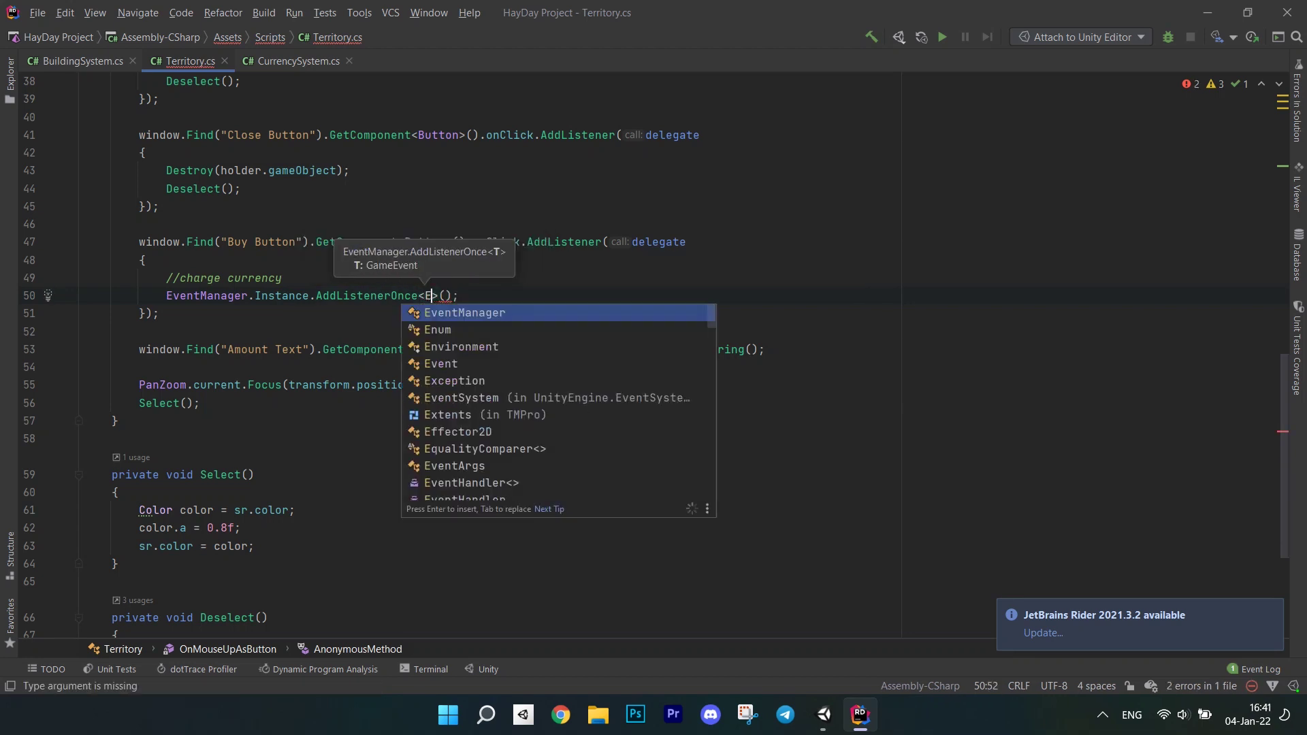
text(Enou)
key(Tab)
key(ctrl+d)
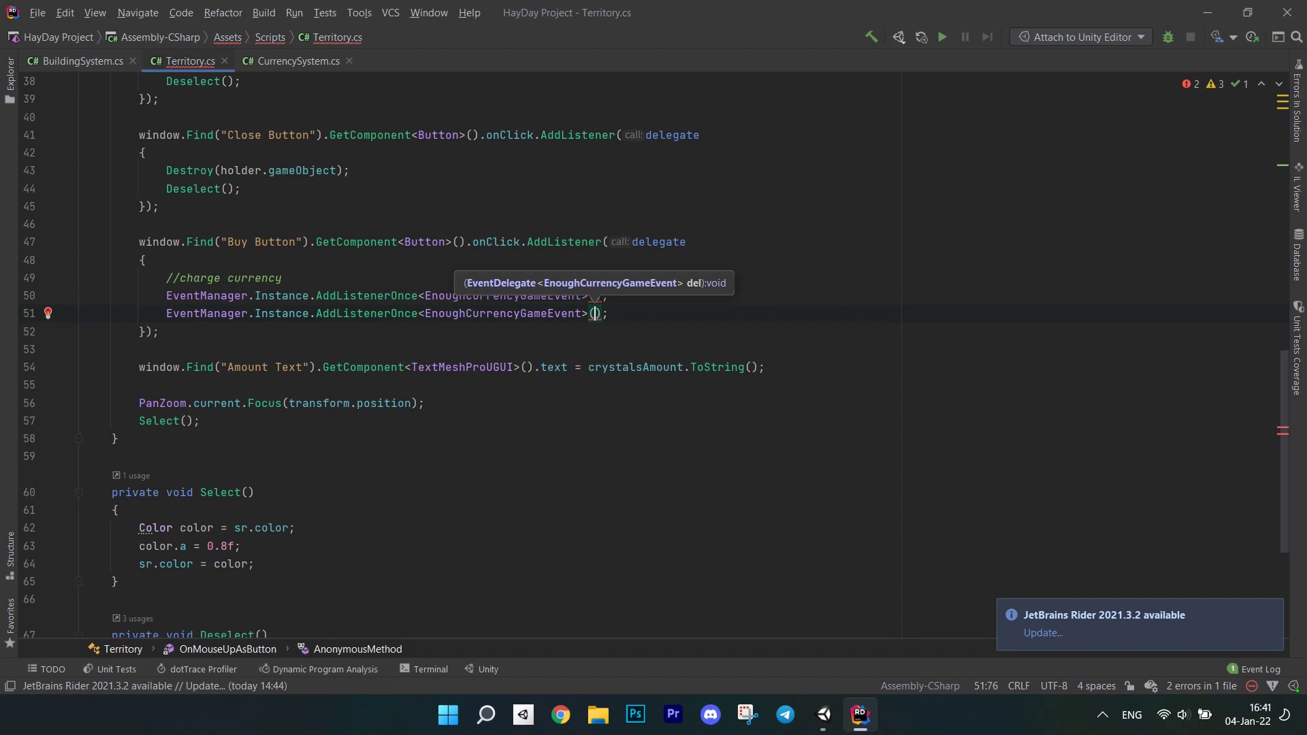
double_click(504, 313)
text(NotE)
key(Tab)
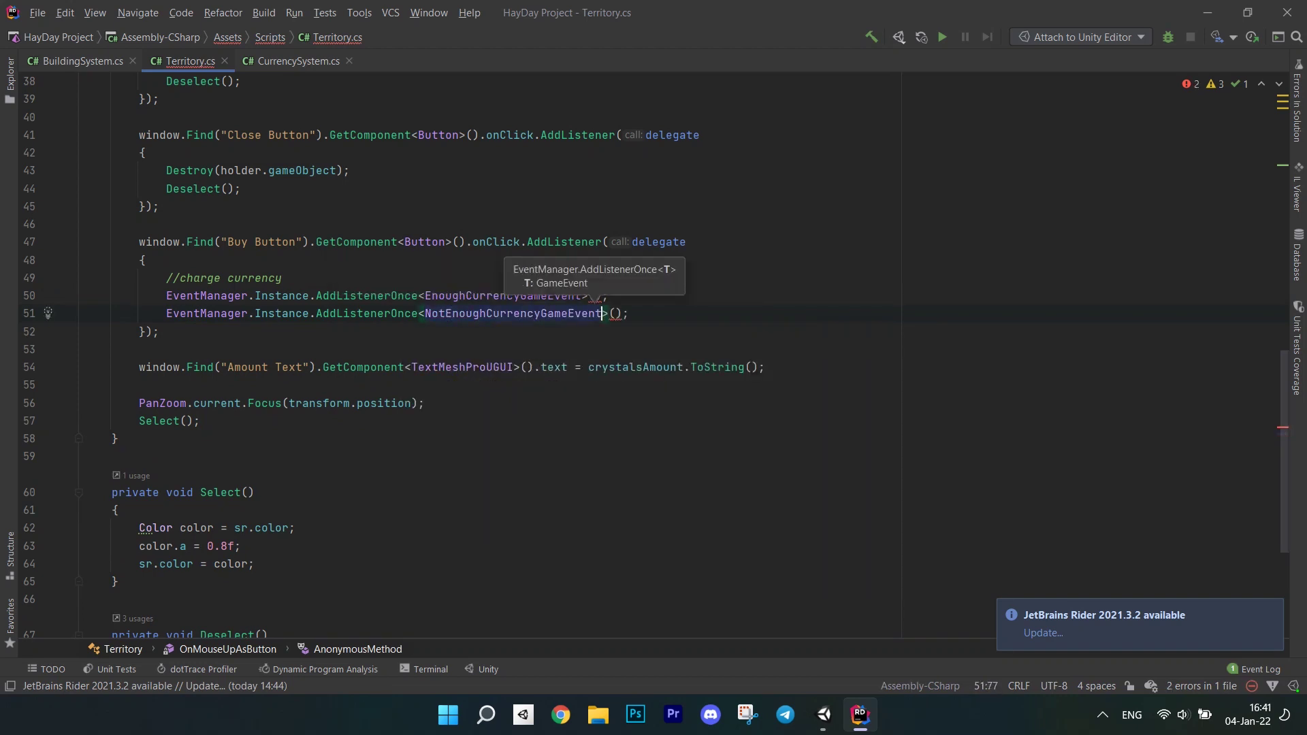
Step: Create a CurrencyChangeGameEvent of -crystalsAmount in Crystals
key(End)
key(Return)
key(Return)
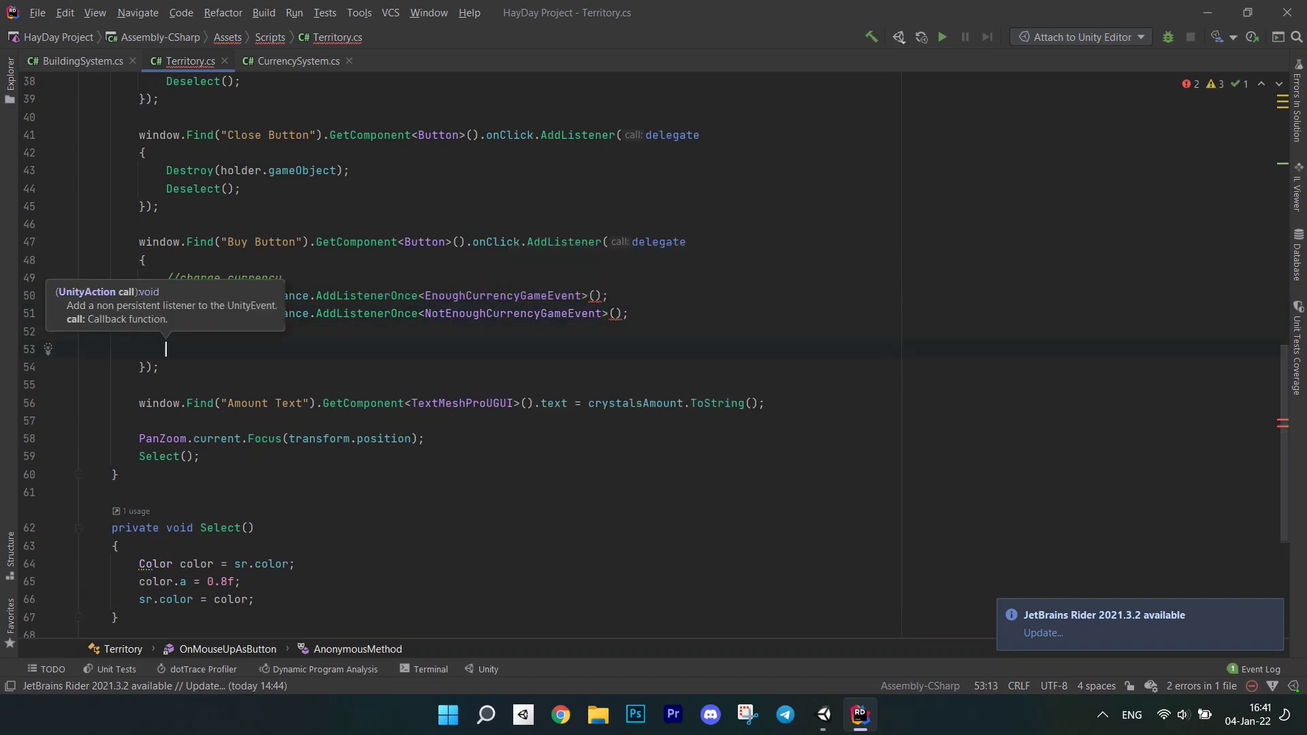
text(Curr)
key(Down)
key(Down)
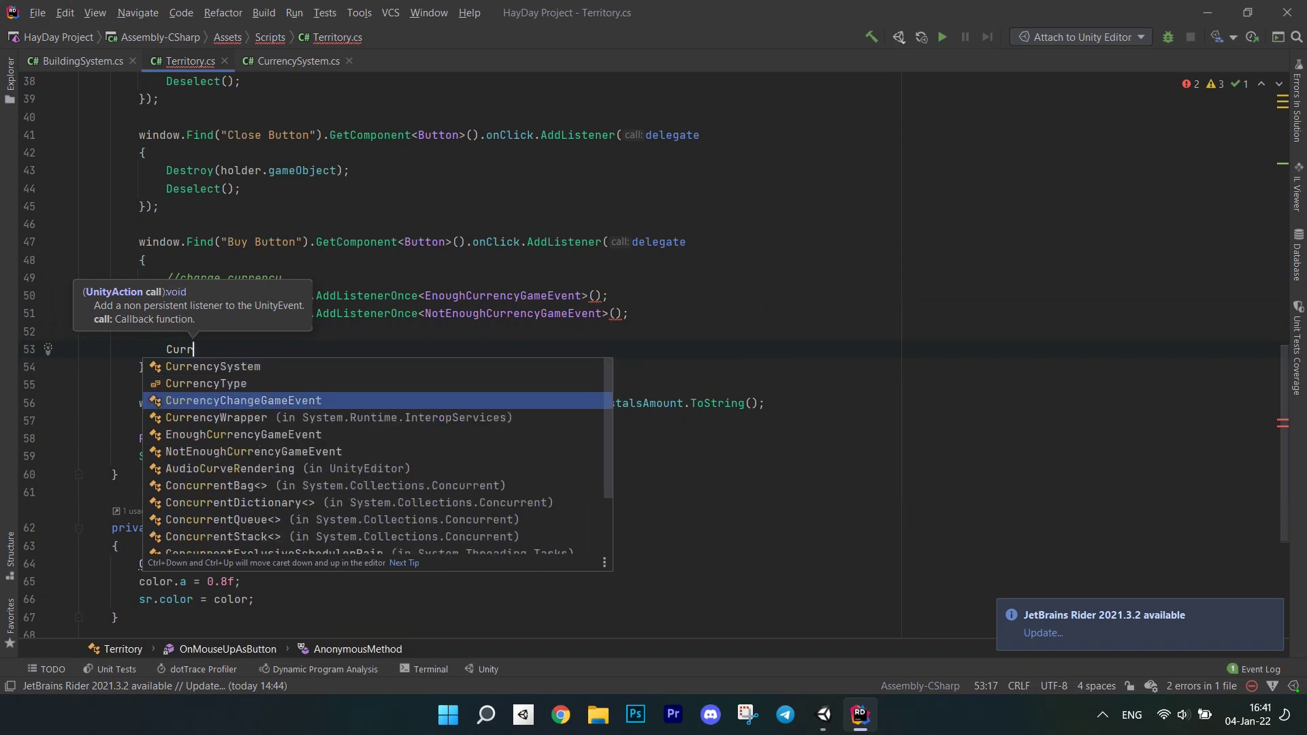
key(Tab)
text(info =)
key(Tab)
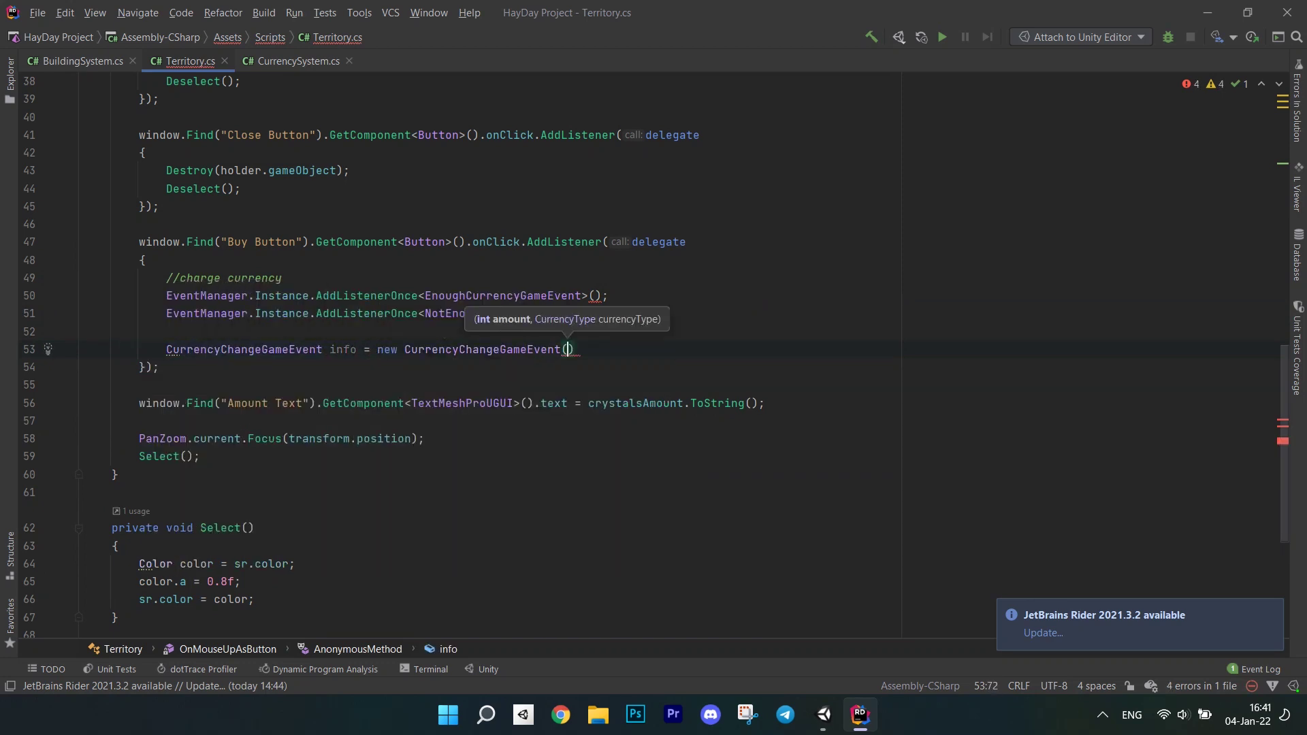
text(-c)
key(Tab)
text(,)
key(Tab)
text();)
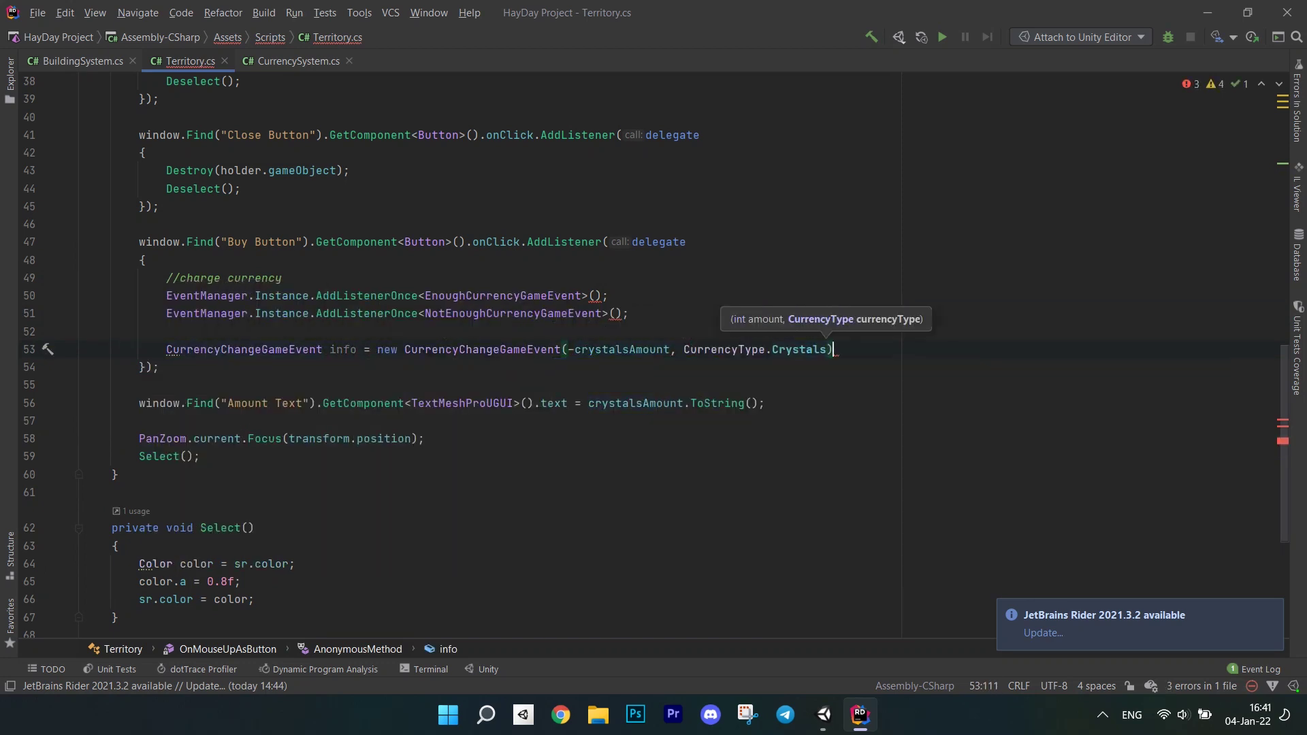
Step: Queue the currency event via EventManager.Instance.QueueEvent, then paste the Destroy and Deselect lines
key(Return)
text(EEventMan)
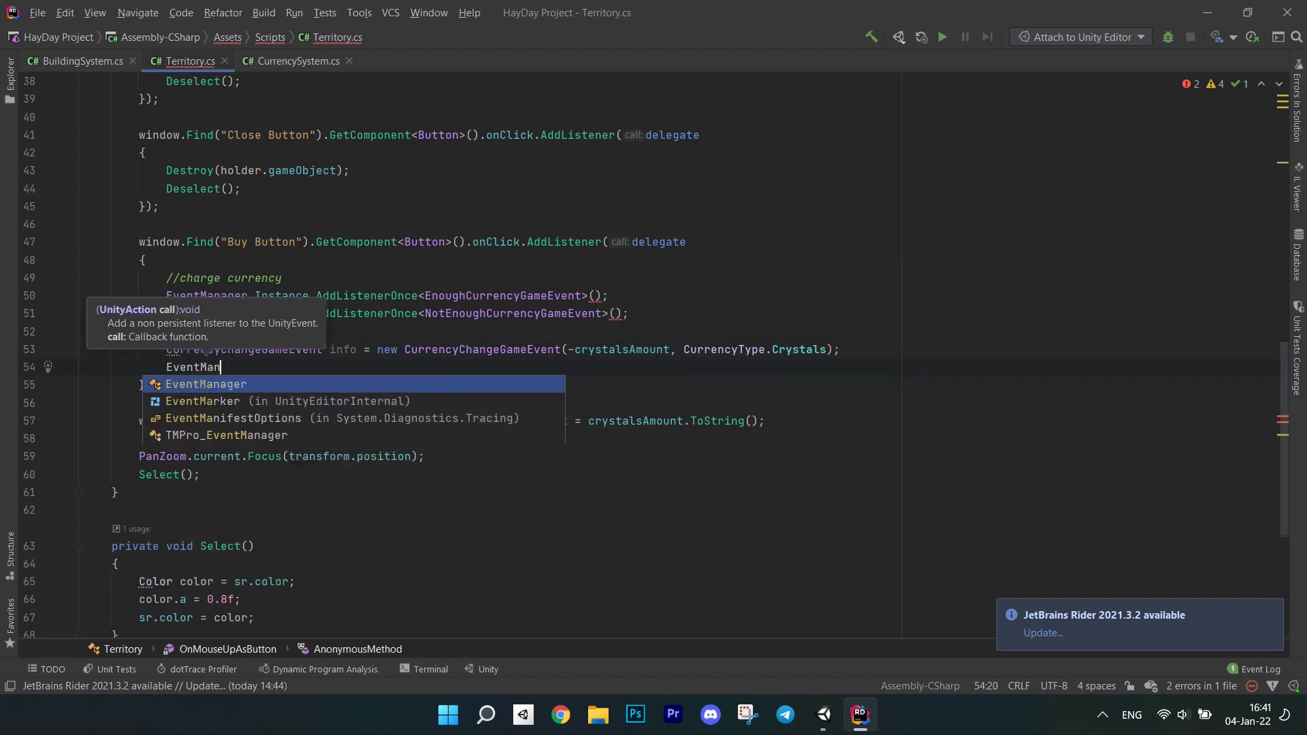
key(Tab)
text(.)
key(Tab)
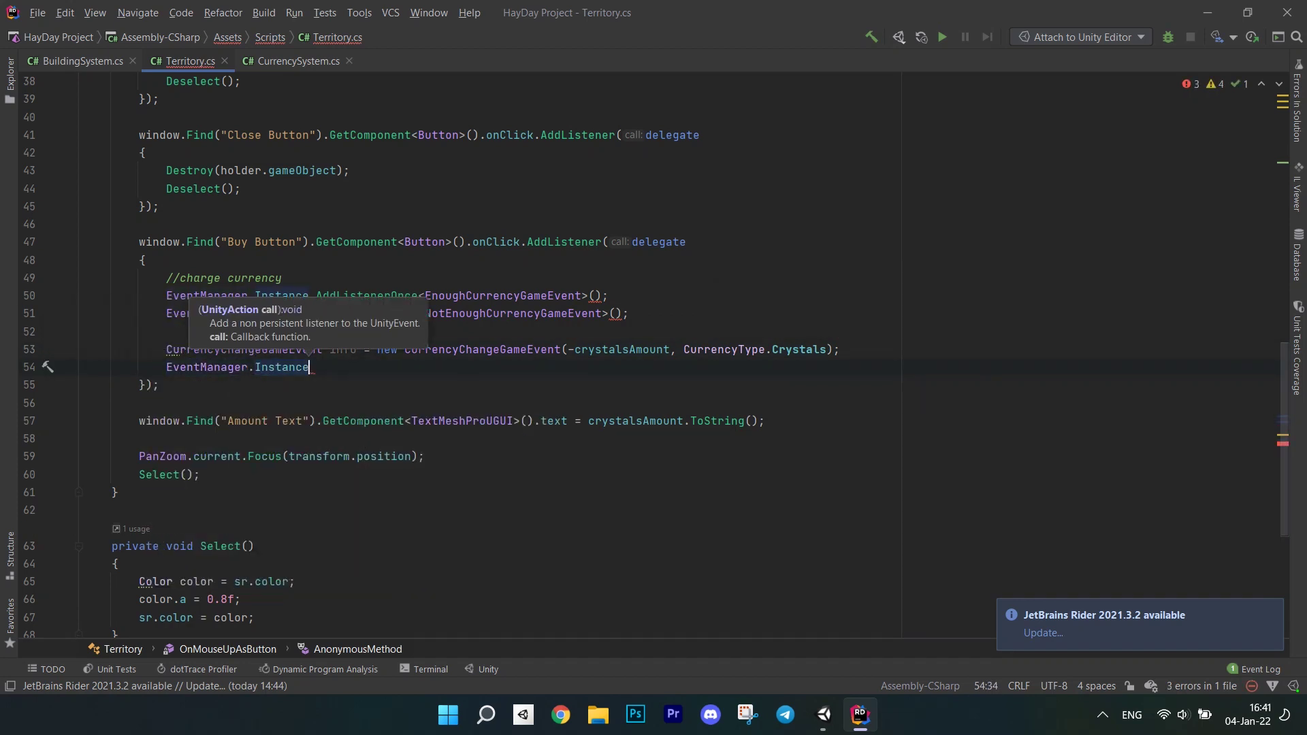
text(.Qu)
key(Tab)
text(info);)
key(Return)
key(Return)
text(Destroy(holder.gameObject); Deselect();)
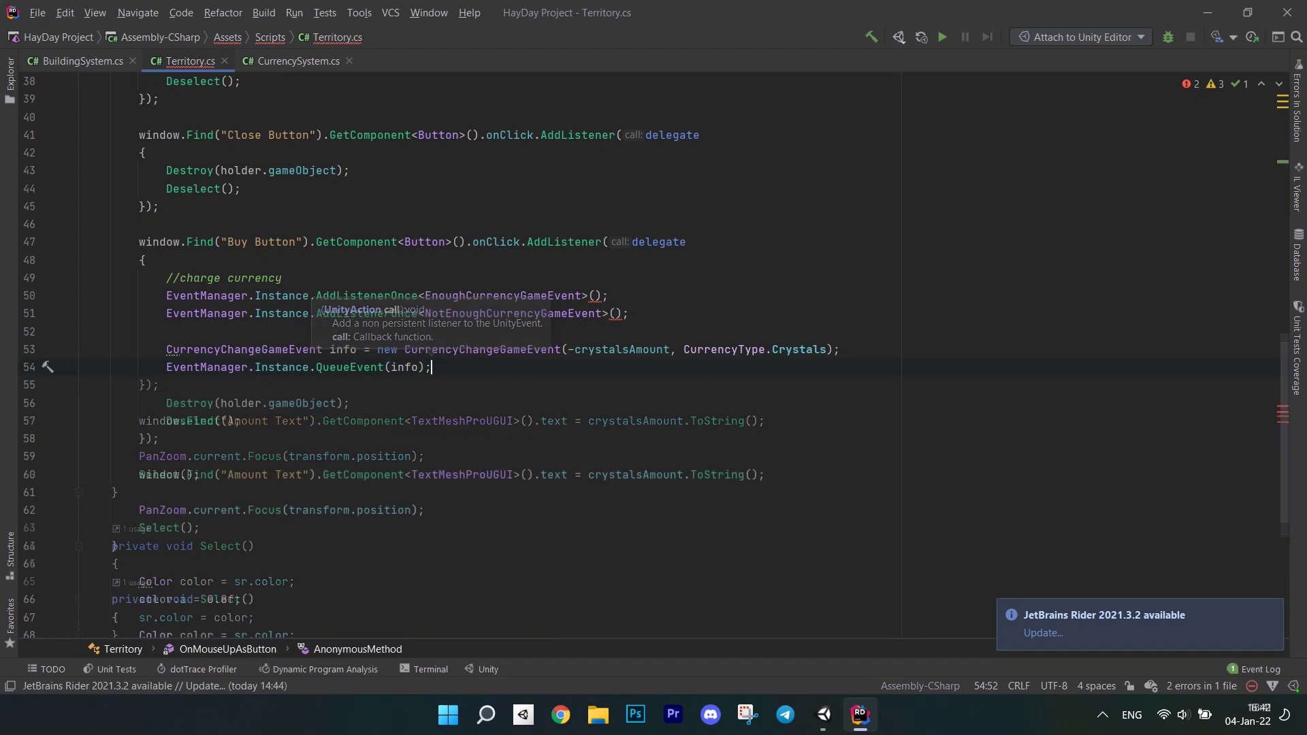
scroll(47, 367, down, 3)
Step: Add an UnlockTerritory method after Start and paste in its body
click(123, 403)
key(Return)
key(Return)
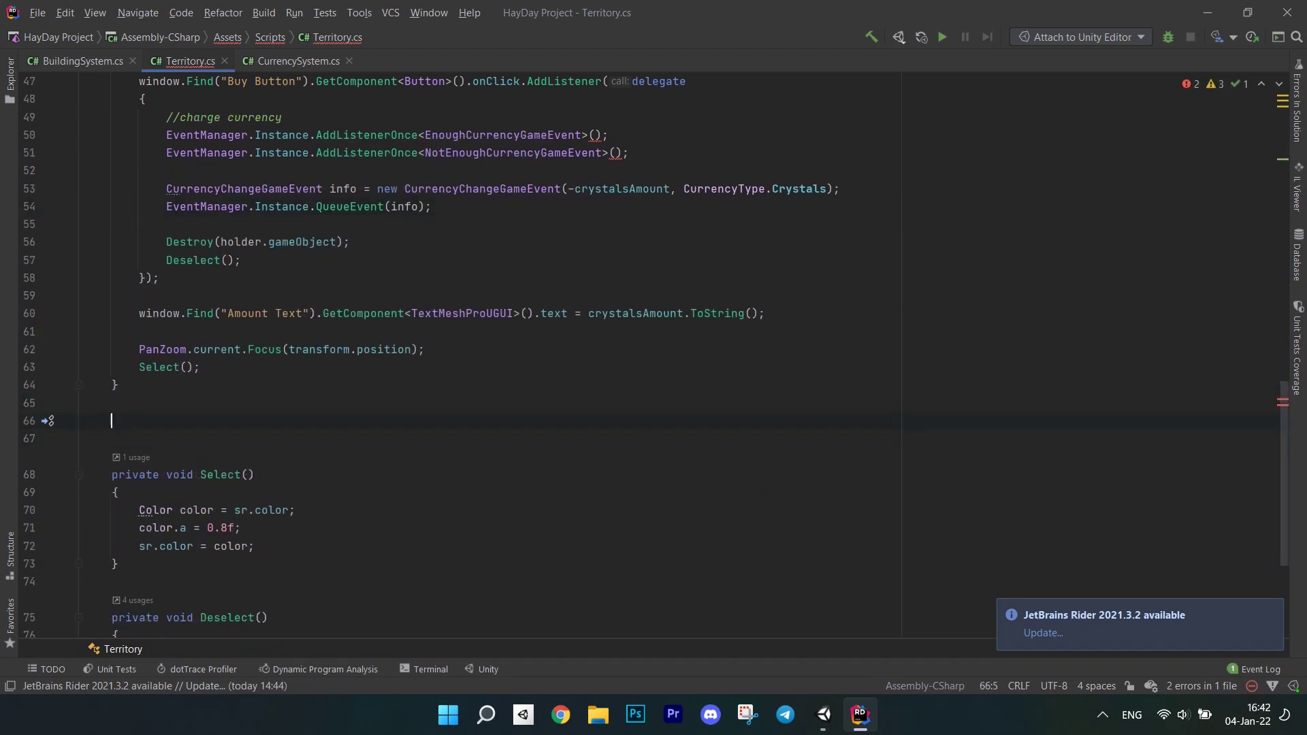
text(private void )
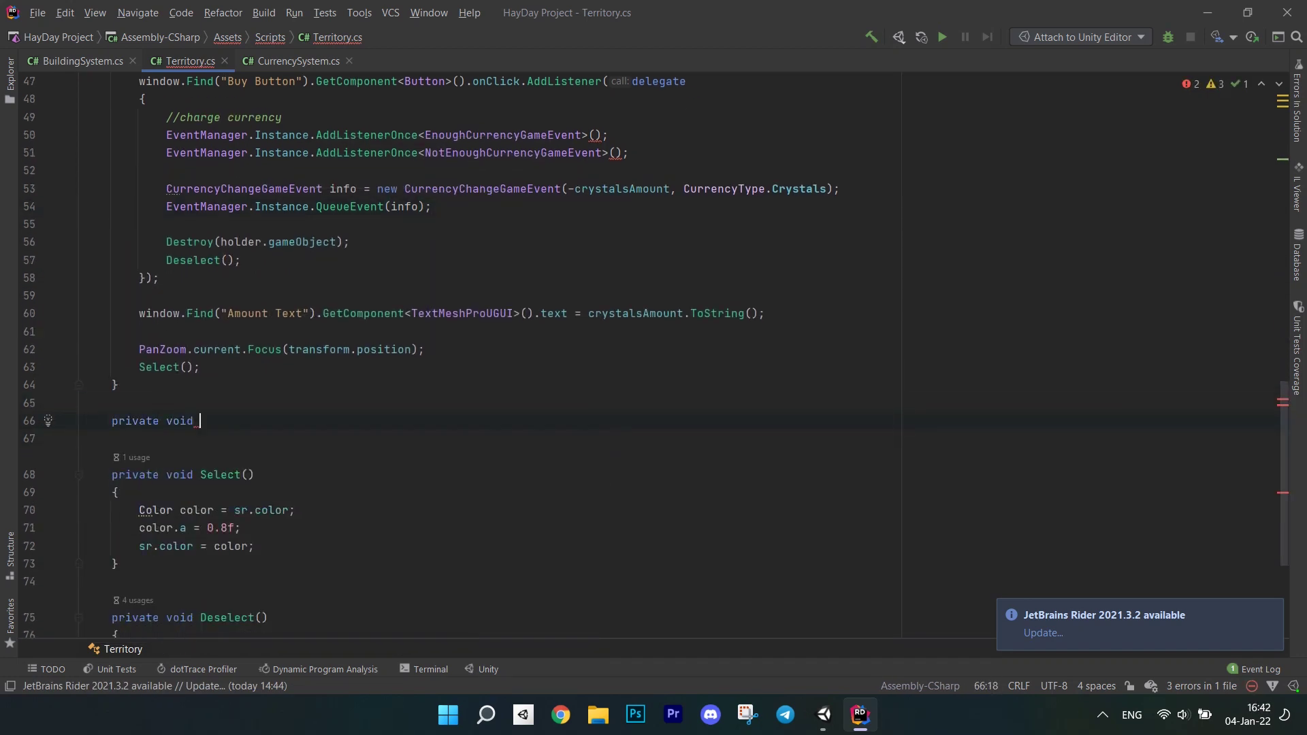
text(UnlockTerritory)
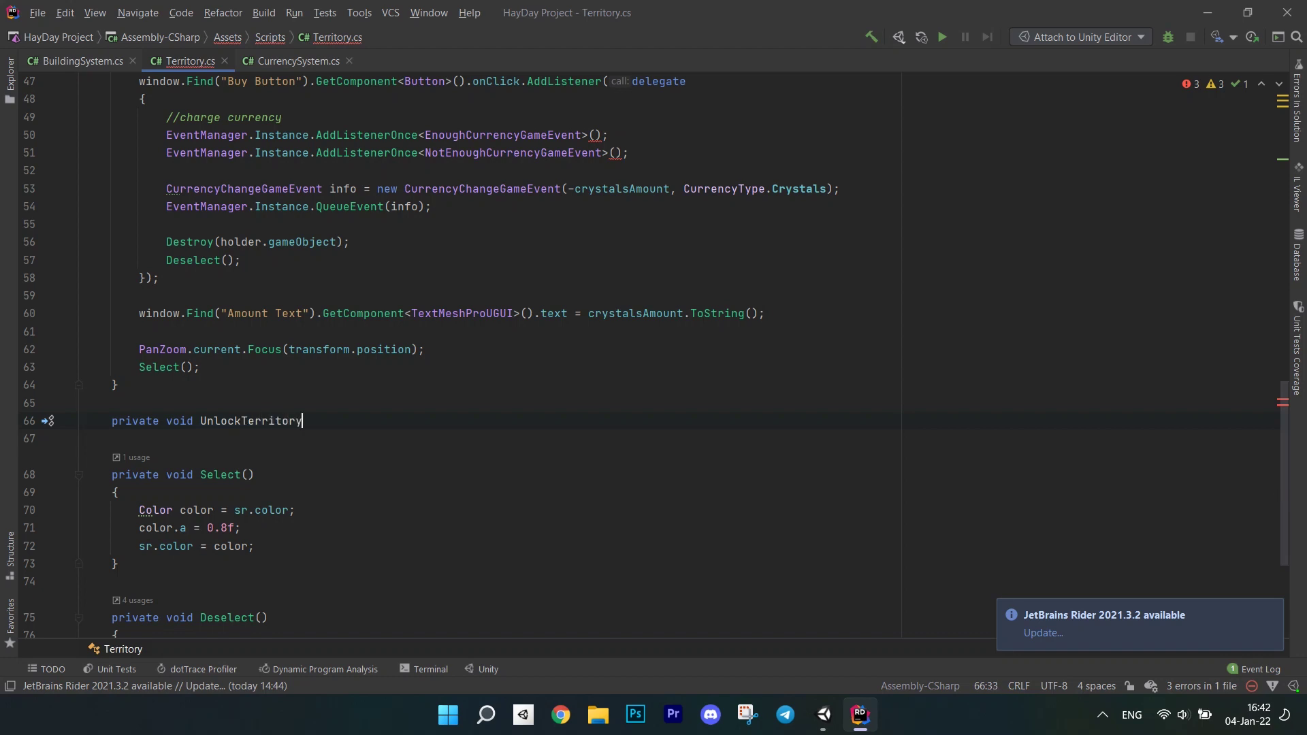
text((int level))
key(Return)
key(ctrl+v)
key(Down)
key(Down)
key(Return)
key(Return)
text(priva)
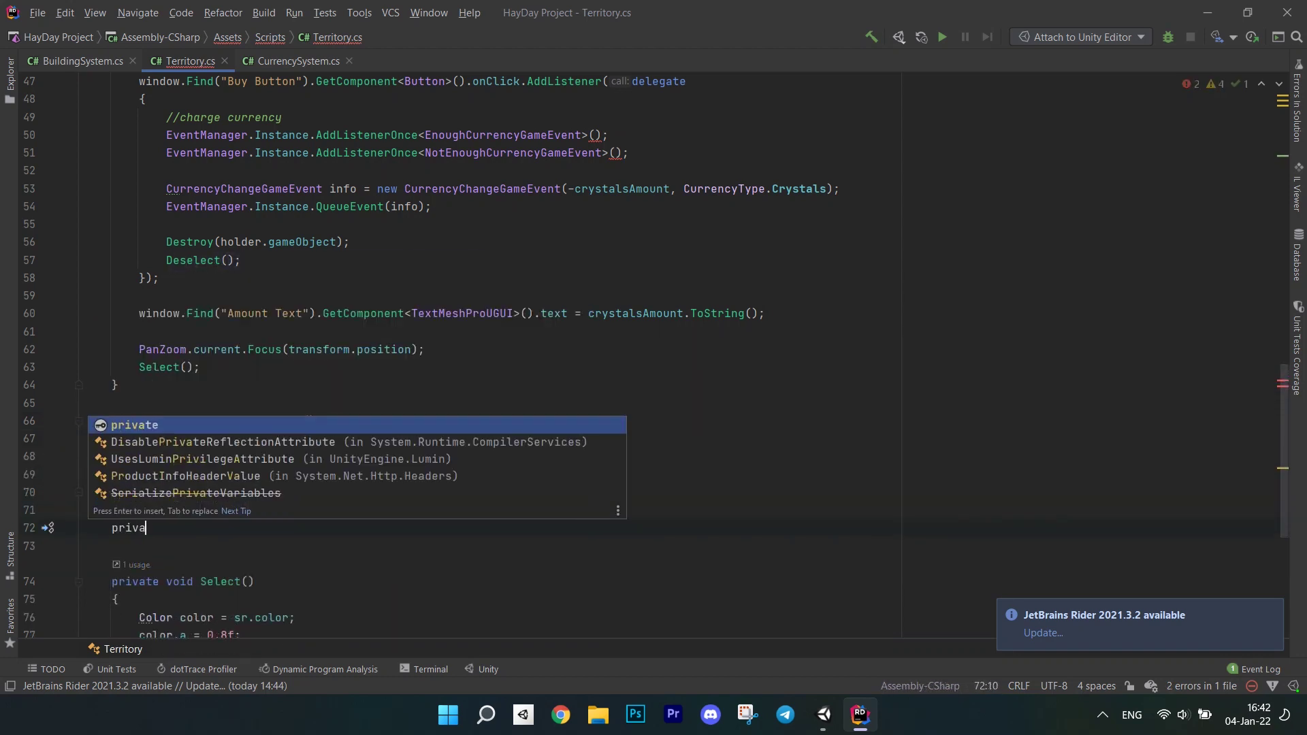
text(te void OnE)
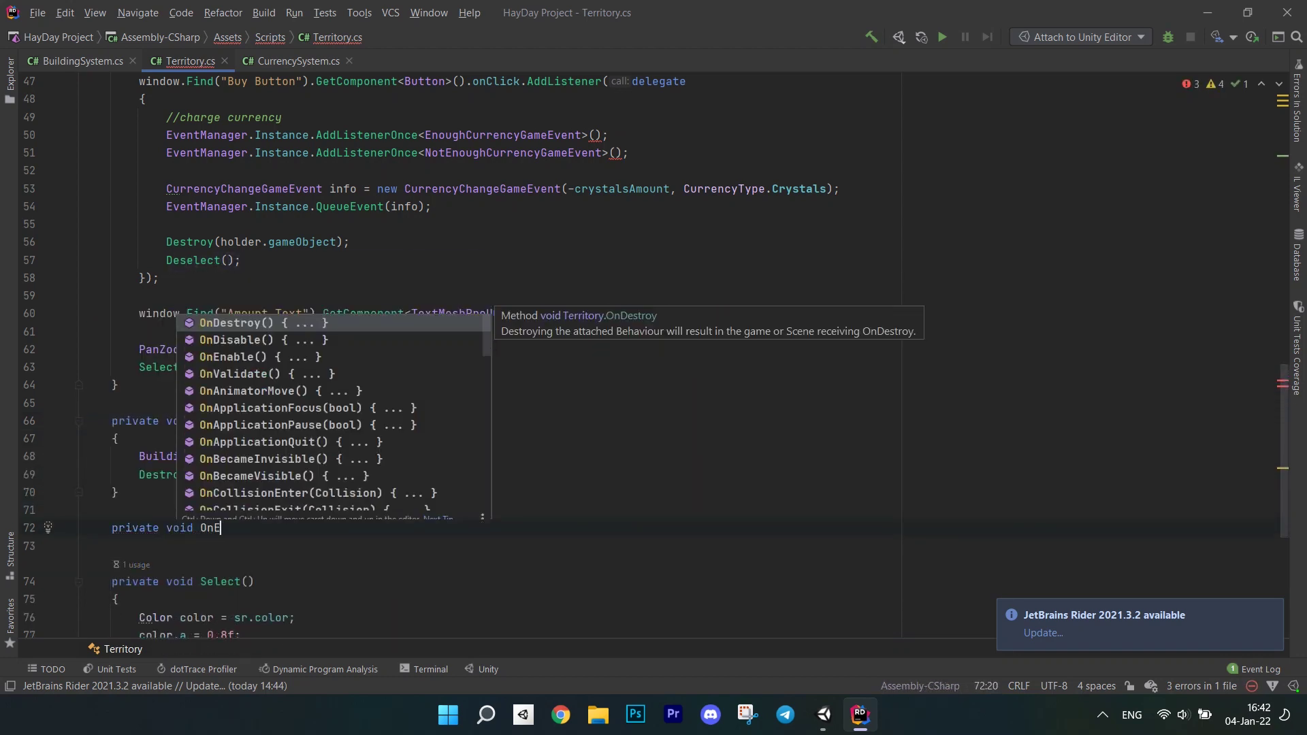
text(nd)
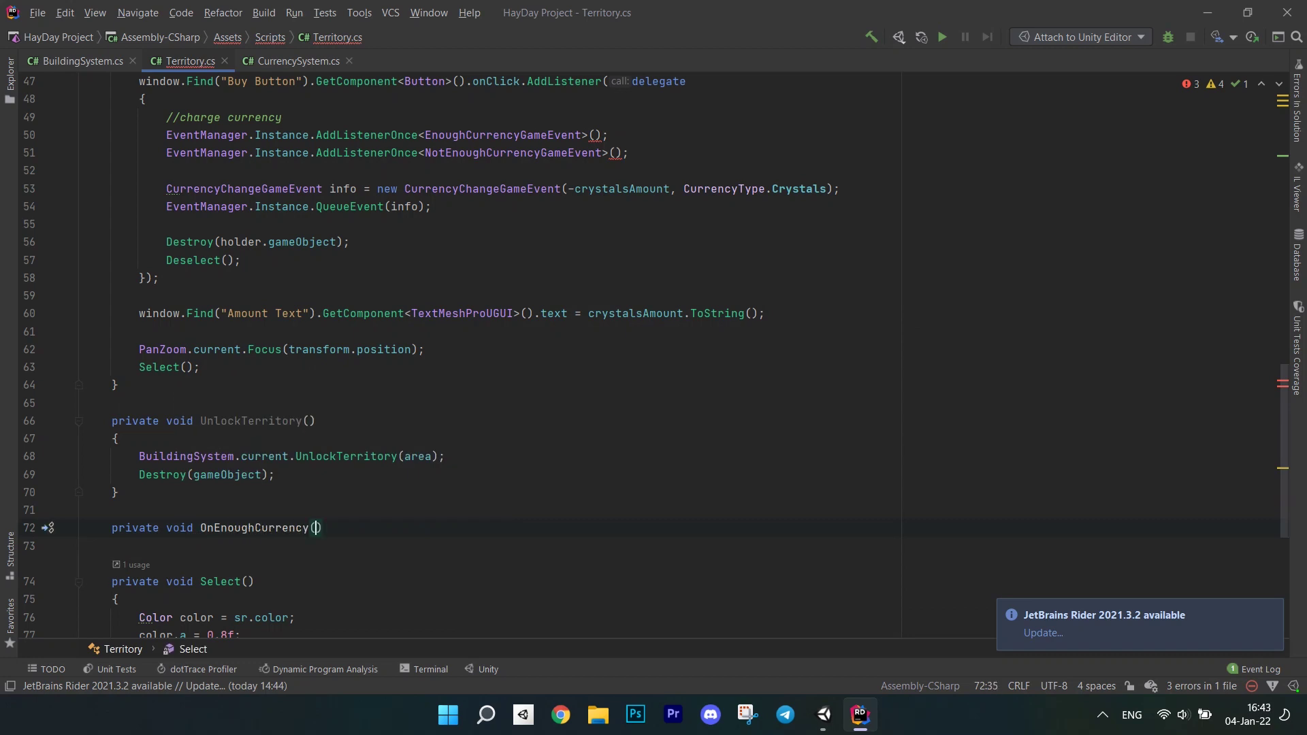
text(En)
Step: Write OnEnoughCurrency(EnoughCurrencyGameEvent info) calling UnlockTerritory()
key(Tab)
text(info)
key(End)
key(Return)
text({)
key(Return)
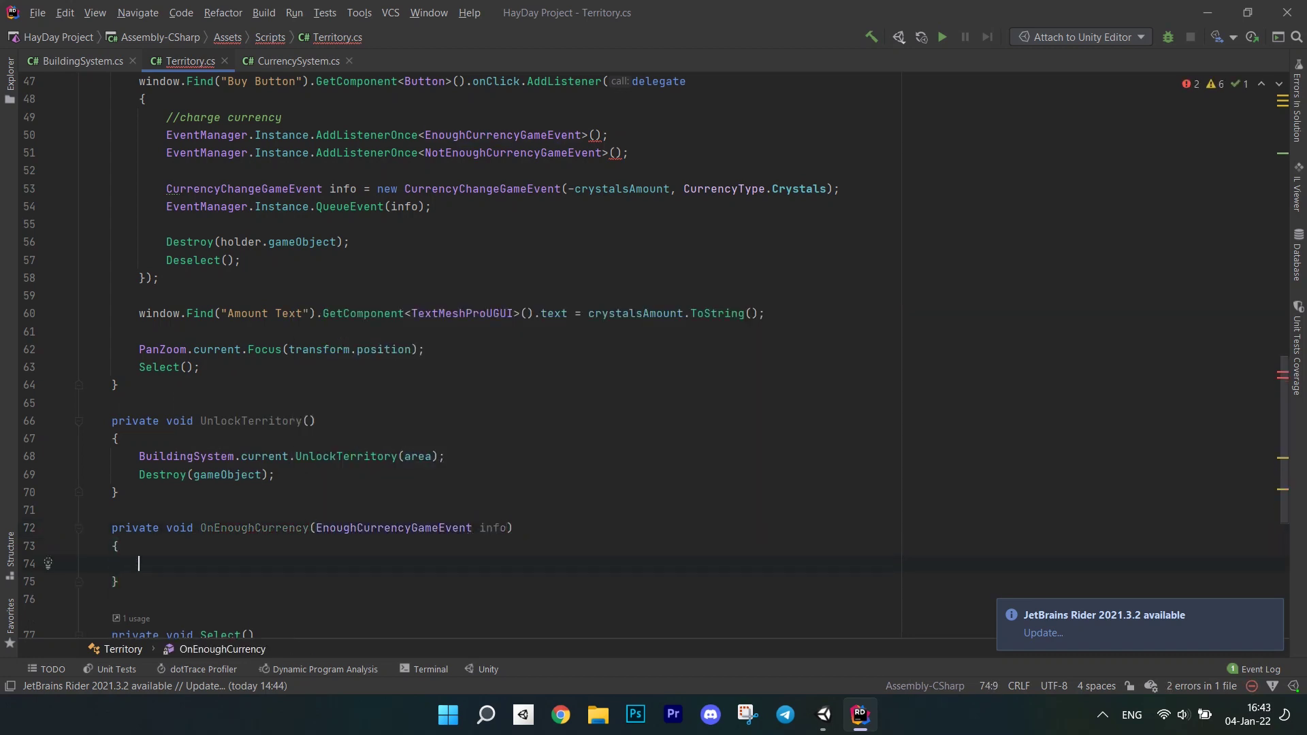
text(Un)
key(Tab)
text(;)
key(Return)
text(Eve)
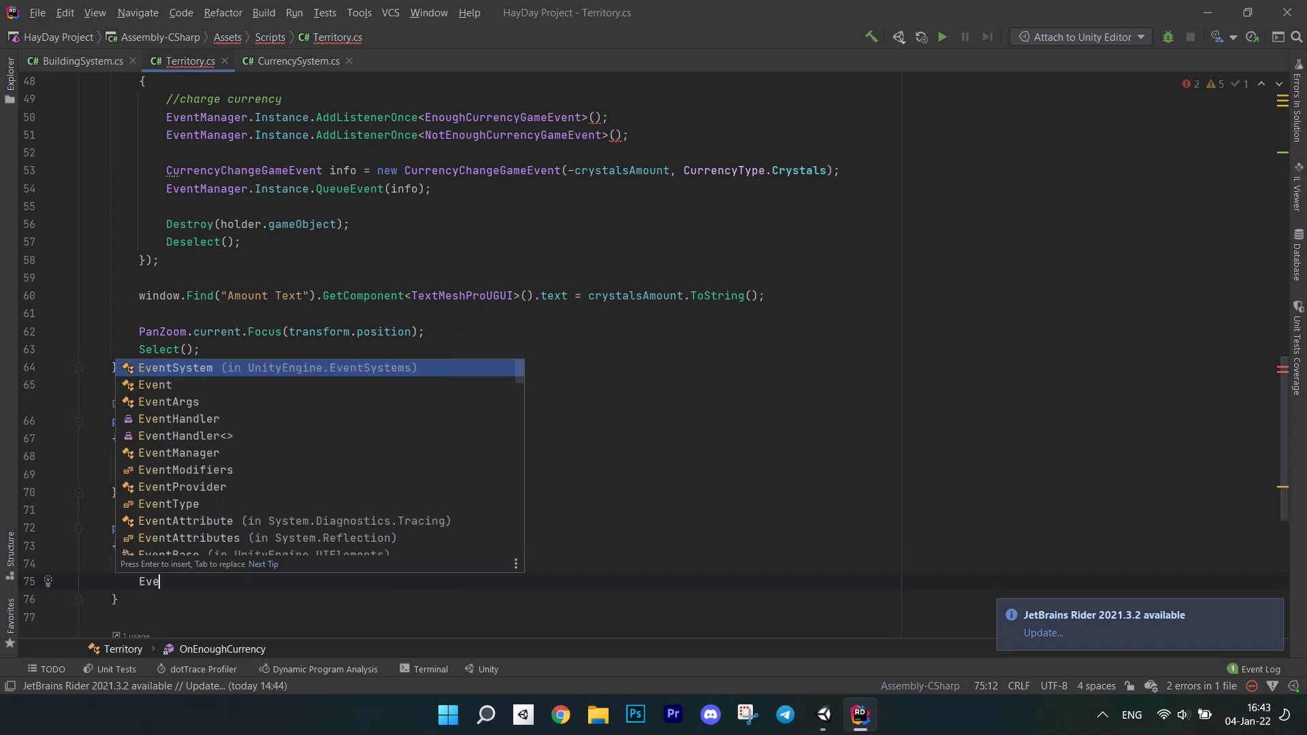
text(ntM)
Step: Add EventManager.Instance.RemoveListener<NotEnoughCurrencyGameEvent>() to OnEnoughCurrency
key(Tab)
text(.)
key(Tab)
text(.Re)
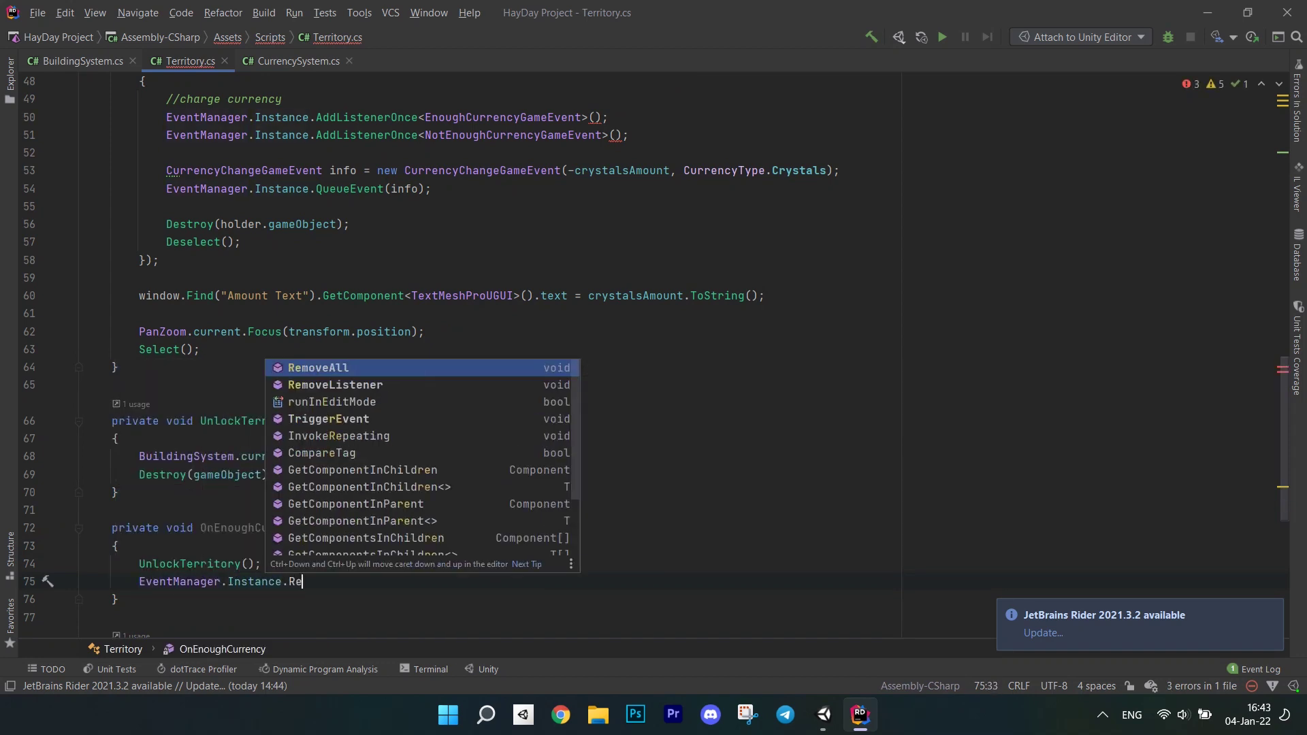
text(move)
key(Down)
key(Tab)
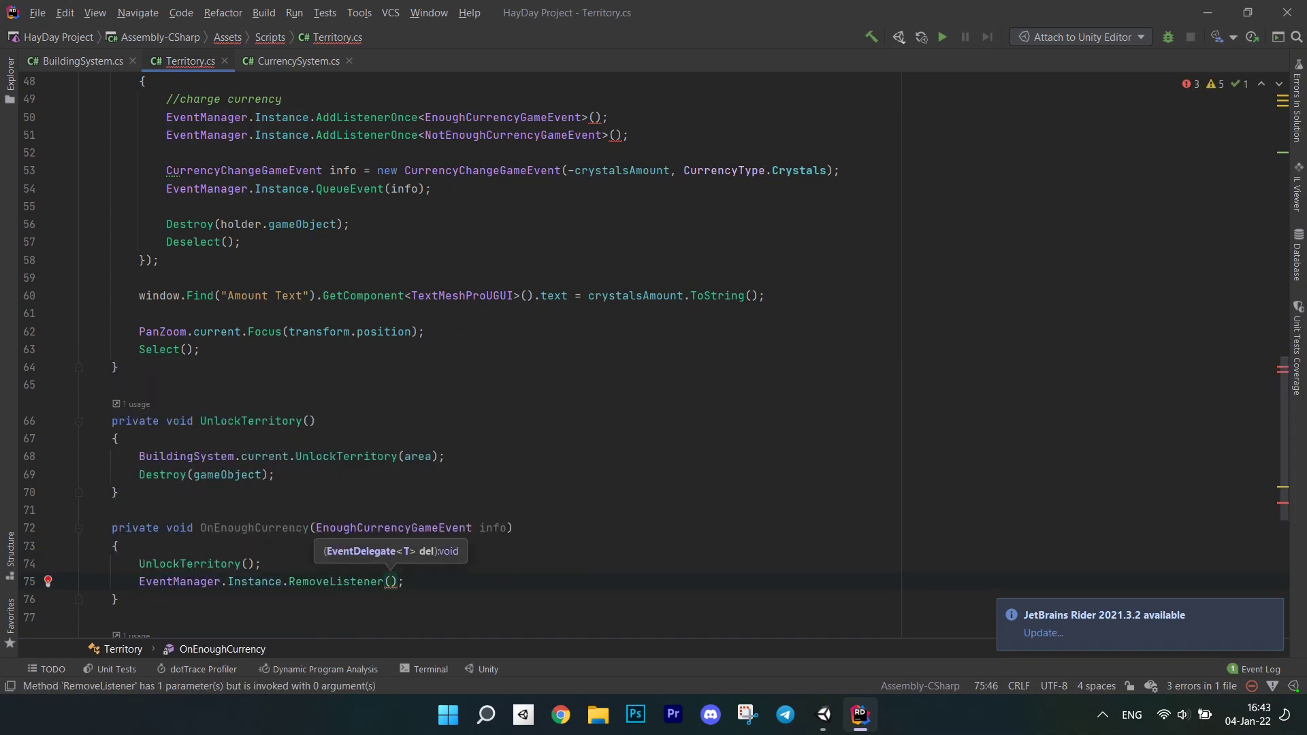
key(BackSpace)
text(<)
key(Escape)
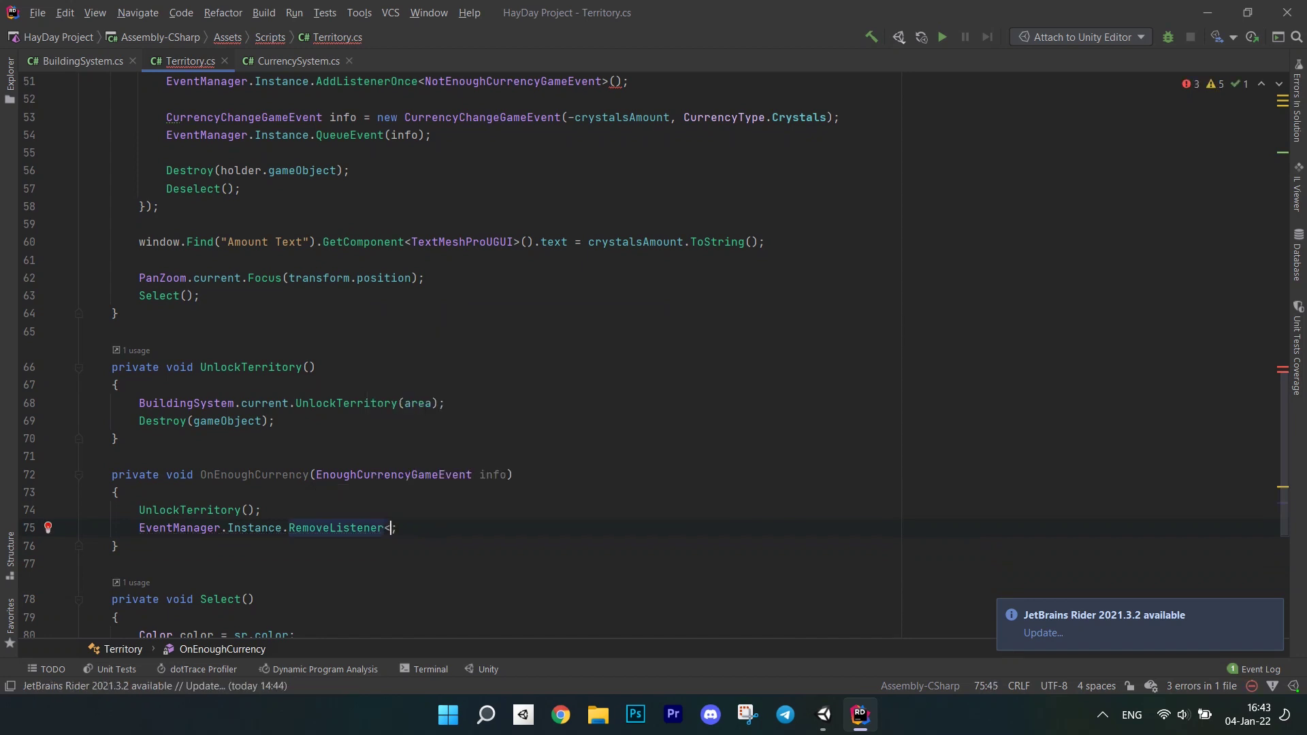
text(NotEn>)
key(Tab)
text(>()
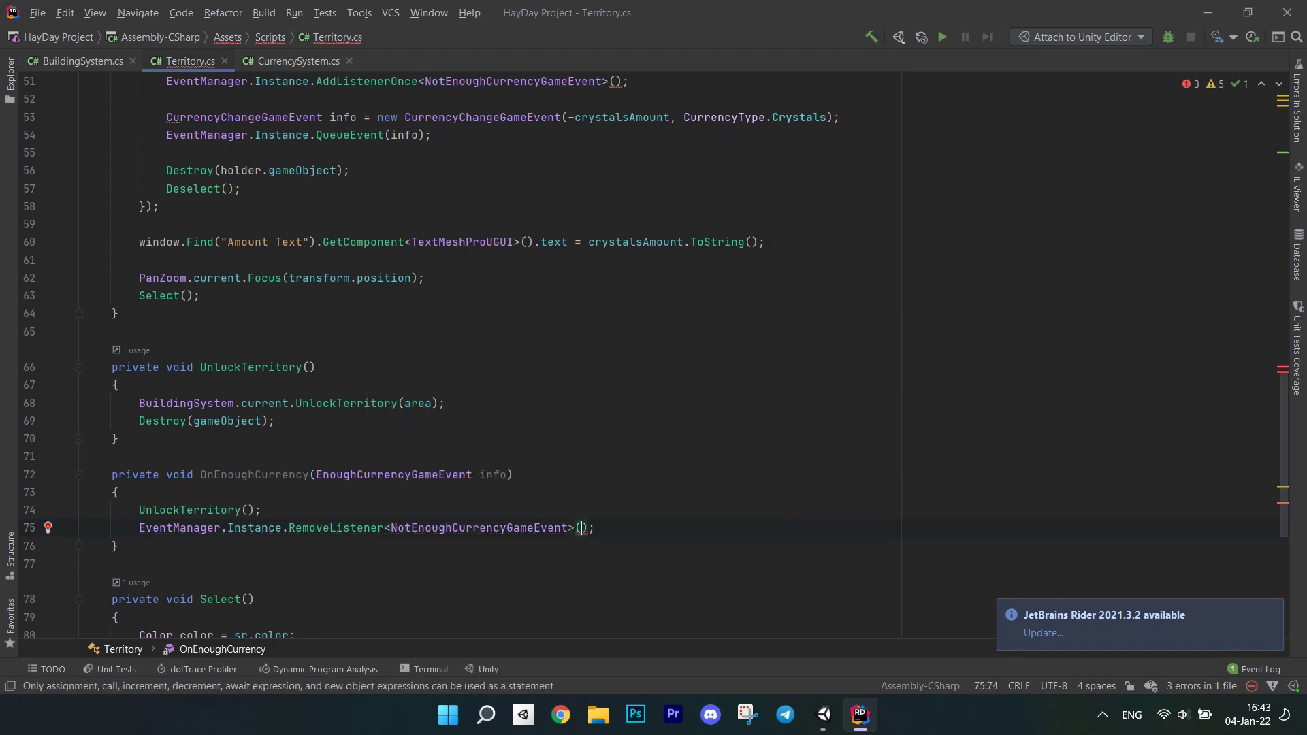
key(Down)
key(Down)
key(Return)
key(Return)
text(private void )
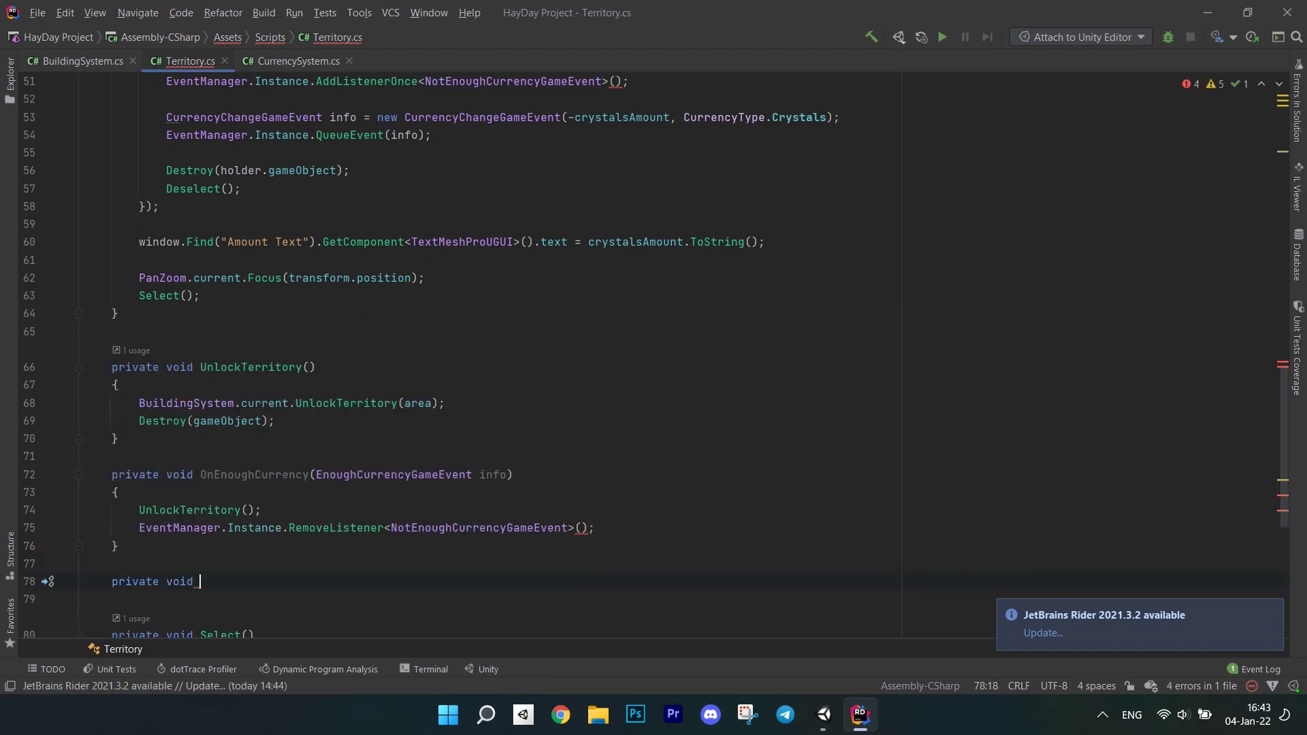
text(OnNotEnoughCurrency)
text((No)
Step: Write OnNotEnoughCurrency(NotEnoughCurrencyGameEvent info) removing the EnoughCurrencyGameEvent listener
key(Down)
key(Down)
key(Down)
key(Tab)
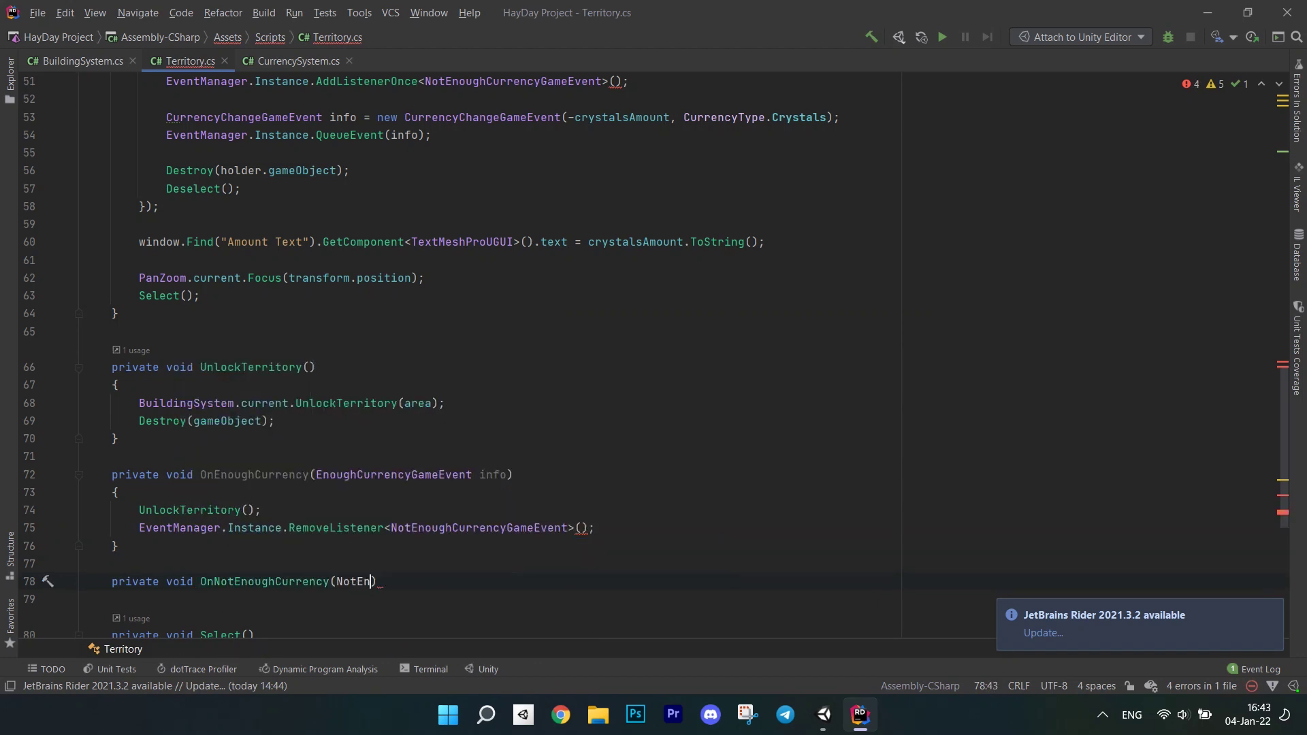
text(info)
key(End)
key(Return)
key(Return)
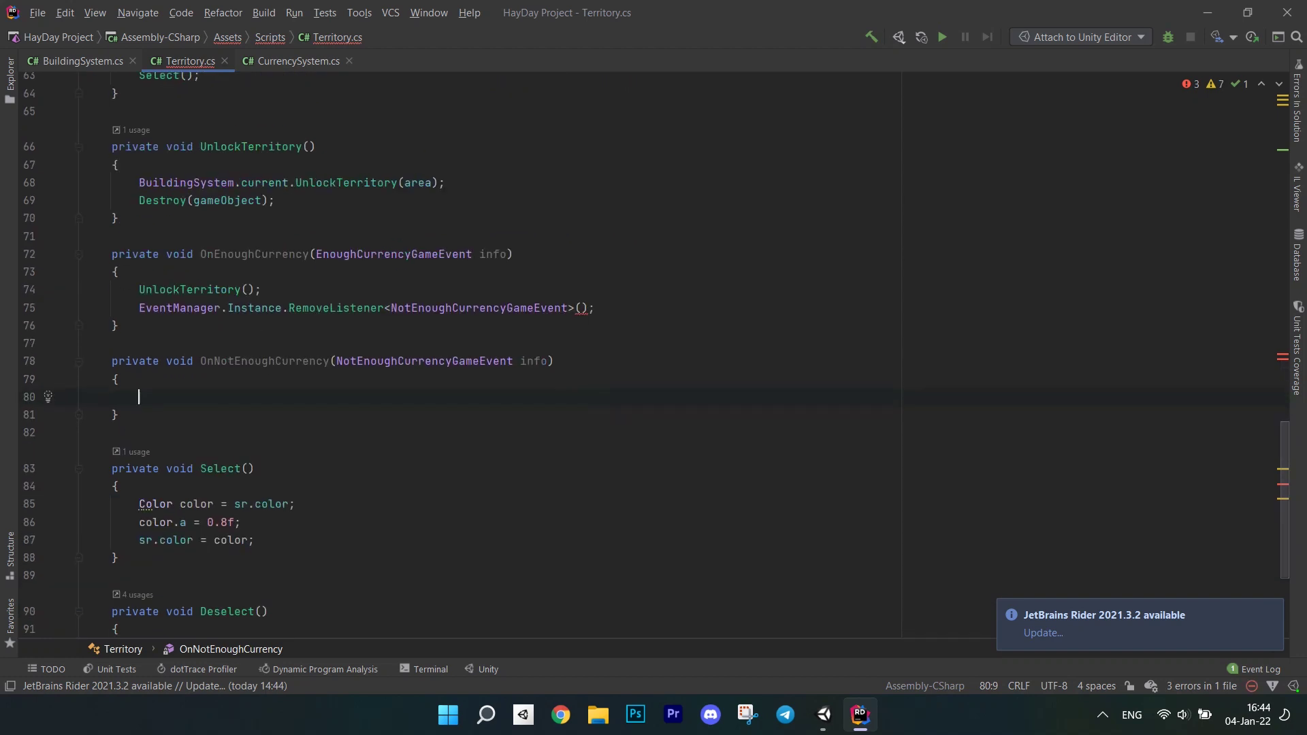
text(Even)
key(Tab)
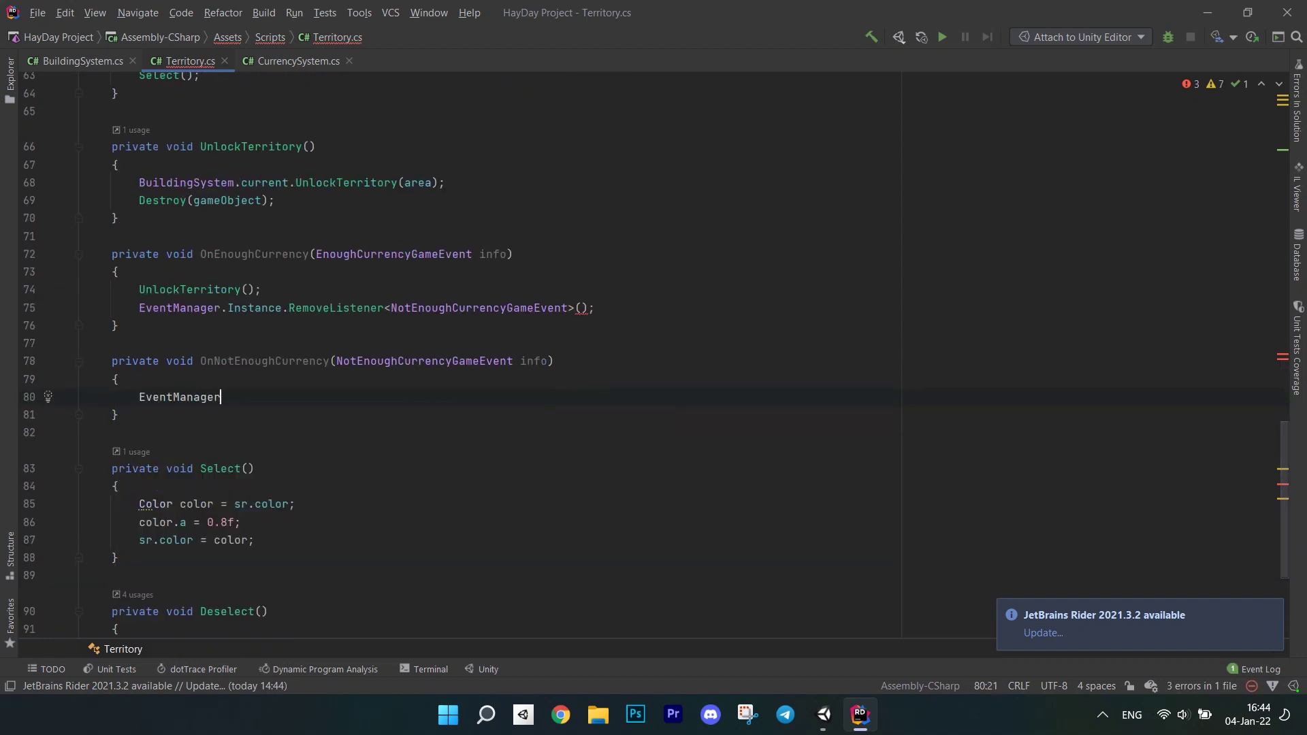
text(.Ins)
key(Tab)
text(.Re)
key(Down)
key(Tab)
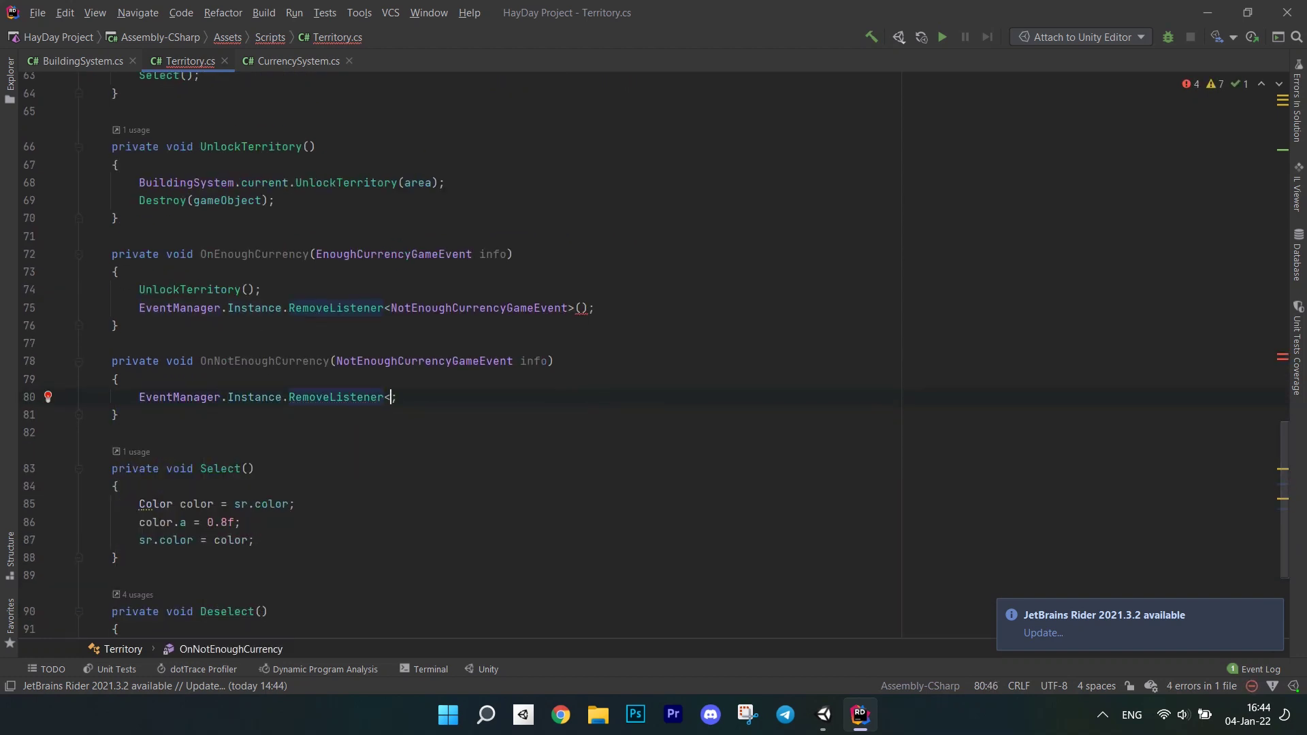
text(<)
key(Tab)
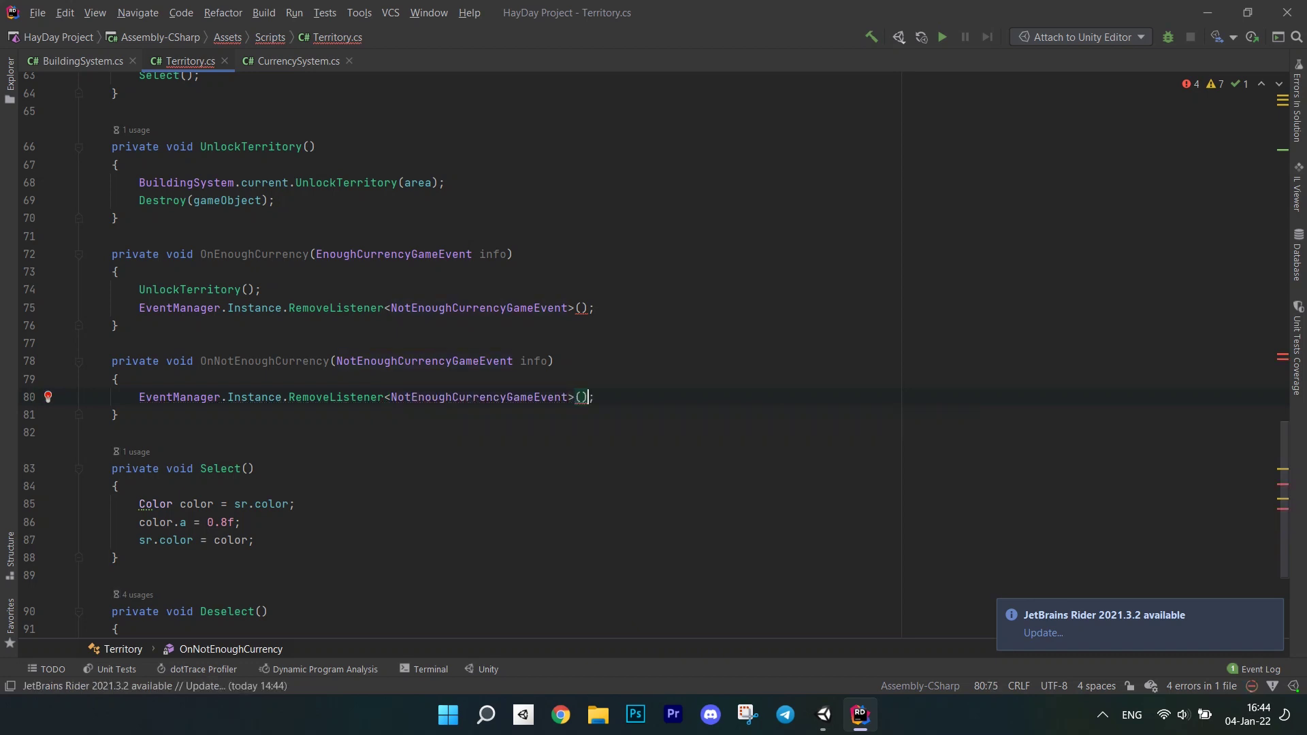
text(>())
key(ctrl+w)
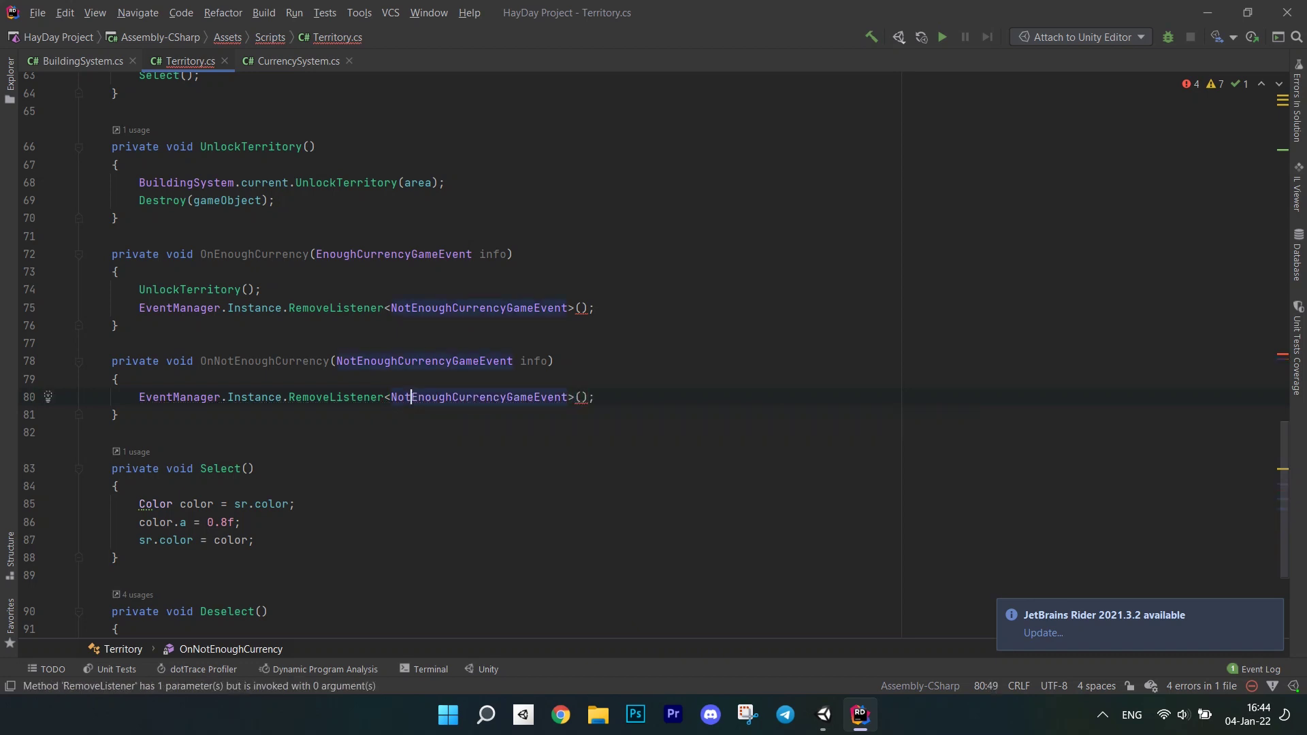
text(EnoughCurrencyGameEvent)
Step: Pass OnEnoughCurrency and OnNotEnoughCurrency as callbacks to the RemoveListener and AddListenerOnce calls
key(End)
key(Left)
key(Left)
text(E)
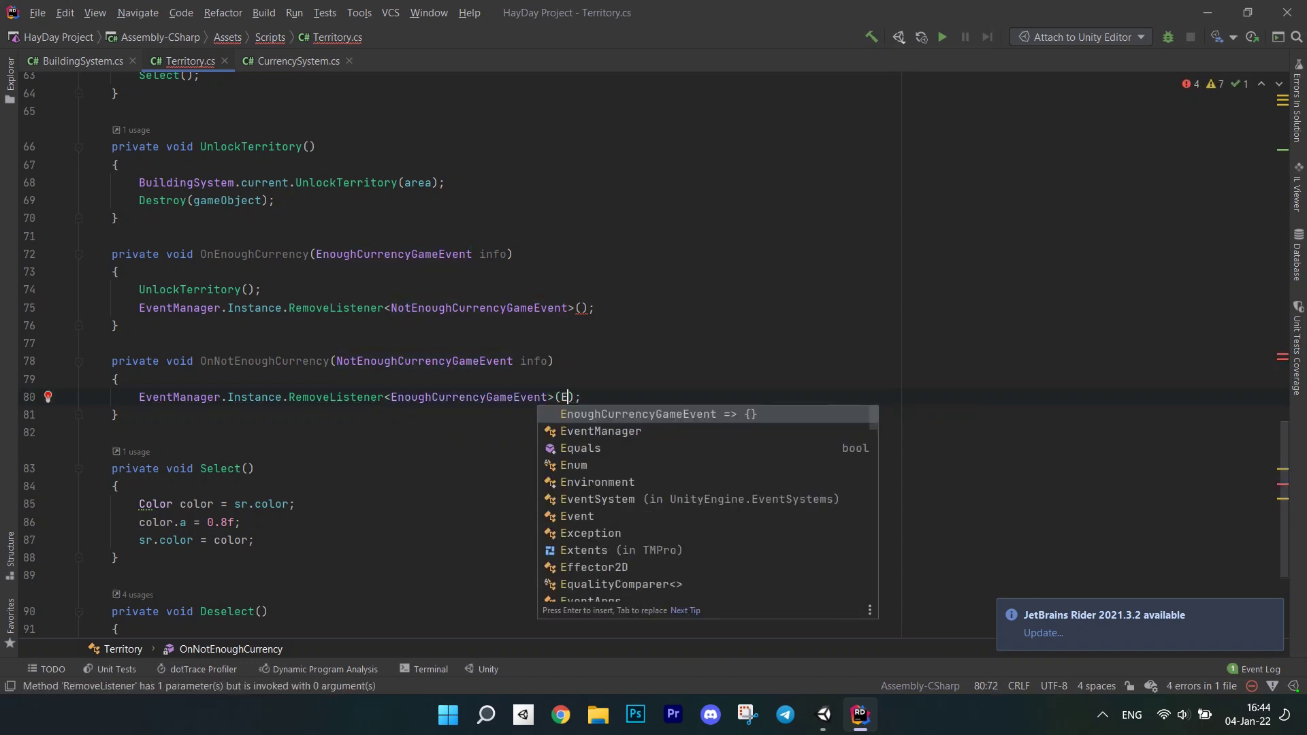
key(BackSpace)
text(On)
key(Tab)
click(582, 307)
text(On)
key(Down)
key(Tab)
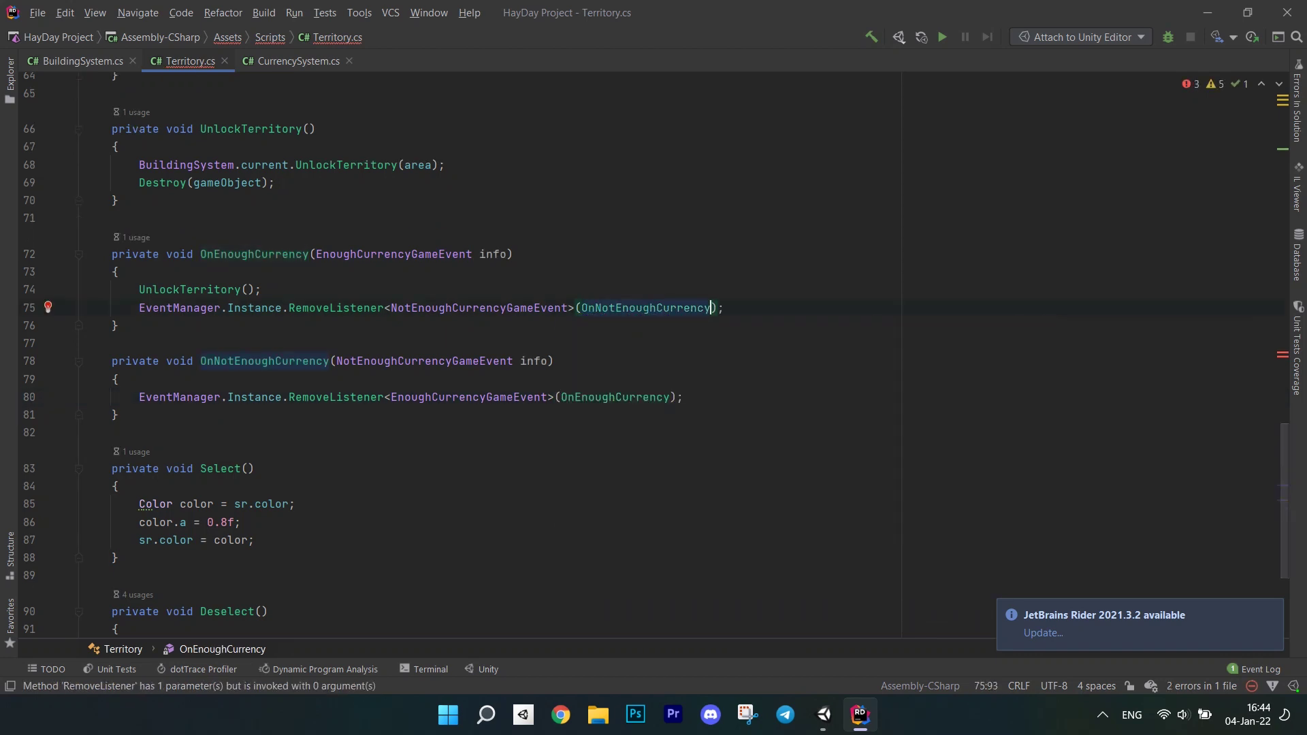
scroll(654, 307, up, 6)
click(595, 147)
text(EnoughCurrencyGameEvent>(En);)
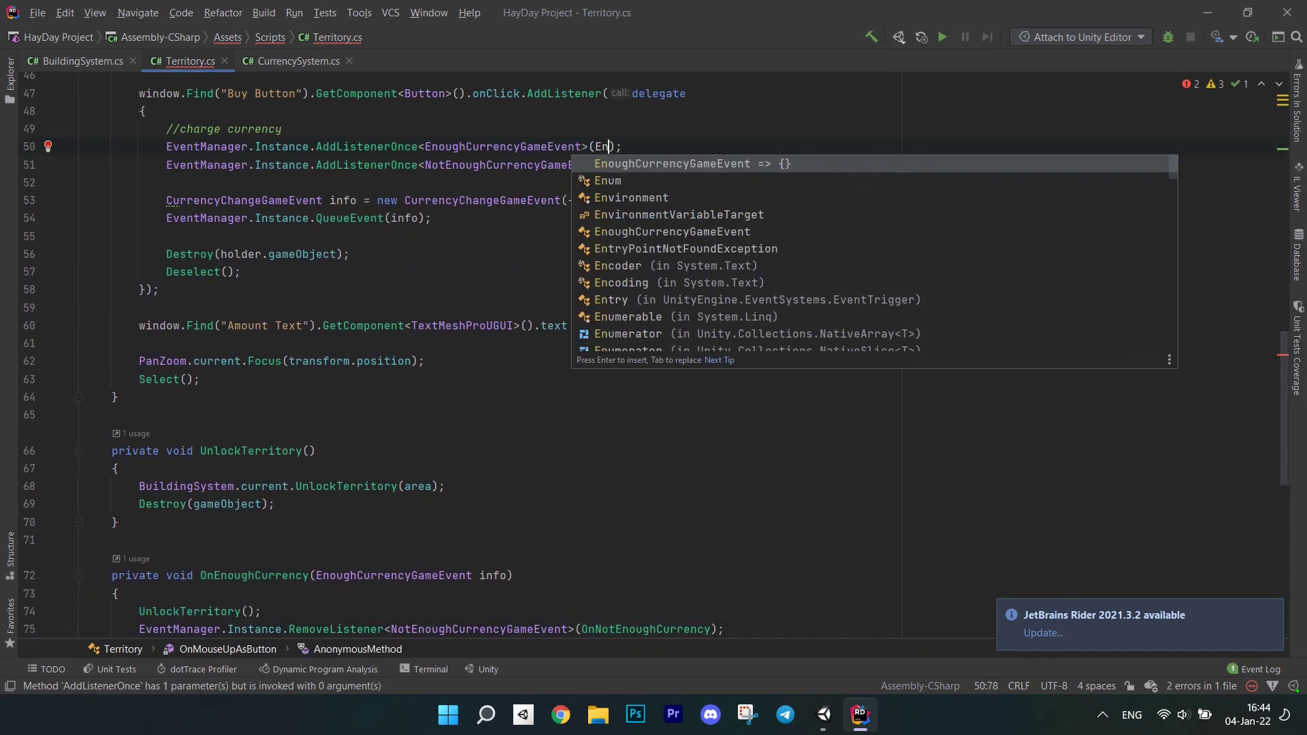
key(BackSpace)
key(BackSpace)
text(On)
key(Tab)
click(616, 165)
text(OnN)
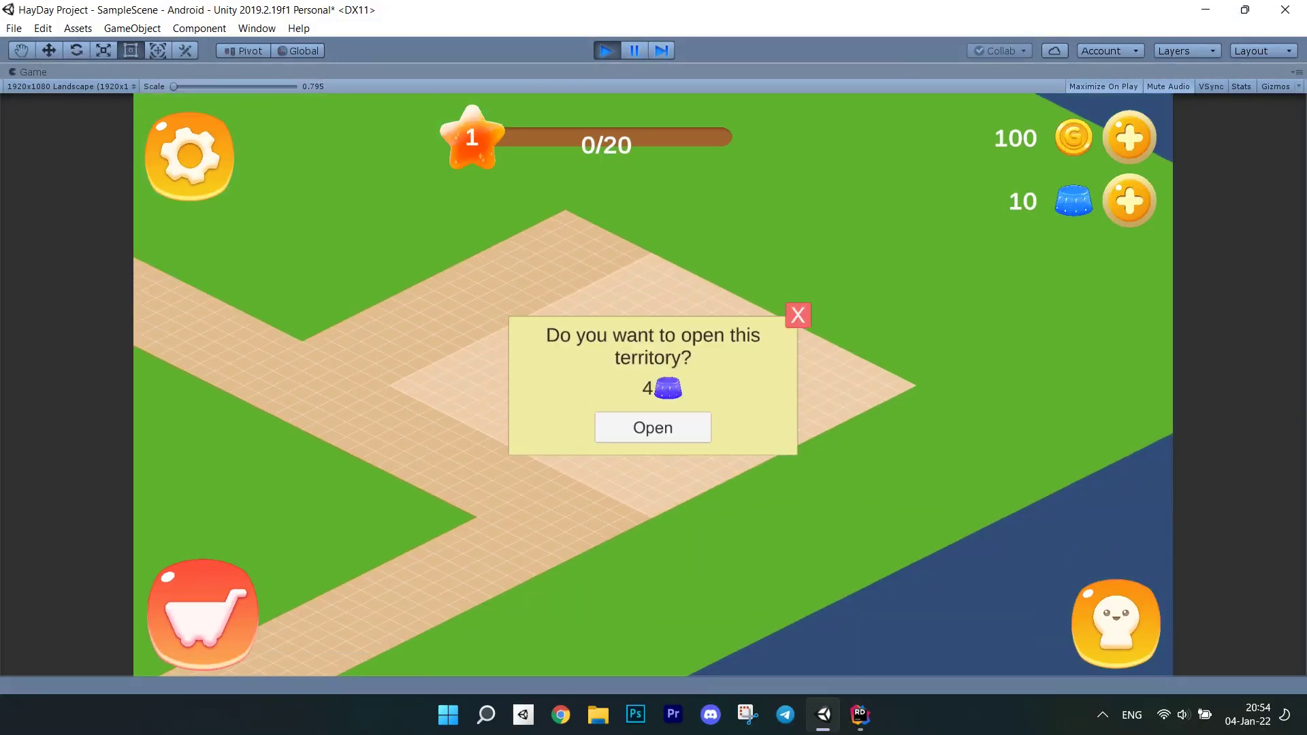
Step: Confirm buying the territory for 4 crystals, then pan the map to the unlocked area
click(652, 426)
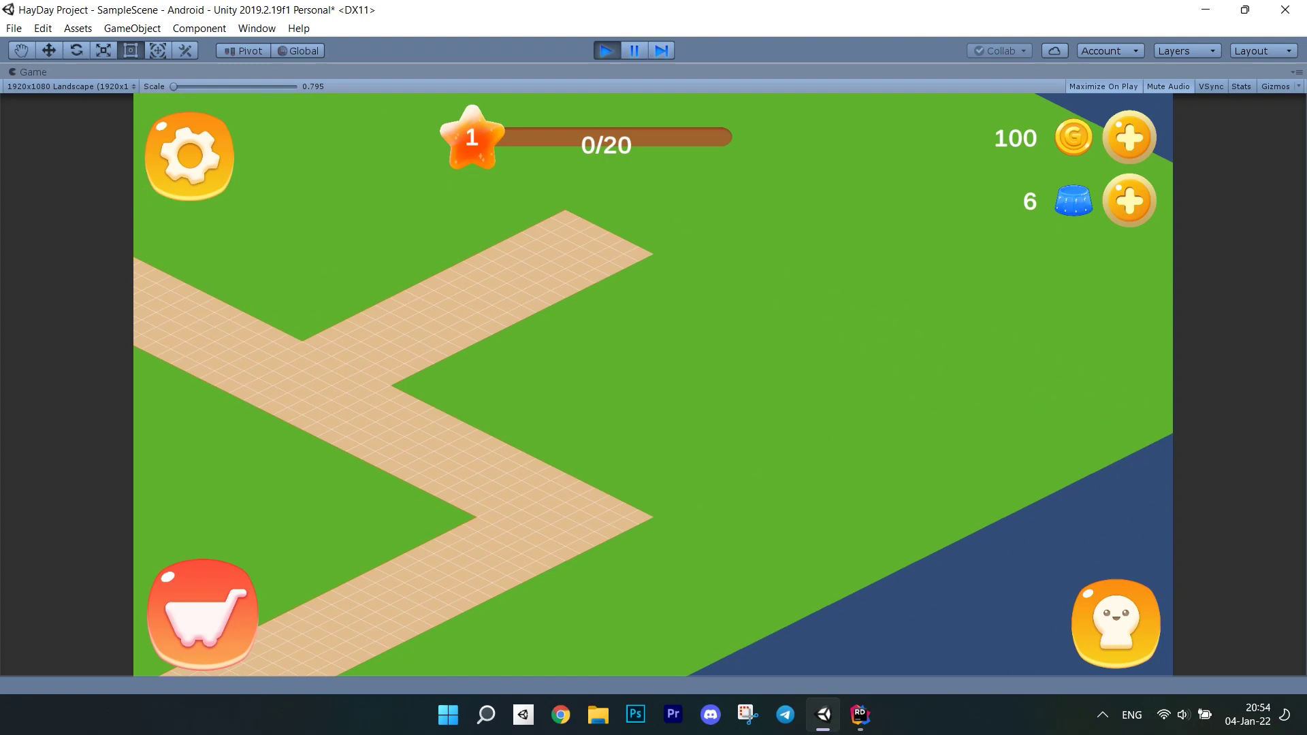
drag(461, 408, 612, 368)
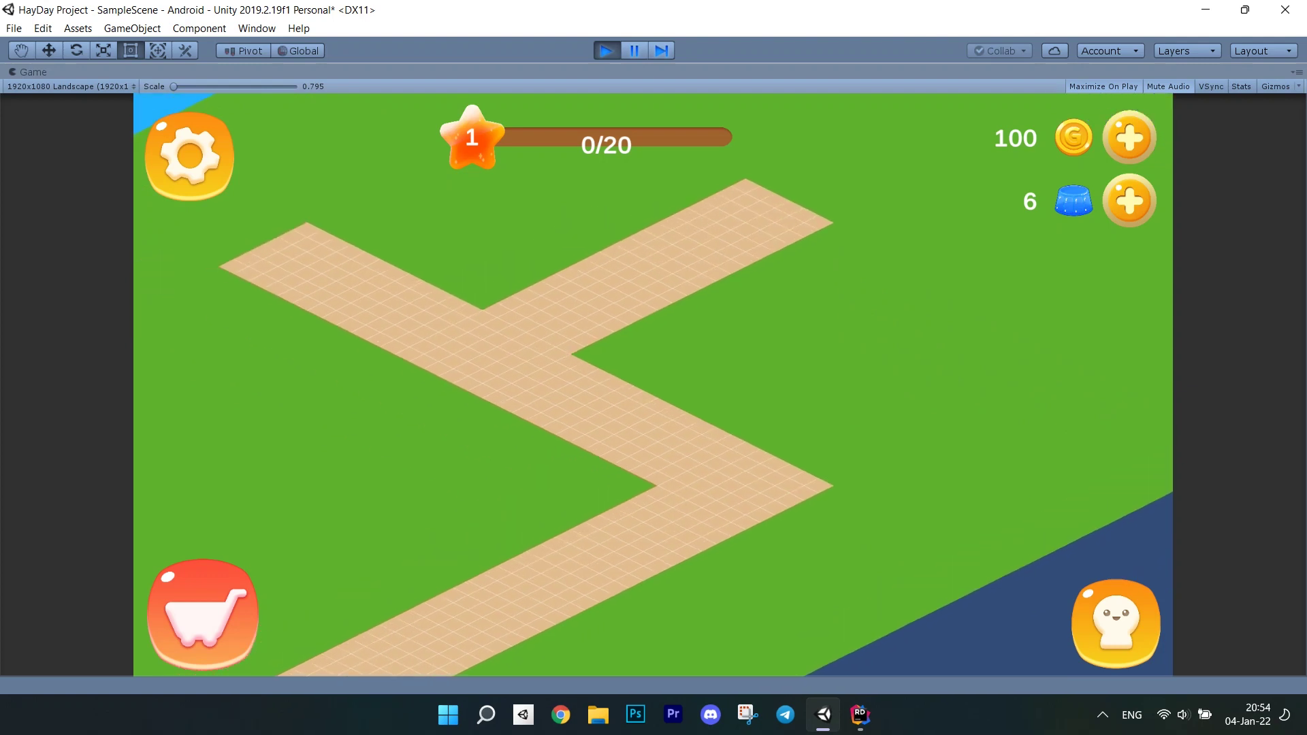